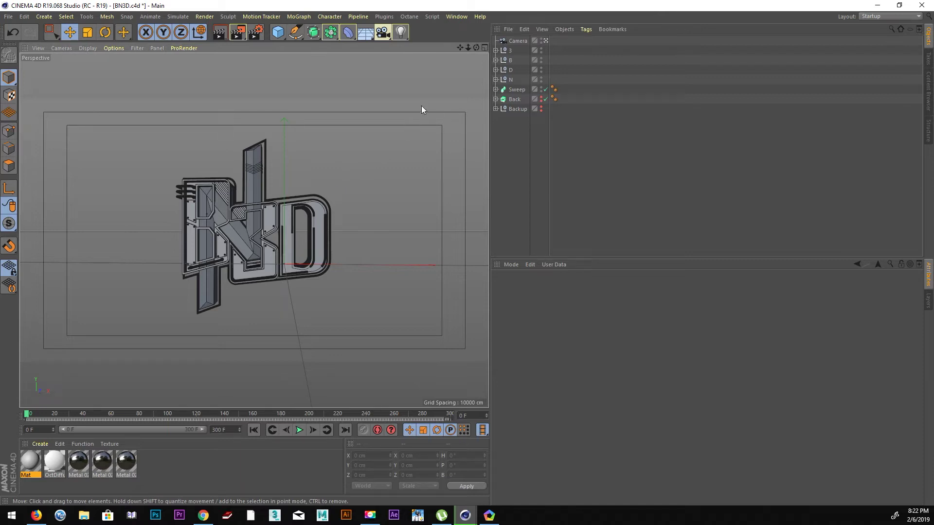
Reorder the letter nulls so the 3 group sits below N
left_click(507, 59)
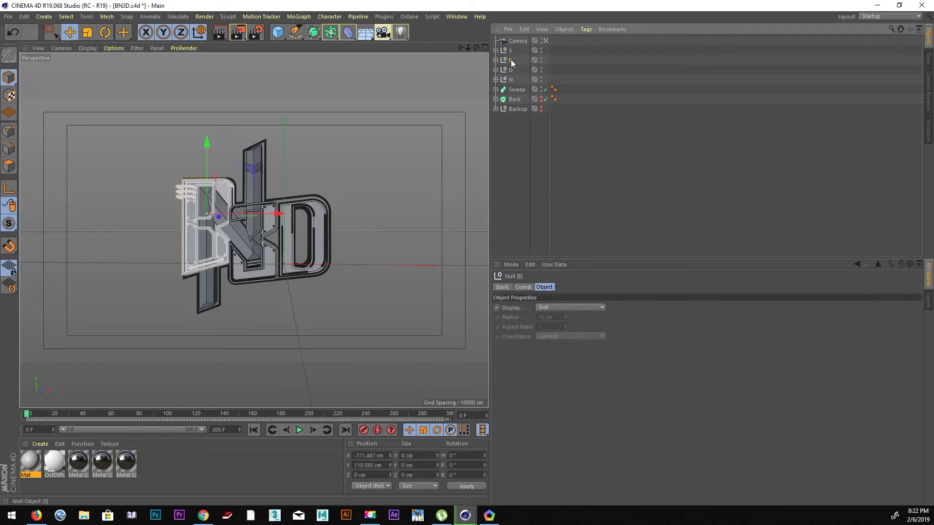
left_click(511, 69)
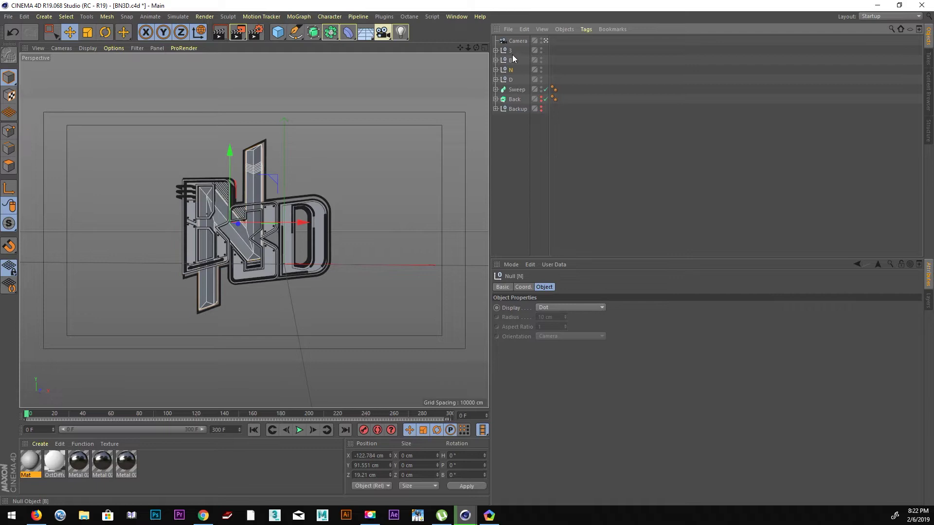
left_click_drag(513, 73, 523, 72)
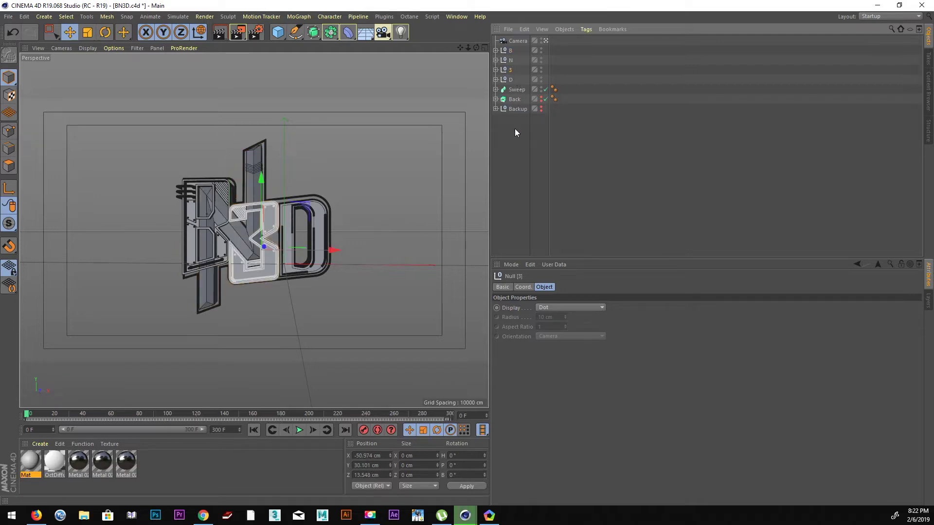
left_click(515, 132)
Solo the expanded B hierarchy to inspect it, then unsolo, deselect and collapse it
left_click(509, 51)
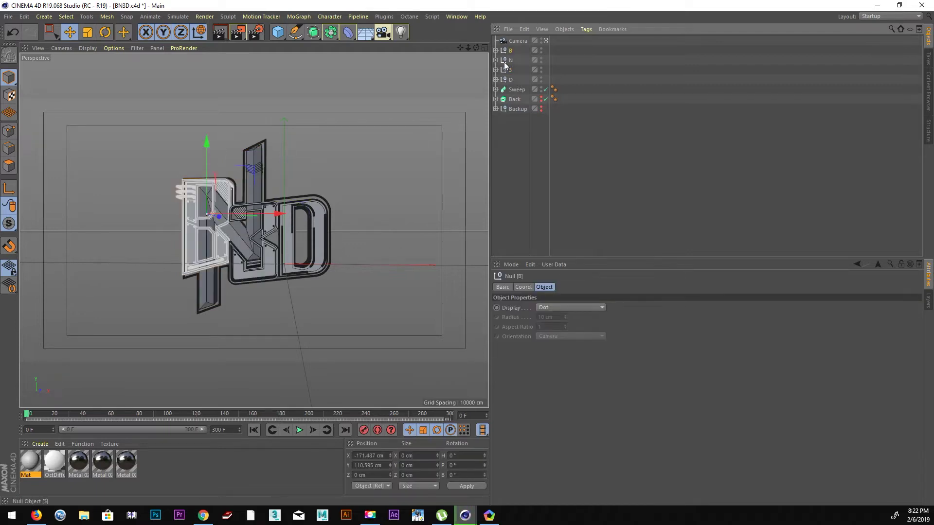
left_click(495, 50)
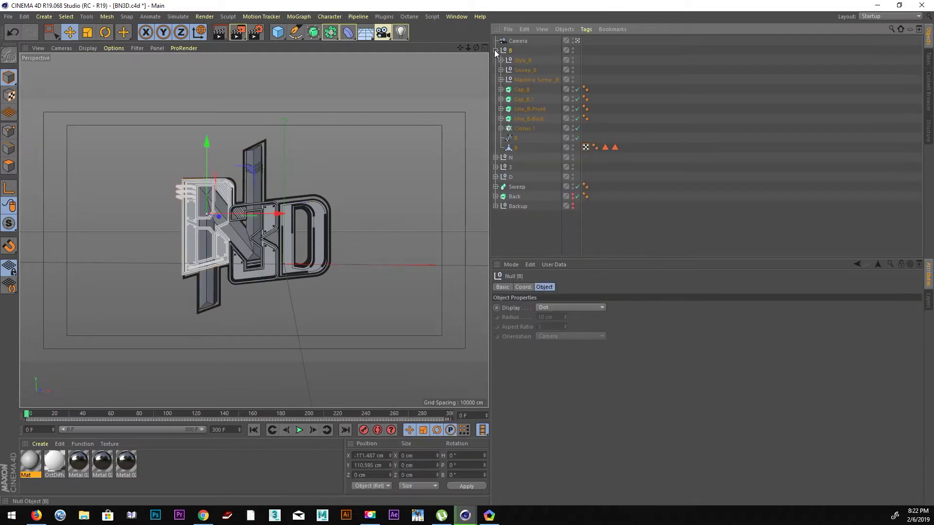
left_click(514, 147, "shift")
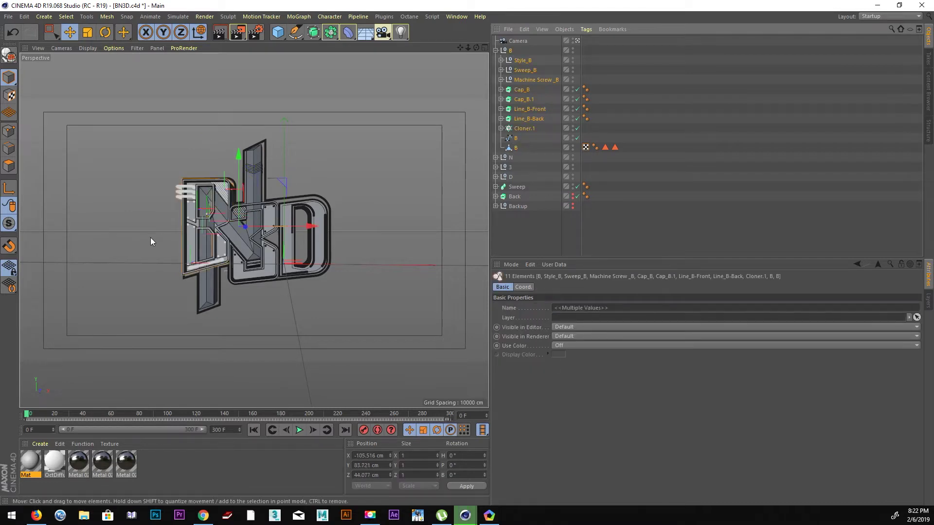
left_click_drag(8, 223, 50, 253)
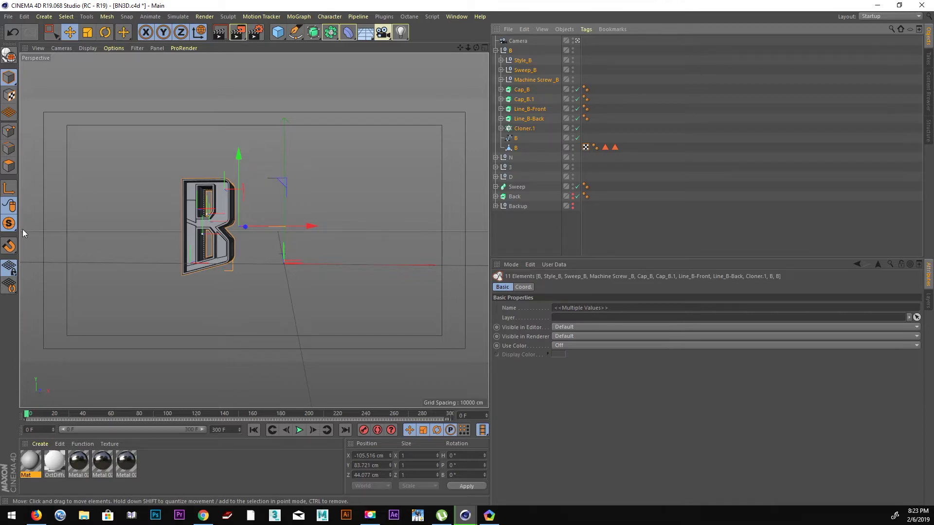
left_click_drag(9, 223, 49, 237)
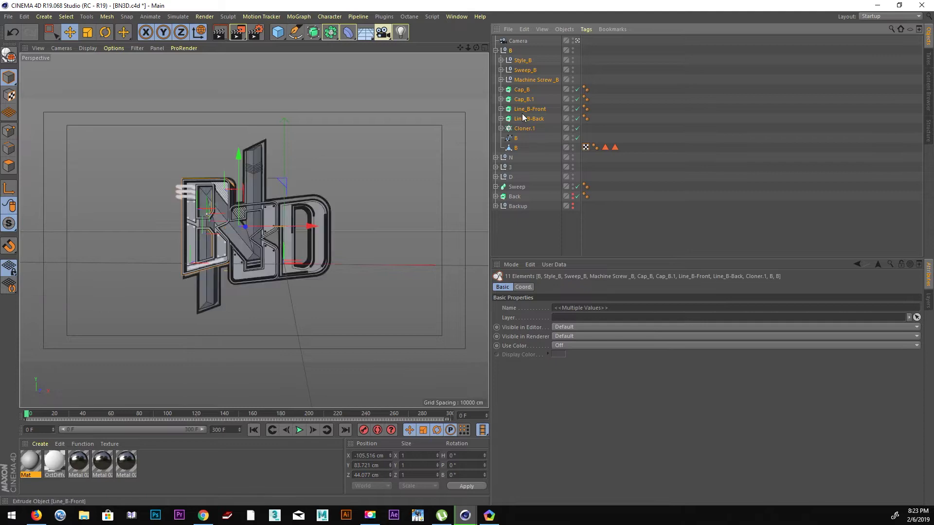
left_click(666, 150)
left_click(496, 50)
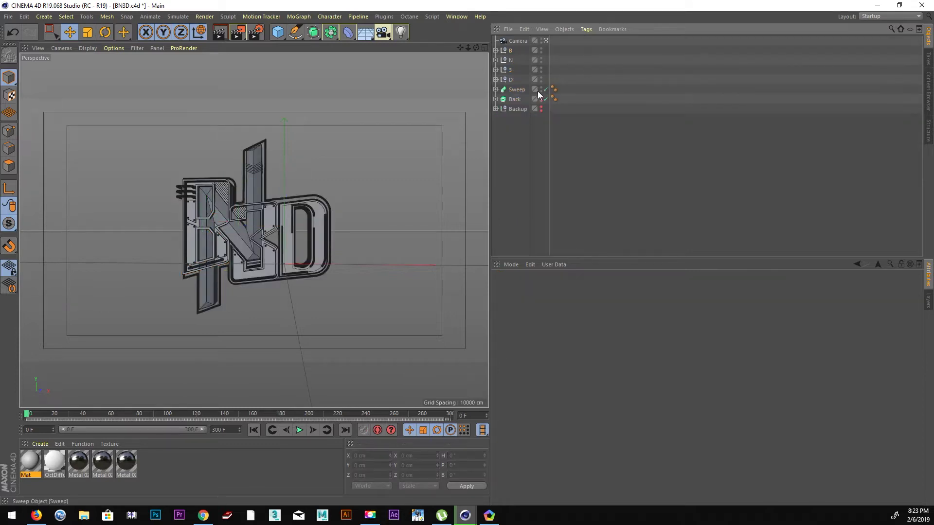
Hide D, 3, N and Sweep, select B, and widen the viewport around it
left_click_drag(541, 81, 541, 61)
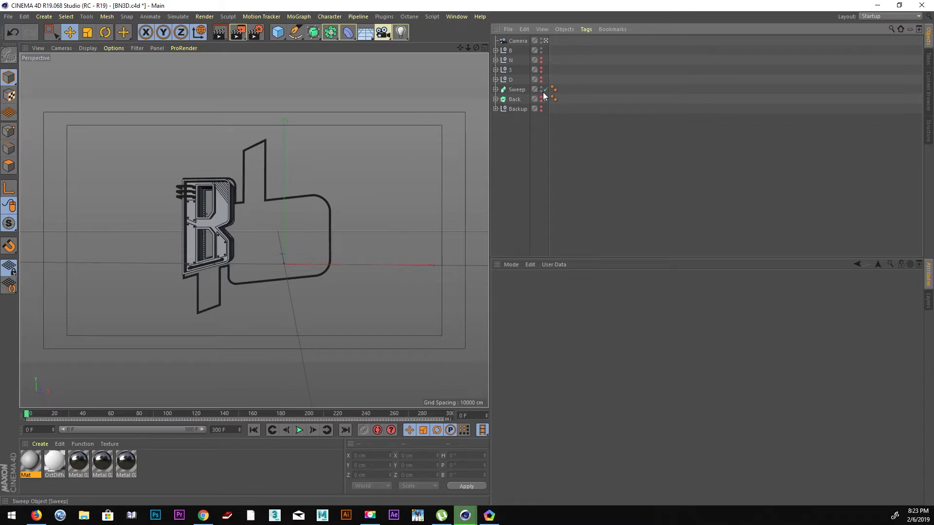
left_click_drag(541, 93, 541, 88)
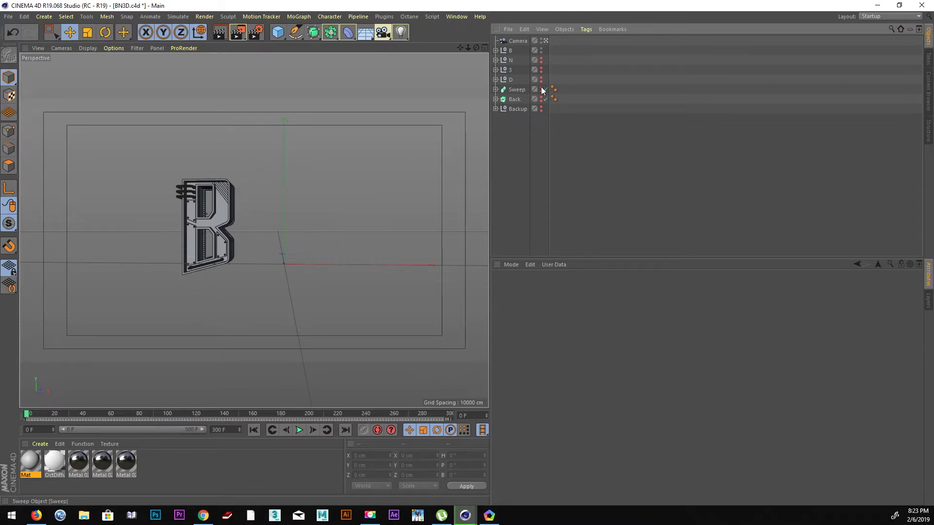
left_click(506, 50)
mouse_move(245, 254)
left_mouse_down("alt")
mouse_move(276, 245)
mouse_move(237, 244)
mouse_move(246, 237)
mouse_move(282, 242)
left_mouse_up("alt")
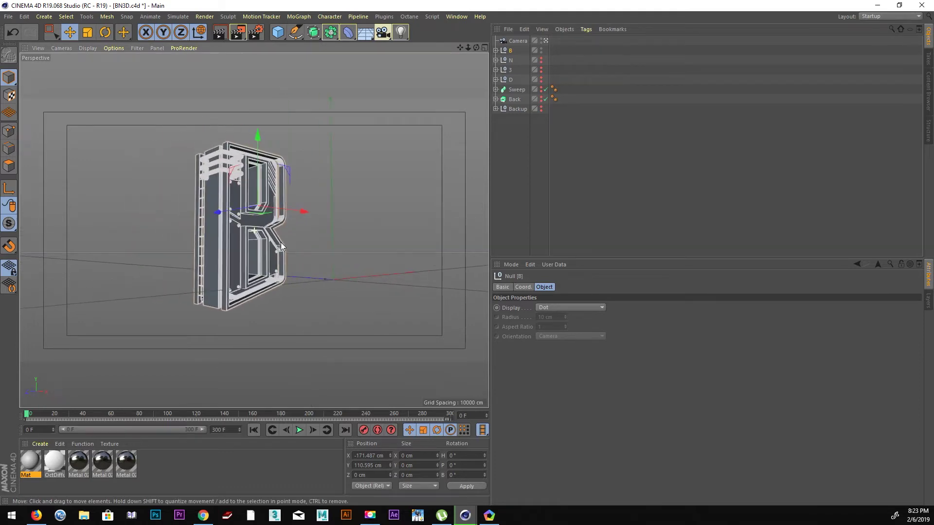
left_click_drag(488, 246, 701, 248)
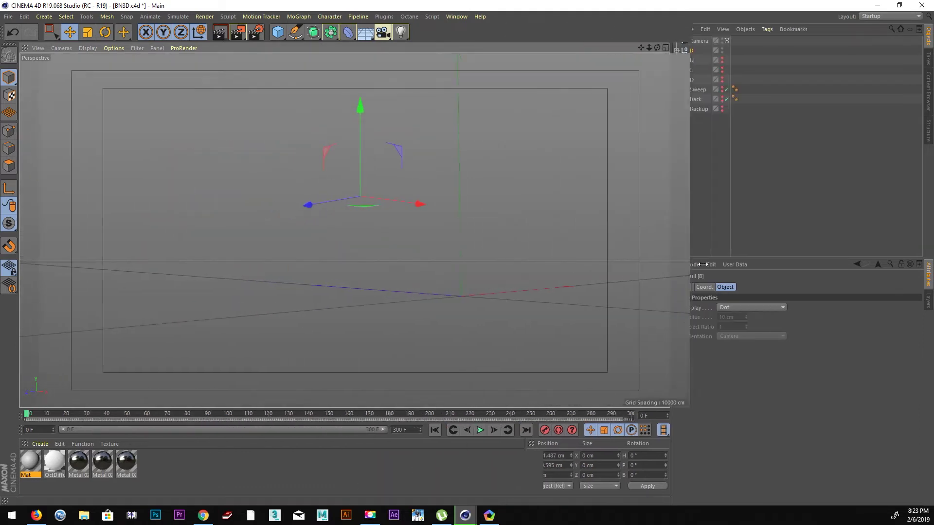
left_click_drag(304, 273, 114, 70, "alt")
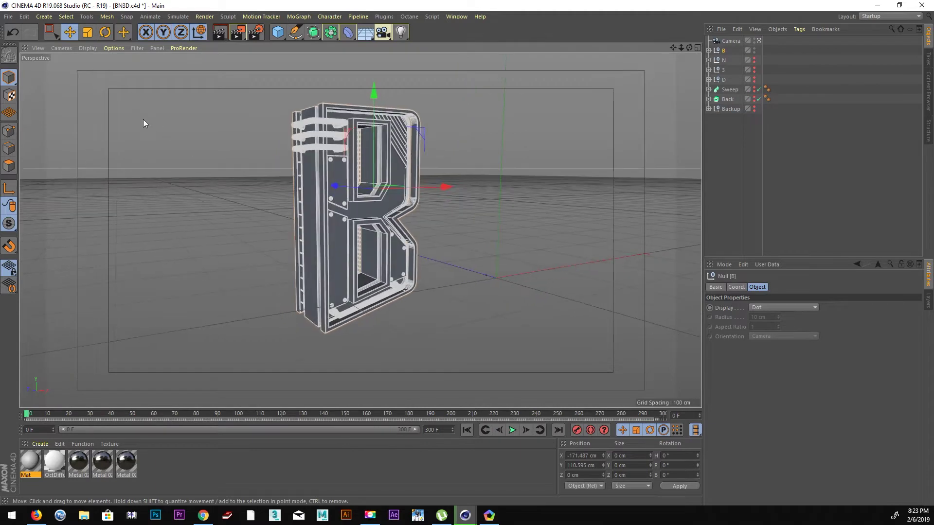
left_click(221, 153)
left_click(91, 47)
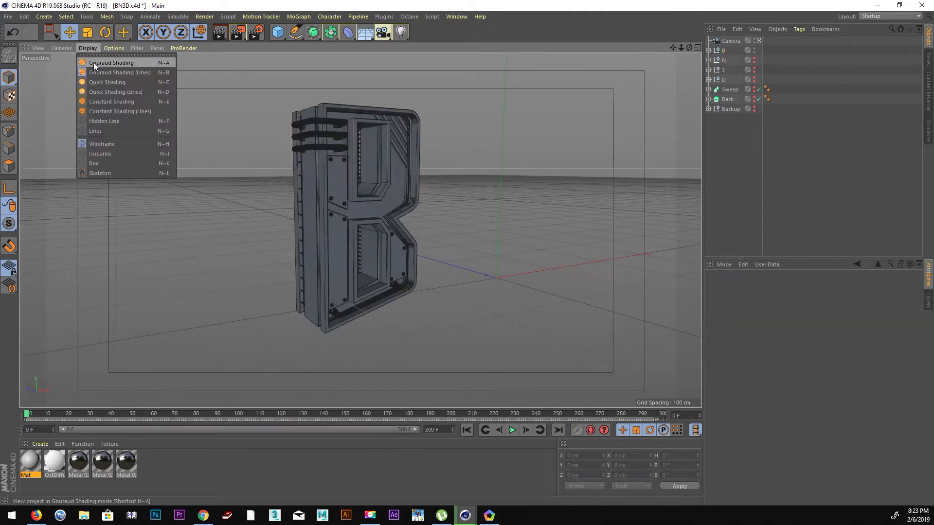
left_click(104, 130)
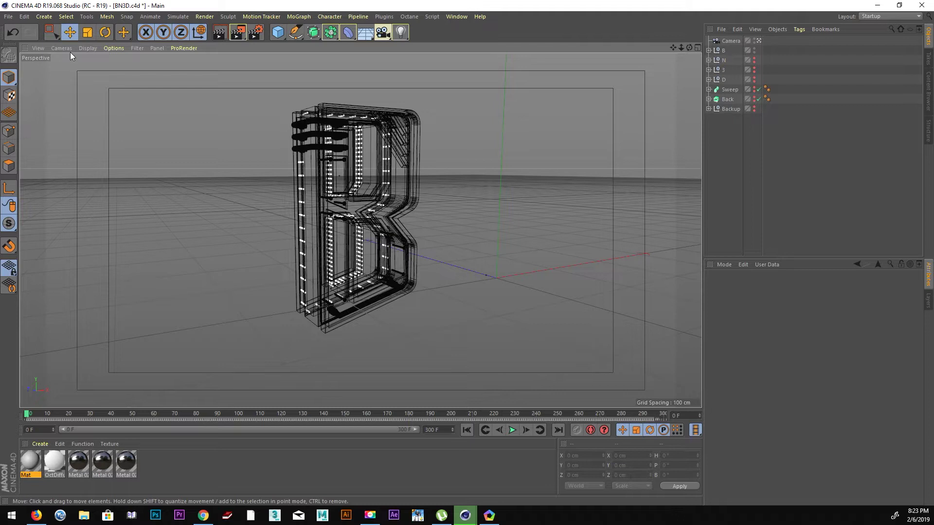
left_click(87, 48)
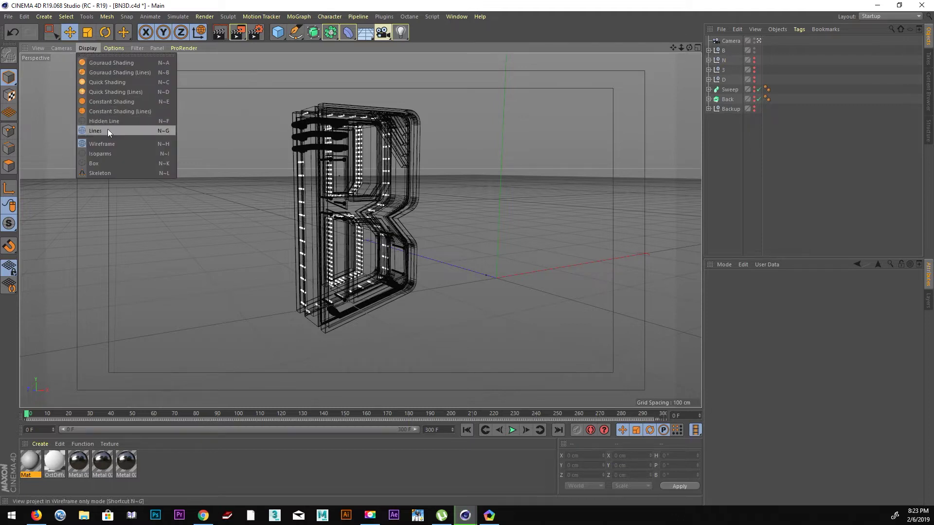
left_click(110, 62)
mouse_move(372, 203)
left_mouse_down("alt")
mouse_move(287, 194)
mouse_move(308, 226)
mouse_move(209, 206)
mouse_move(239, 226)
mouse_move(305, 198)
mouse_move(272, 183)
mouse_move(198, 181)
mouse_move(120, 230)
mouse_move(148, 193)
mouse_move(264, 181)
mouse_move(336, 194)
mouse_move(374, 226)
mouse_move(369, 255)
mouse_move(307, 196)
left_mouse_up("alt")
Orbit around the B model to inspect its pipes from top, front and side
mouse_move(308, 197)
right_mouse_down("alt")
mouse_move(346, 196)
mouse_move(327, 195)
right_mouse_up("alt")
mouse_move(328, 194)
left_mouse_down("alt")
mouse_move(302, 207)
mouse_move(319, 192)
mouse_move(309, 217)
left_mouse_up("alt")
mouse_move(285, 189)
left_mouse_down("alt")
mouse_move(326, 182)
mouse_move(287, 177)
mouse_move(304, 181)
left_mouse_up("alt")
right_click_drag(305, 181, 314, 185, "alt")
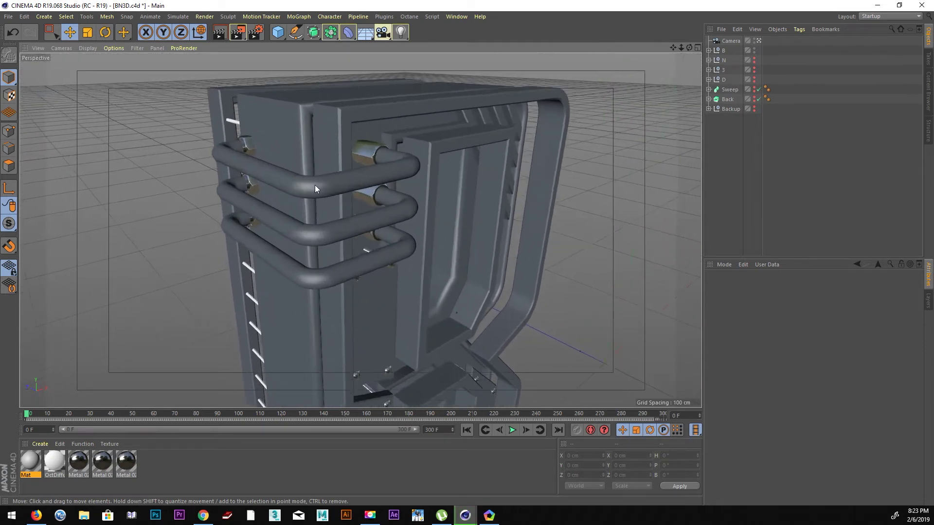
left_click_drag(315, 185, 358, 202, "alt")
right_click_drag(358, 202, 313, 193, "alt")
left_click_drag(313, 193, 325, 188, "alt")
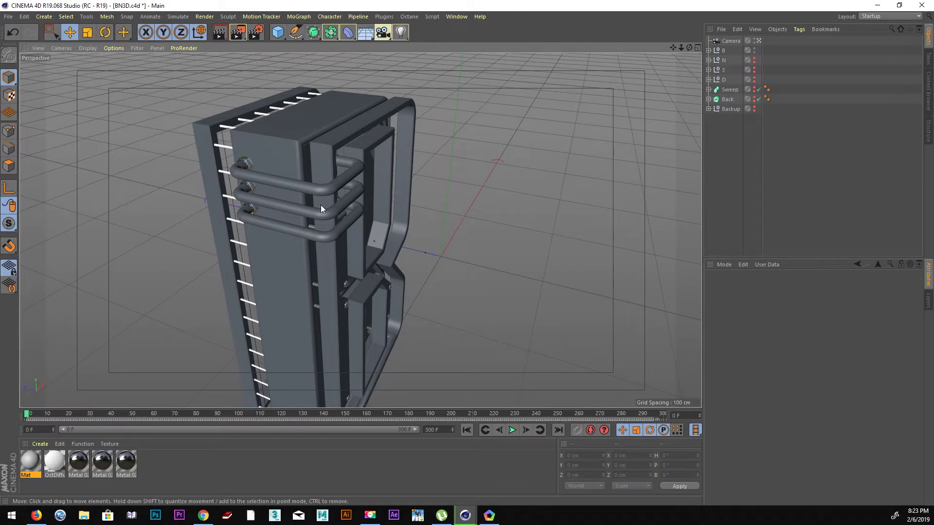
mouse_move(350, 201)
left_mouse_down("alt")
mouse_move(337, 229)
mouse_move(398, 202)
left_mouse_up("alt")
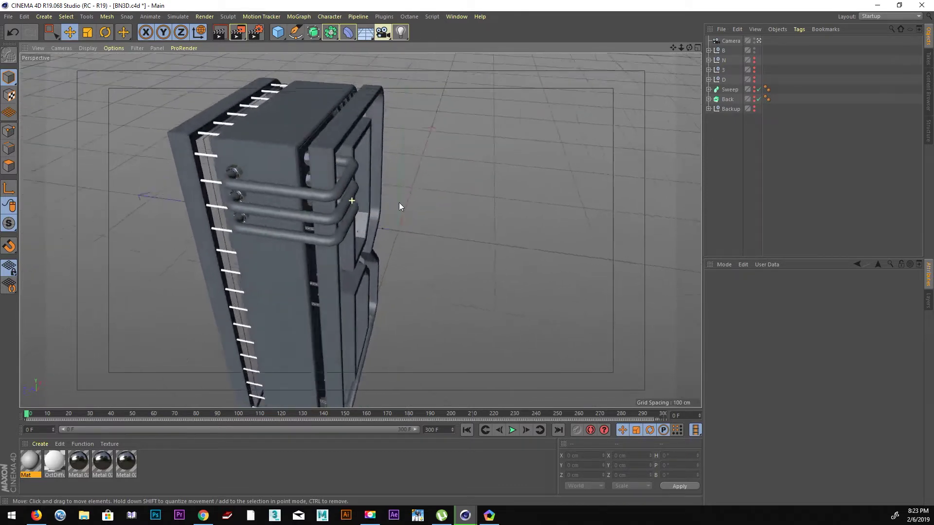
right_click_drag(398, 202, 443, 194, "alt")
mouse_move(443, 194)
left_mouse_down("alt")
mouse_move(320, 202)
mouse_move(365, 193)
left_mouse_up("alt")
right_click_drag(366, 194, 353, 190, "alt")
mouse_move(353, 189)
left_mouse_down("alt")
mouse_move(429, 189)
mouse_move(408, 210)
left_mouse_up("alt")
Test-move Line_B-Front along Z, undo it, and expand the B null
left_click(308, 164)
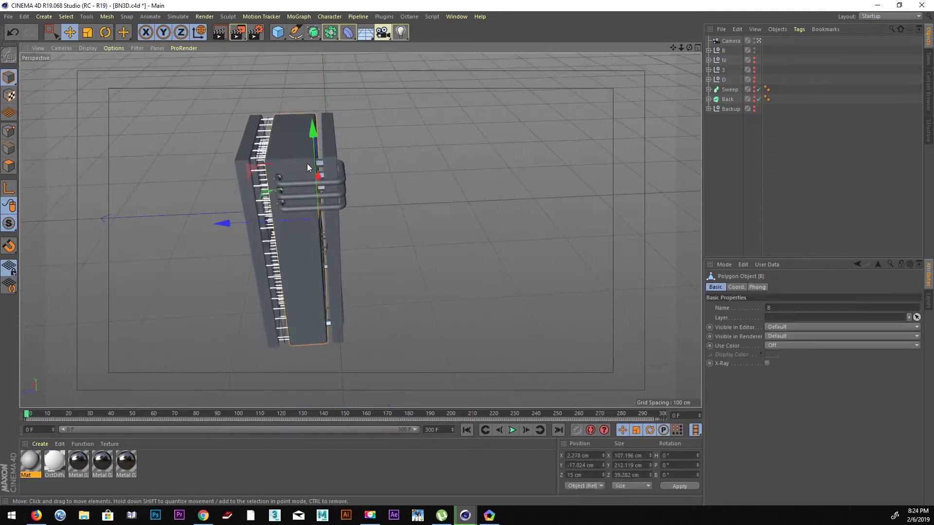
left_click_drag(269, 179, 205, 166, "alt")
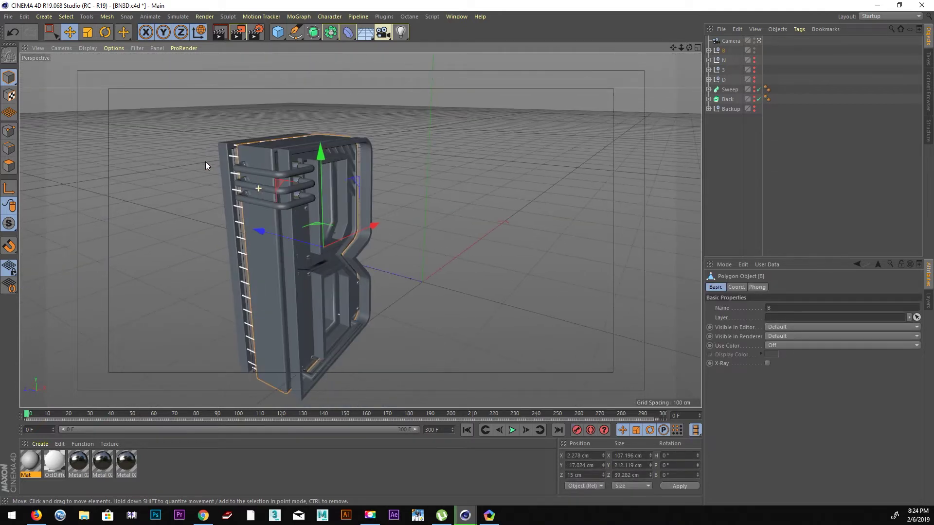
left_click(292, 161)
mouse_move(294, 163)
left_mouse_down("alt")
mouse_move(226, 182)
mouse_move(293, 185)
mouse_move(357, 209)
mouse_move(279, 209)
mouse_move(284, 223)
mouse_move(331, 222)
mouse_move(290, 225)
left_mouse_up("alt")
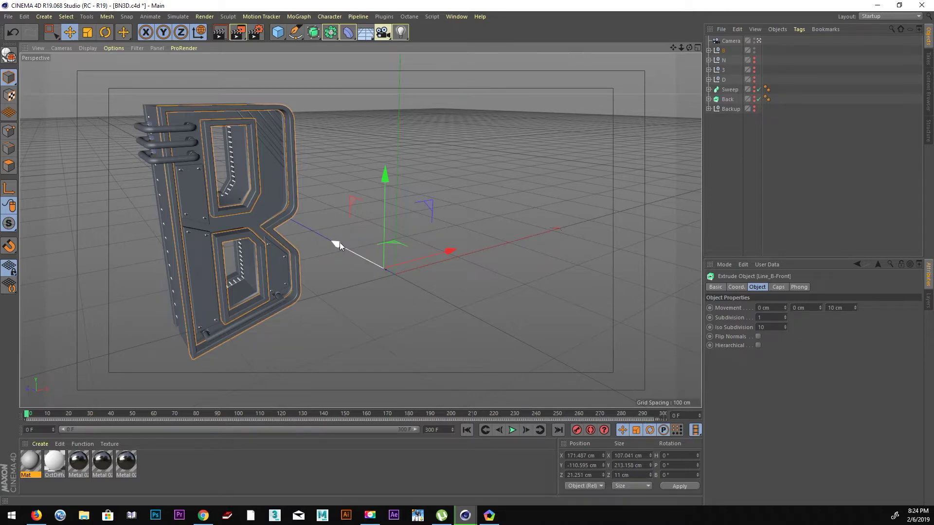
left_click_drag(339, 242, 352, 247)
left_click(13, 32)
left_click_drag(309, 268, 253, 224, "alt")
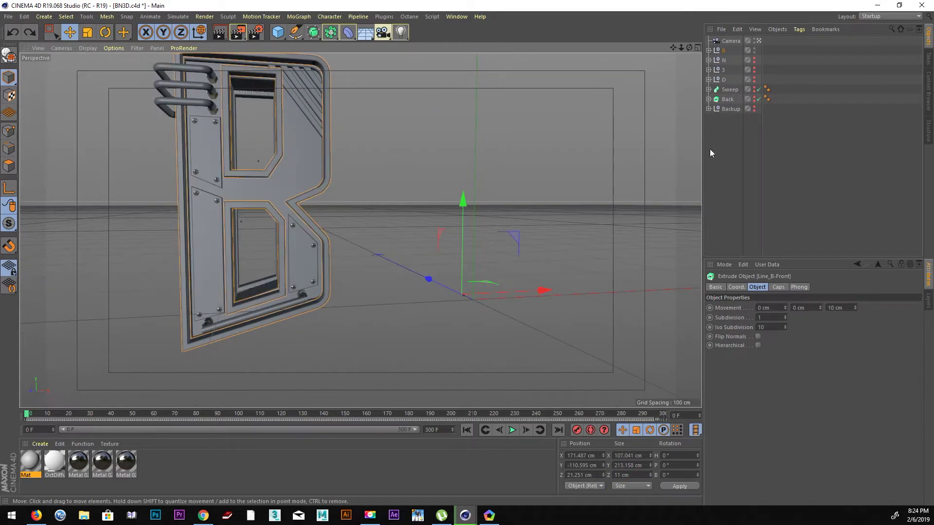
left_click(709, 50)
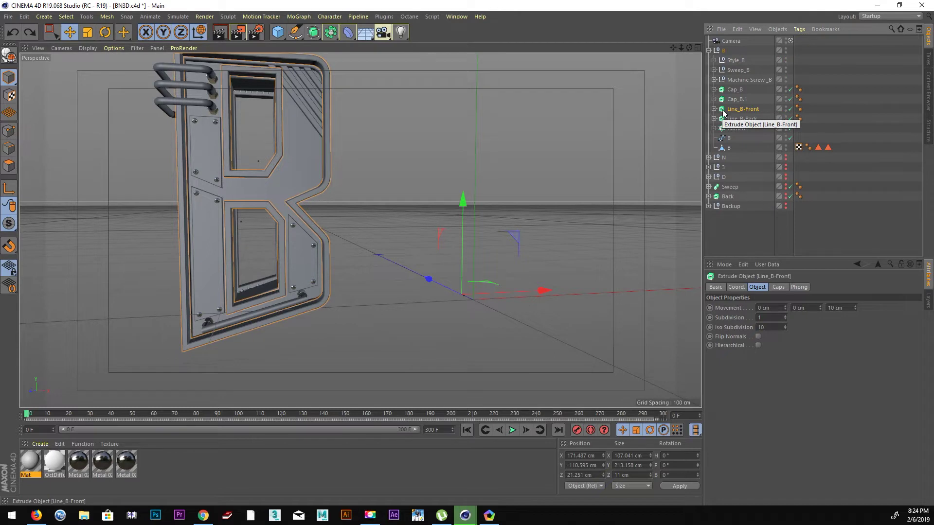
Add a MoGraph Fracture object and parent Machine Screw _B under it
left_click(740, 80)
left_click(713, 79)
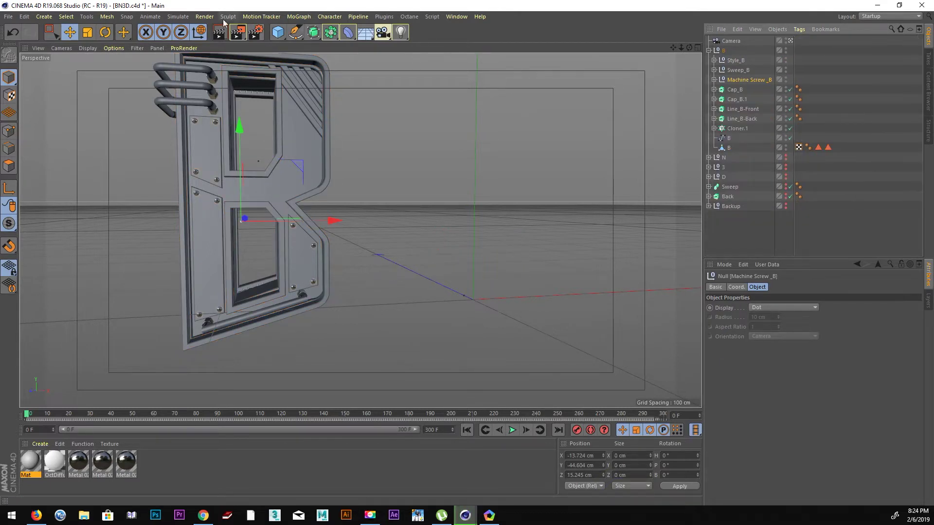
left_click(265, 16)
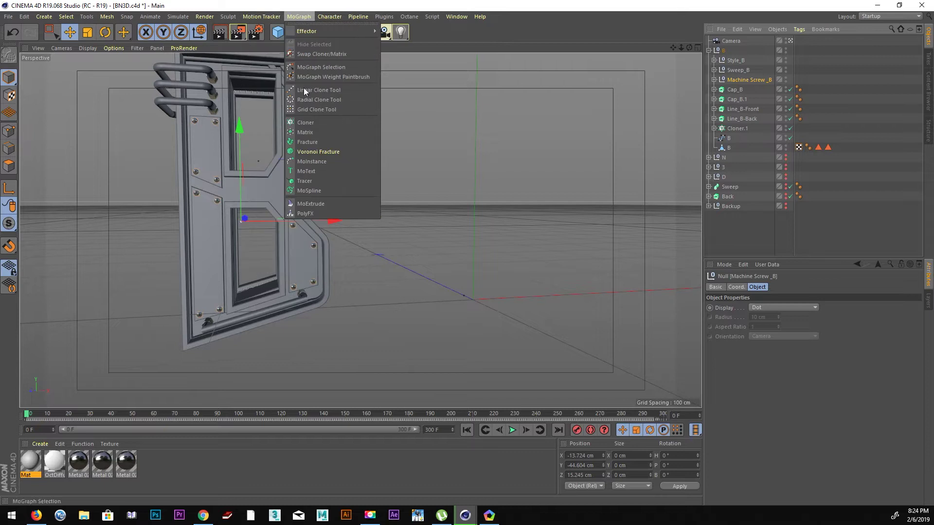
left_click(307, 141)
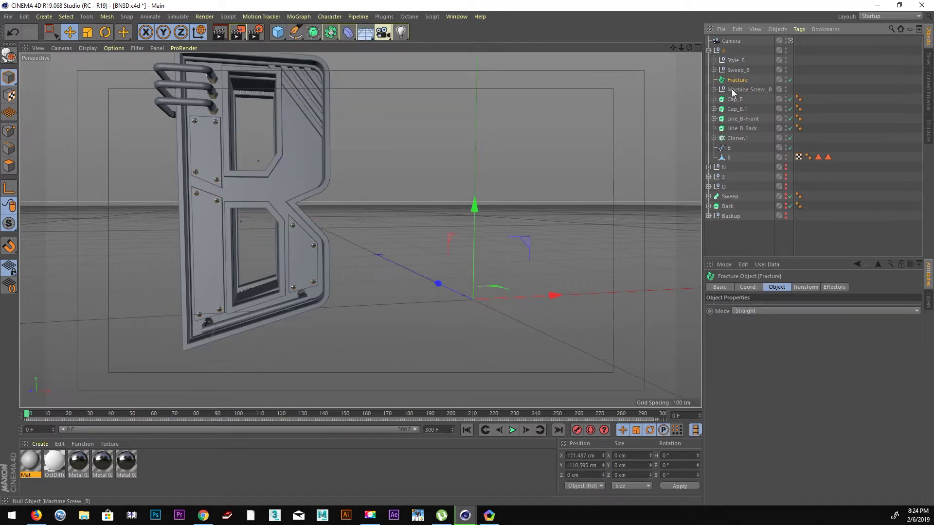
left_click_drag(733, 83, 735, 81)
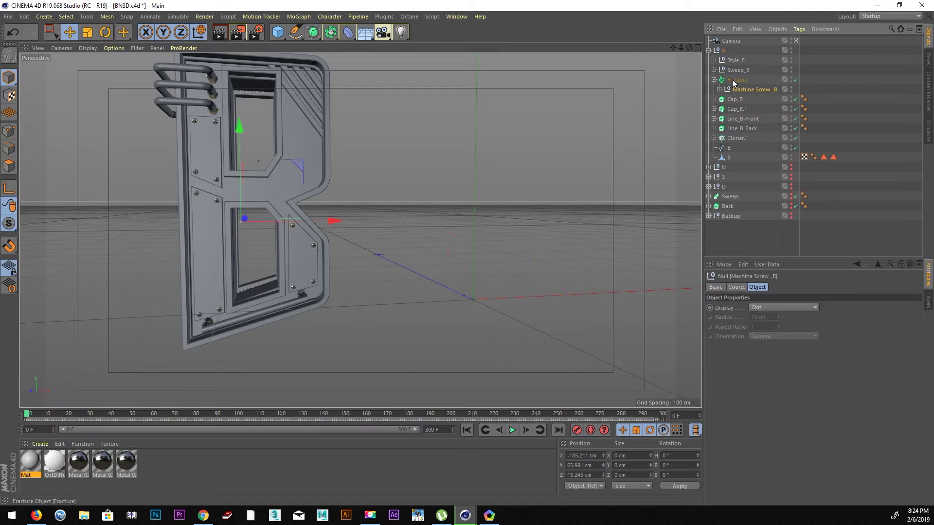
left_click(299, 18)
mouse_move(306, 31)
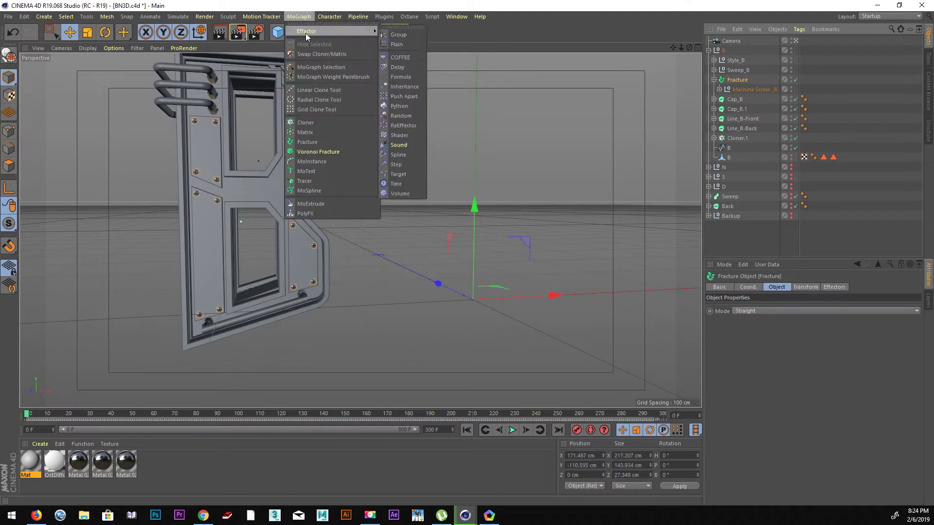
Add a Plain effector and orbit around the B to inspect the lifted screws
left_click(397, 44)
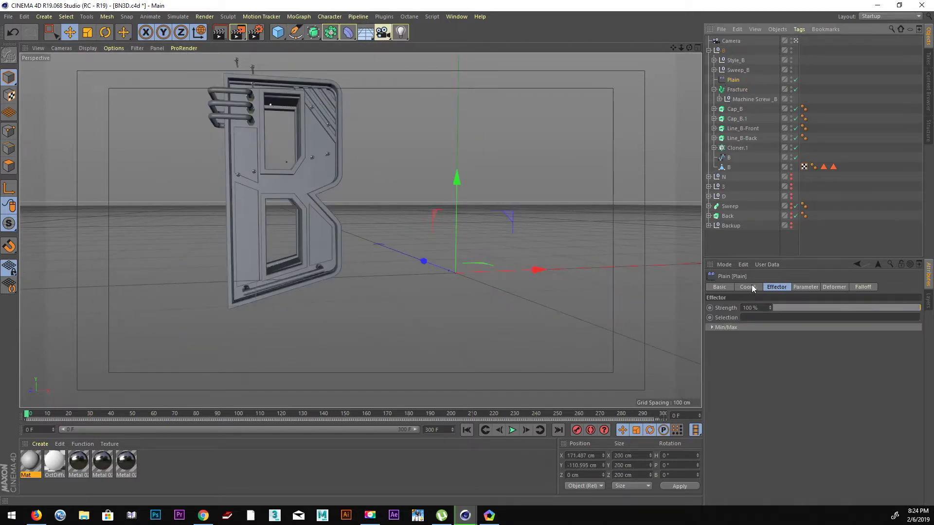
mouse_move(393, 165)
left_mouse_down("alt")
mouse_move(419, 164)
mouse_move(352, 226)
left_mouse_up("alt")
mouse_move(276, 168)
right_mouse_down("alt")
mouse_move(301, 180)
mouse_move(453, 180)
mouse_move(277, 182)
right_mouse_up("alt")
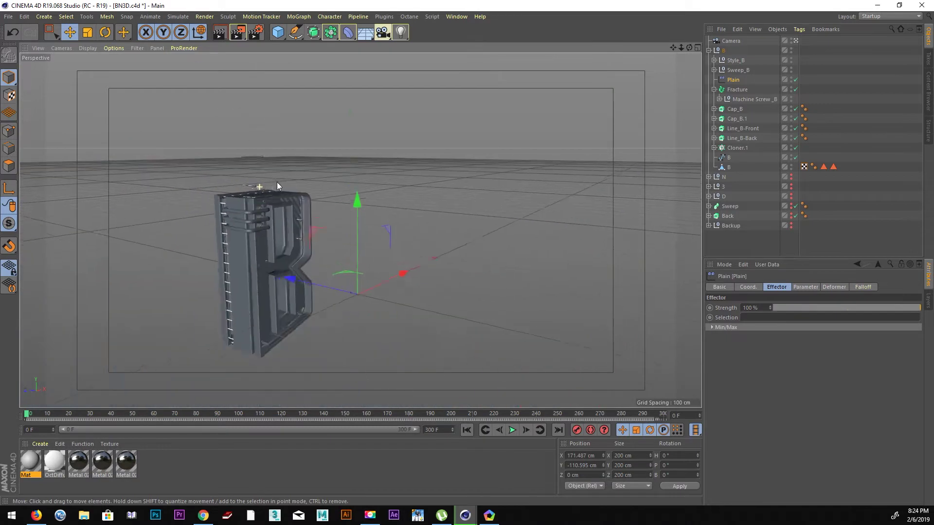
mouse_move(277, 181)
left_mouse_down("alt")
mouse_move(264, 217)
mouse_move(281, 207)
left_mouse_up("alt")
mouse_move(281, 207)
right_mouse_down("alt")
mouse_move(594, 171)
mouse_move(341, 254)
right_mouse_up("alt")
mouse_move(341, 254)
left_mouse_down("alt")
mouse_move(336, 233)
mouse_move(374, 238)
left_mouse_up("alt")
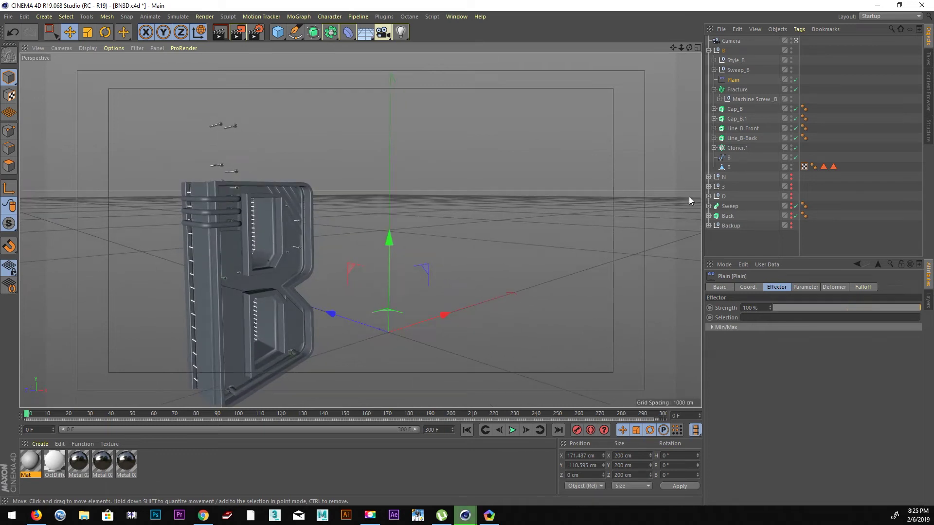
Set the Plain effector's P.Y offset to 0 cm
left_click(806, 288)
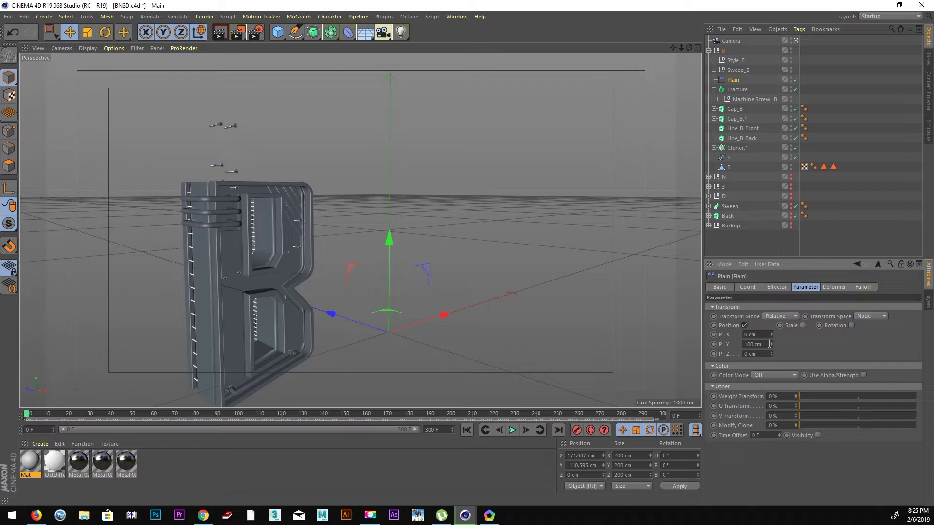
type("0")
key("Return")
Give the Plain effector a Box falloff, show deformers, and place it around the B
left_click(868, 286)
left_click(780, 307)
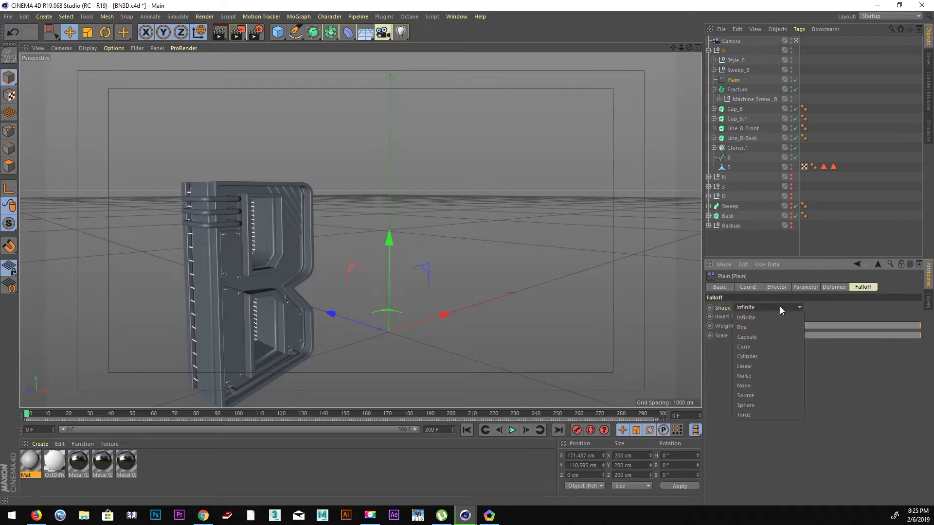
left_click(759, 326)
mouse_move(374, 288)
left_mouse_down("alt")
mouse_move(430, 291)
mouse_move(408, 317)
left_mouse_up("alt")
left_click(88, 48)
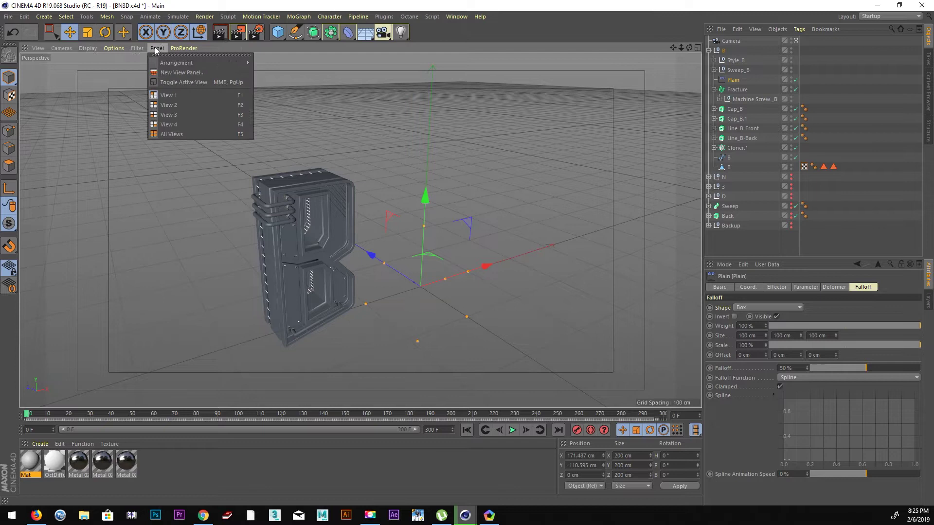
mouse_move(137, 48)
left_click(143, 131)
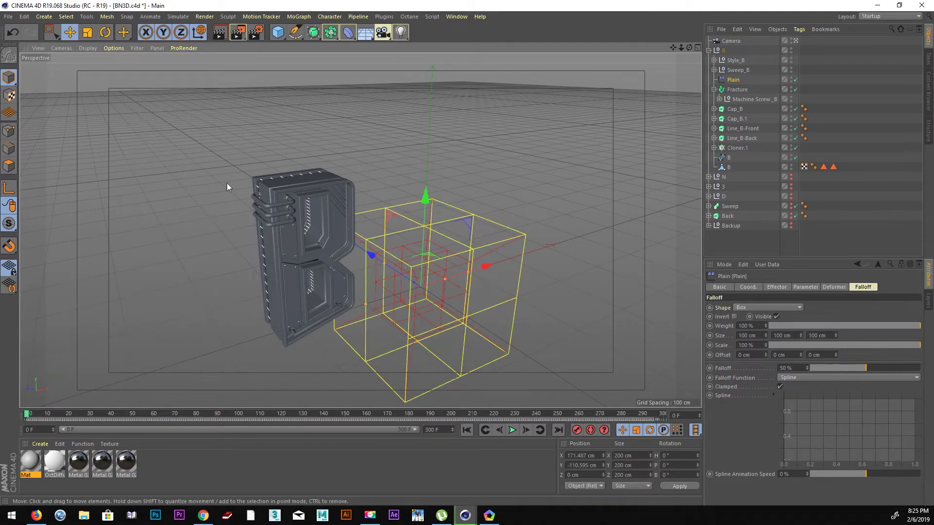
left_click_drag(486, 267, 363, 263)
left_click_drag(315, 236, 625, 244)
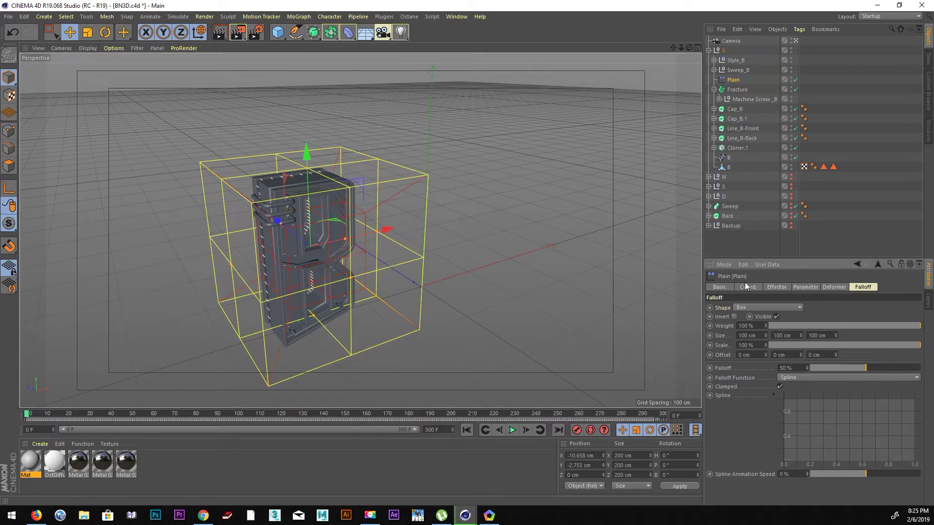
Set the effector's P.Z offset to -146 cm and lower it around the B
left_click(805, 287)
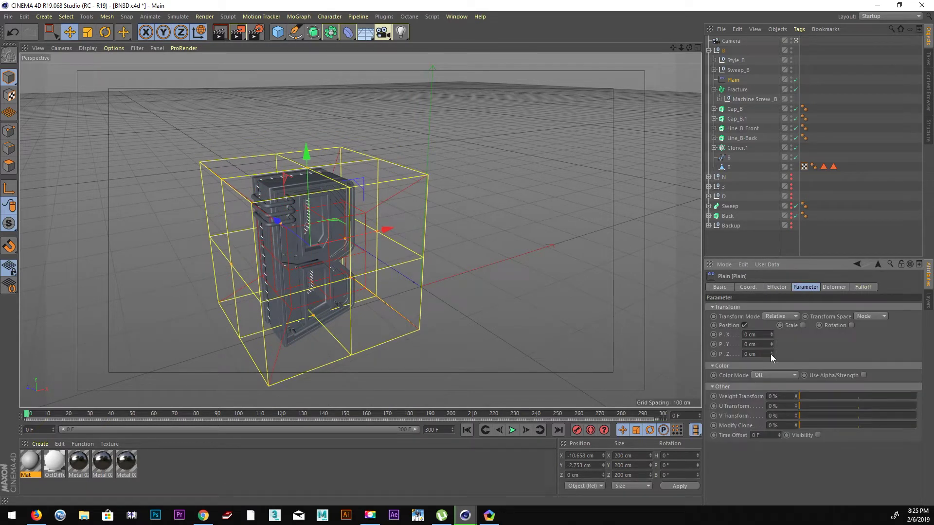
left_click_drag(771, 356, 770, 362)
left_click_drag(700, 328, 498, 250, "alt")
mouse_move(292, 130)
left_mouse_down()
mouse_move(304, 172)
mouse_move(332, 213)
mouse_move(333, 314)
mouse_move(331, 177)
left_mouse_up()
mouse_move(345, 244)
left_mouse_down("alt")
mouse_move(324, 203)
mouse_move(353, 220)
left_mouse_up("alt")
Switch to Gouraud Shading (Lines) and set a Linear falloff with adjusted Z size
left_click(88, 47)
left_click(92, 72)
left_click(866, 287)
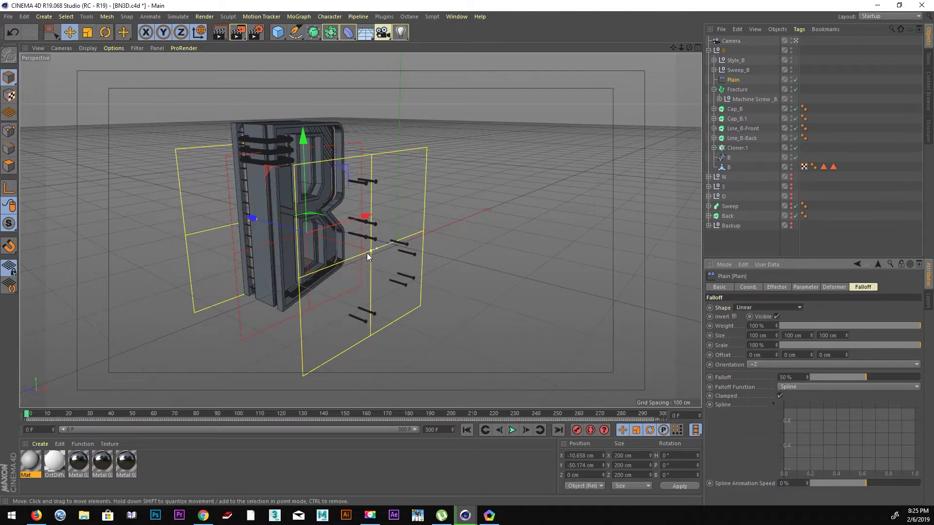
mouse_move(264, 221)
left_mouse_down()
mouse_move(235, 213)
mouse_move(263, 220)
left_mouse_up()
mouse_move(304, 142)
left_mouse_down()
mouse_move(304, 104)
mouse_move(304, 148)
left_mouse_up()
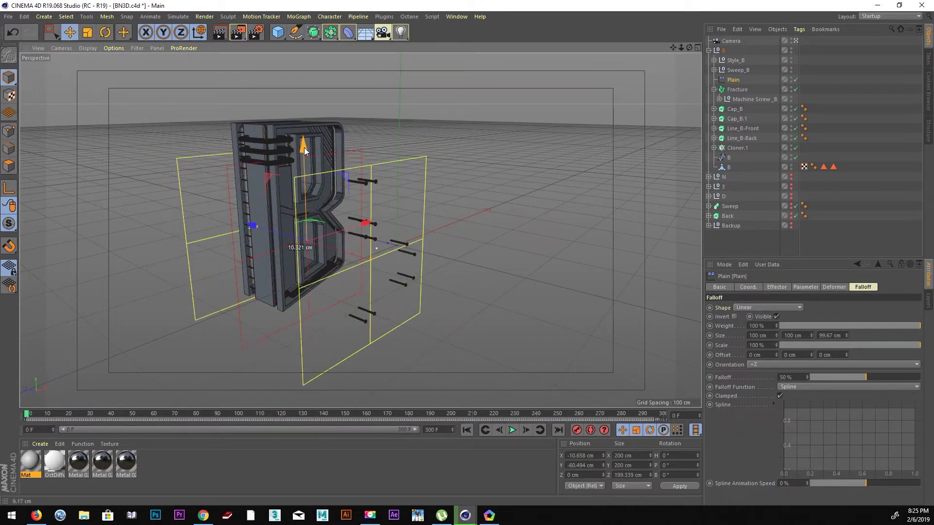
Rotate the effector H 90° and slide it to X 0.801 cm across the B
key("r")
left_click_drag(288, 255, 405, 243)
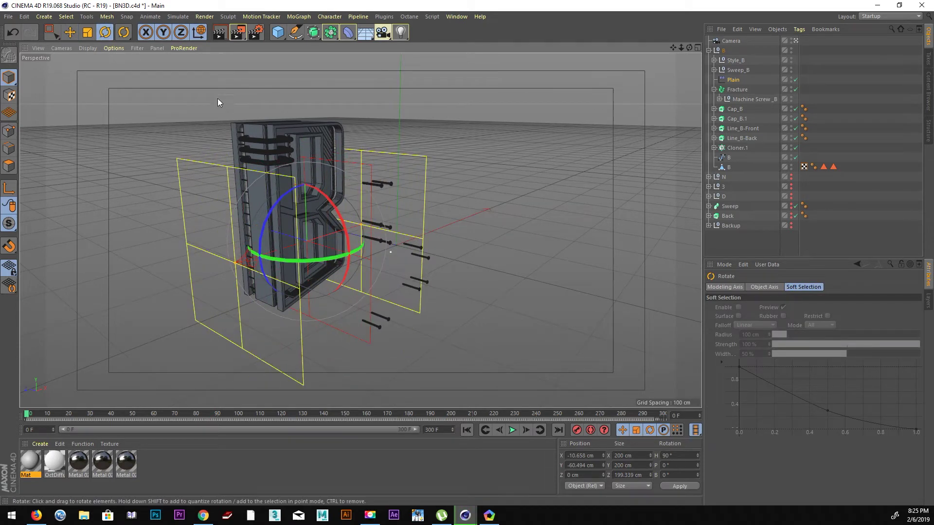
left_click(70, 32)
mouse_move(248, 259)
left_mouse_down()
mouse_move(429, 227)
mouse_move(364, 240)
mouse_move(340, 268)
mouse_move(361, 296)
mouse_move(414, 272)
left_mouse_up()
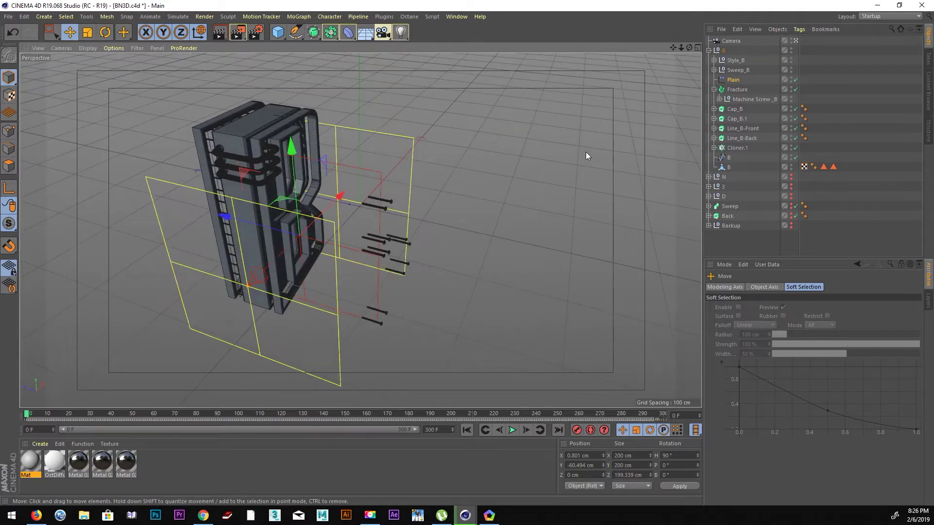
left_click(733, 80)
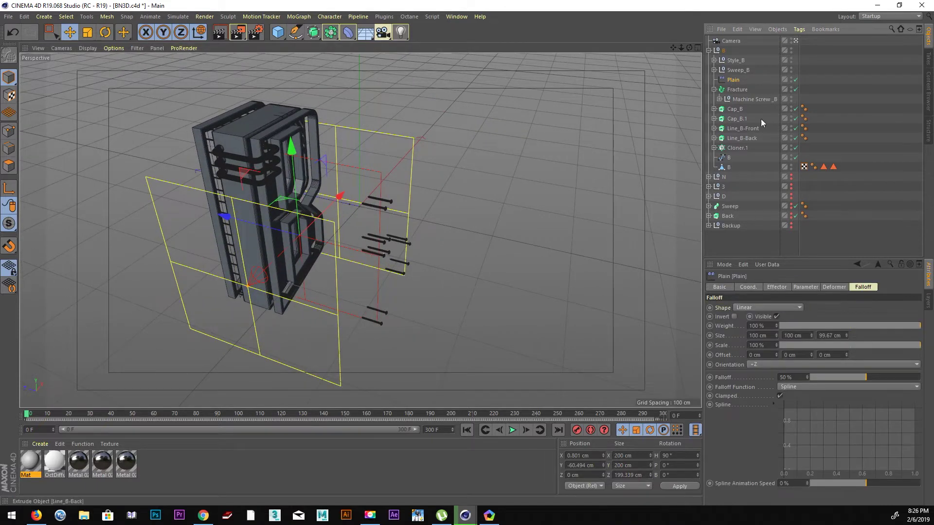
Undo a trial P.Y change and push the screws' P.Z from -148 cm to -196 cm
left_click(803, 286)
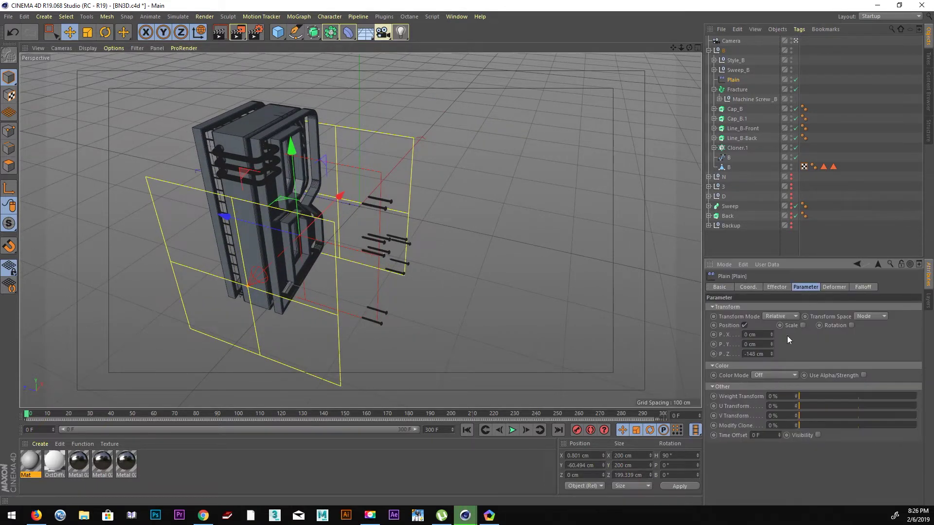
left_click_drag(772, 345, 772, 341)
key("ctrl+z")
key("ctrl+z")
key("ctrl+z")
mouse_move(433, 290)
left_mouse_down("alt")
mouse_move(348, 258)
mouse_move(382, 251)
left_mouse_up("alt")
left_click_drag(408, 270, 322, 242, "alt")
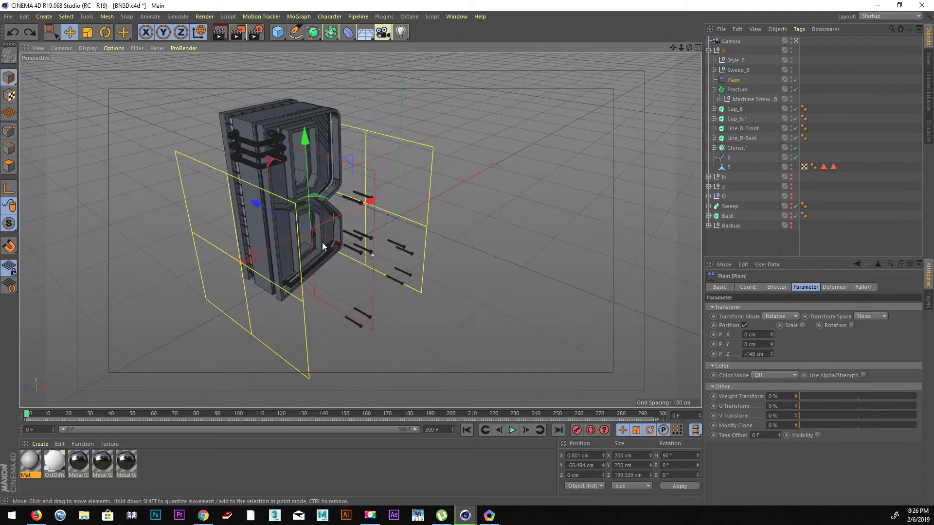
left_click_drag(377, 198, 365, 203)
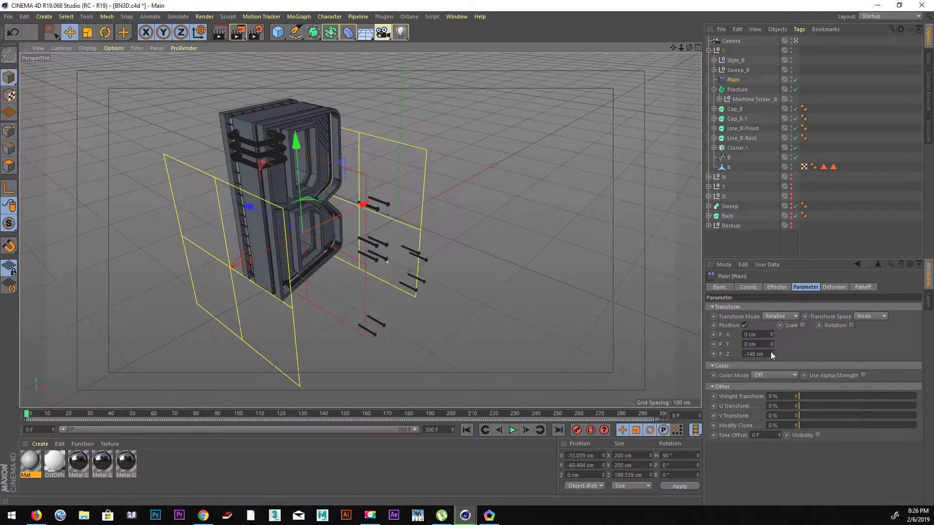
left_click_drag(771, 354, 771, 370)
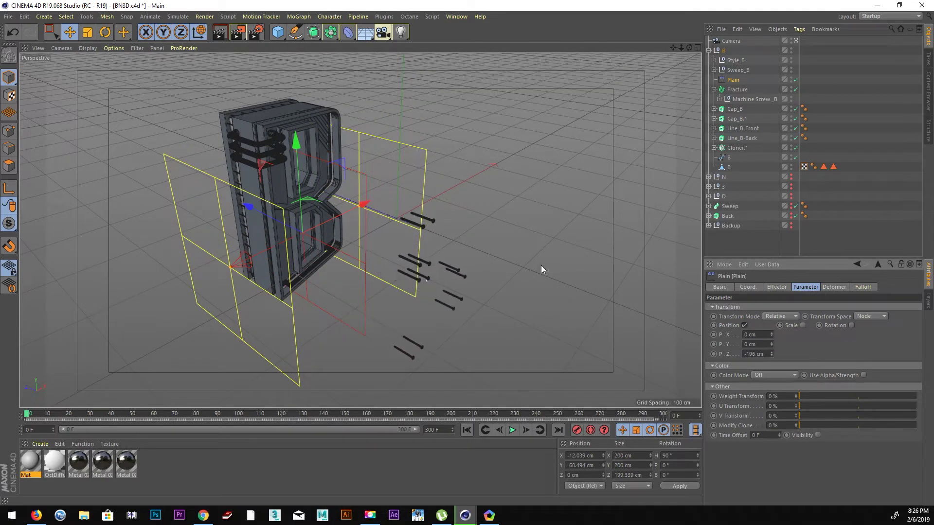
mouse_move(350, 236)
left_mouse_down("alt")
mouse_move(328, 210)
mouse_move(307, 224)
left_mouse_up("alt")
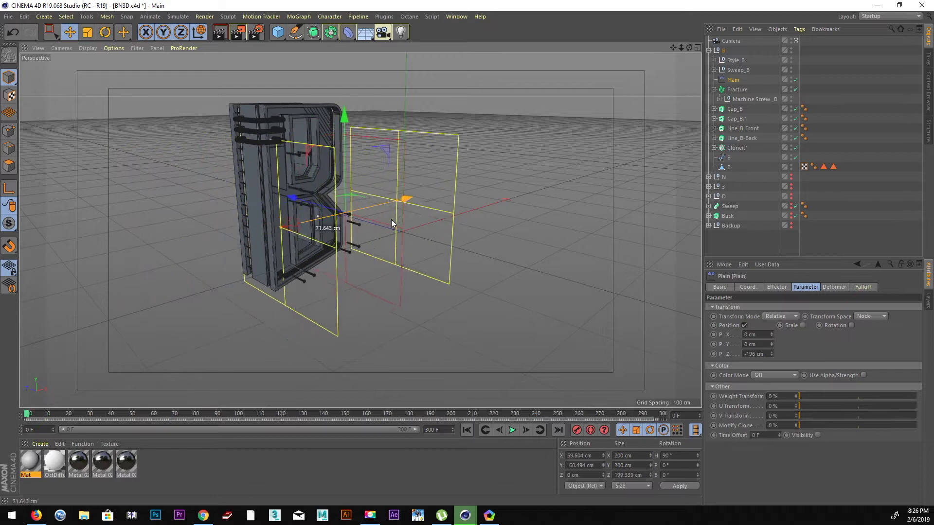
Set Fracture mode to Explode Segments & Connect, undoing an accidental screw move
left_click_drag(307, 221, 407, 211)
left_click(737, 90)
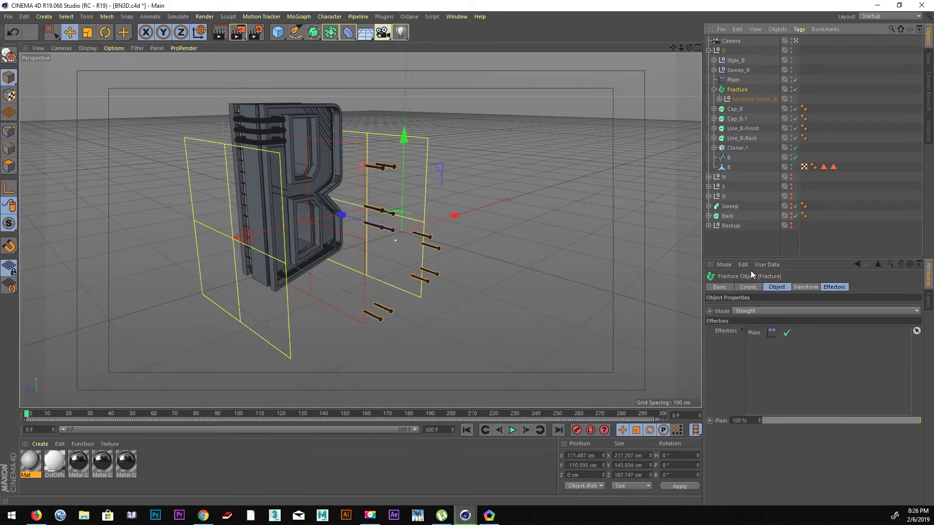
left_click(763, 312)
left_click(764, 338)
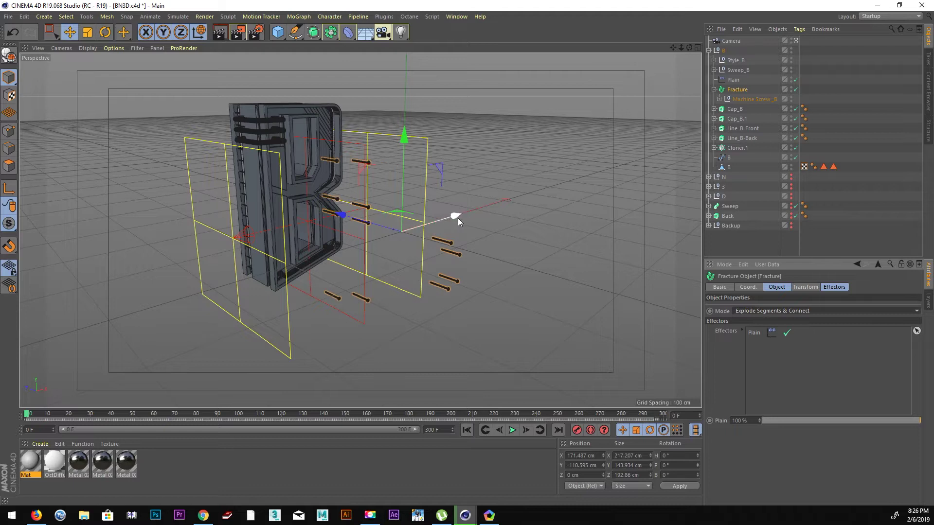
left_click_drag(457, 218, 488, 208)
left_click(13, 32)
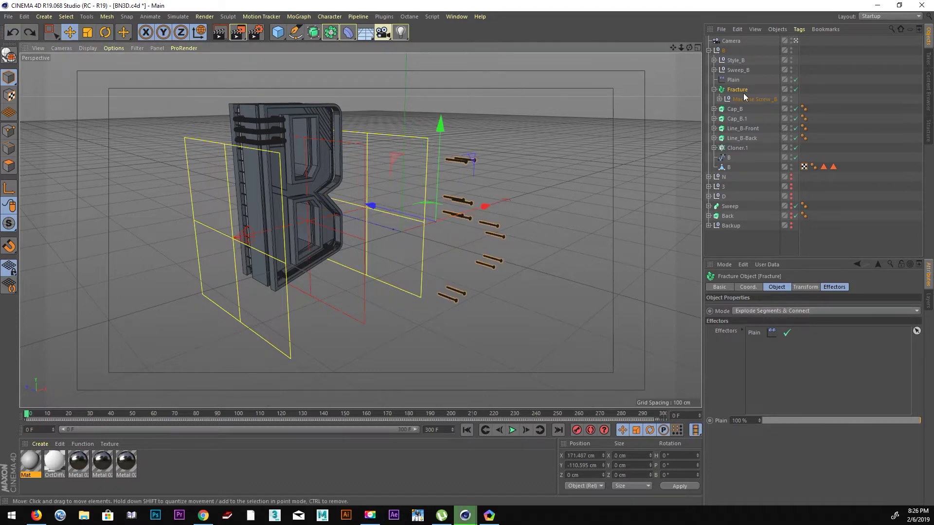
Switch Fracture mode to Explode Segments and shift the effector to X -15.966 cm
left_click(732, 80)
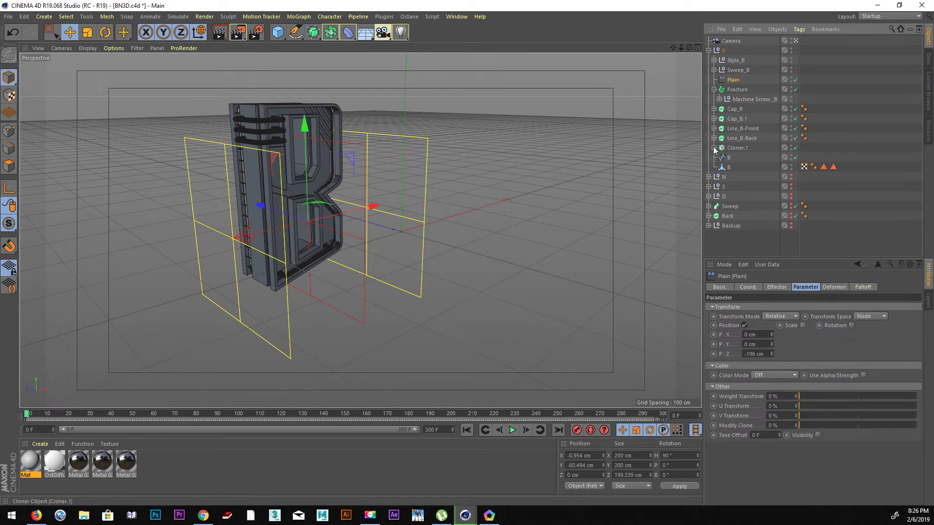
left_click(738, 92)
left_click(758, 310)
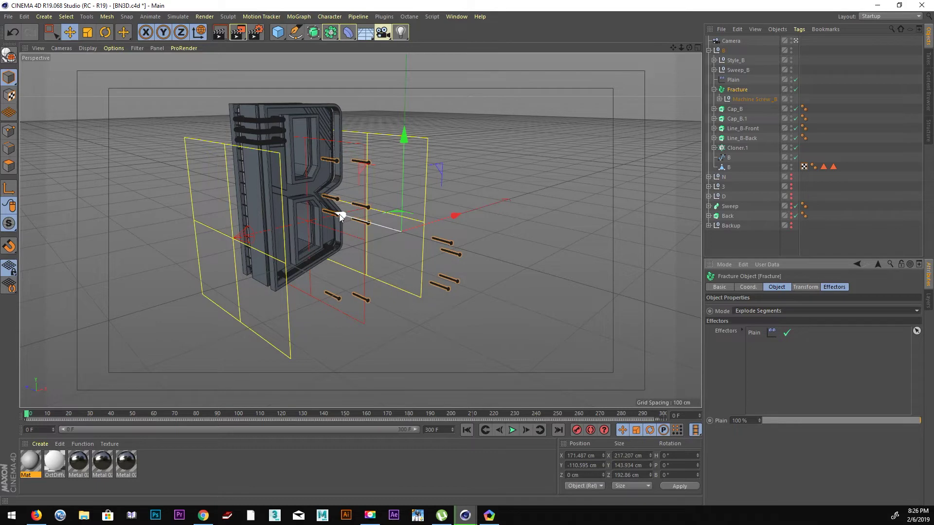
left_click(456, 216)
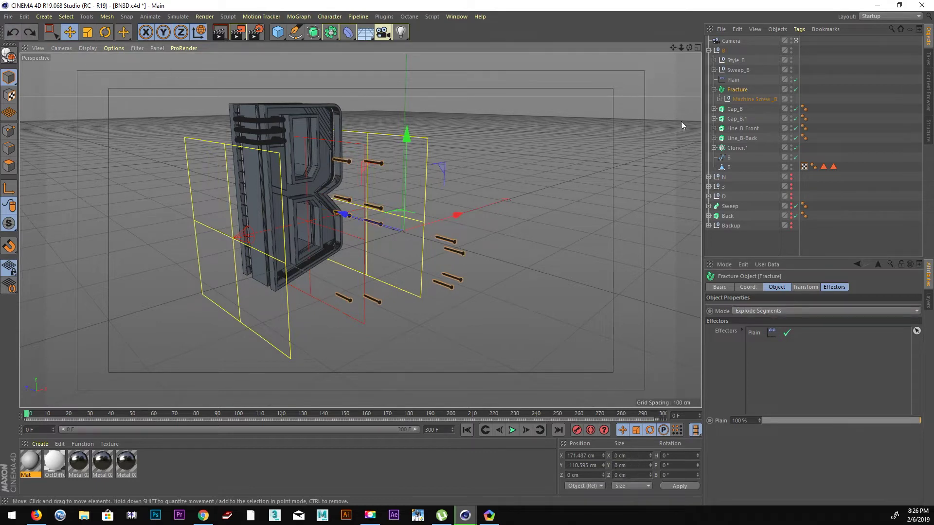
mouse_move(374, 203)
left_mouse_down()
mouse_move(377, 214)
mouse_move(425, 214)
mouse_move(356, 223)
mouse_move(370, 223)
left_mouse_up()
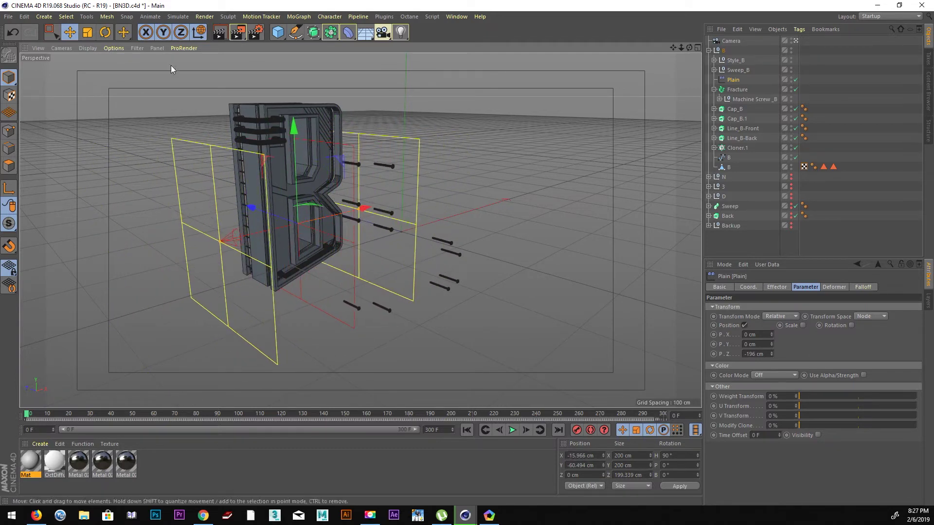
Rotate the effector P 90°, raise it to Y 49.45 cm, and spread planes to 366.753 cm
key("r")
left_click_drag(259, 193, 325, 179)
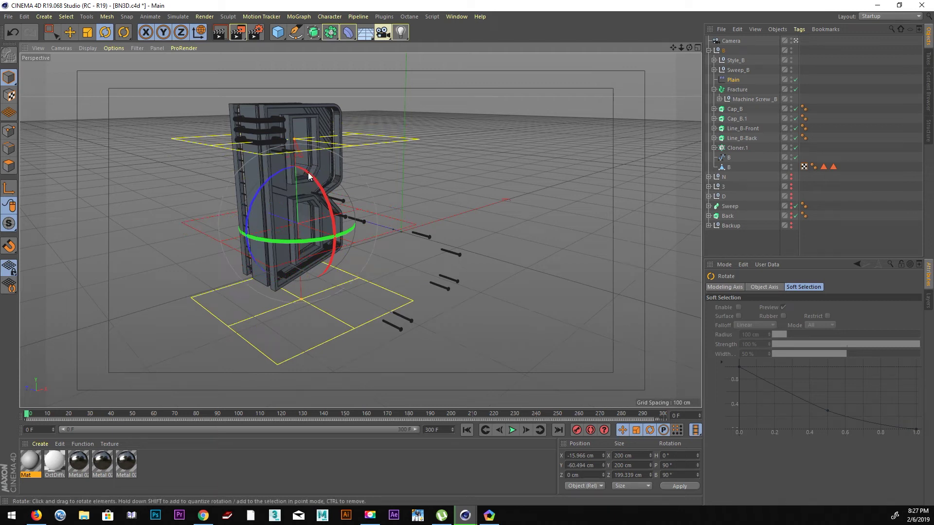
left_click(73, 35)
mouse_move(297, 136)
left_mouse_down()
mouse_move(290, 62)
mouse_move(330, 247)
mouse_move(319, 51)
mouse_move(303, 209)
mouse_move(303, 95)
mouse_move(314, 264)
mouse_move(292, 156)
mouse_move(253, 68)
mouse_move(282, 199)
mouse_move(276, 189)
left_mouse_up()
mouse_move(270, 61)
left_mouse_down()
mouse_move(271, 91)
mouse_move(293, 107)
mouse_move(293, 154)
left_mouse_up()
mouse_move(289, 98)
left_mouse_down()
mouse_move(294, 66)
mouse_move(294, 87)
left_mouse_up()
mouse_move(295, 147)
left_mouse_down()
mouse_move(303, 72)
mouse_move(291, 112)
mouse_move(316, 277)
mouse_move(302, 191)
mouse_move(311, 135)
mouse_move(299, 91)
mouse_move(305, 71)
mouse_move(287, 112)
mouse_move(299, 152)
mouse_move(302, 75)
mouse_move(330, 288)
mouse_move(318, 71)
left_mouse_up()
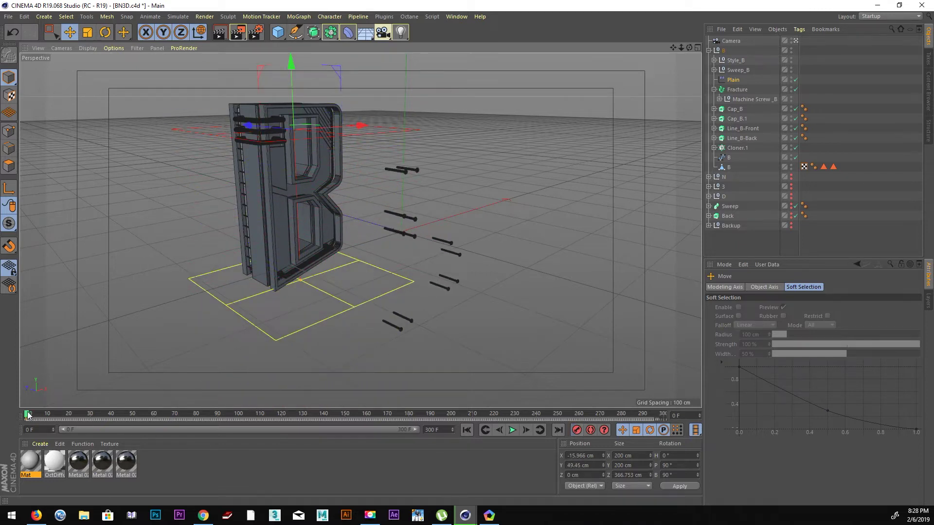
At a later frame, keyframe the Plain effector lowered below the letter B
left_click_drag(28, 415, 113, 417)
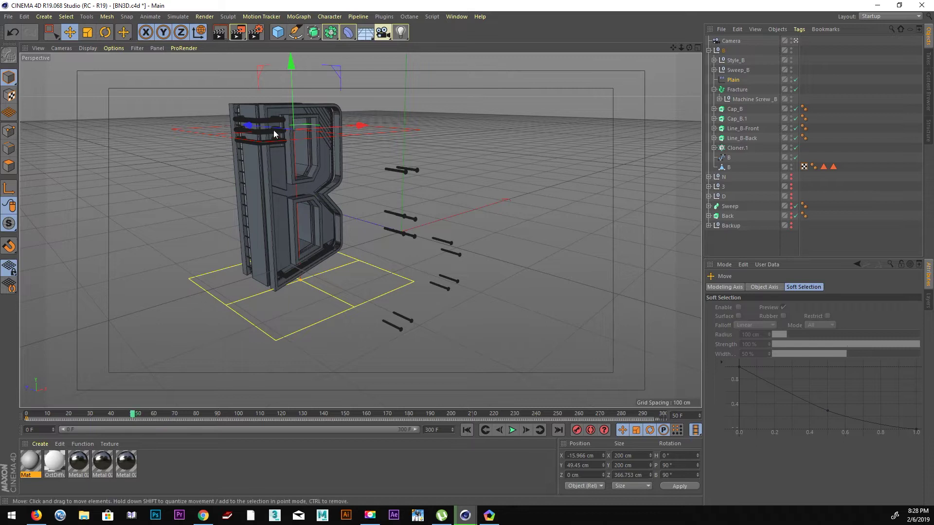
mouse_move(291, 63)
left_mouse_down()
mouse_move(293, 194)
mouse_move(324, 339)
mouse_move(320, 328)
left_mouse_up()
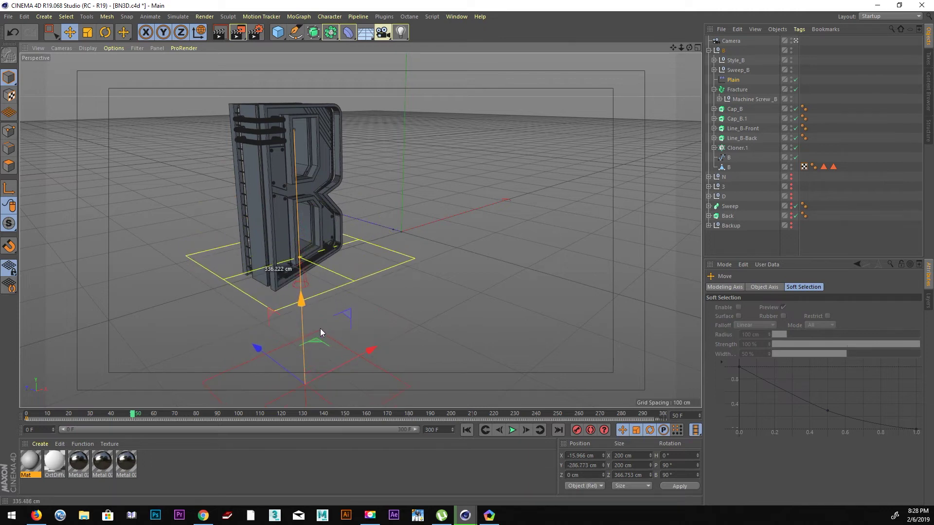
left_click(576, 432)
Play back the screw animation to check it, then reselect the Plain effector
mouse_move(131, 414)
left_mouse_down()
mouse_move(32, 415)
mouse_move(60, 415)
left_mouse_up()
left_click(512, 431)
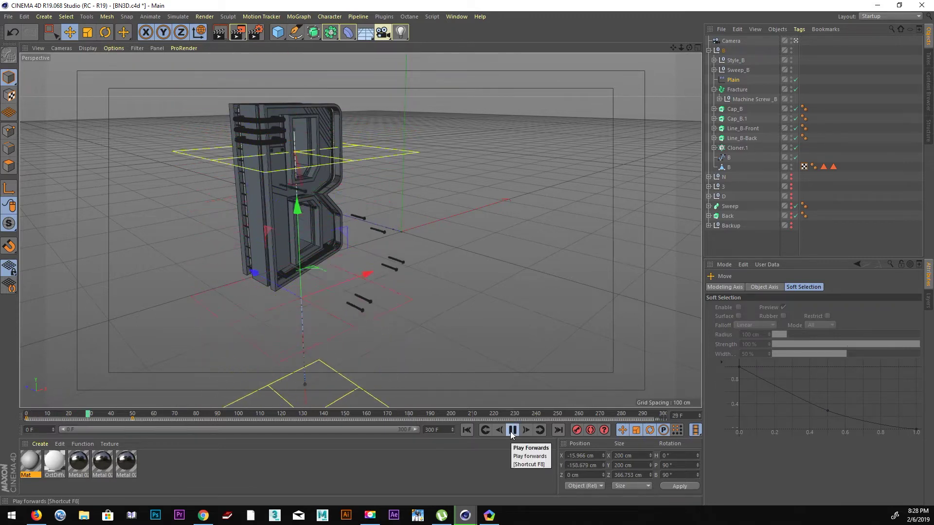
left_click(512, 431)
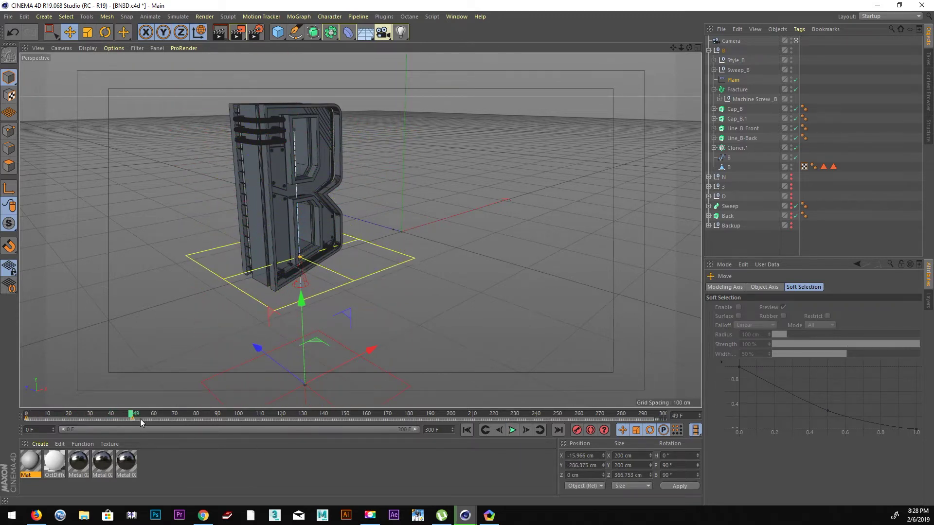
left_click(558, 339)
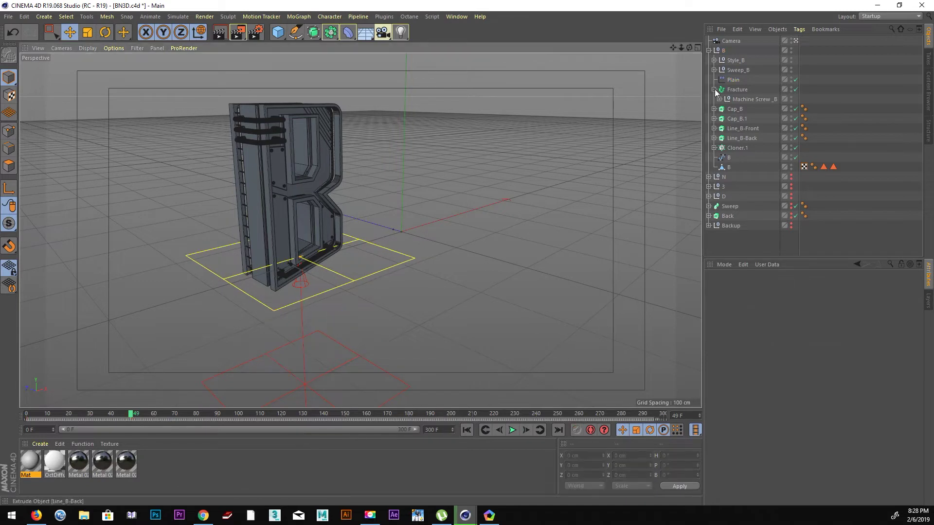
left_click(732, 80)
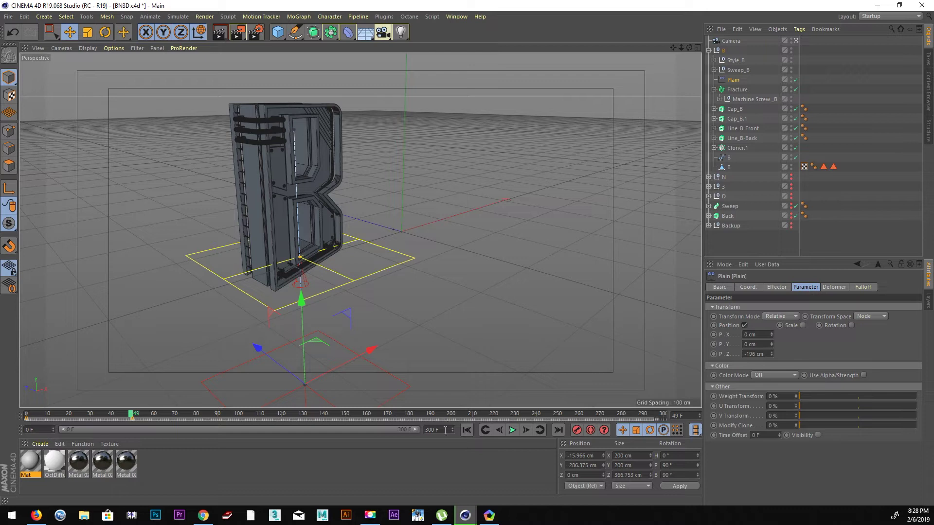
Extend the timeline to 310 frames and move Plain's key from frame 50 to frame 100
type("31")
left_click_drag(406, 431, 417, 431)
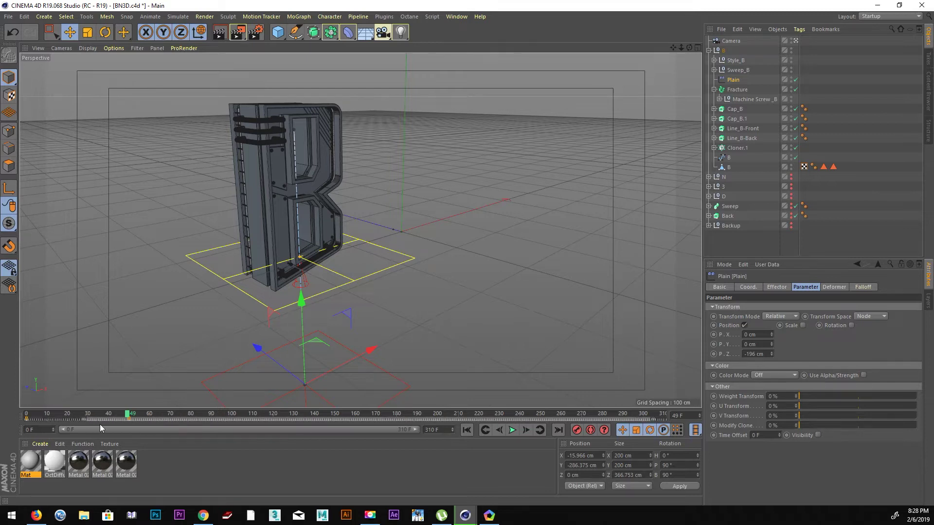
left_click(126, 420)
left_click_drag(132, 421, 217, 421)
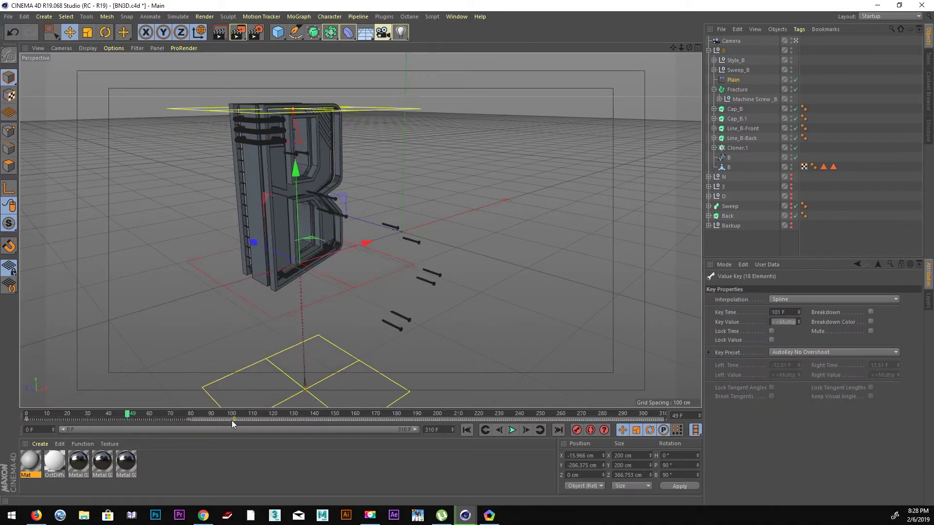
left_click(479, 432)
left_click(512, 430)
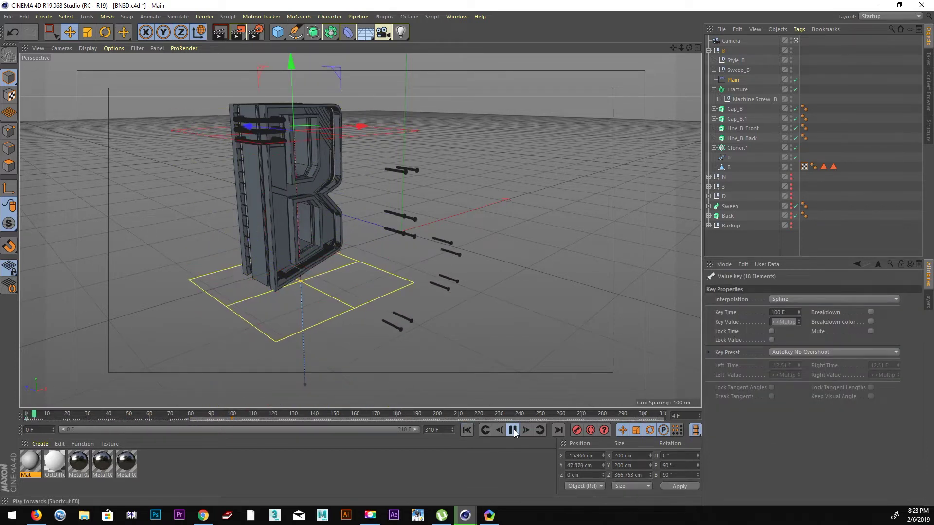
left_click(466, 431)
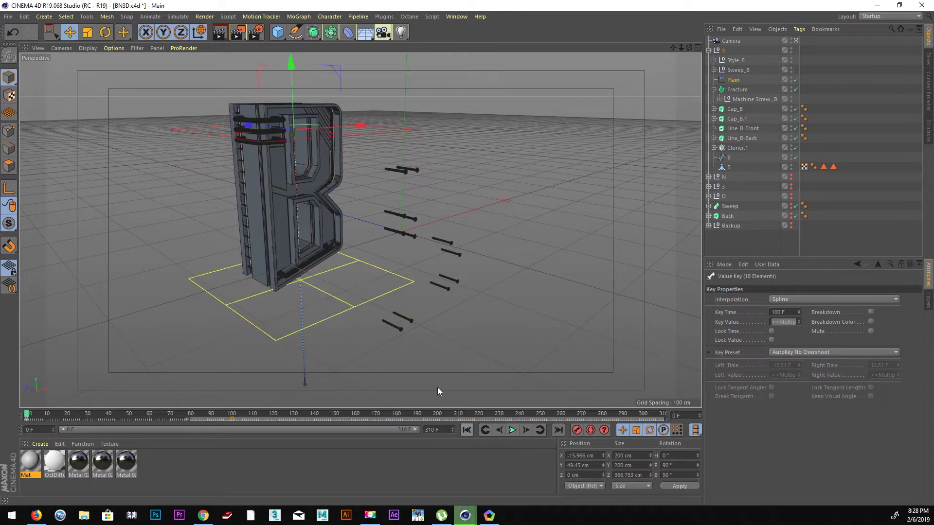
Lower Plain's start and end positions, ending at Y −299.336 cm, and replay
mouse_move(288, 69)
left_mouse_down()
mouse_move(285, 99)
mouse_move(288, 80)
left_mouse_up()
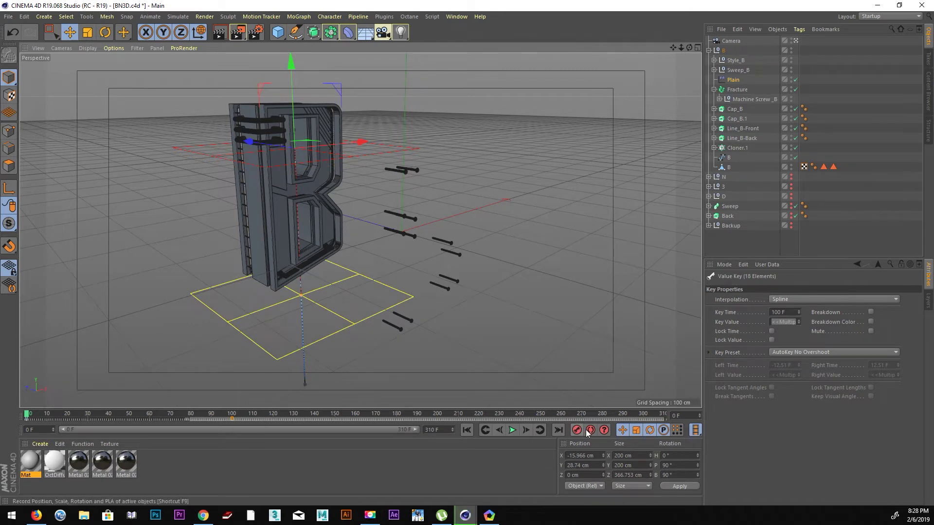
left_click_drag(38, 416, 234, 417)
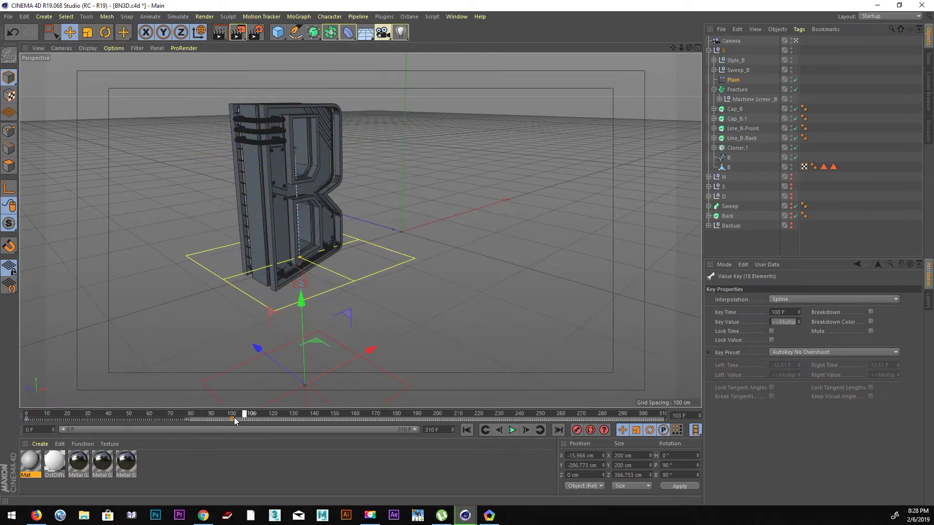
left_click_drag(301, 305, 301, 312)
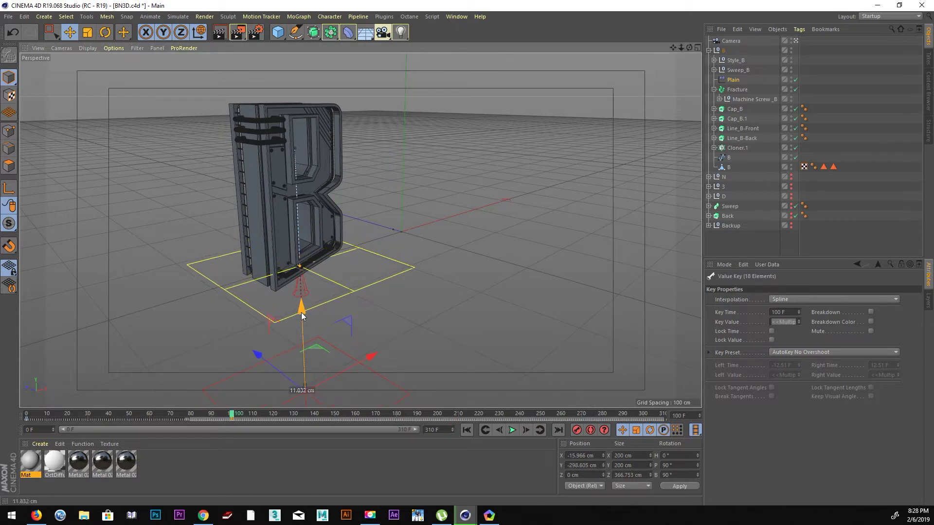
left_click(466, 430)
left_click(512, 430)
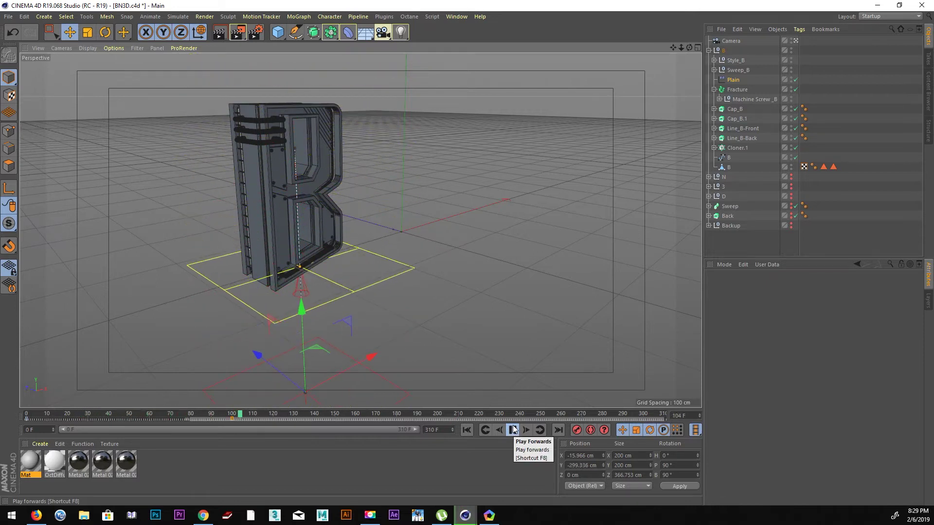
left_click(513, 430)
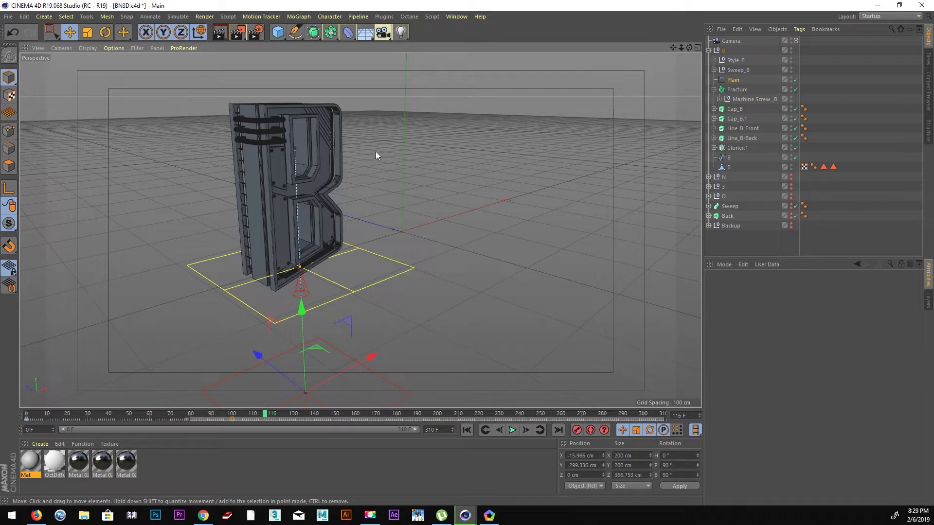
Expand Sweep_B's Null groups to reveal each Sweep.1 pipe, at frame 0
left_click(734, 71)
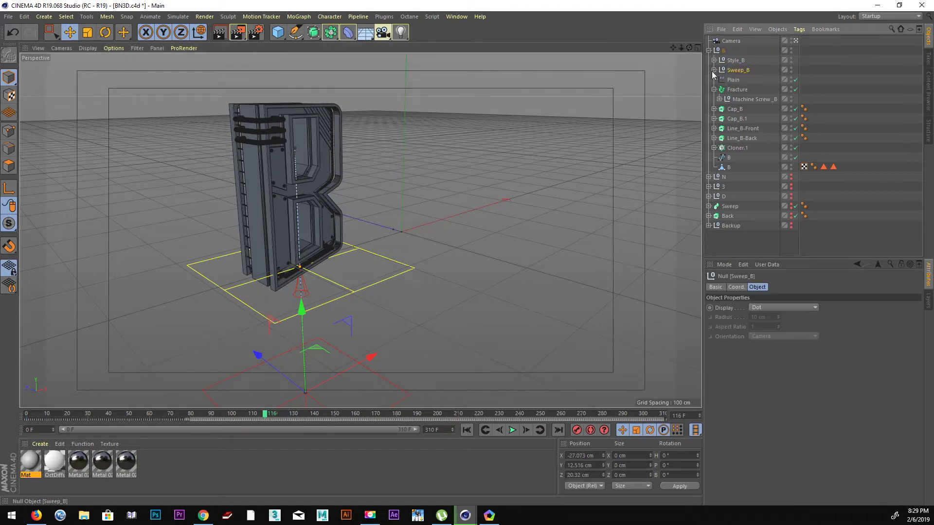
left_click(719, 80)
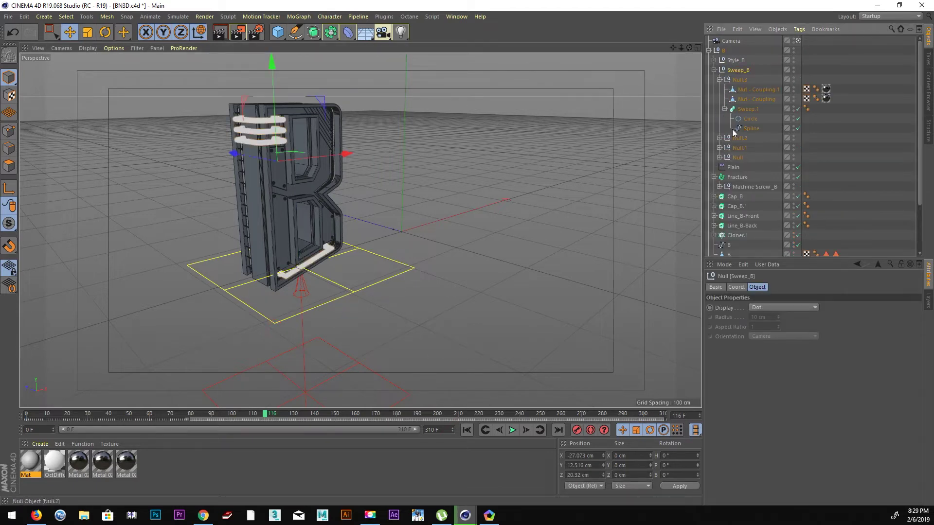
left_click(744, 111)
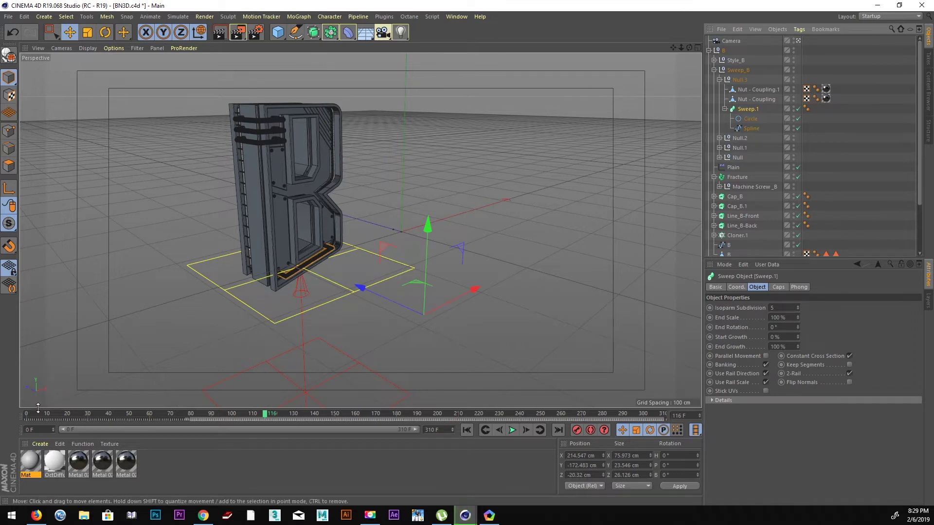
left_click(24, 413)
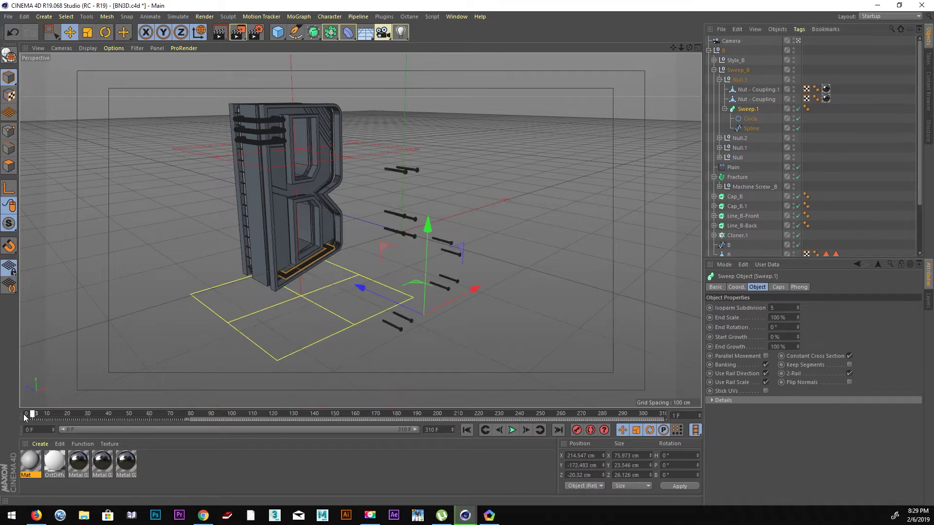
left_click(719, 139)
scroll(722, 167, "down", 3)
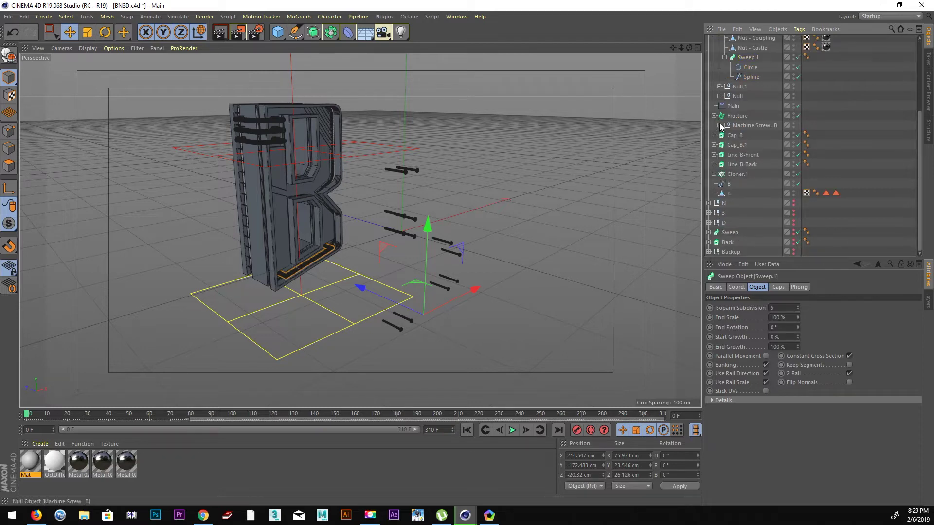
left_click(719, 97)
left_click(720, 86)
scroll(748, 101, "up", 2)
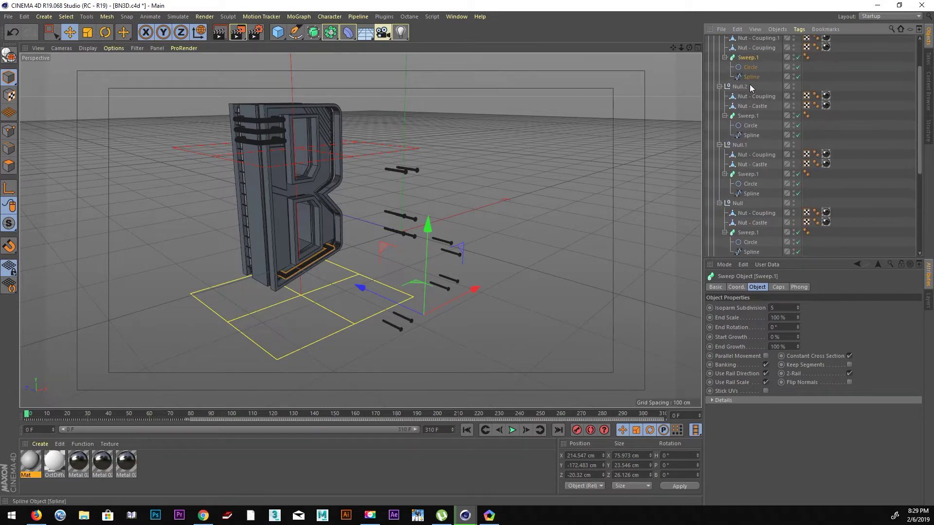
Select the Sweep.1 pipes under Null.2, Null.1 and Null, excluding Null.3's pipe
left_click(748, 119, "ctrl")
left_click(748, 174, "ctrl")
left_click(747, 233, "ctrl")
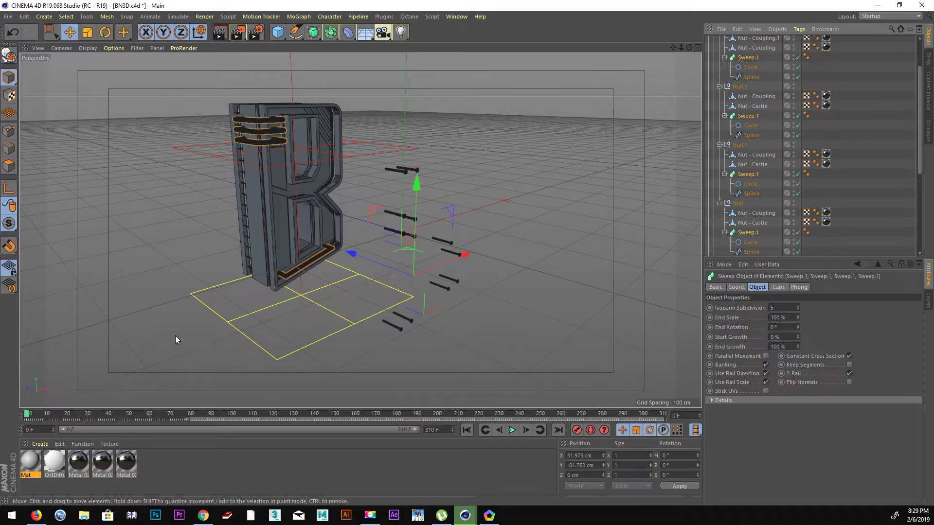
scroll(745, 152, "up", 3)
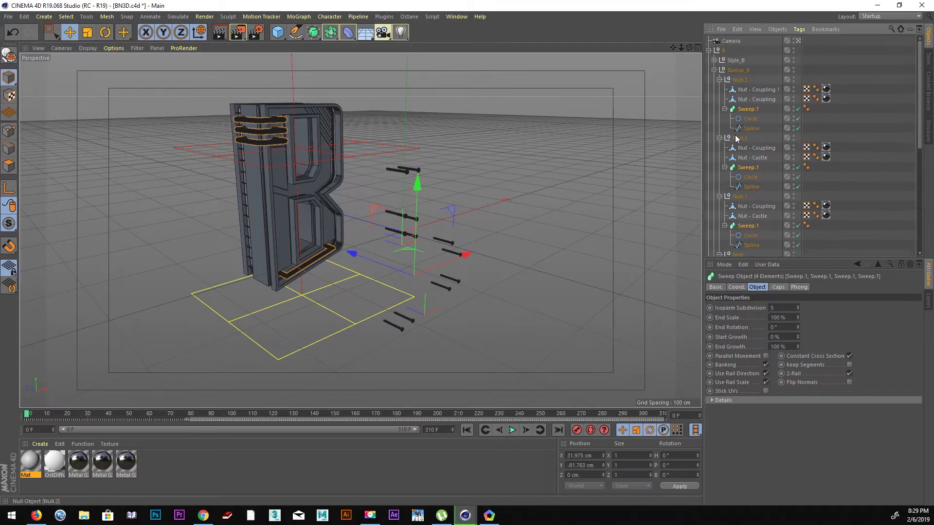
left_click(749, 110, "ctrl")
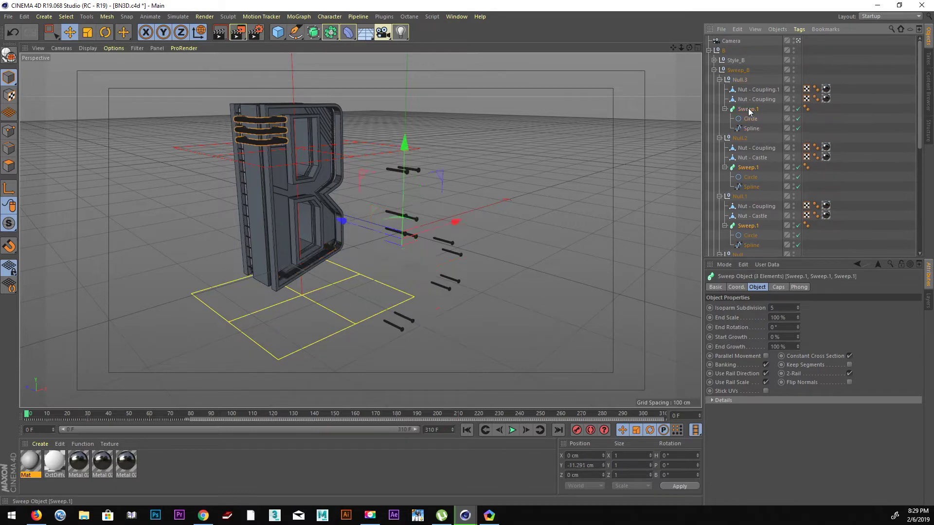
Orbit and pan the viewport to frame the three coupling pipes
mouse_move(263, 164)
left_mouse_down("alt")
mouse_move(252, 165)
mouse_move(239, 204)
mouse_move(252, 191)
left_mouse_up("alt")
scroll(297, 190, "up", 2)
scroll(320, 192, "up", 3)
scroll(287, 198, "up", 2)
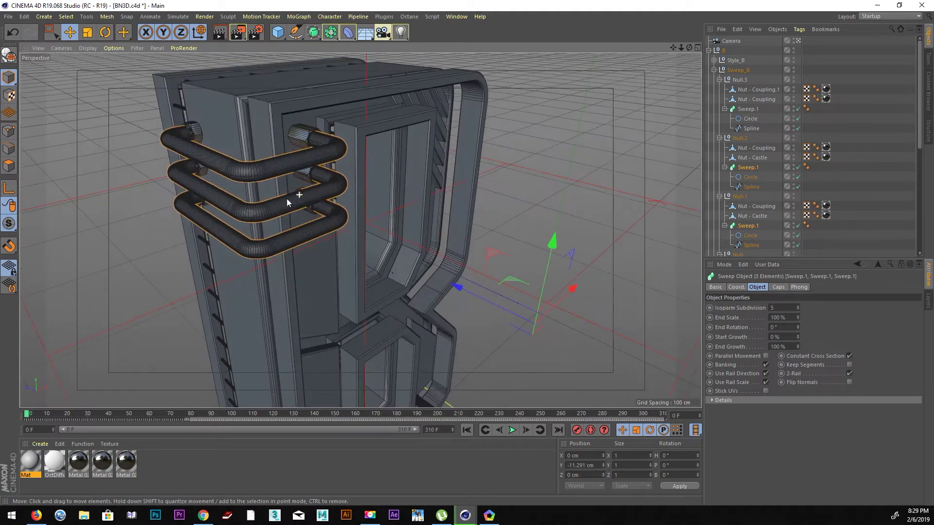
scroll(293, 181, "up", 2)
middle_click_drag(293, 181, 444, 249, "alt")
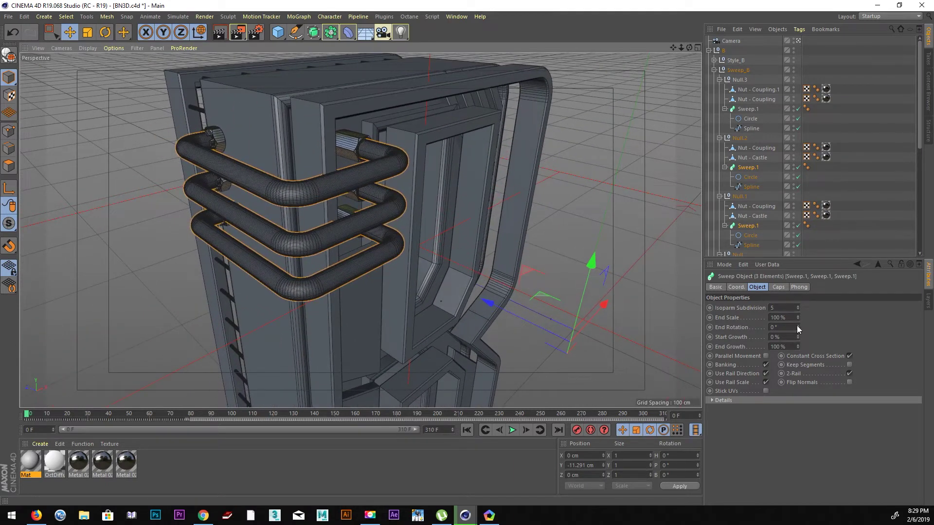
Shrink the pipes to 8% End Growth and keyframe it at frame 0
left_click_drag(798, 328, 798, 331)
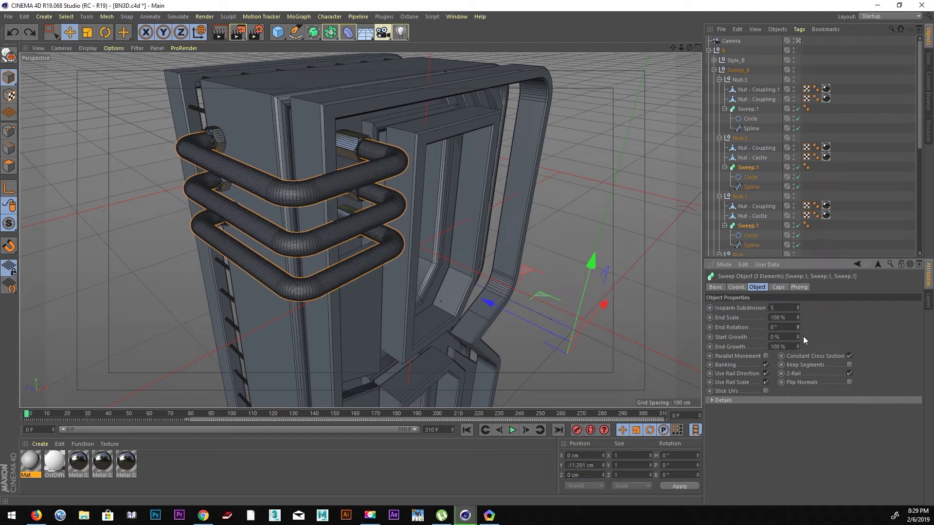
left_click_drag(798, 337, 798, 341)
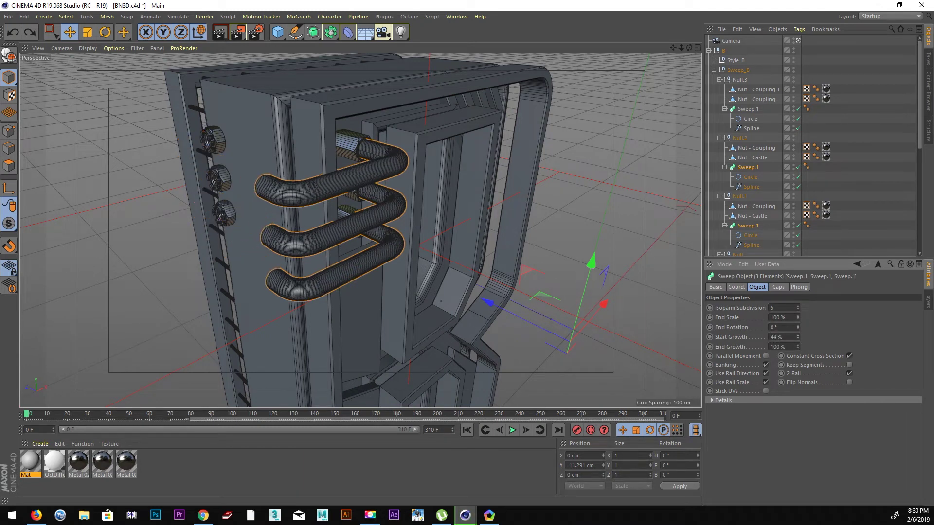
key("ctrl+z")
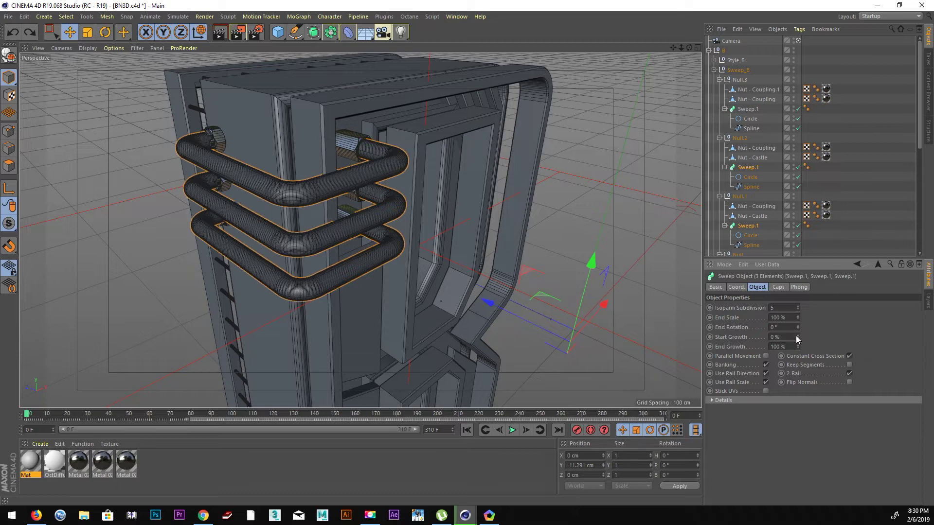
left_click_drag(798, 345, 798, 348)
left_click_drag(798, 346, 797, 369)
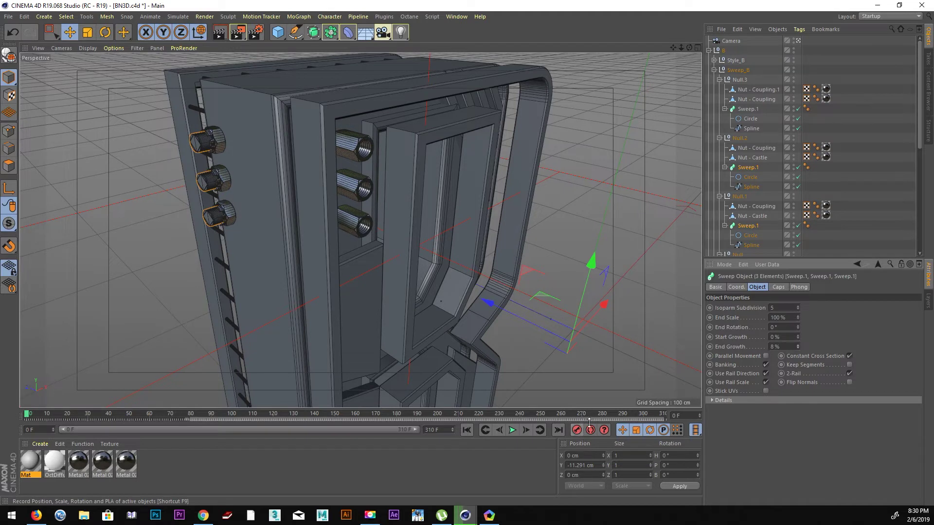
left_click(709, 347, "ctrl")
left_click(29, 416)
At frame 100, grow the pipes back to 100% End Growth and scrub to preview
left_click_drag(33, 417, 232, 417)
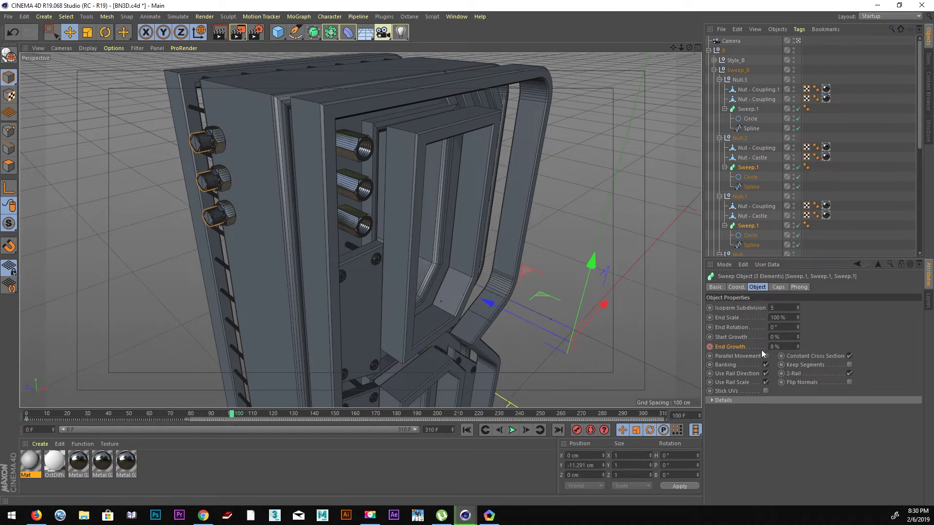
mouse_move(798, 346)
left_mouse_down()
mouse_move(826, 346)
mouse_move(812, 346)
left_mouse_up()
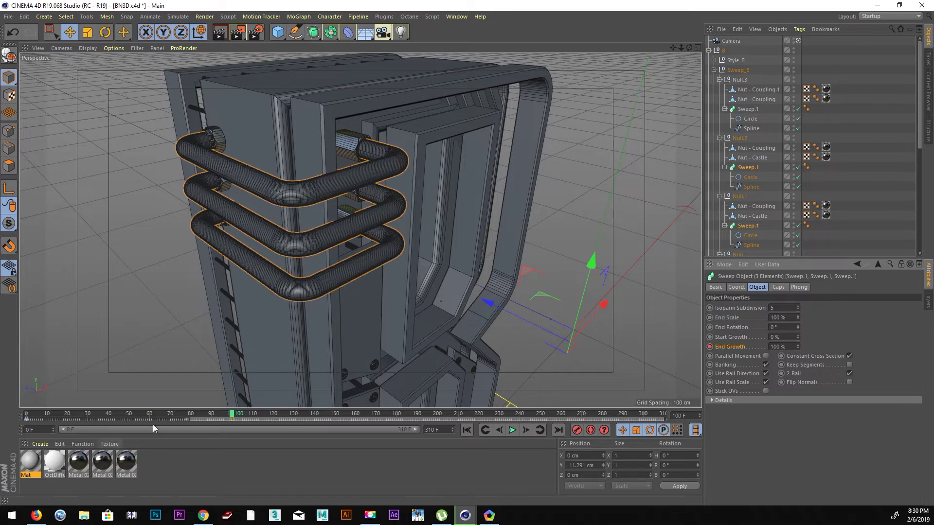
mouse_move(234, 416)
left_mouse_down()
mouse_move(172, 421)
mouse_move(232, 418)
left_mouse_up()
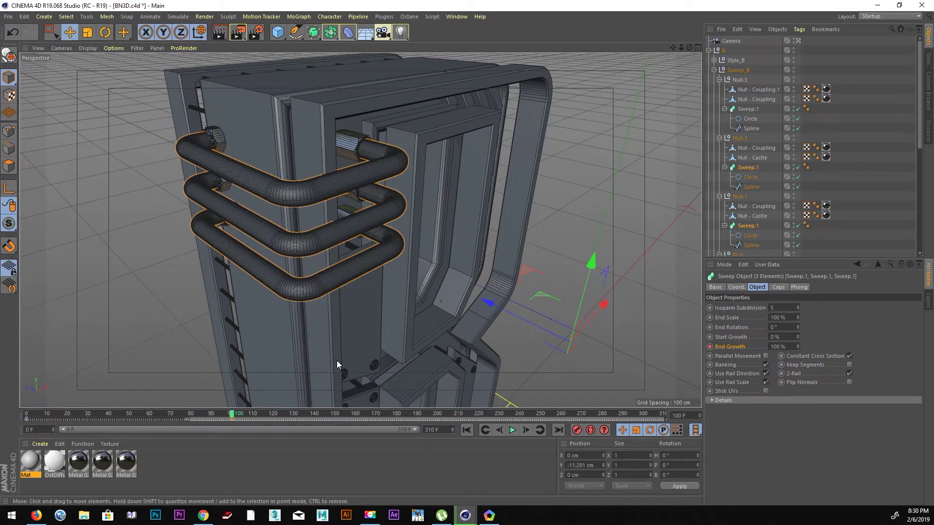
mouse_move(387, 291)
left_mouse_down("alt")
mouse_move(358, 277)
mouse_move(426, 264)
mouse_move(398, 298)
mouse_move(360, 216)
mouse_move(374, 243)
left_mouse_up("alt")
Move Cap_B.1's spline under Cap_B and delete the extra Cap_B.1 extrusion
left_click(392, 261)
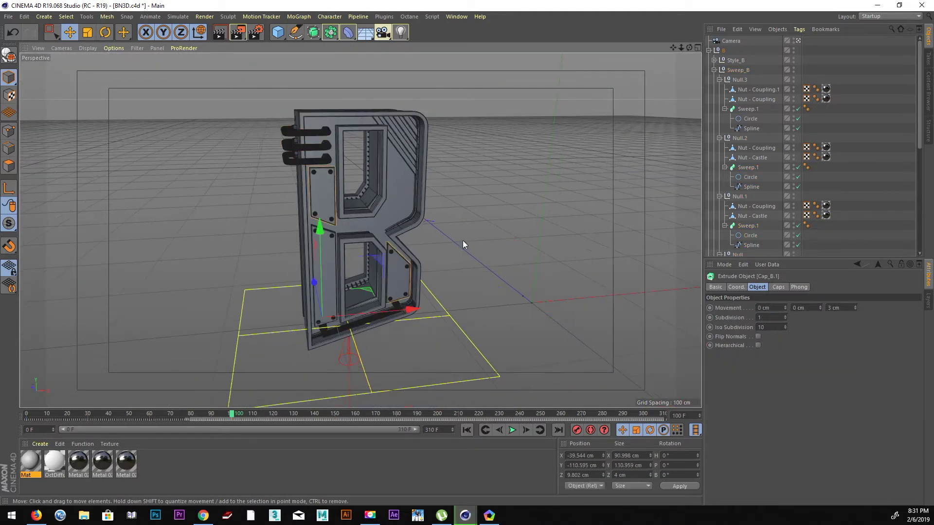
scroll(754, 136, "down", 6)
left_click(735, 167)
left_click(713, 167)
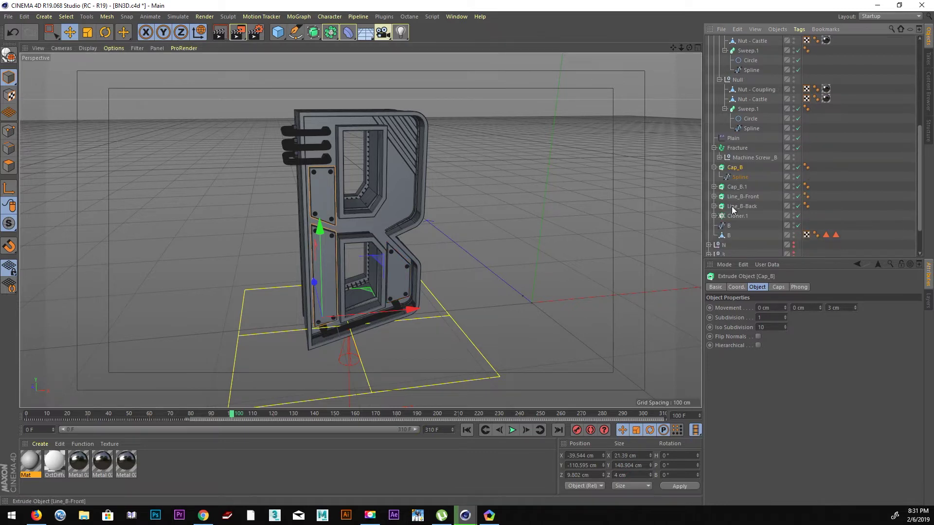
left_click(713, 188)
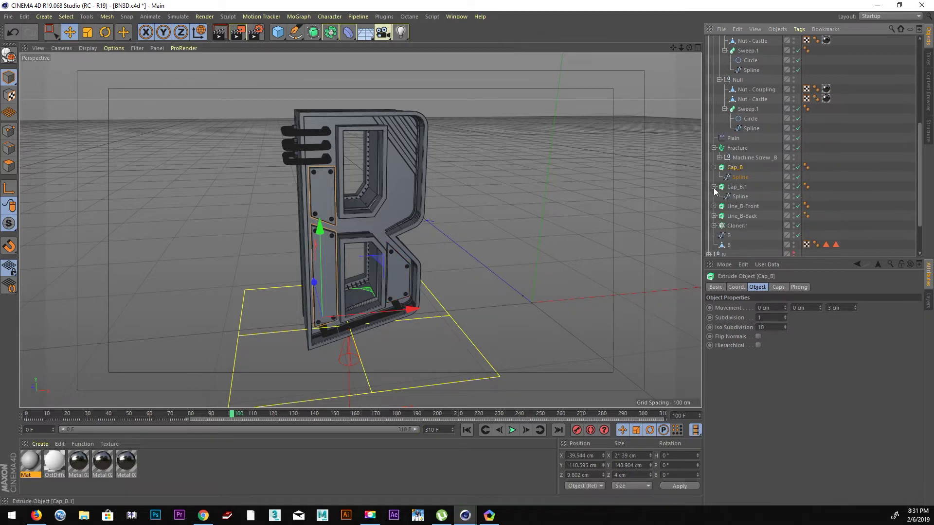
left_click(740, 177)
left_click(740, 197)
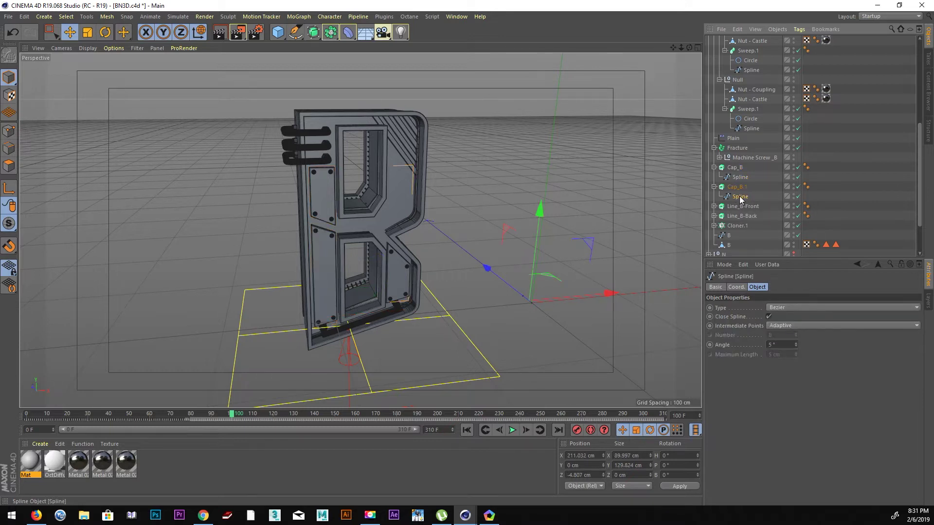
left_click_drag(738, 184, 737, 184)
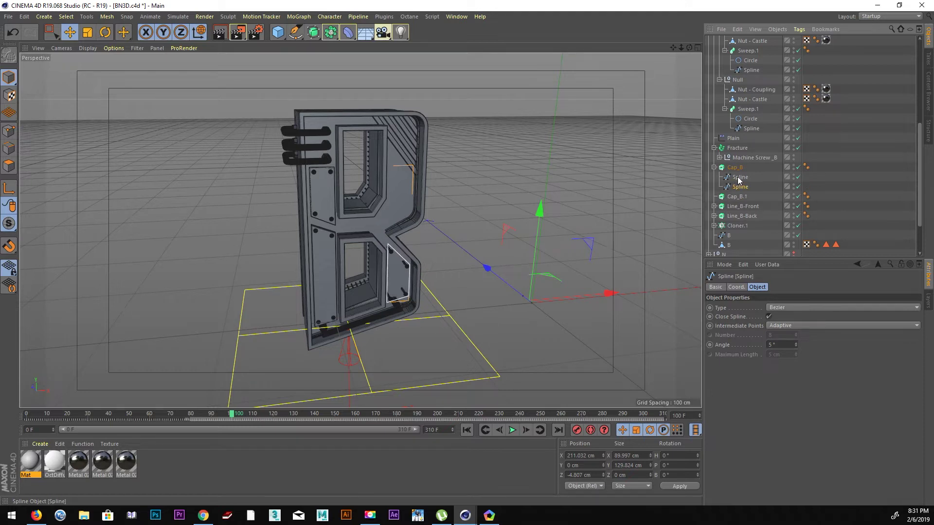
left_click(732, 197)
key("Delete")
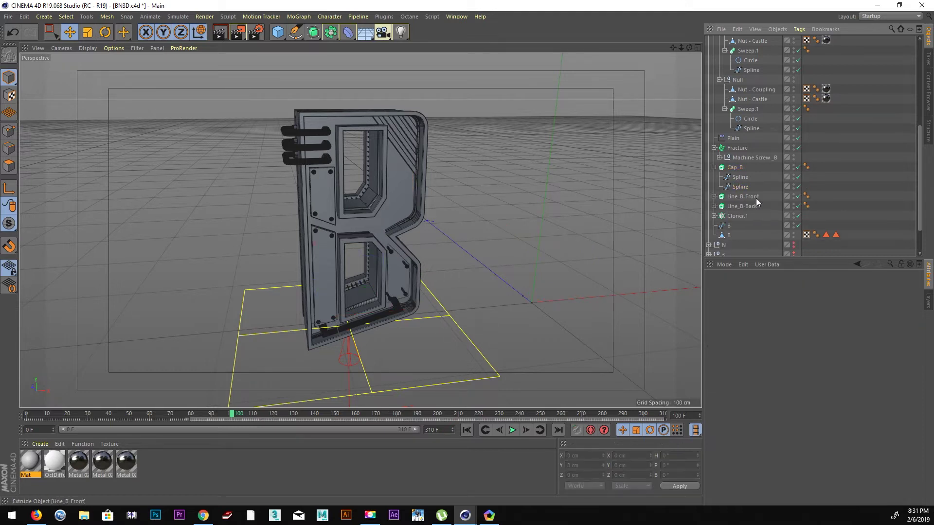
Merge Cap_B's two splines into Spline.1 with Connect Objects + Delete
left_click(740, 188)
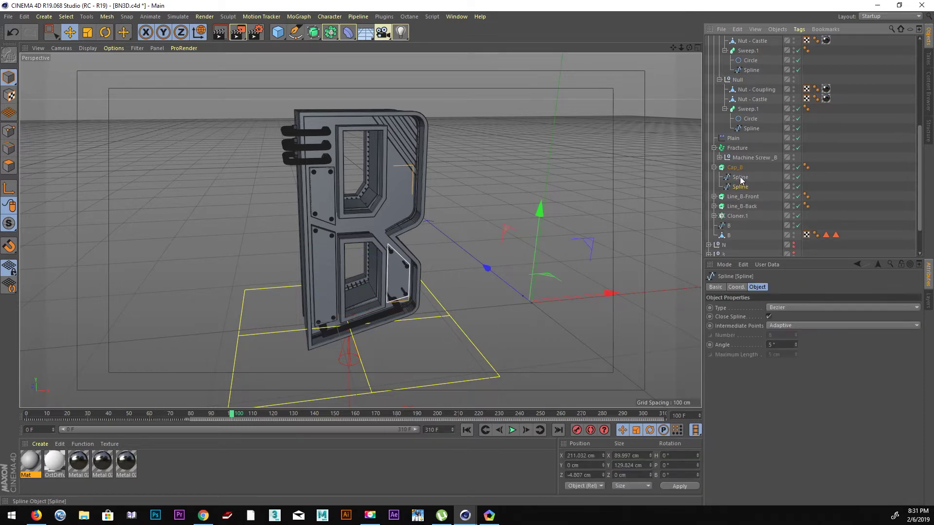
left_click(740, 177, "ctrl")
right_click(740, 177)
left_click(789, 388)
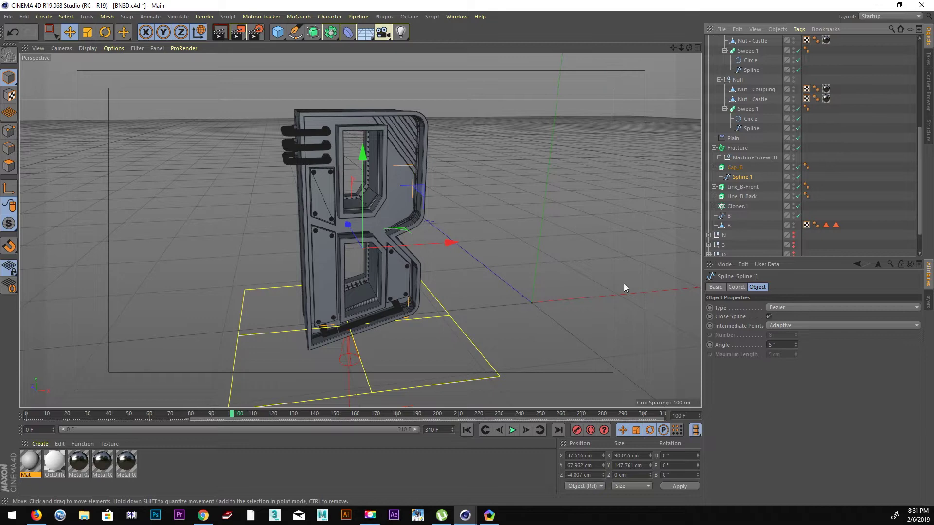
scroll(387, 187, "up", 5)
mouse_move(387, 188)
left_mouse_down("alt")
mouse_move(402, 97)
mouse_move(443, 172)
mouse_move(354, 167)
mouse_move(340, 261)
mouse_move(415, 325)
mouse_move(451, 373)
mouse_move(380, 281)
mouse_move(338, 280)
mouse_move(297, 259)
mouse_move(290, 228)
left_mouse_up("alt")
key("h")
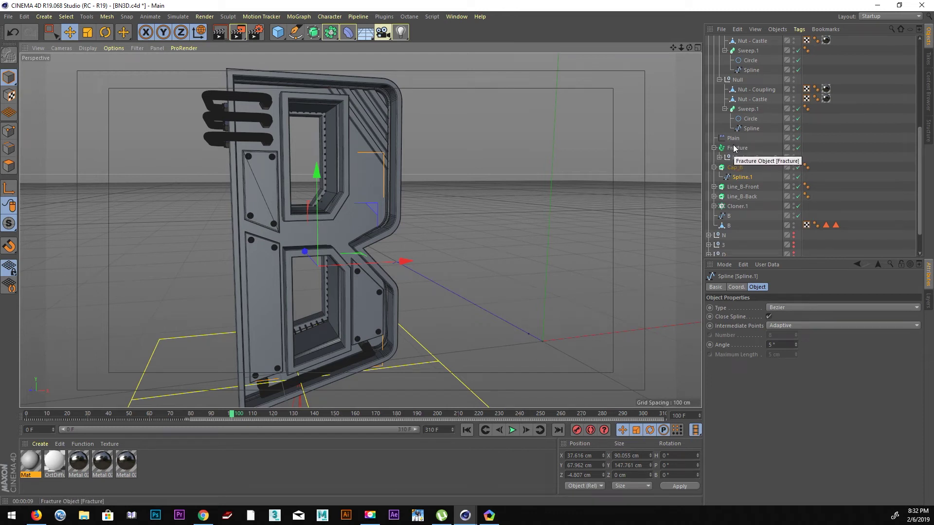
Collapse the Sweep_B hierarchy and select the Plain effector
left_click(735, 148)
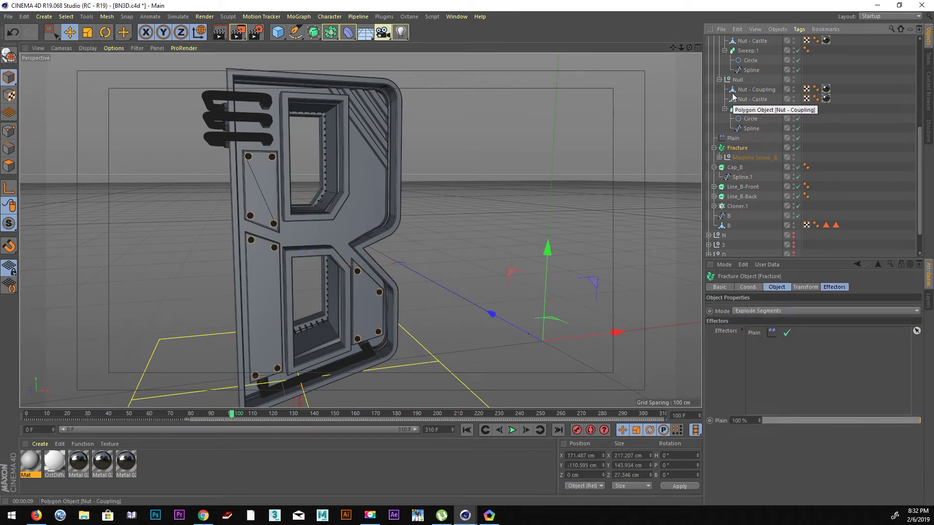
scroll(740, 112, "up", 3)
scroll(746, 108, "up", 3)
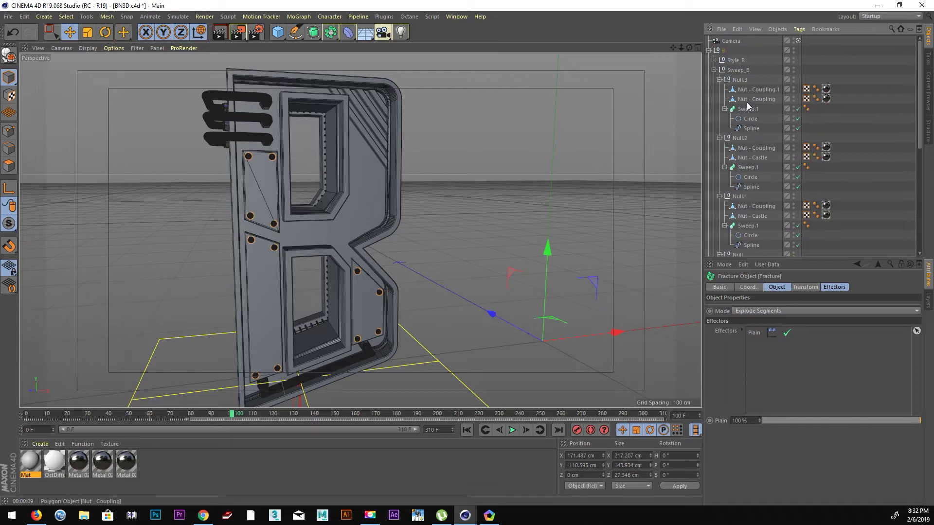
left_click(714, 70)
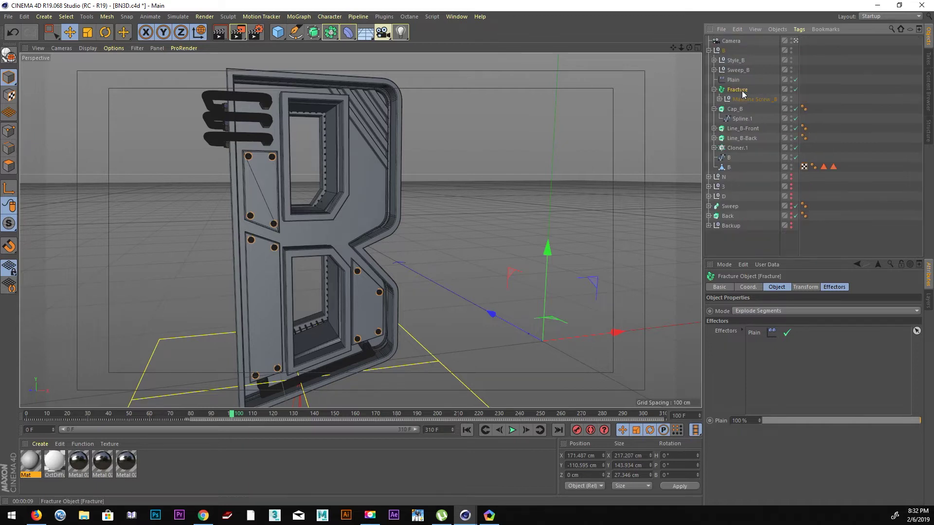
left_click(733, 82)
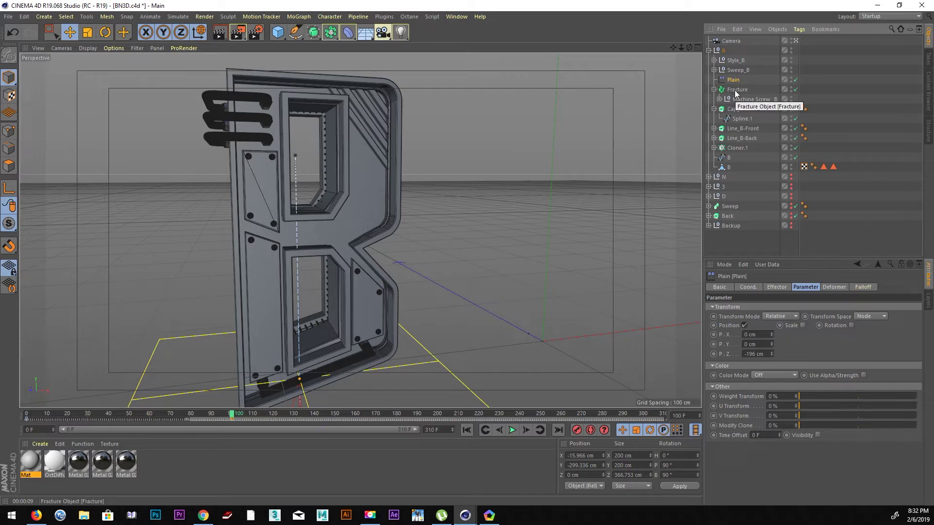
Duplicate Plain as Plain.1, collapse Cap_B, and place Plain.1 below Machine Screw_B
key("ctrl+c")
key("ctrl+v")
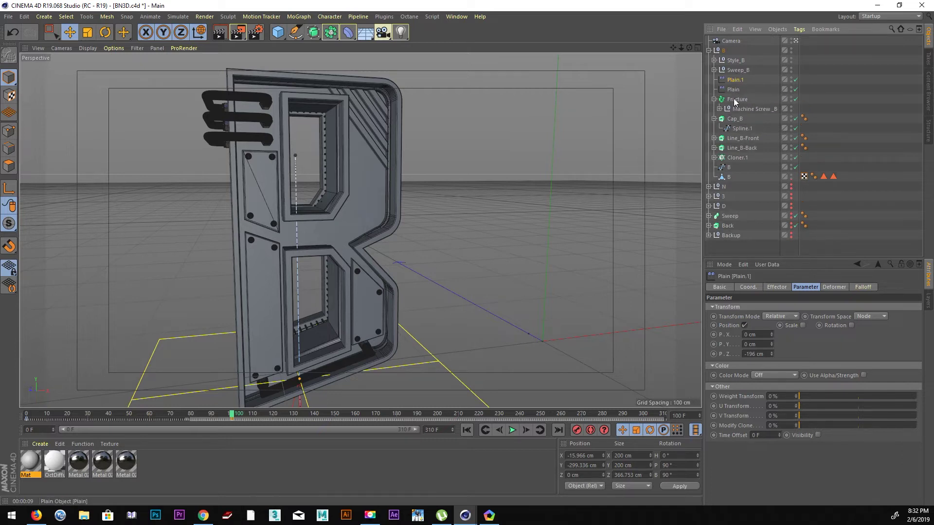
left_click(714, 119)
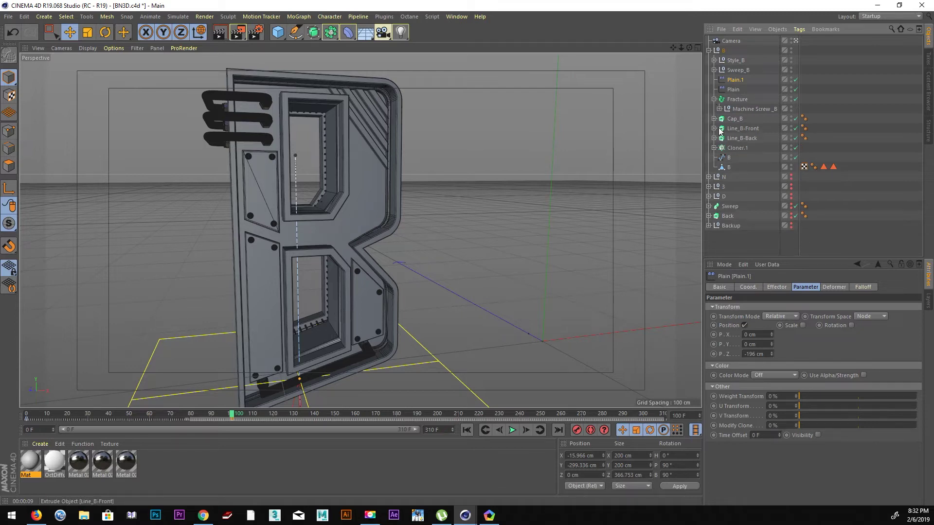
left_click(738, 121)
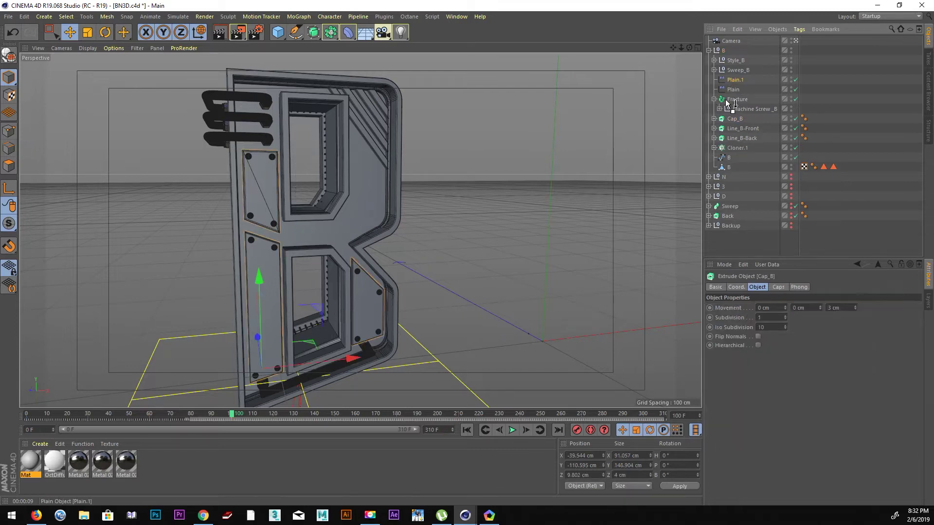
left_click_drag(728, 118, 729, 116)
left_click(731, 121)
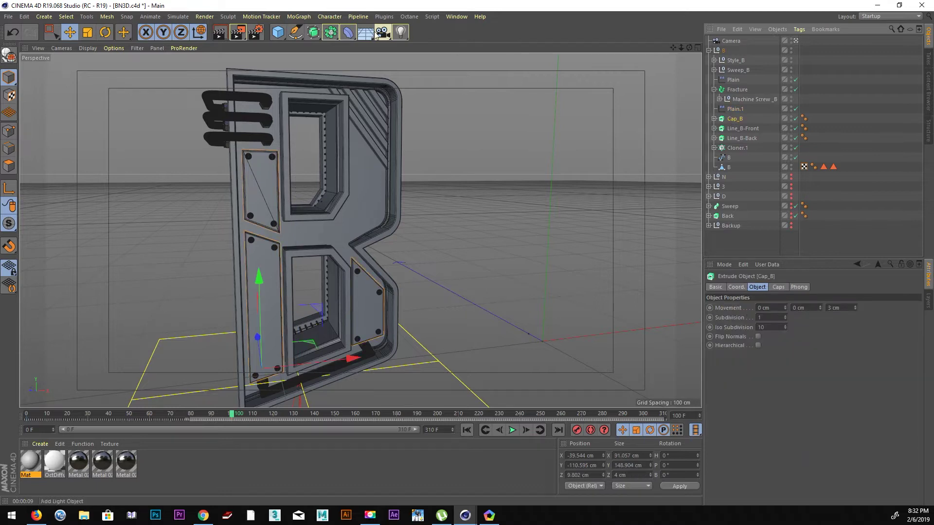
Add a new MoGraph Fracture object inside the B group
left_click(299, 16)
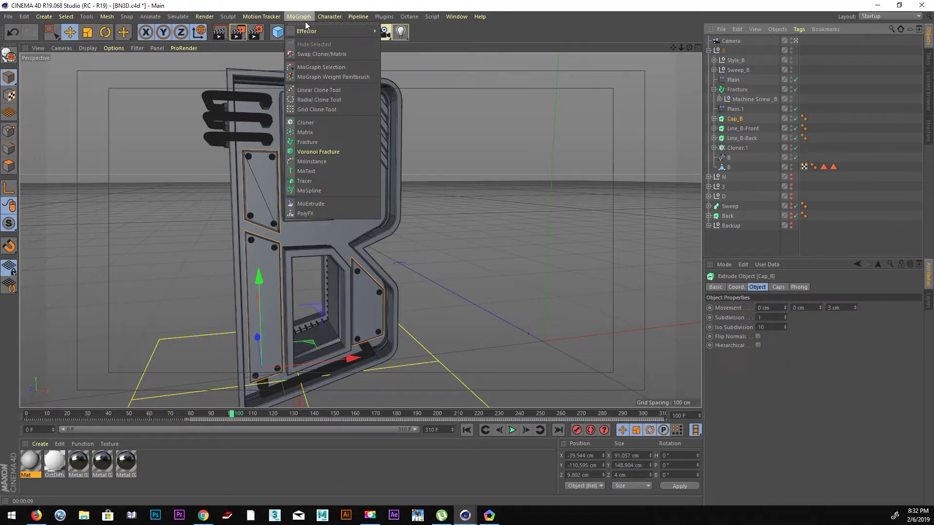
left_click(307, 142)
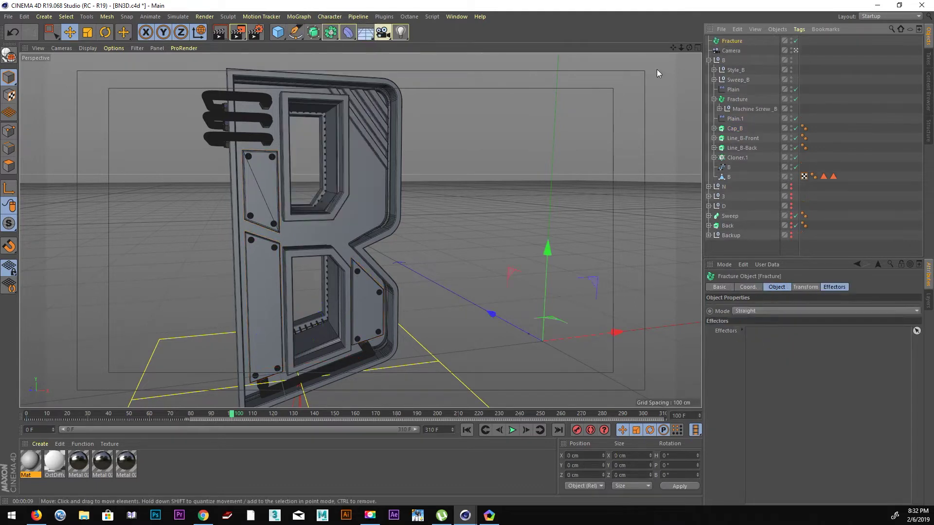
mouse_move(732, 126)
left_mouse_down()
mouse_move(739, 131)
mouse_move(735, 122)
left_mouse_up()
Nest Cap_B in the new Fracture, assign Plain.1 as its effector, and scrub to preview
left_click(735, 130)
left_click(731, 91)
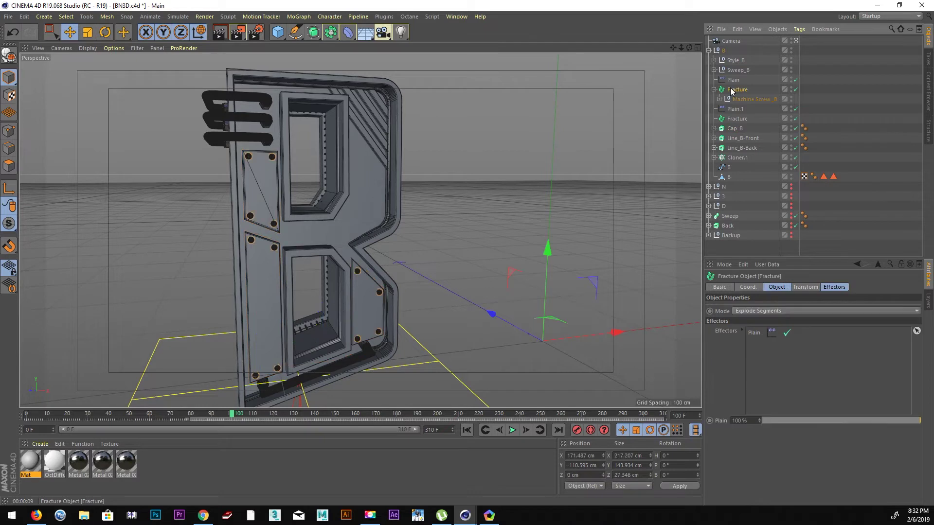
left_click(737, 119)
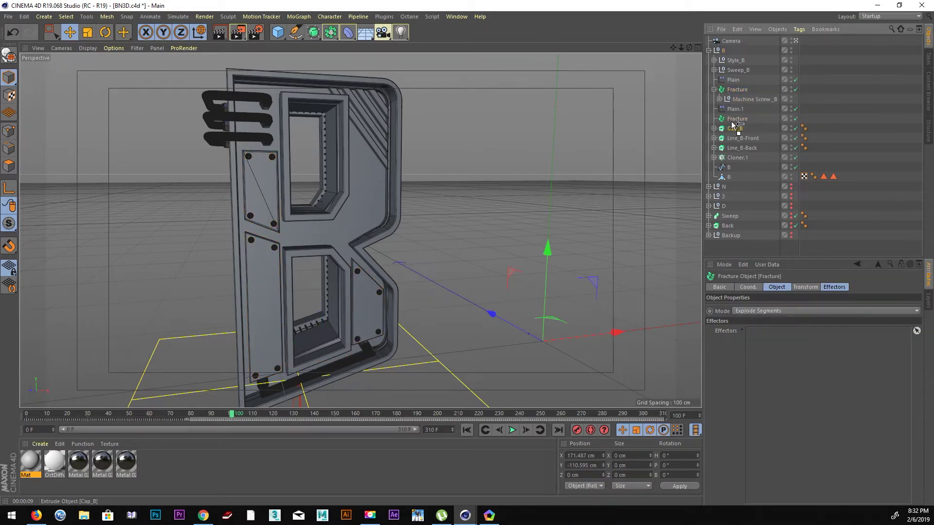
left_click_drag(735, 129, 734, 121)
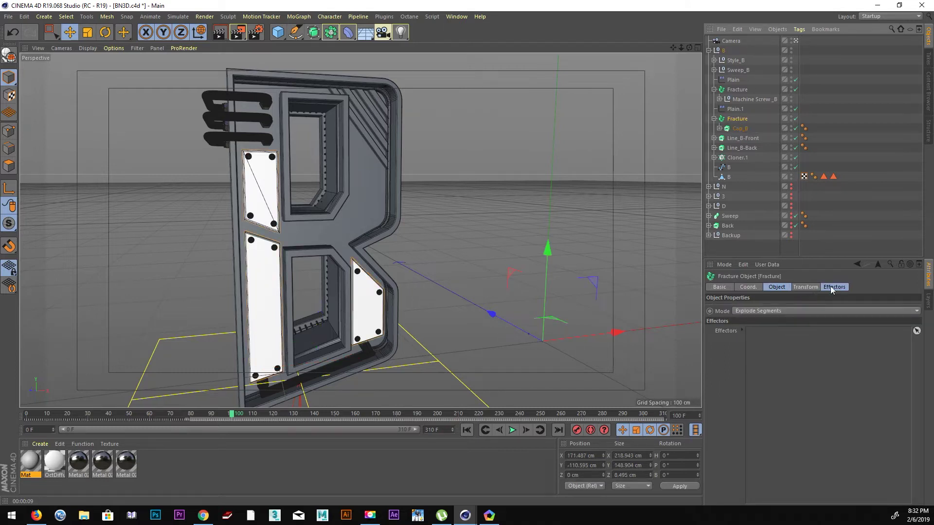
left_click_drag(770, 348, 772, 348)
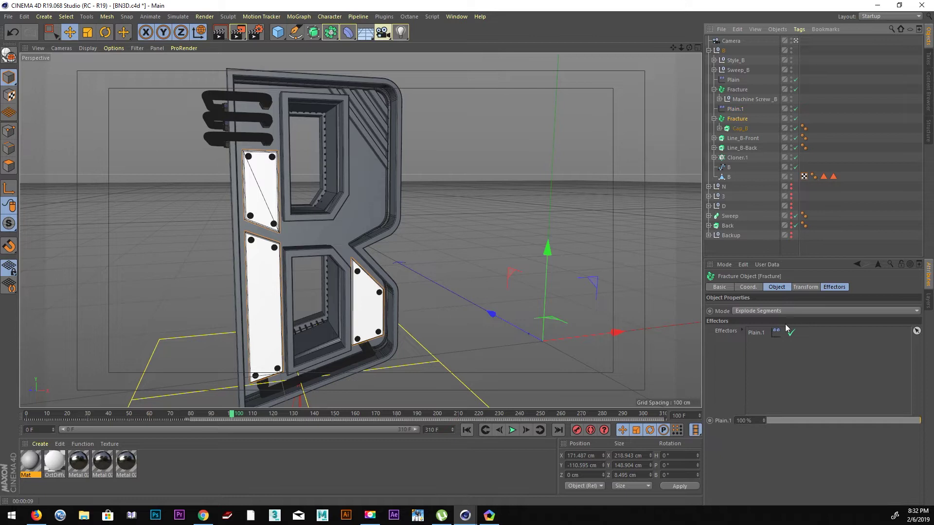
mouse_move(249, 421)
left_mouse_down()
mouse_move(235, 402)
mouse_move(28, 415)
left_mouse_up()
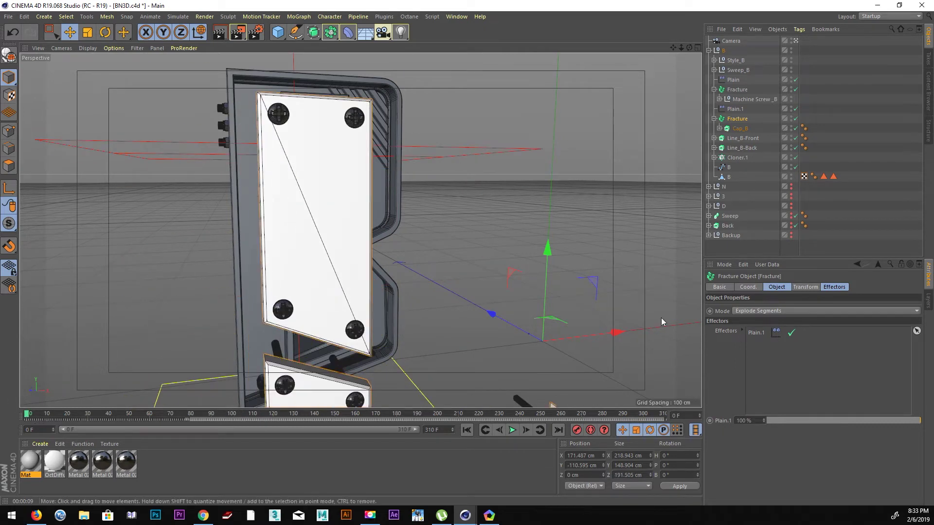
Delete Plain.1's copied keyframes at frames 0 and 100
left_click(735, 109)
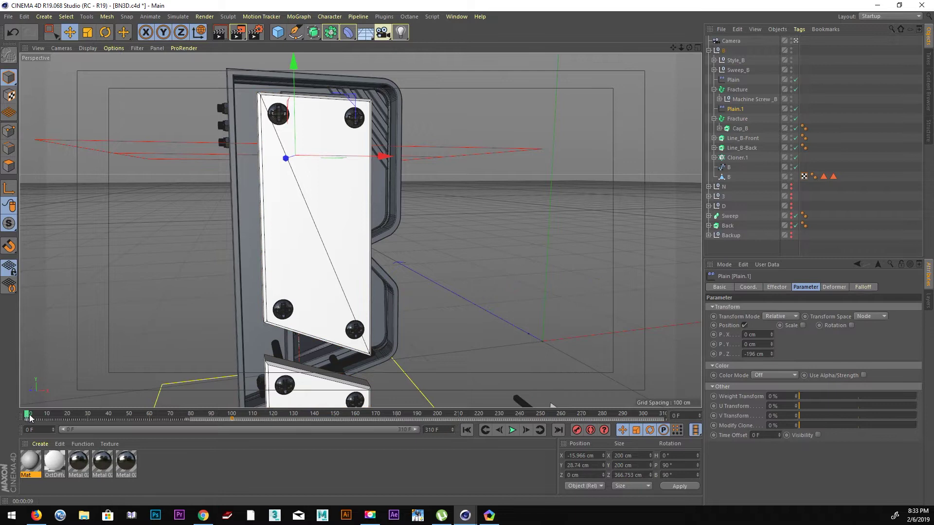
left_click_drag(30, 417, 302, 417)
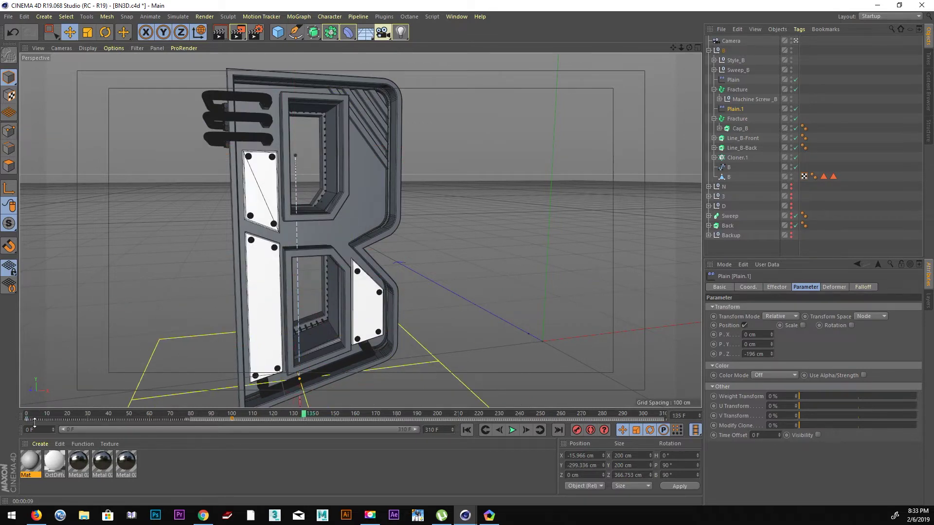
left_click_drag(25, 422, 39, 421)
left_click(231, 419, "shift")
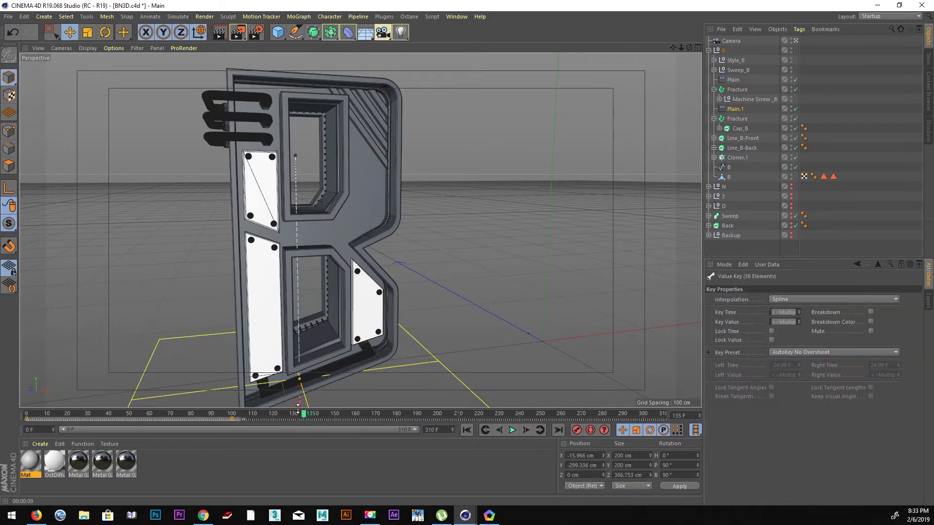
right_click(252, 418)
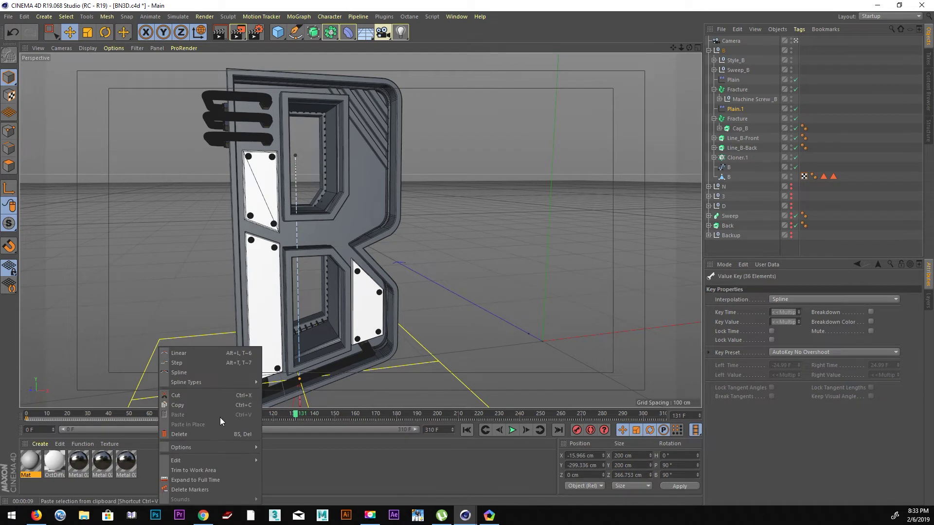
left_click(199, 437)
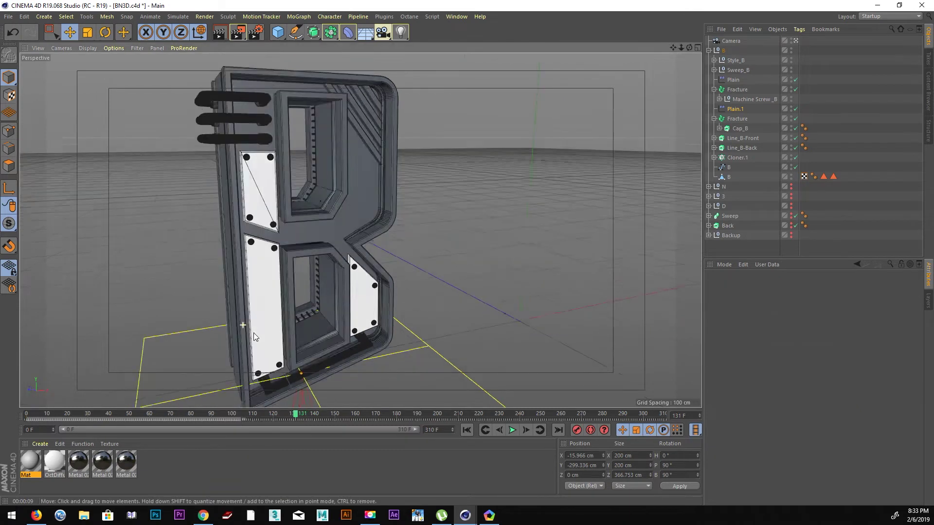
Raise the Plain.1 effector about 143 cm and turn it 90 degrees
middle_click_drag(253, 322, 319, 220)
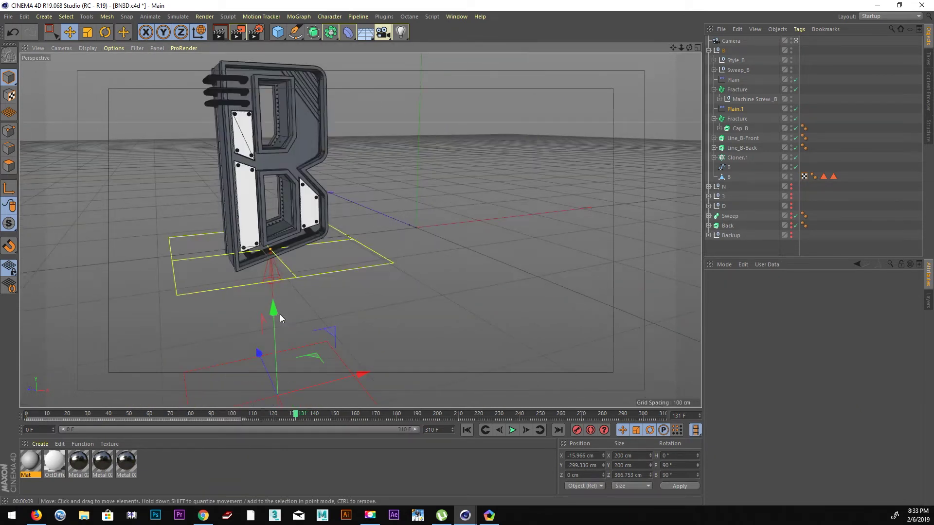
left_click_drag(272, 308, 274, 184)
left_click(105, 32)
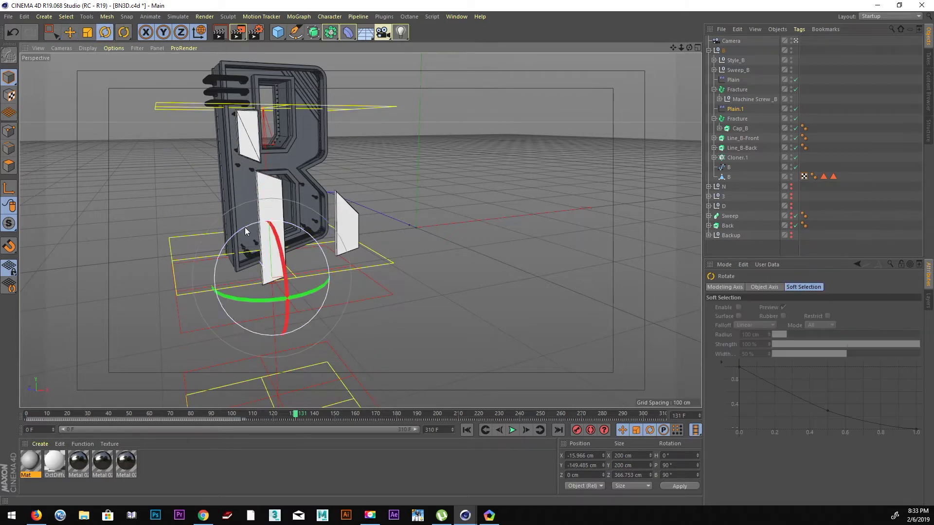
left_click_drag(244, 227, 190, 306)
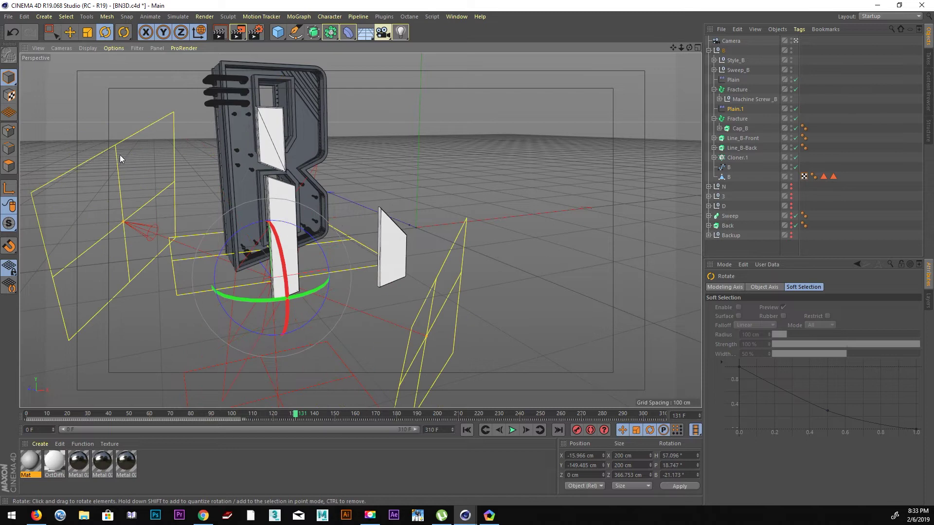
left_click(12, 32)
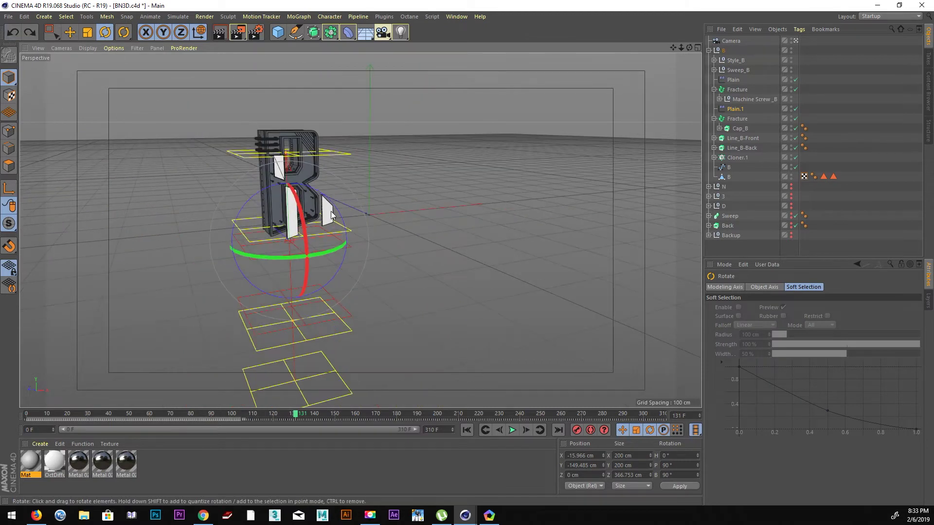
left_click_drag(252, 197, 248, 286)
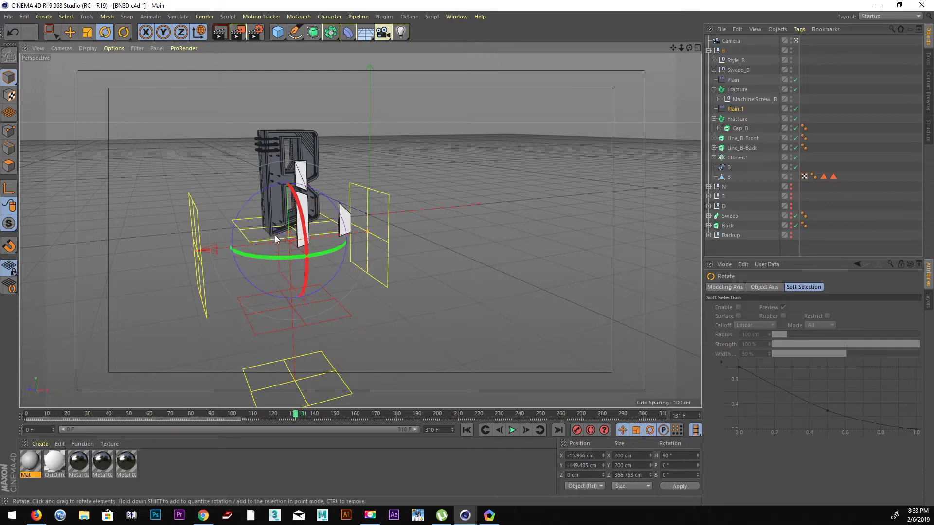
key("e")
Spread Plain.1's falloff planes along X and set its X offset to 12 cm
mouse_move(345, 235)
left_mouse_down()
mouse_move(411, 231)
mouse_move(290, 242)
mouse_move(398, 241)
left_mouse_up()
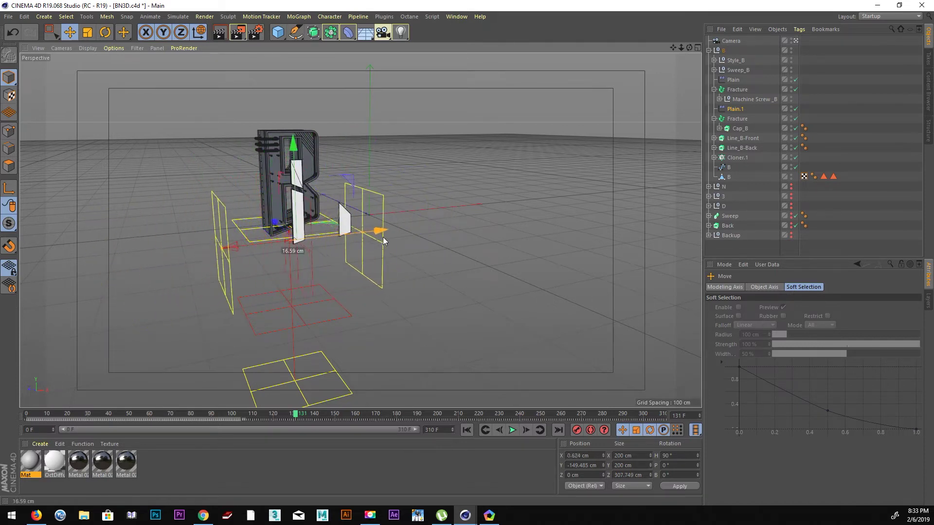
mouse_move(399, 237)
left_mouse_down()
mouse_move(443, 238)
mouse_move(372, 237)
left_mouse_up()
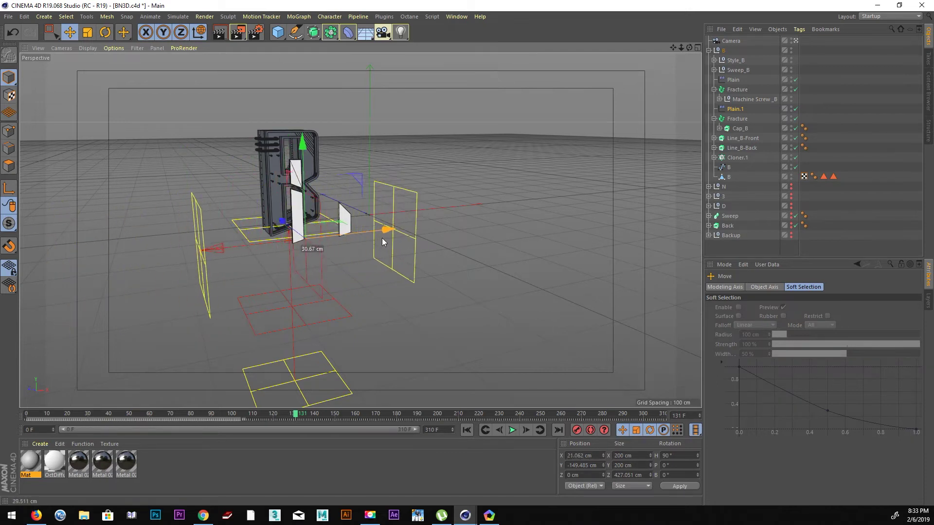
left_click_drag(373, 238, 381, 238)
left_click(735, 108)
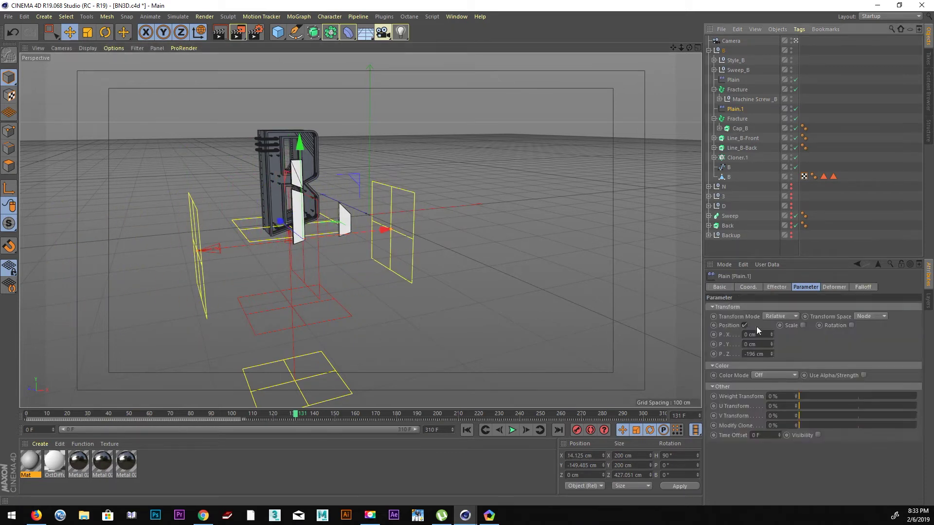
mouse_move(771, 335)
left_mouse_down()
mouse_move(783, 334)
mouse_move(770, 346)
mouse_move(763, 335)
left_mouse_up()
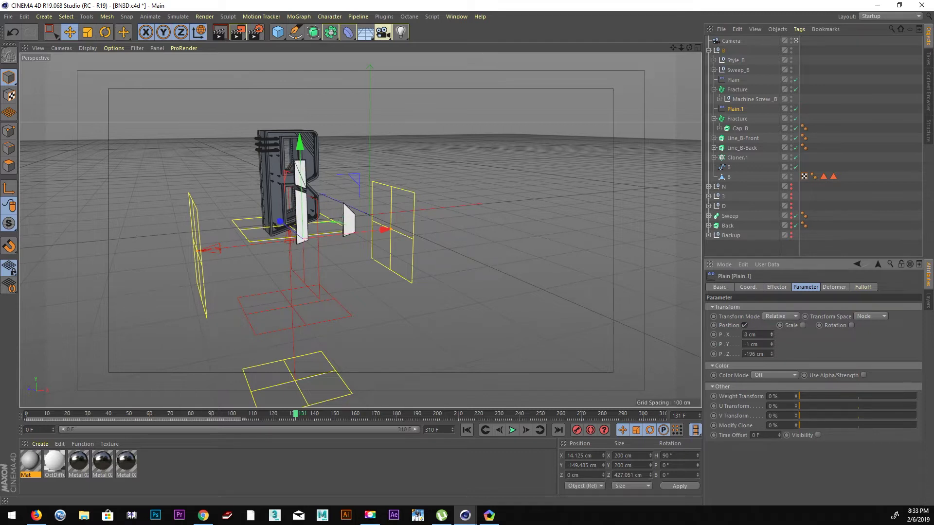
Zero Plain.1's Y offset and enable rotation with a 360° heading
left_click(753, 345)
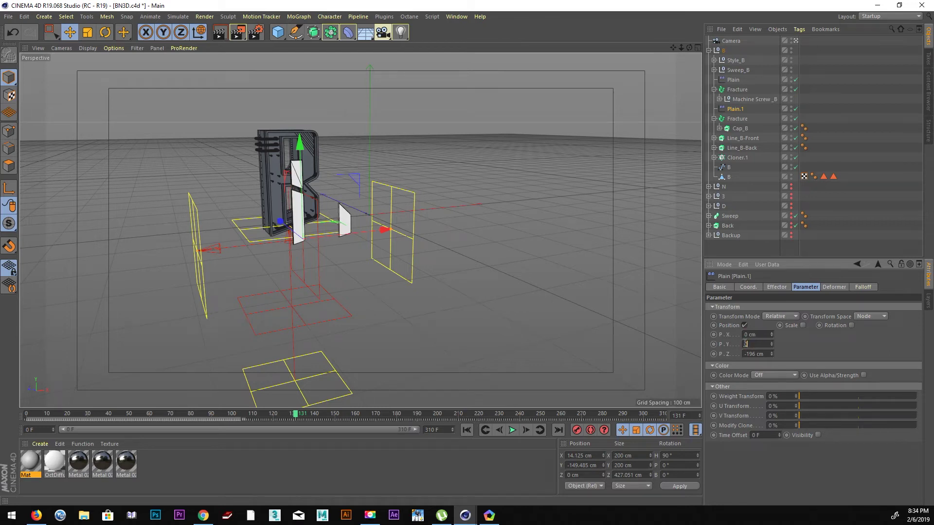
type("0")
left_click(851, 325)
type("360")
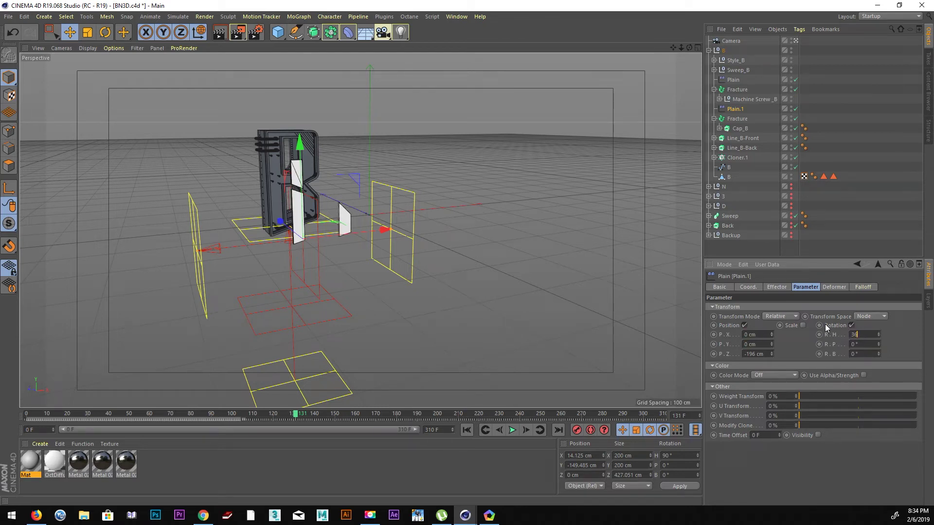
key("Return")
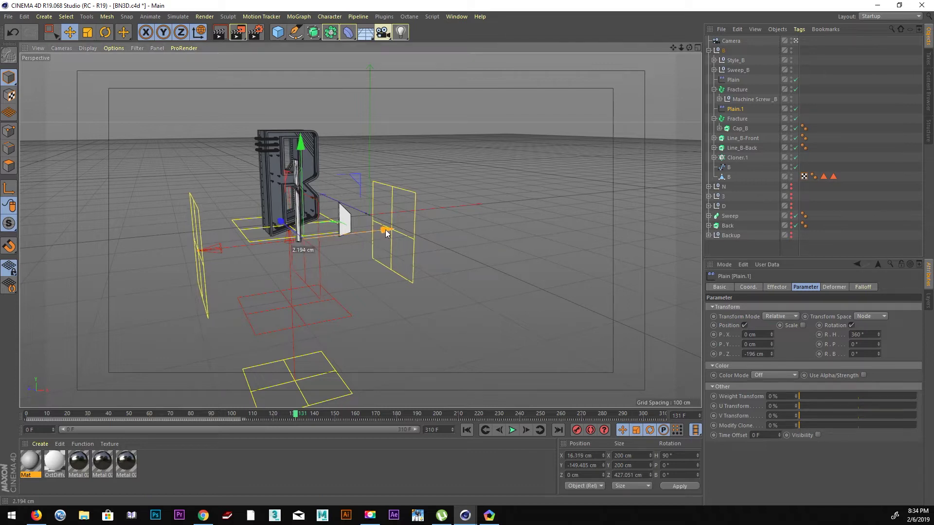
Slide the effector along X and change its heading rotation to 150°
left_click_drag(385, 229, 376, 246)
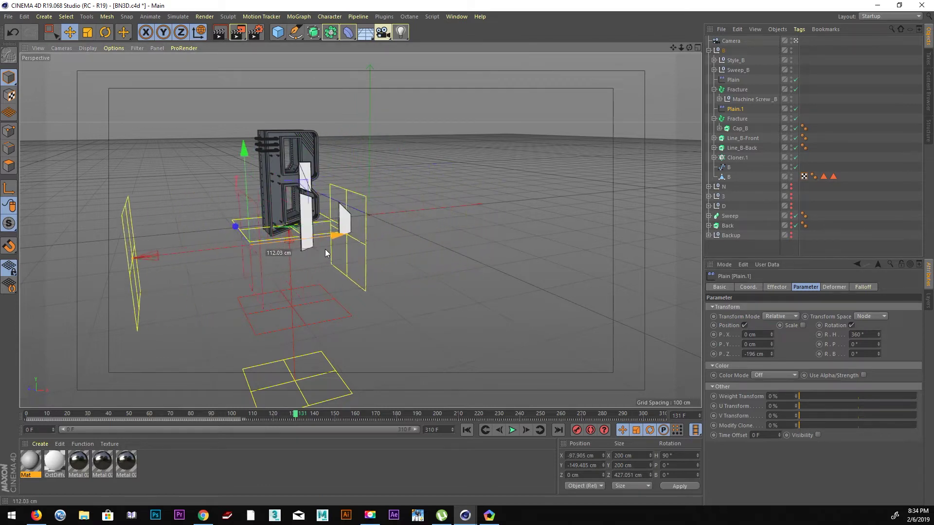
left_click_drag(376, 246, 408, 249)
left_click_drag(865, 336, 822, 335)
type("150")
key("Return")
mouse_move(411, 227)
left_mouse_down()
mouse_move(413, 238)
mouse_move(356, 249)
left_mouse_up()
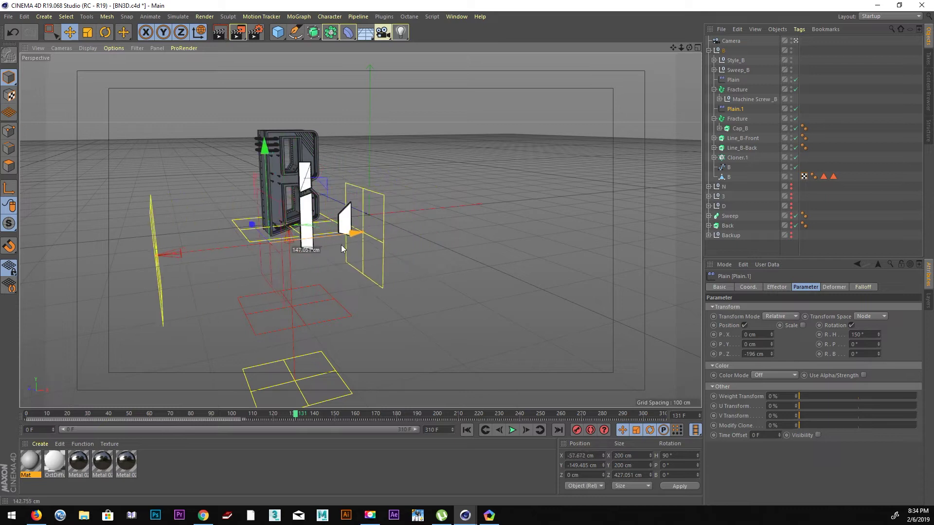
At frame 100, slide Plain.1 far along X to about 267 cm
left_click_drag(292, 421, 7, 401)
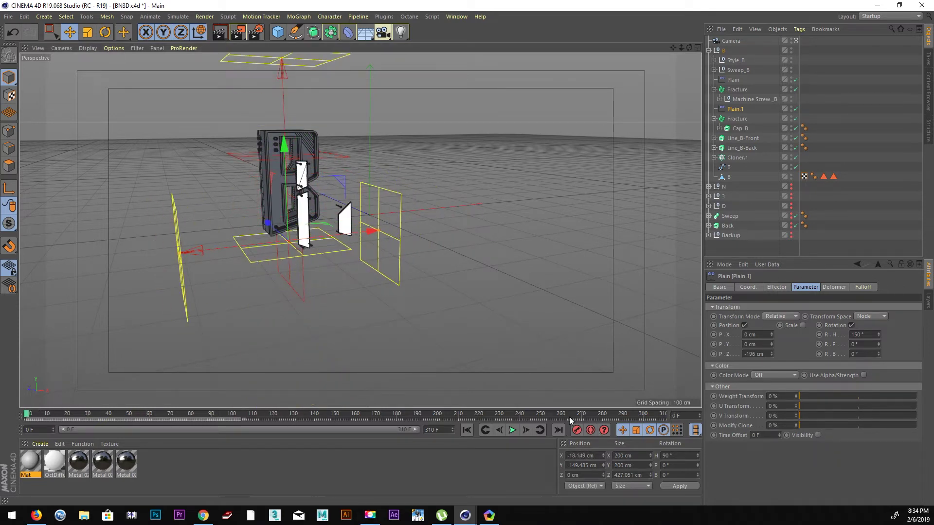
left_click(234, 415)
mouse_move(368, 231)
left_mouse_down()
mouse_move(478, 243)
mouse_move(482, 255)
left_mouse_up()
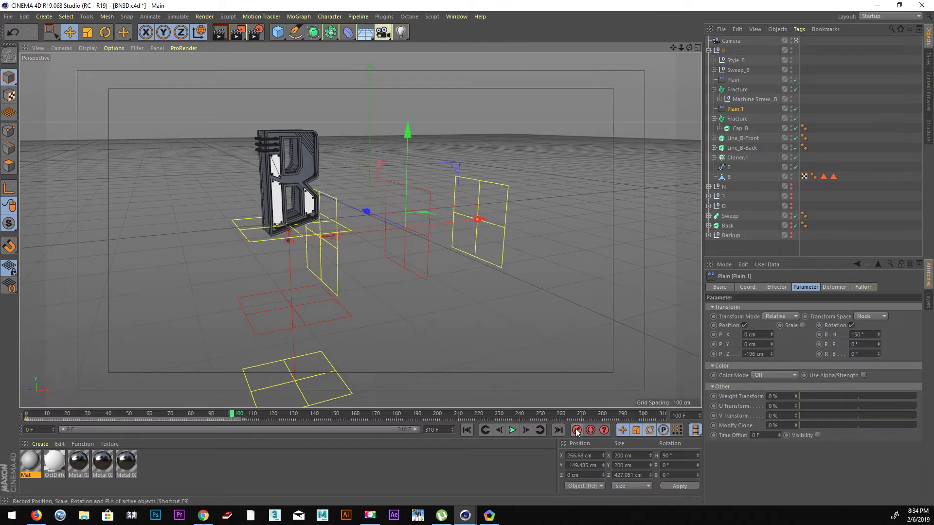
At frame 66, nudge Plain.1 slightly right along X and preview the panels
scroll(277, 241, "up", 4)
scroll(302, 311, "up", 2)
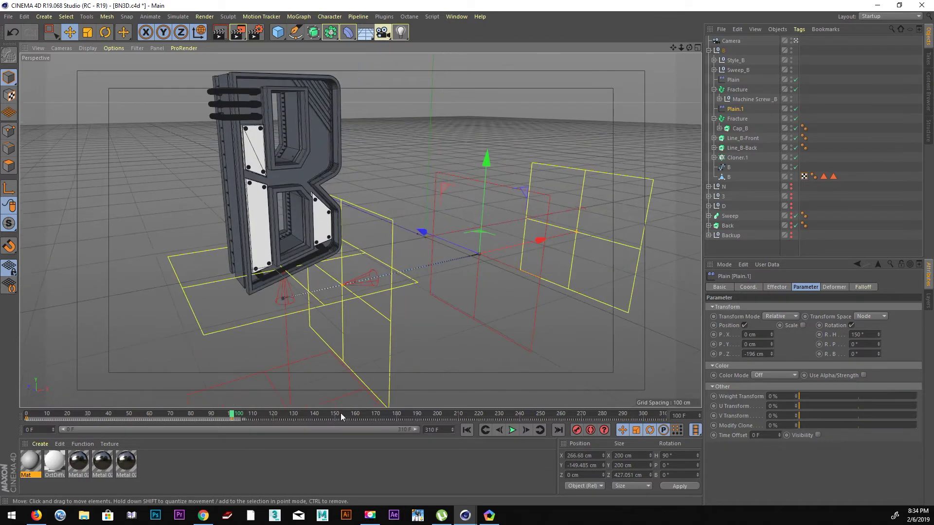
mouse_move(234, 415)
left_mouse_down()
mouse_move(130, 418)
mouse_move(131, 399)
mouse_move(186, 396)
mouse_move(63, 387)
mouse_move(145, 390)
mouse_move(71, 390)
left_mouse_up()
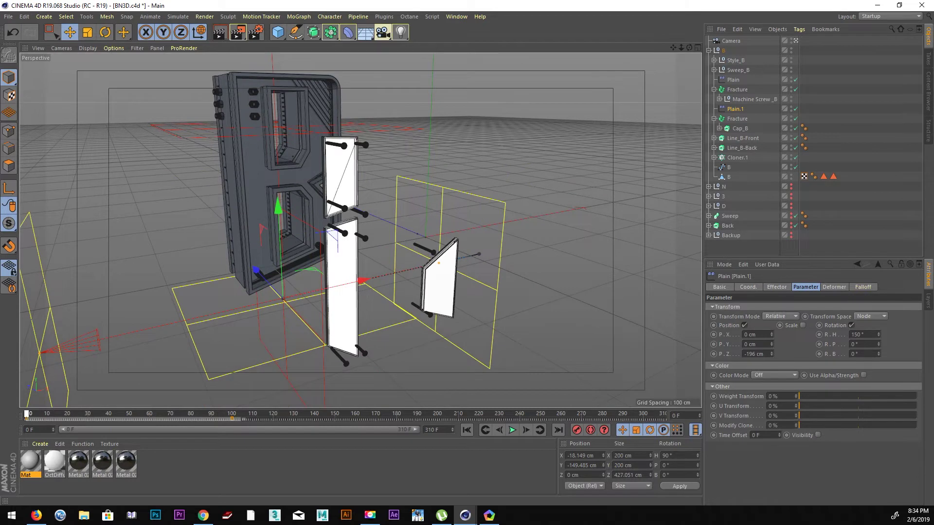
left_click_drag(364, 285, 378, 278)
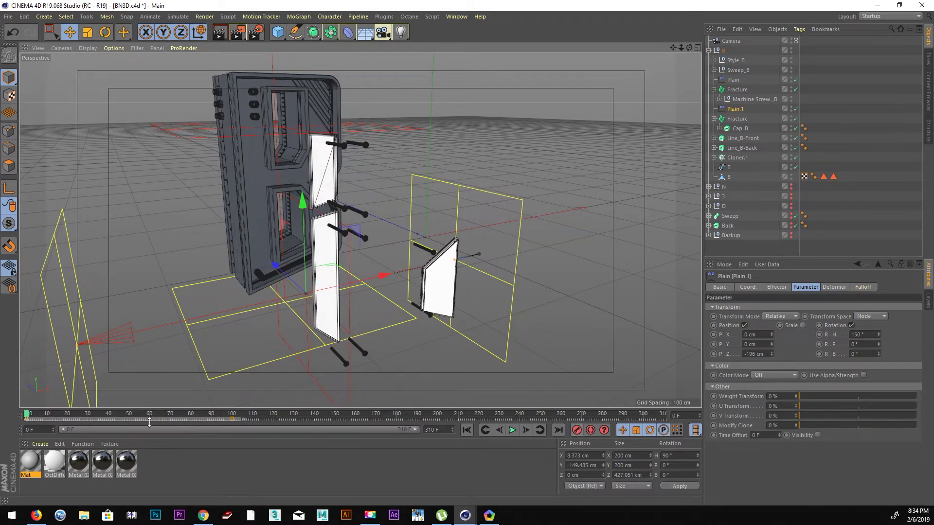
mouse_move(28, 416)
left_mouse_down()
mouse_move(122, 421)
mouse_move(26, 417)
left_mouse_up()
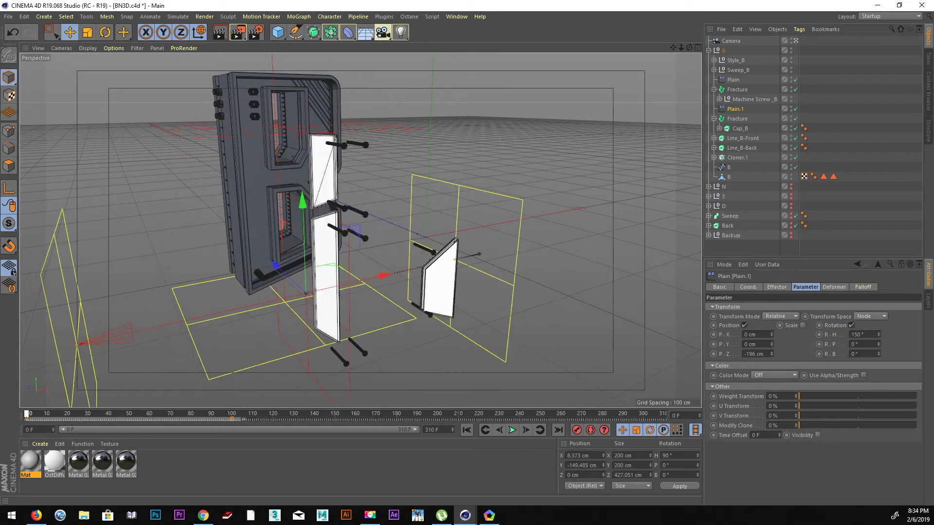
Set Plain.1's rotation to 51° pitch and 0° heading, then scrub to frame 60
mouse_move(878, 354)
left_mouse_down()
mouse_move(879, 335)
mouse_move(878, 374)
mouse_move(879, 321)
left_mouse_up()
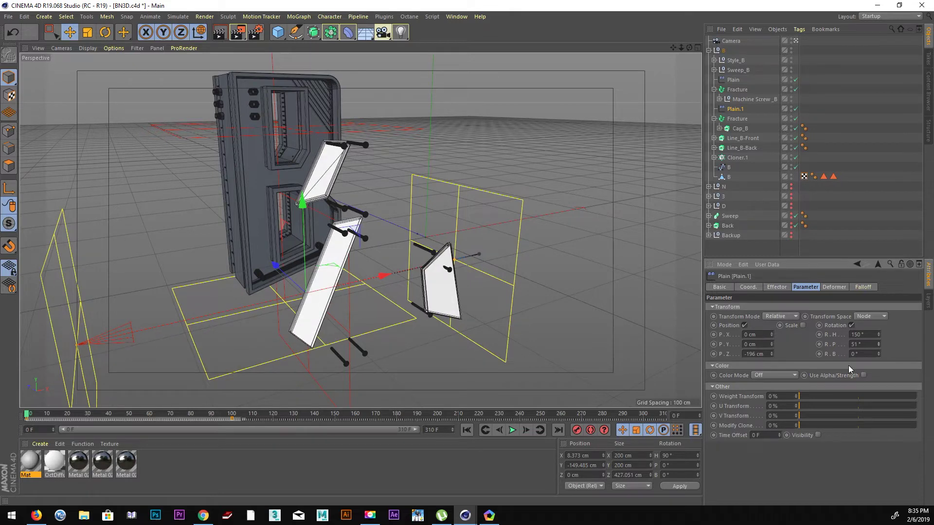
mouse_move(29, 415)
left_mouse_down()
mouse_move(162, 424)
mouse_move(34, 418)
left_mouse_up()
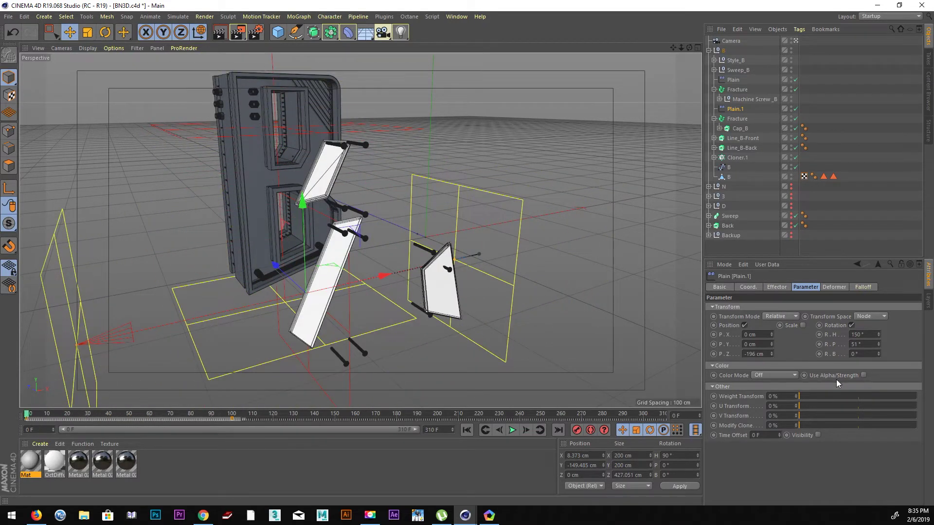
type("0")
key("Return")
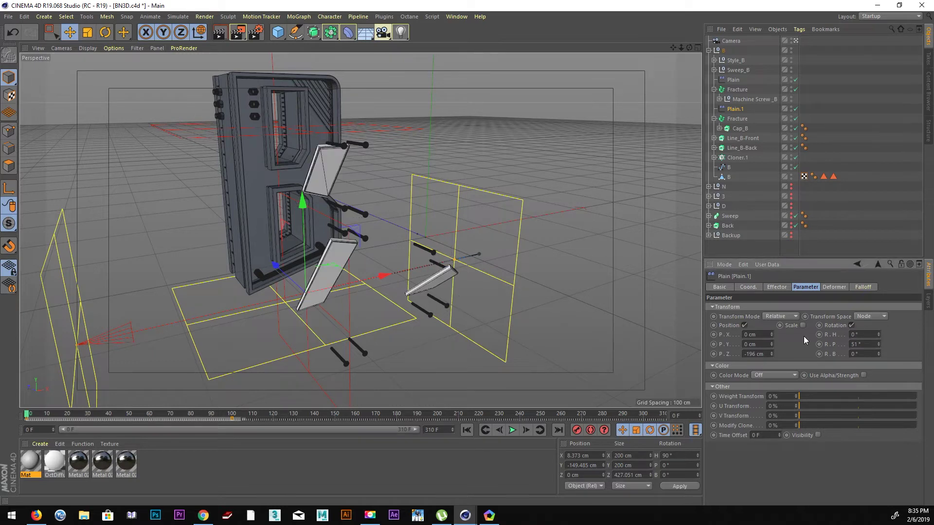
left_click_drag(421, 296, 442, 294, "alt")
mouse_move(32, 413)
left_mouse_down()
mouse_move(216, 438)
mouse_move(27, 426)
left_mouse_up()
Retime the effector's keys so one sits at frame 70, then replay the panels flying in
left_click(518, 431)
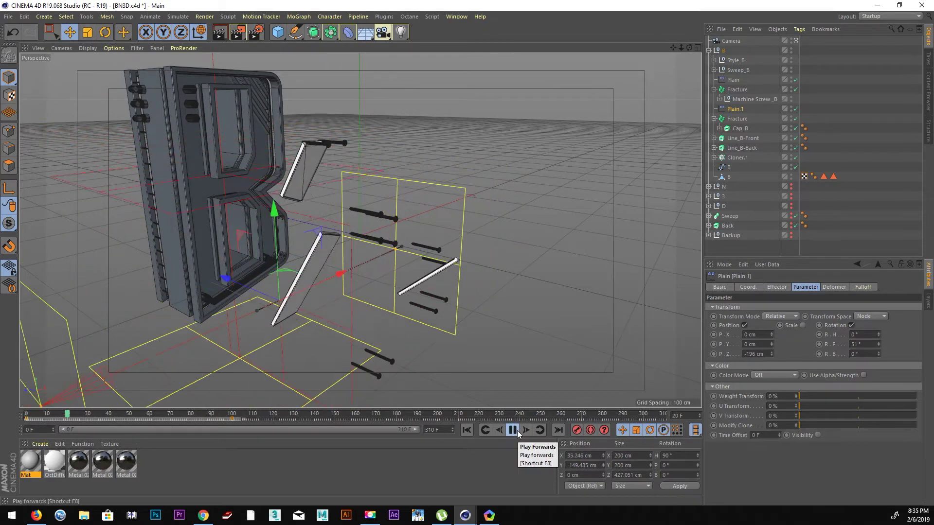
left_click(514, 430)
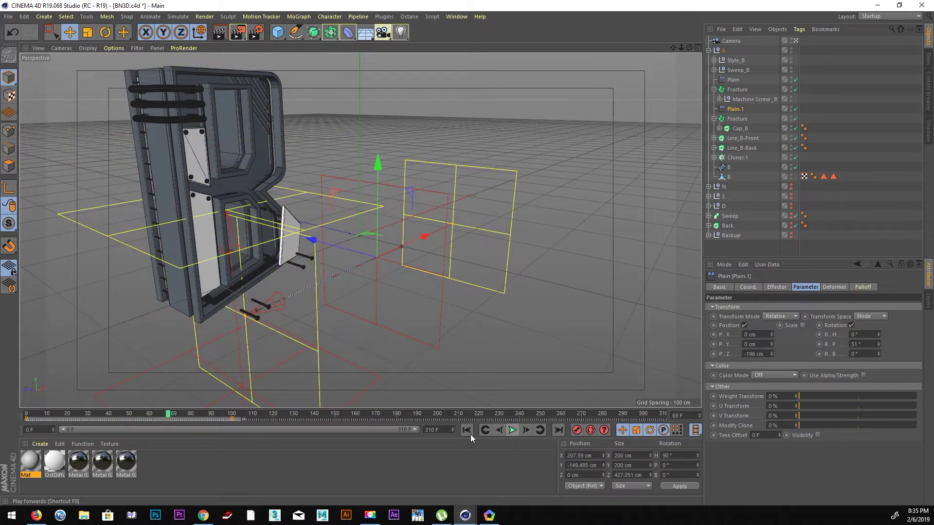
mouse_move(233, 421)
left_mouse_down()
mouse_move(131, 422)
mouse_move(52, 400)
mouse_move(170, 419)
left_mouse_up()
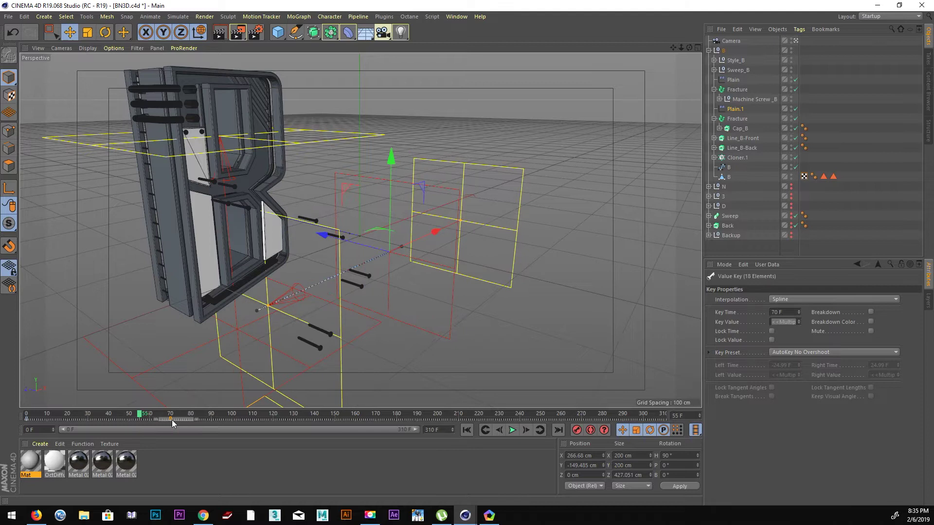
left_click(466, 430)
left_click(513, 430)
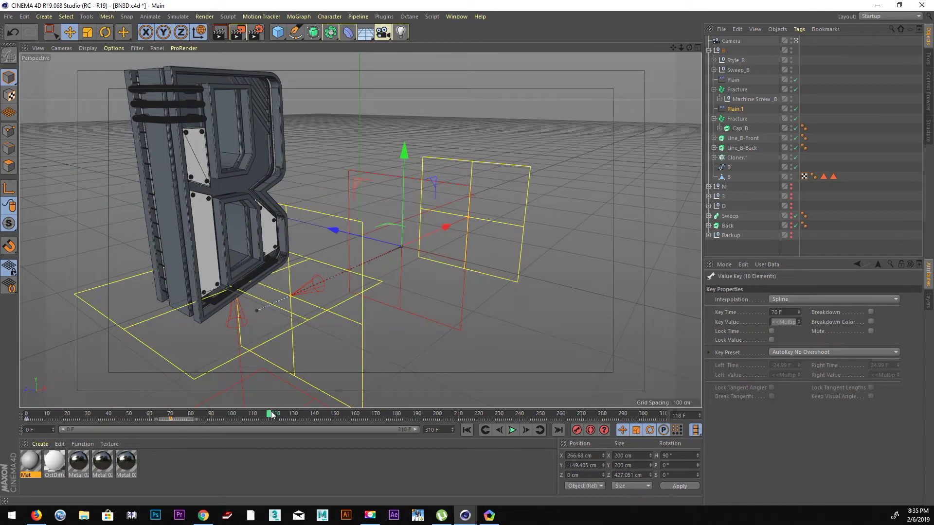
mouse_move(272, 414)
left_mouse_down()
mouse_move(118, 381)
mouse_move(164, 381)
mouse_move(59, 379)
mouse_move(250, 378)
left_mouse_up()
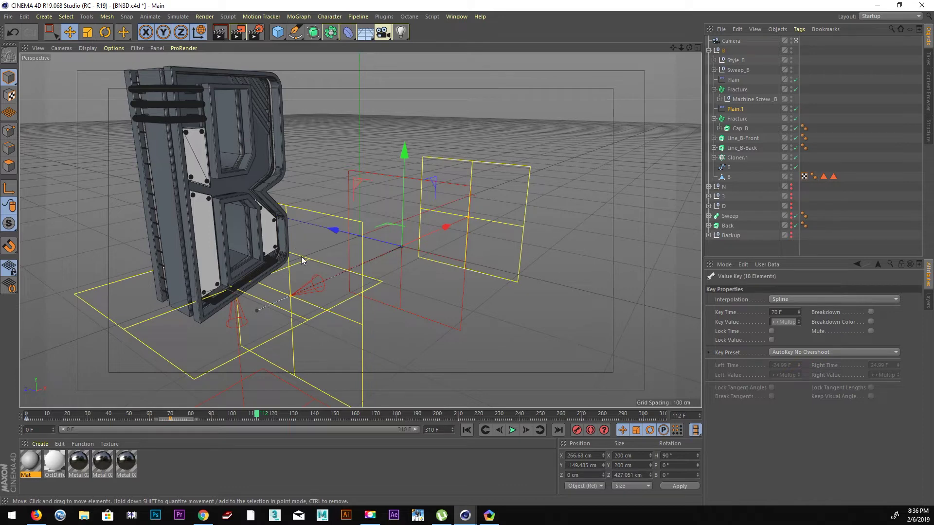
left_click_drag(72, 416, 149, 416)
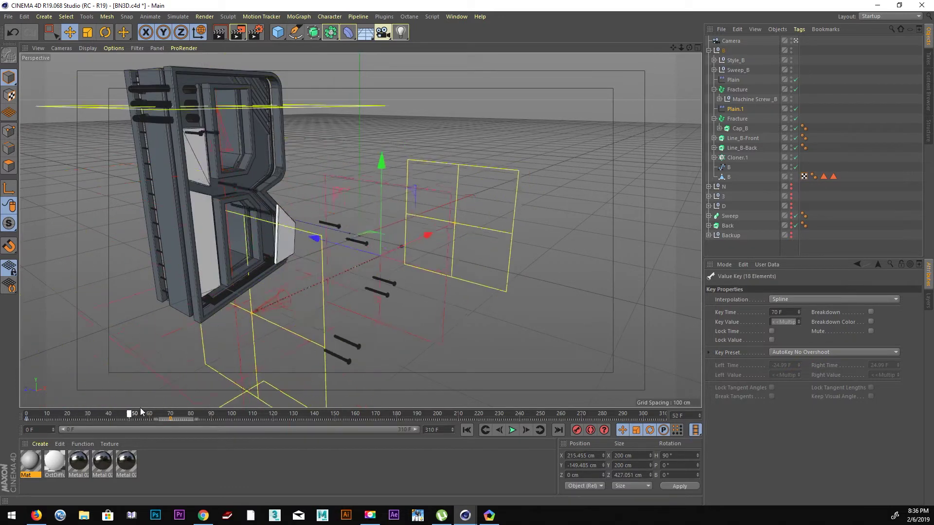
Replace the old camera with a new Target Camera
left_click(708, 50)
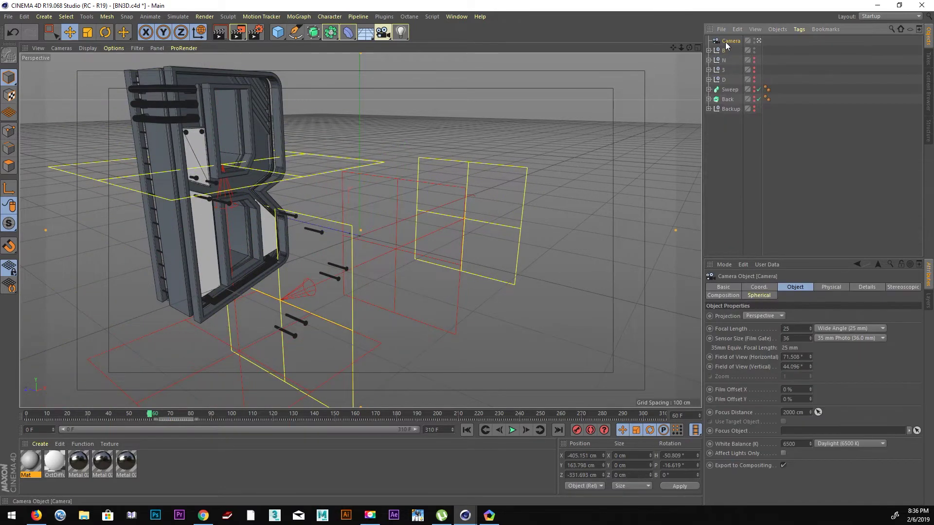
left_click(759, 41)
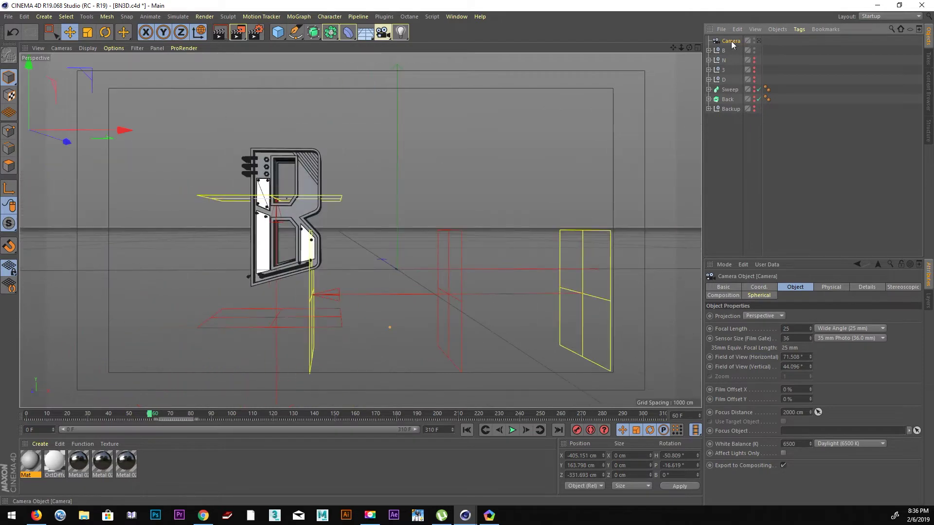
key("Delete")
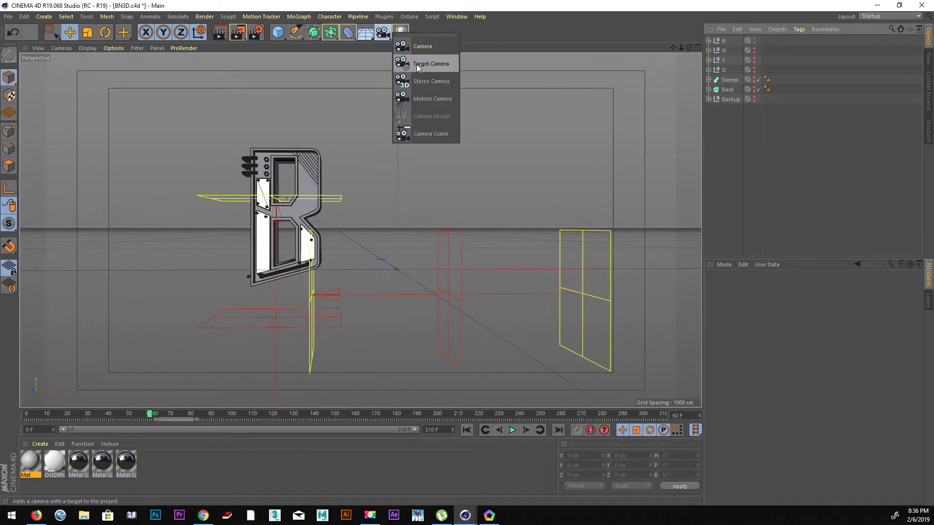
left_click_drag(380, 33, 428, 59)
left_click(780, 41)
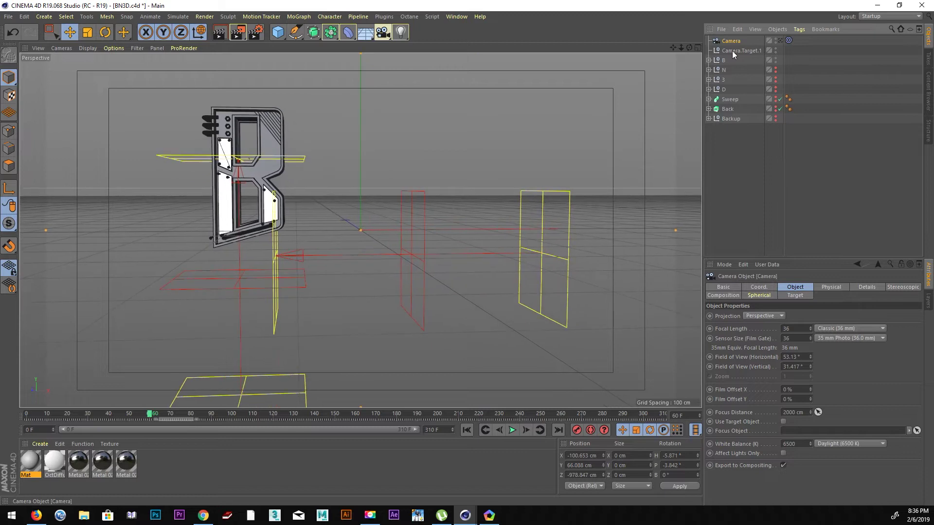
Switch to four views and enable cameras in the viewport Filter
left_click(732, 50, "ctrl")
left_click_drag(462, 176, 249, 165, "alt")
scroll(284, 172, "up", 2)
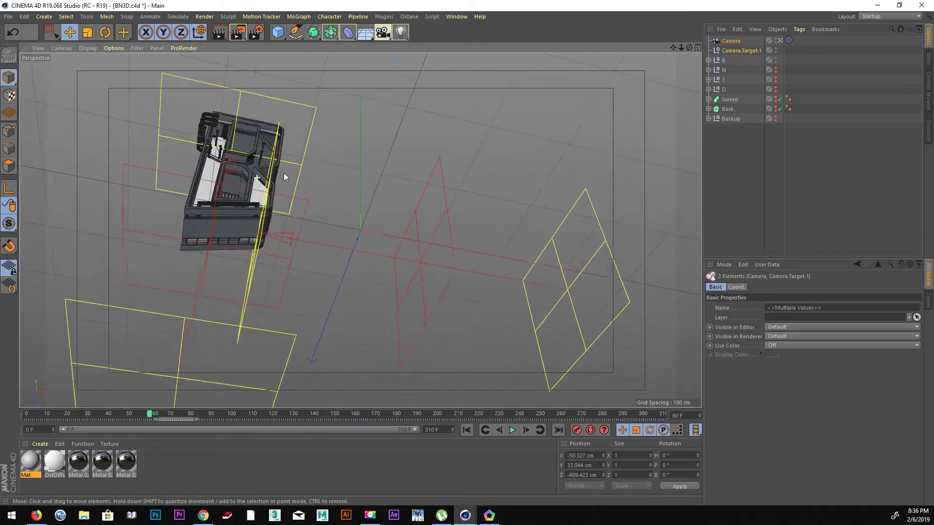
scroll(273, 161, "up", 3)
scroll(268, 150, "up", 3)
scroll(234, 135, "up", 3)
scroll(235, 131, "down", 3)
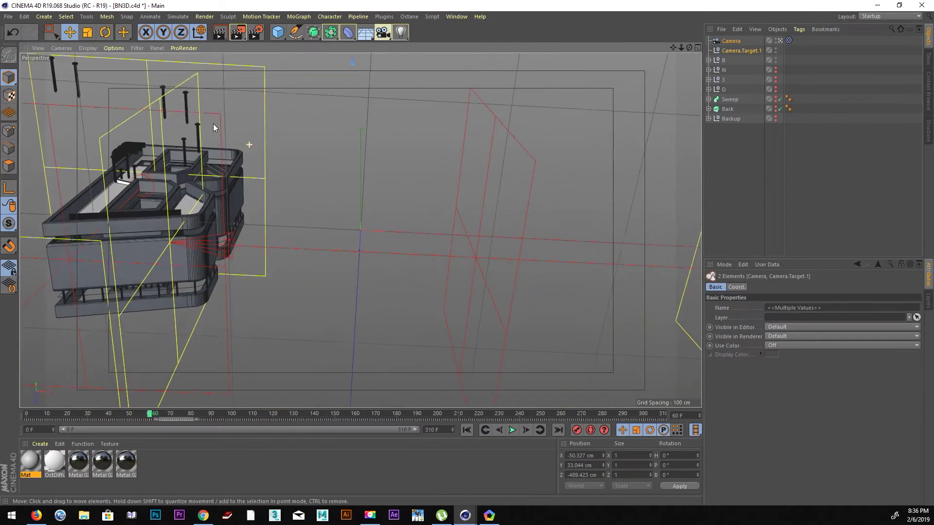
key("F5")
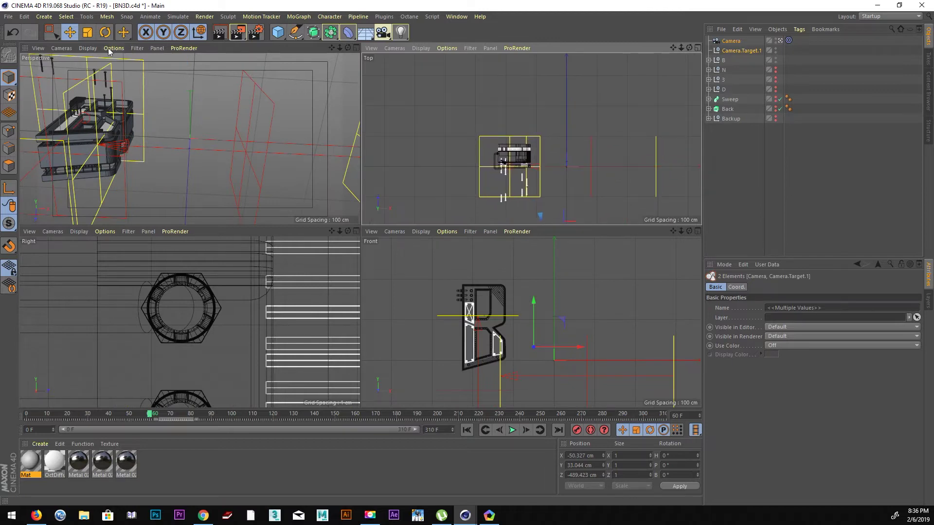
scroll(555, 180, "down", 2)
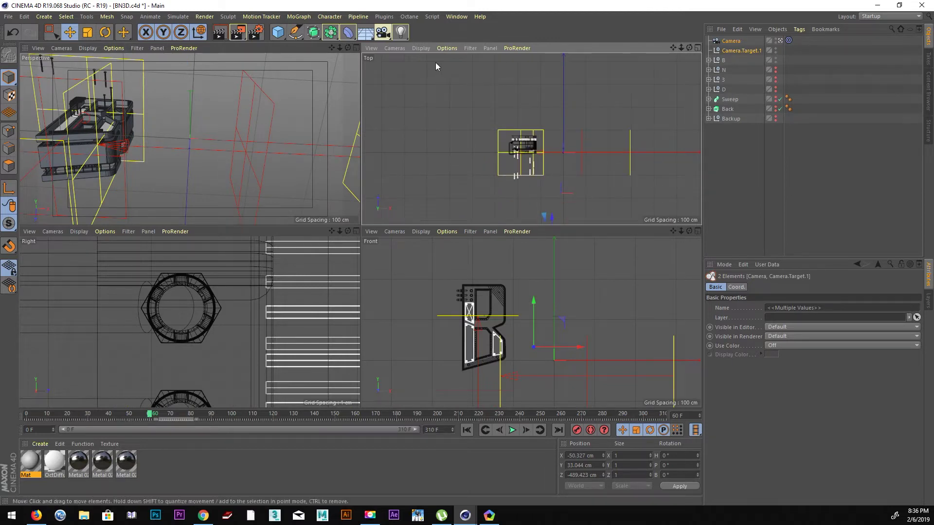
left_click(469, 49)
left_click(485, 140)
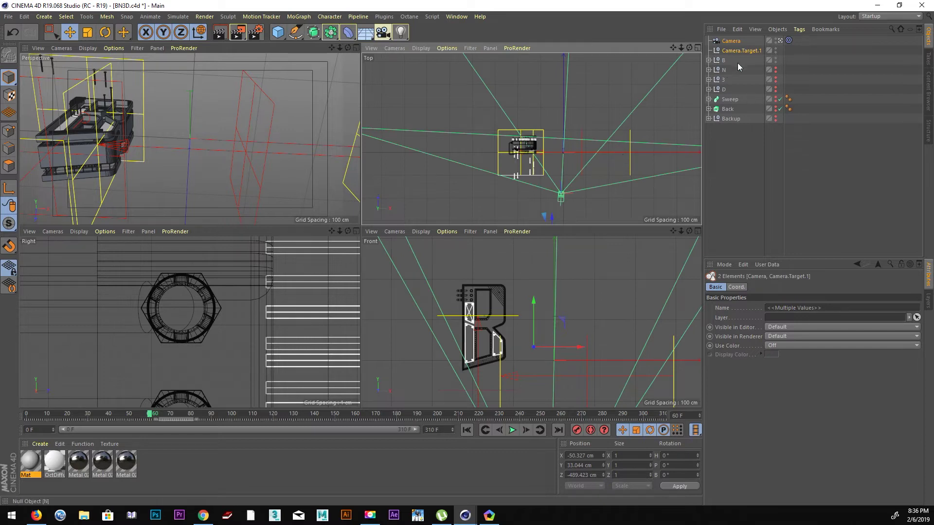
Move Camera.Target.1 along X and raise it to aim at the letter B
left_click(741, 51)
left_click_drag(597, 153, 567, 155)
scroll(550, 147, "up", 1)
scroll(583, 150, "up", 2)
scroll(613, 155, "up", 2)
scroll(614, 155, "up", 1)
left_click_drag(487, 317, 483, 278)
left_click_drag(530, 321, 525, 322)
Orbit the perspective view around the letter B to check the camera's framing
left_click(733, 43)
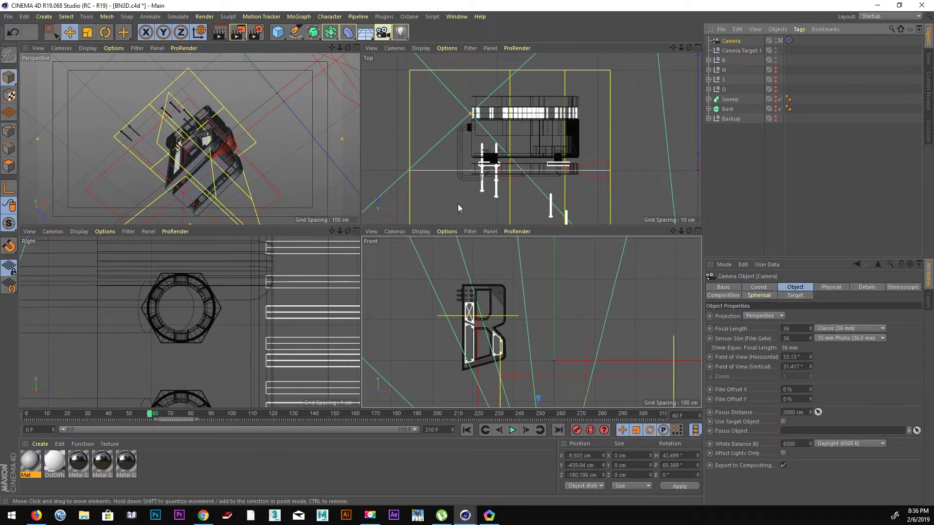
middle_click(227, 175)
mouse_move(275, 194)
left_mouse_down("alt")
mouse_move(375, 212)
mouse_move(360, 200)
mouse_move(424, 200)
mouse_move(428, 184)
mouse_move(332, 215)
mouse_move(385, 195)
mouse_move(427, 200)
mouse_move(404, 171)
mouse_move(417, 159)
left_mouse_up("alt")
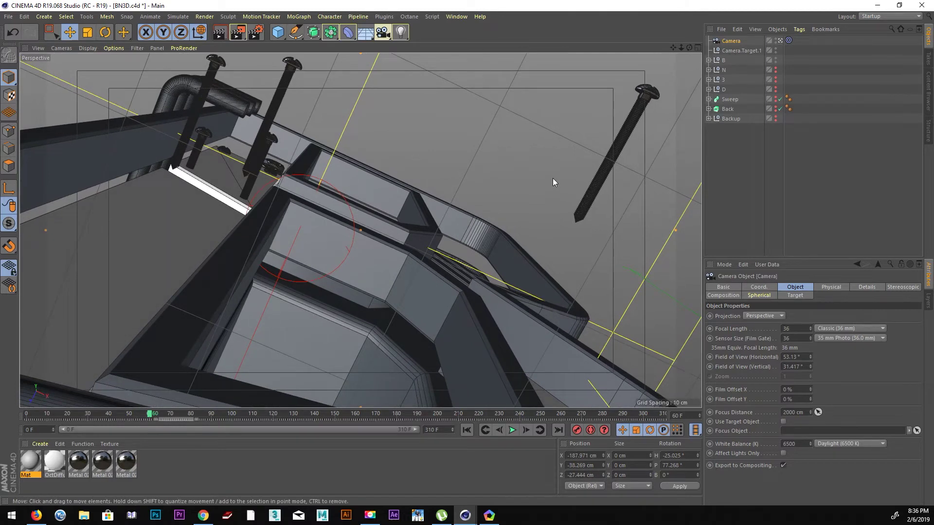
middle_click(510, 194)
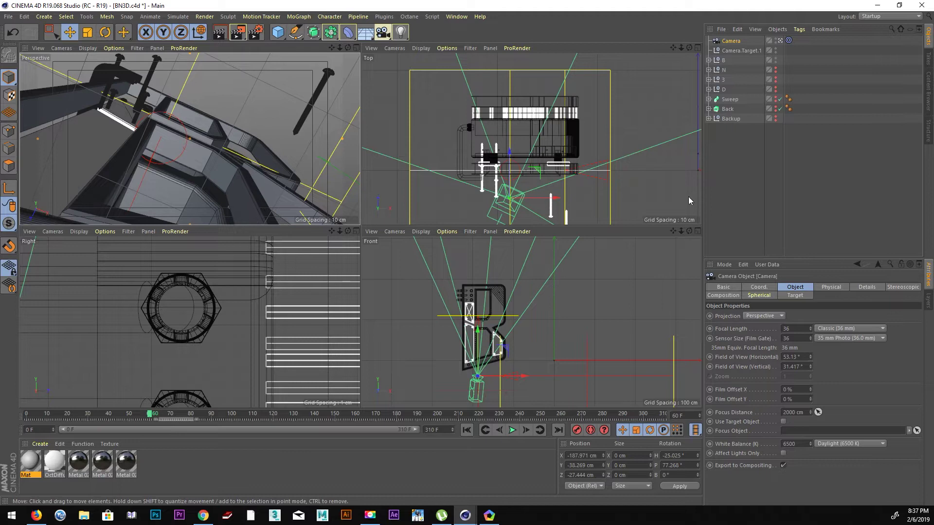
left_click_drag(219, 128, 243, 118, "alt")
mouse_move(294, 174)
left_mouse_down("alt")
mouse_move(270, 154)
mouse_move(287, 148)
mouse_move(285, 136)
left_mouse_up("alt")
middle_click(285, 136)
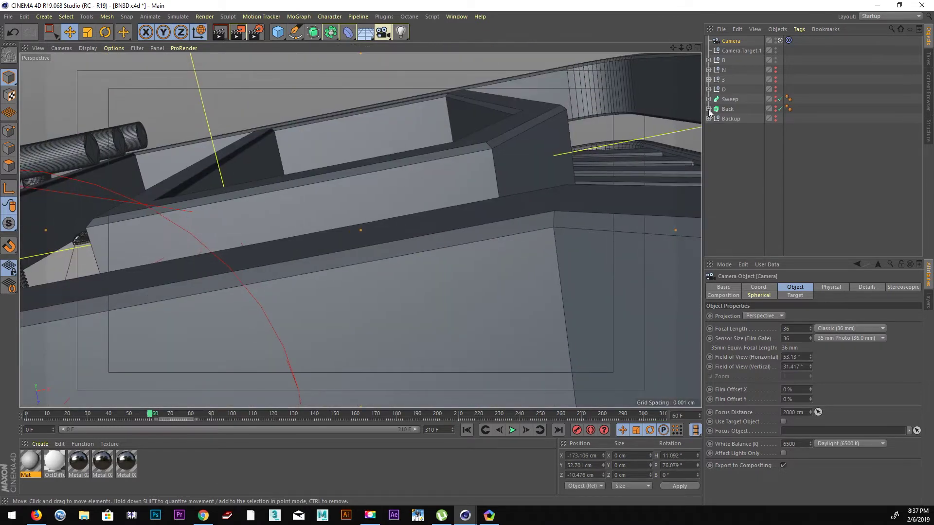
Re-aim Camera.Target.1 by sliding it in the Top view and along Z
left_click(742, 50)
middle_click(539, 148)
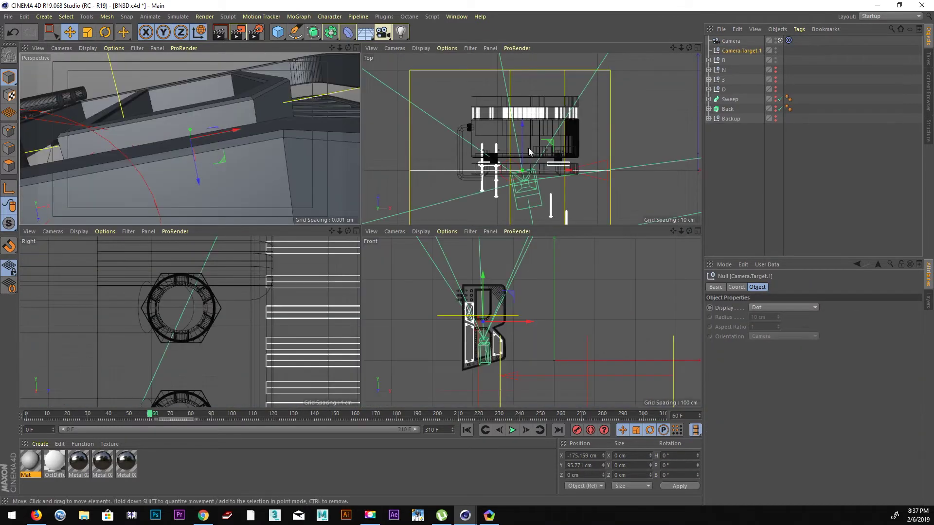
left_click_drag(521, 127, 530, 103)
mouse_move(232, 105)
left_mouse_down("alt")
mouse_move(196, 112)
mouse_move(202, 92)
left_mouse_up("alt")
left_click_drag(184, 163, 203, 135)
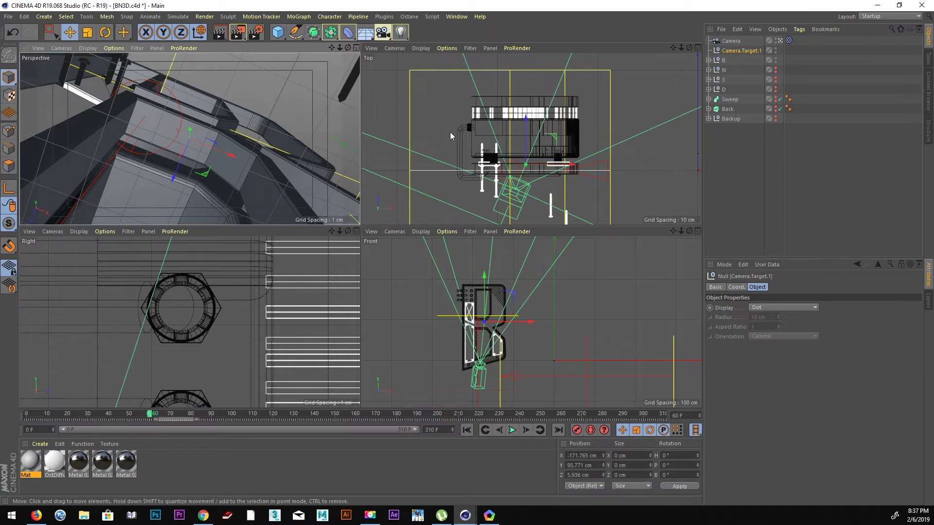
Raise the camera and its target high above the letter B at frame 0
left_click(655, 126, "shift")
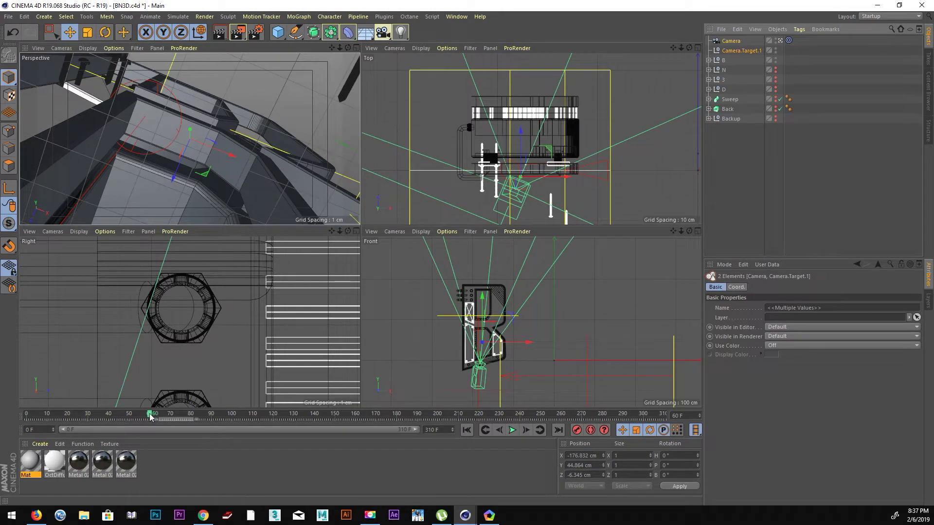
left_click_drag(151, 416, 19, 410)
key("F8")
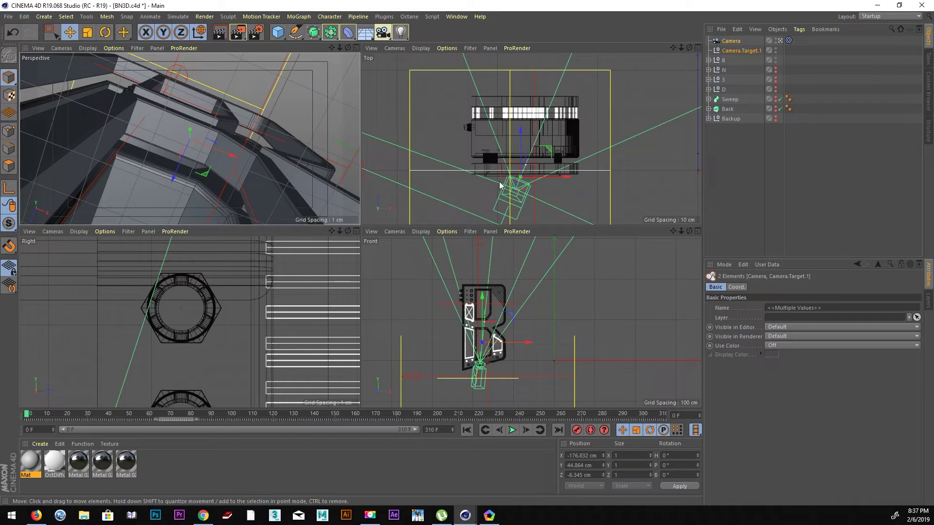
left_click_drag(523, 134, 520, 124)
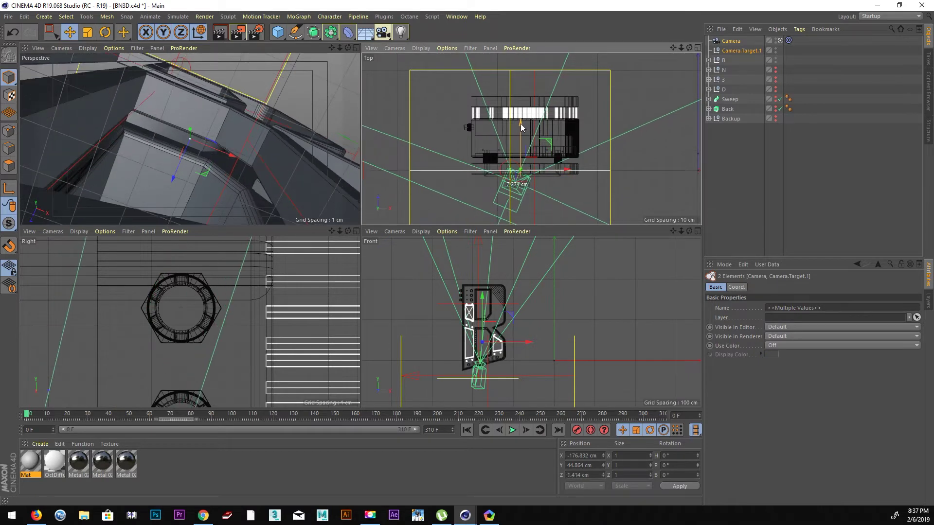
key("ctrl+z")
scroll(217, 332, "down", 3)
scroll(118, 330, "down", 5)
middle_click_drag(224, 345, 239, 285, "alt")
left_click_drag(240, 286, 238, 237)
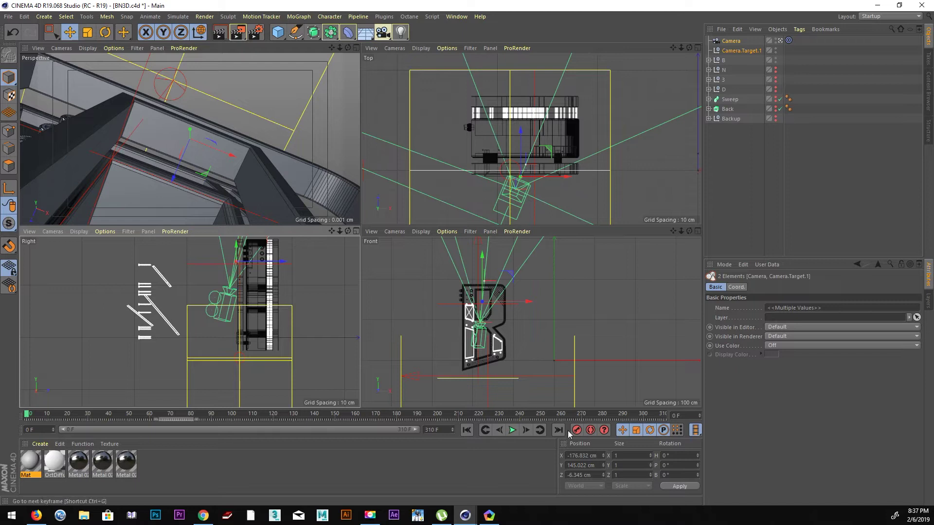
Lower the camera and target at frame 100 and review the flight
left_click(233, 415)
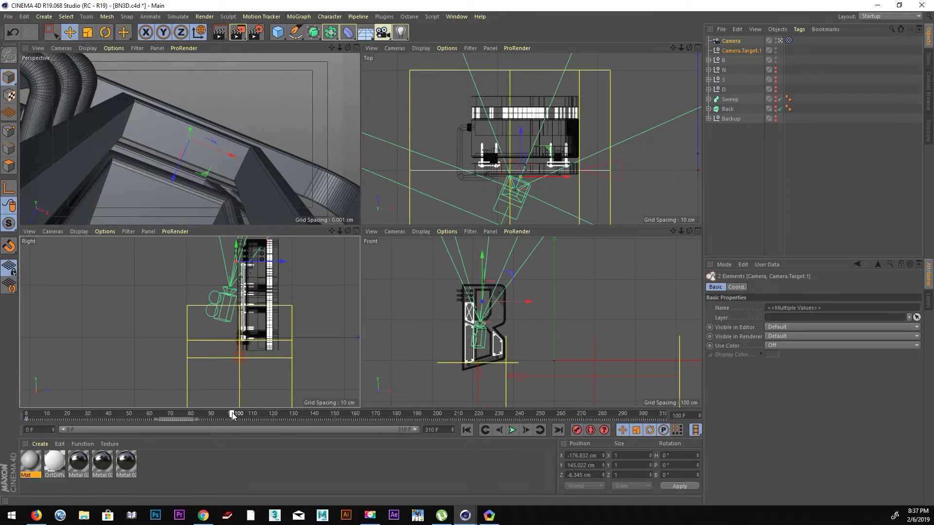
left_click_drag(236, 247, 233, 318)
mouse_move(232, 190)
left_mouse_down("alt")
mouse_move(160, 149)
mouse_move(134, 152)
left_mouse_up("alt")
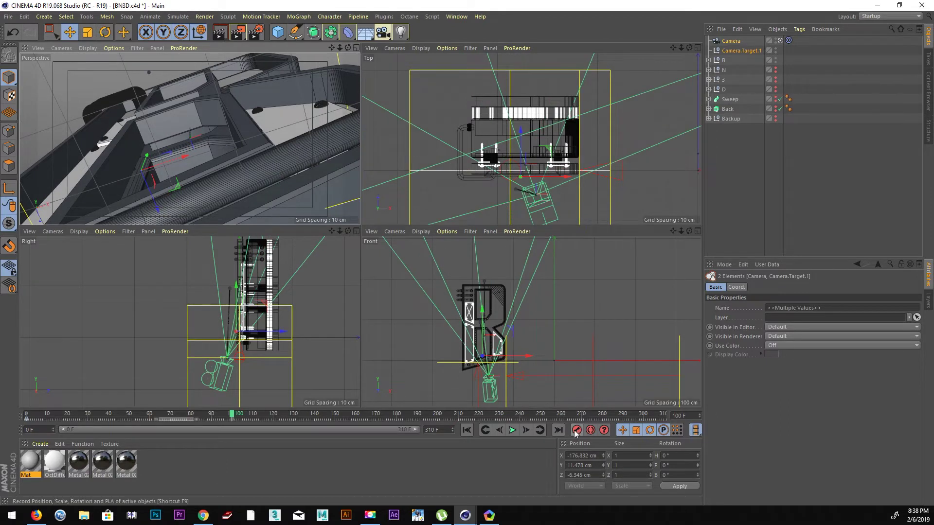
mouse_move(242, 413)
left_mouse_down()
mouse_move(4, 396)
mouse_move(76, 398)
left_mouse_up()
left_click_drag(107, 394, 179, 396)
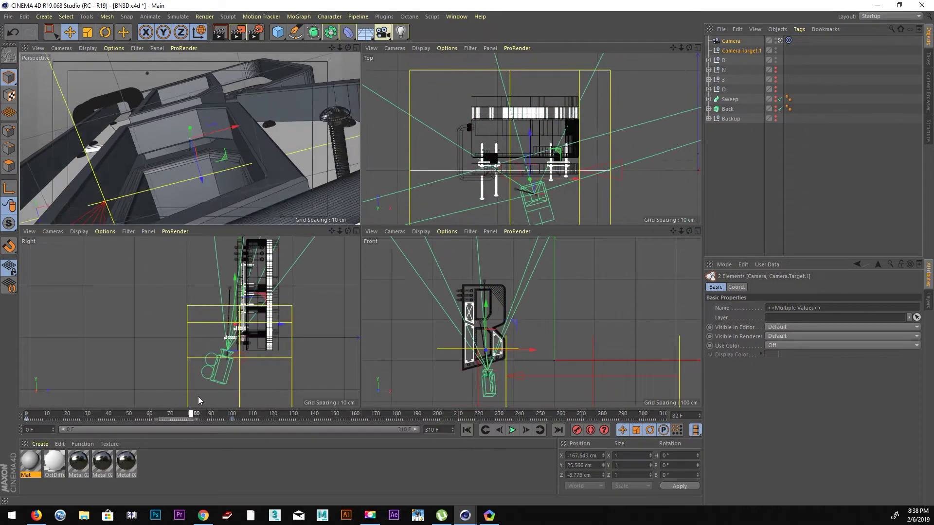
mouse_move(179, 396)
left_mouse_down()
mouse_move(33, 381)
mouse_move(232, 382)
left_mouse_up()
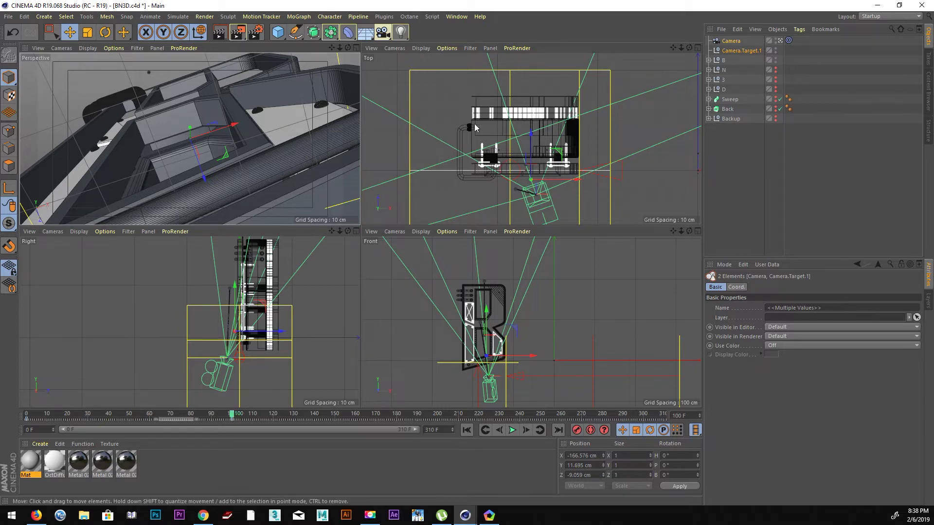
Raise the target at frame 100 and shift the camera rig 9.218 cm along X
left_click(740, 51)
left_click_drag(487, 292, 486, 283)
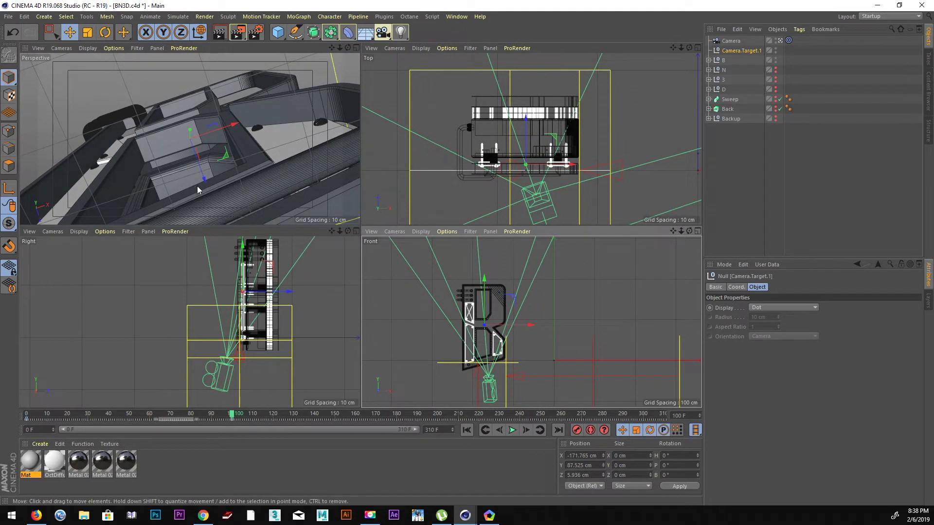
key("shift+f")
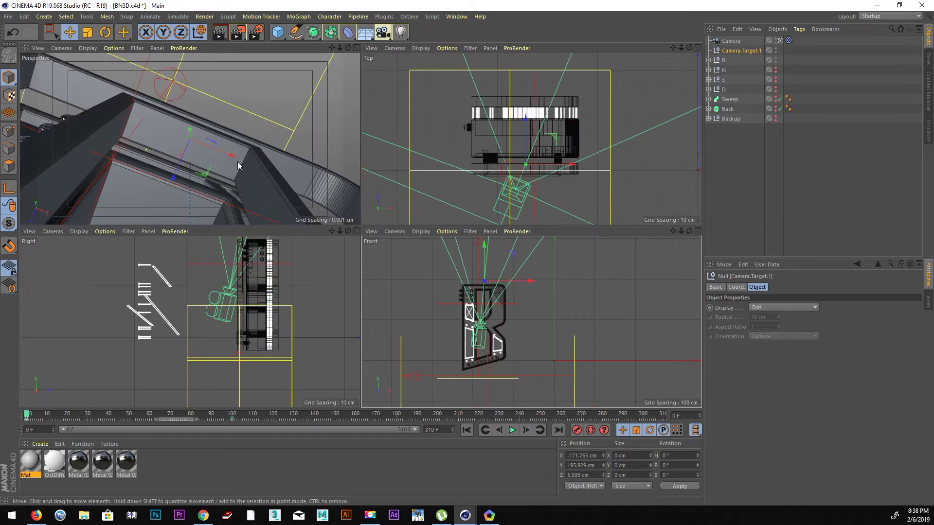
left_click_drag(238, 166, 215, 156)
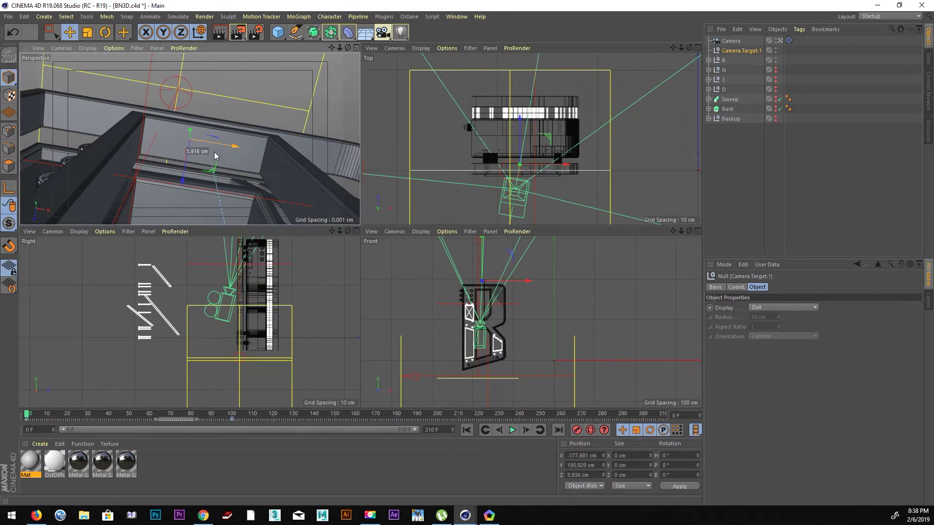
left_click(12, 34)
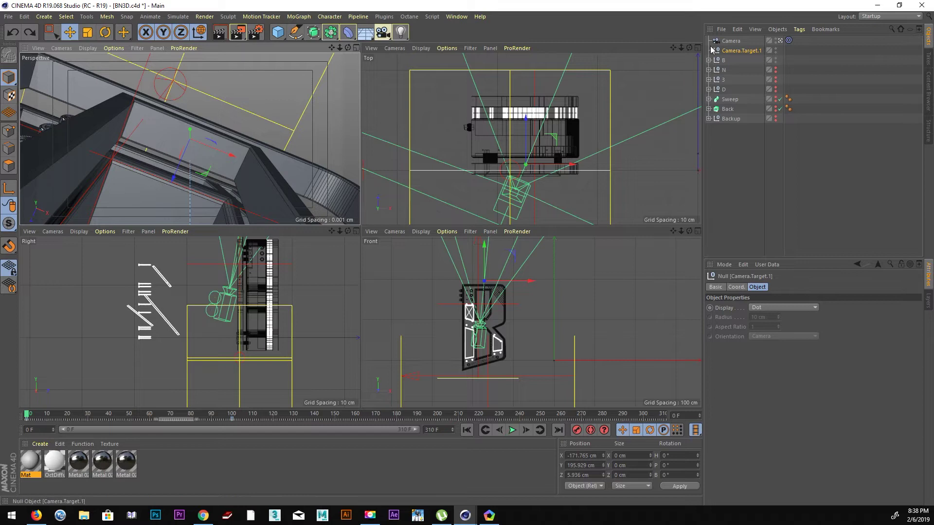
left_click(730, 41, "ctrl")
left_click_drag(209, 151, 125, 142)
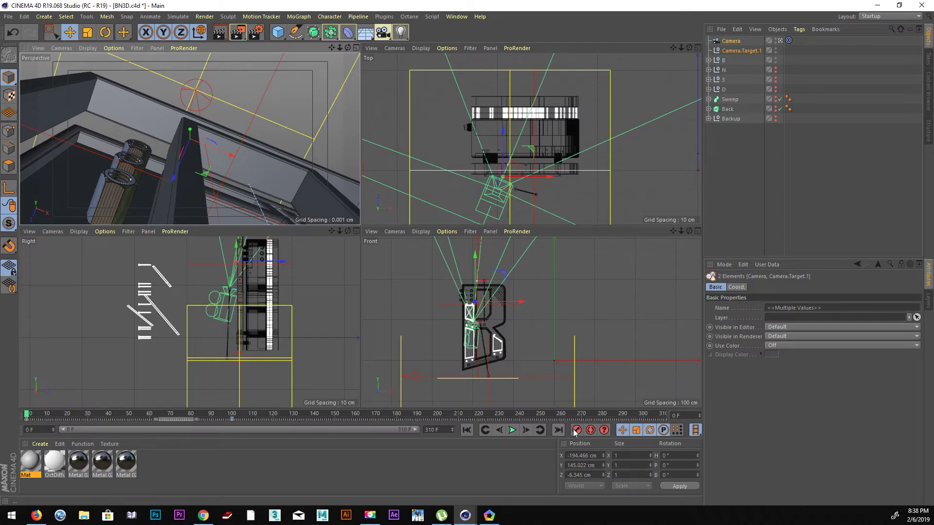
mouse_move(27, 418)
left_mouse_down()
mouse_move(231, 413)
mouse_move(232, 403)
left_mouse_up()
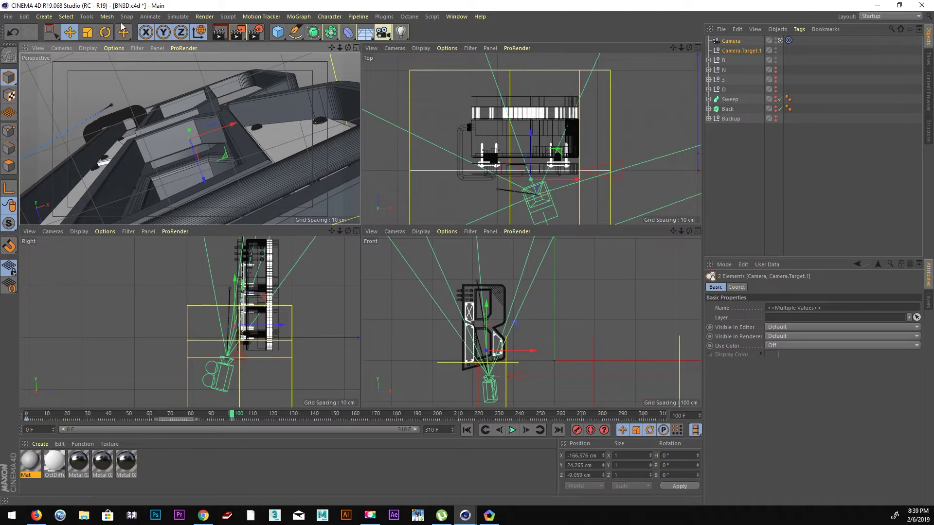
Bank the camera rig about 13 degrees, reposition it, and rewind to frame 0
key("r")
left_click_drag(509, 334, 505, 326)
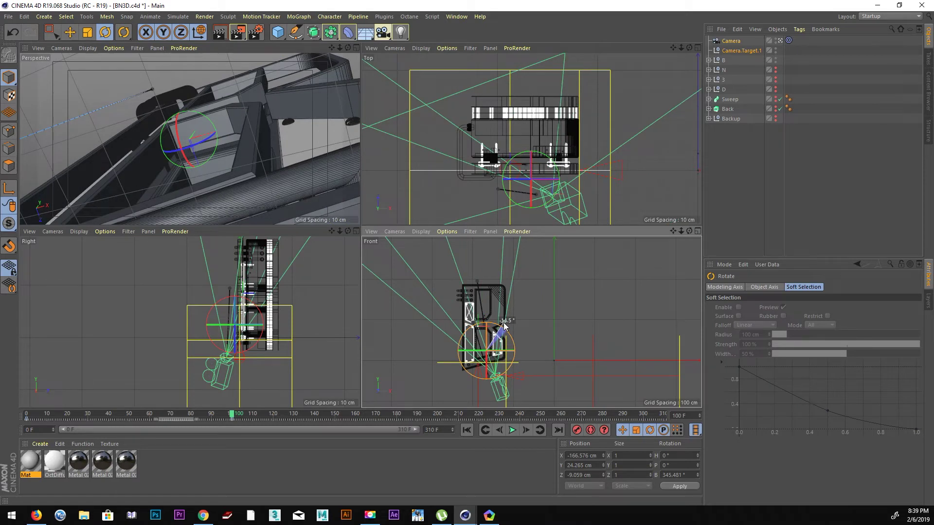
key("e")
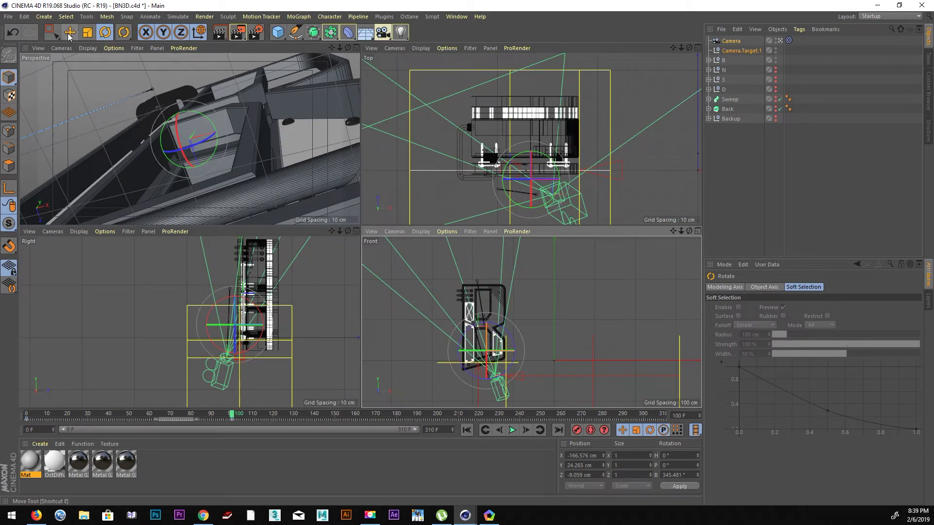
left_click_drag(517, 351, 520, 323)
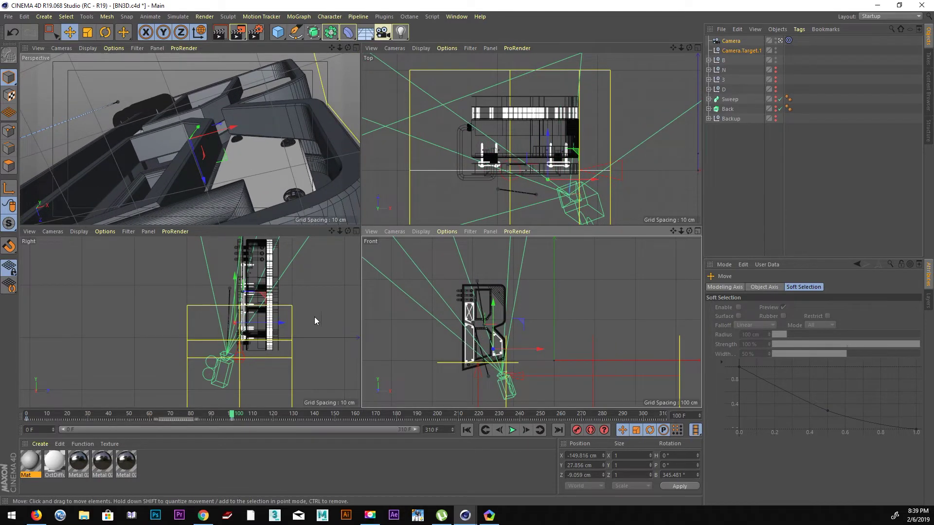
mouse_move(261, 180)
left_mouse_down("alt")
mouse_move(204, 177)
mouse_move(212, 185)
mouse_move(229, 178)
left_mouse_up("alt")
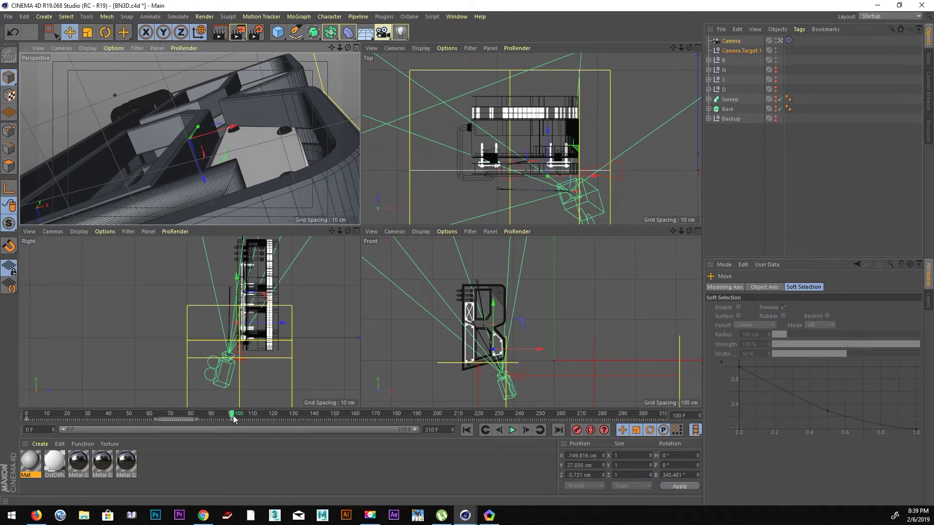
left_click_drag(233, 417, 10, 406)
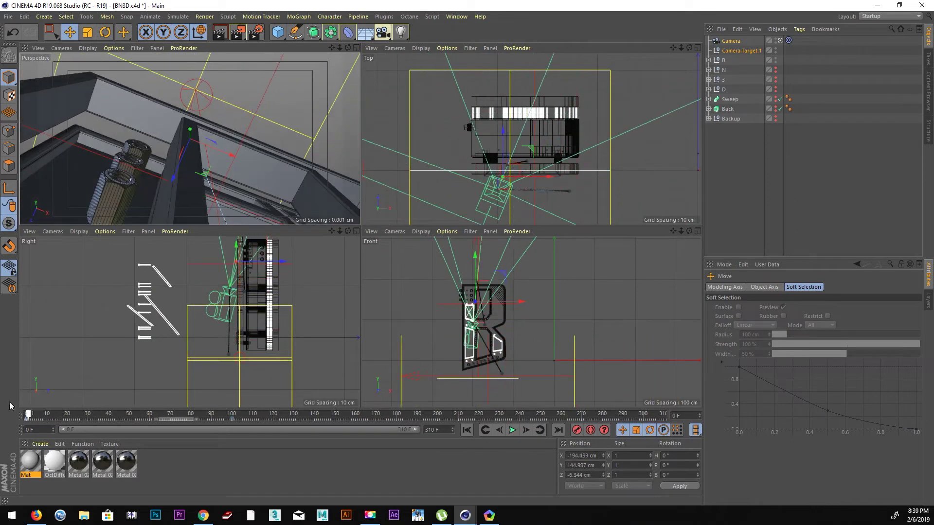
Maximize the perspective view and play the fly-through, pausing and scrubbing to frame 38
middle_click(218, 186)
left_click(512, 430)
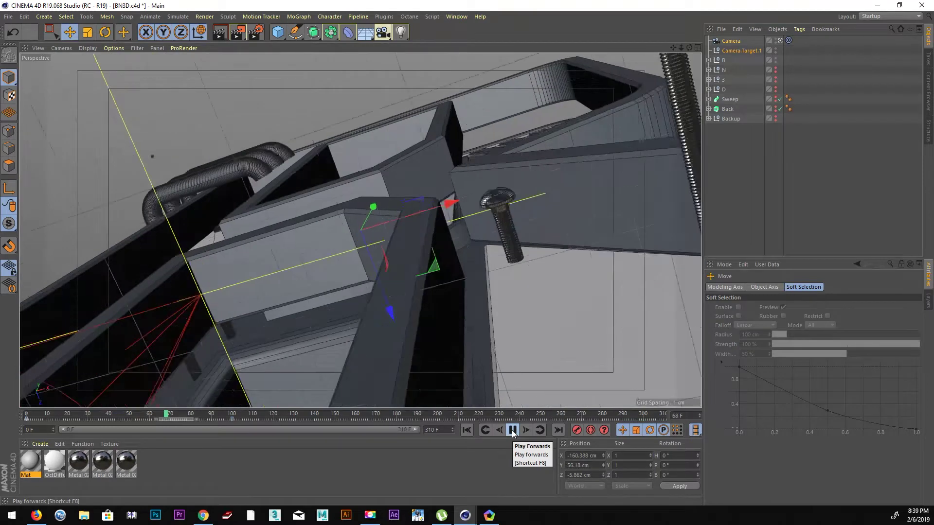
left_click(514, 433)
mouse_move(46, 414)
left_mouse_down()
mouse_move(108, 417)
mouse_move(26, 414)
mouse_move(80, 399)
mouse_move(19, 396)
mouse_move(72, 390)
mouse_move(191, 402)
mouse_move(85, 389)
mouse_move(109, 386)
mouse_move(37, 387)
mouse_move(182, 384)
mouse_move(17, 384)
mouse_move(182, 403)
mouse_move(36, 398)
mouse_move(225, 403)
mouse_move(29, 401)
left_mouse_up()
left_click(509, 432)
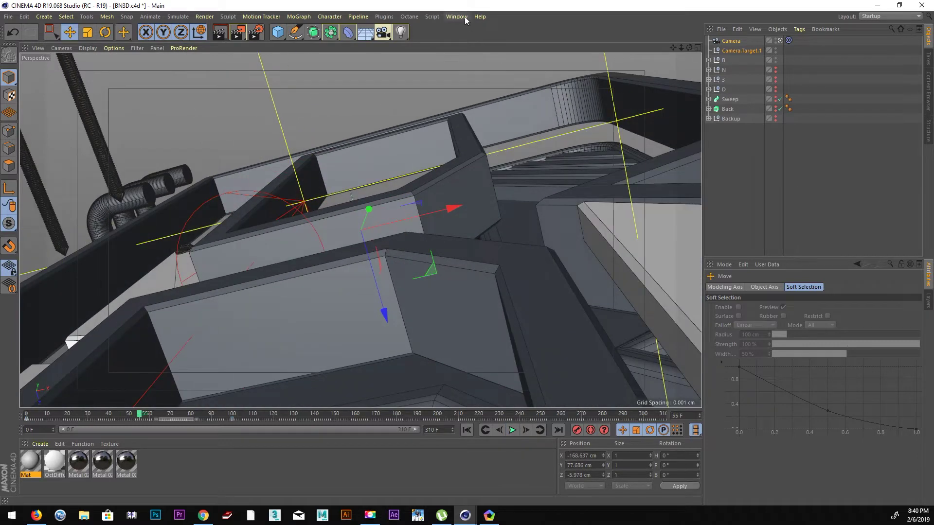
In the Timeline's F-Curve mode, set all Camera keys to Linear interpolation
left_click(465, 20)
left_click(485, 106)
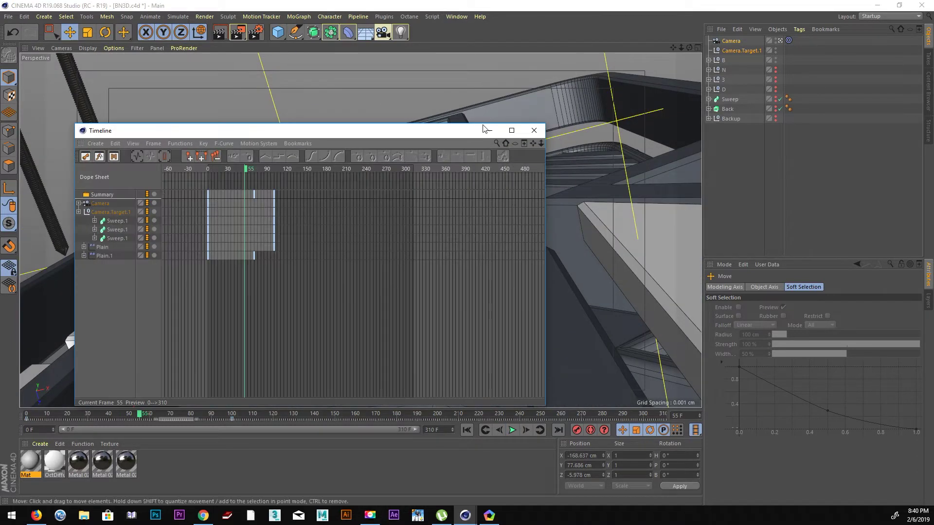
left_click(100, 205)
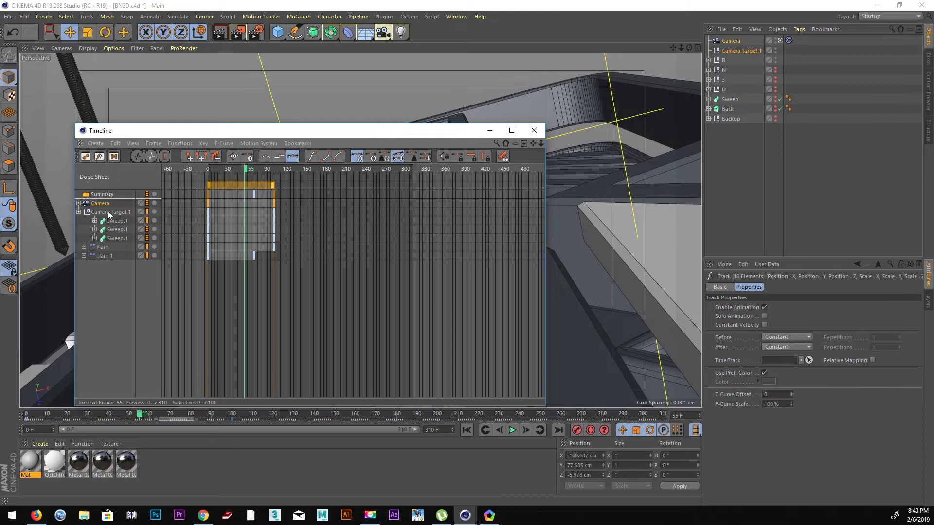
left_click(102, 157)
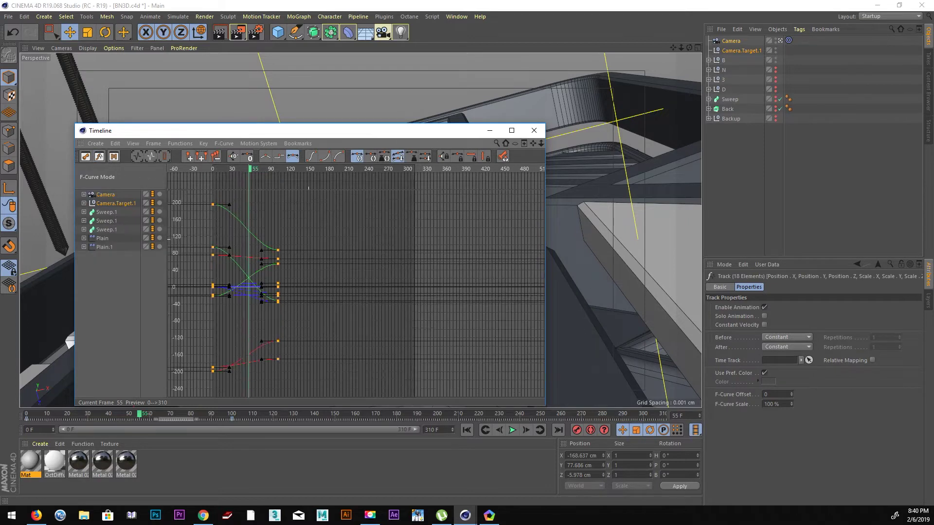
left_click_drag(276, 307, 290, 187)
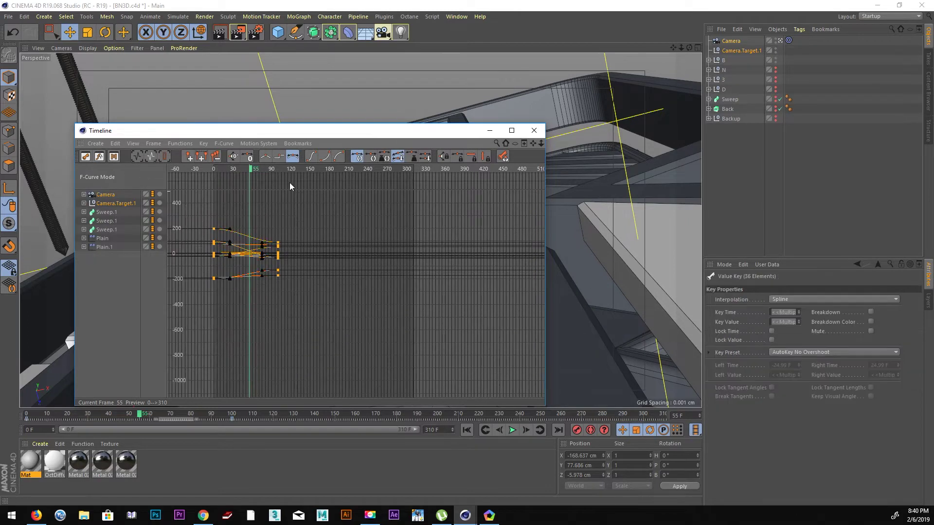
left_click(269, 156)
left_click(534, 131)
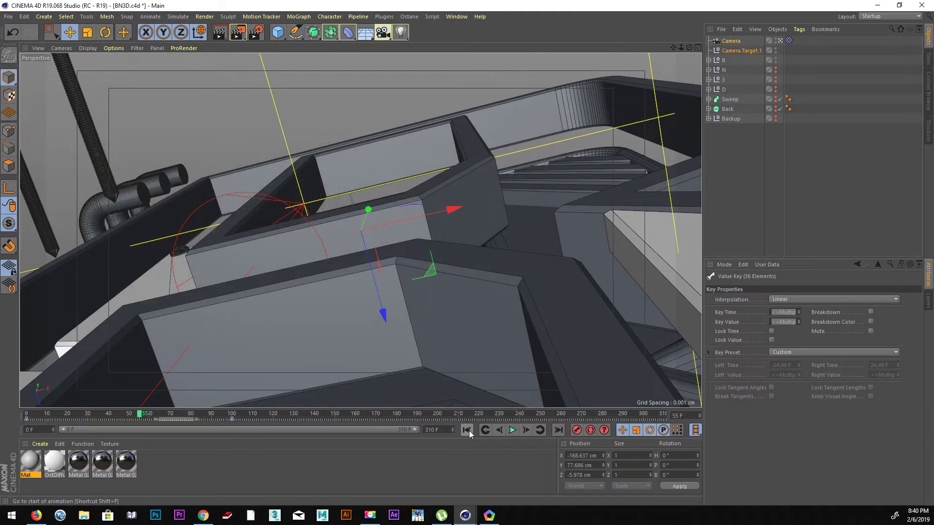
Play the fly-through from the start to check the even speed
left_click(469, 430)
left_click(513, 431)
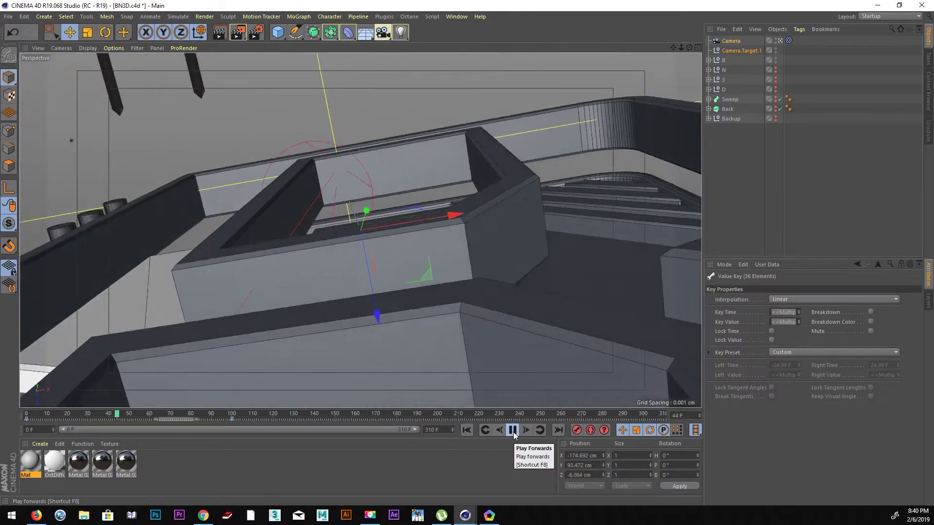
left_click(514, 430)
mouse_move(228, 416)
left_mouse_down()
mouse_move(68, 401)
mouse_move(81, 413)
mouse_move(407, 454)
mouse_move(510, 430)
mouse_move(226, 430)
mouse_move(18, 410)
left_mouse_up()
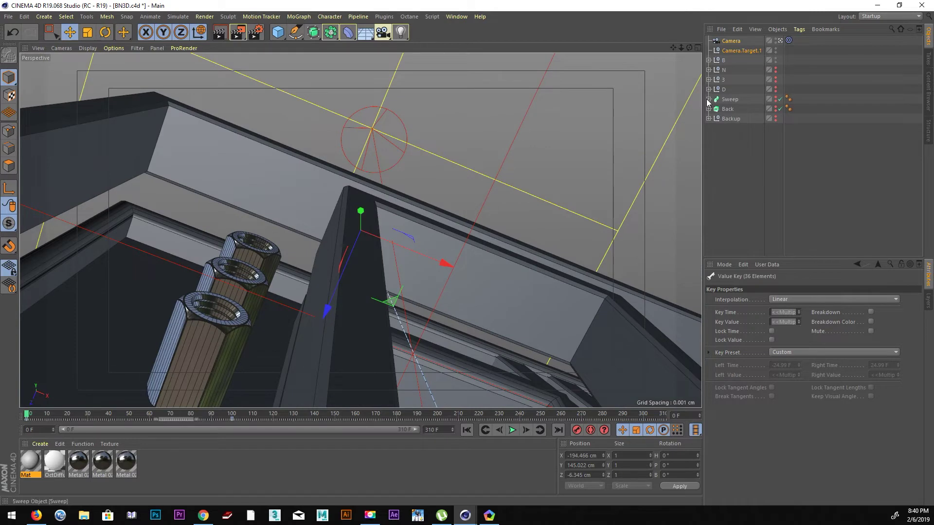
Expand B and Sweep_B and select the three Sweep.1 pipes
left_click(708, 60)
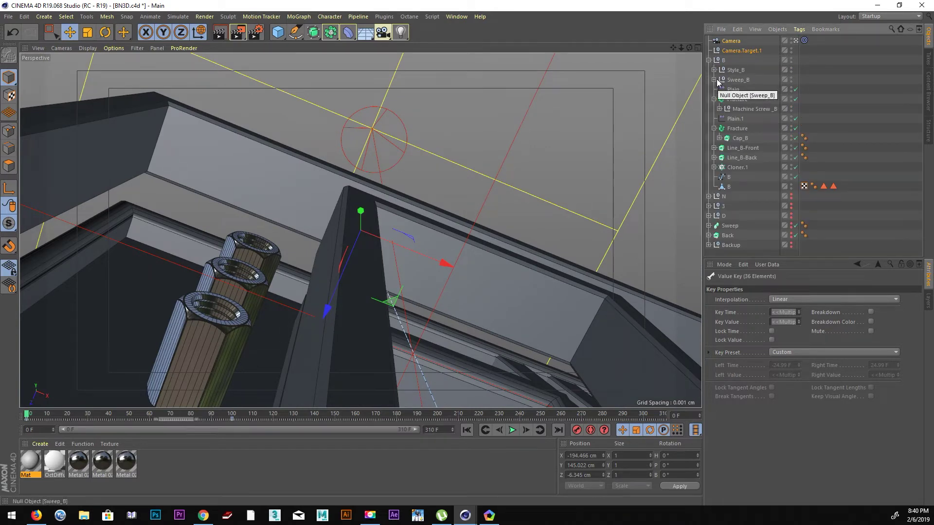
left_click(714, 80)
left_click(746, 122)
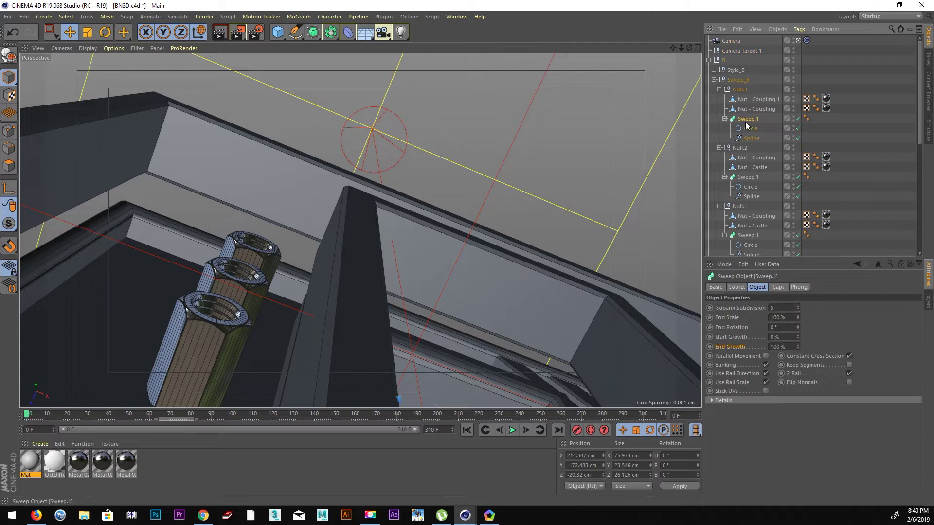
left_click(747, 177, "ctrl")
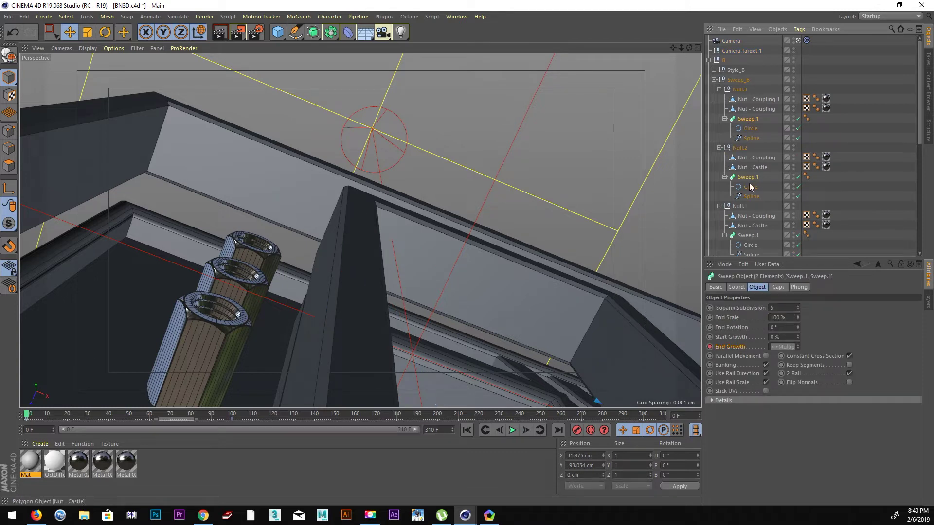
left_click(757, 177)
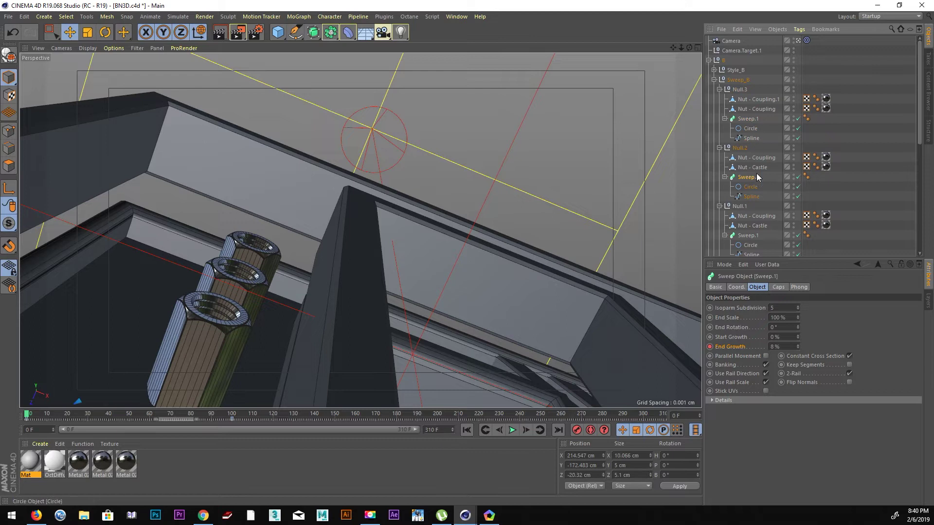
left_click(746, 235, "ctrl")
scroll(771, 225, "down", 2)
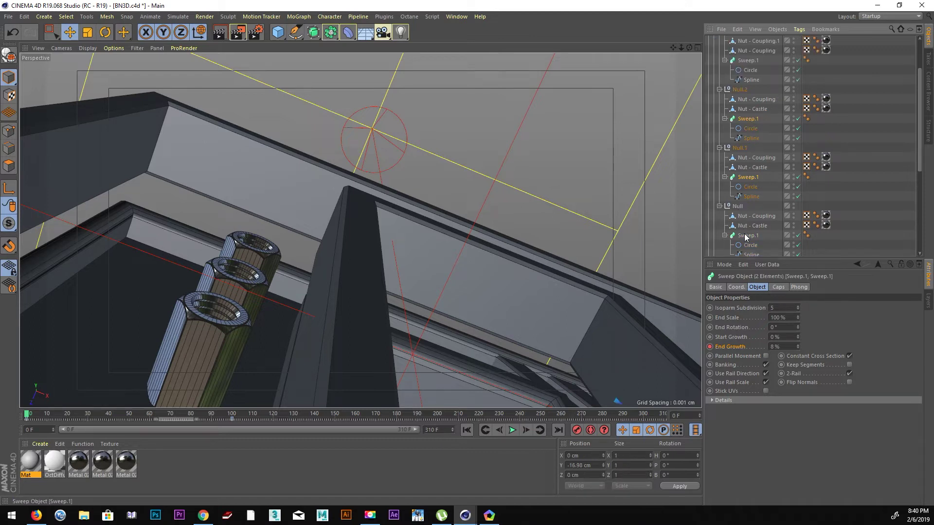
Delete the pipes' End Growth keyframes and return to frame 0
left_click_drag(29, 415, 241, 414)
right_click(42, 418)
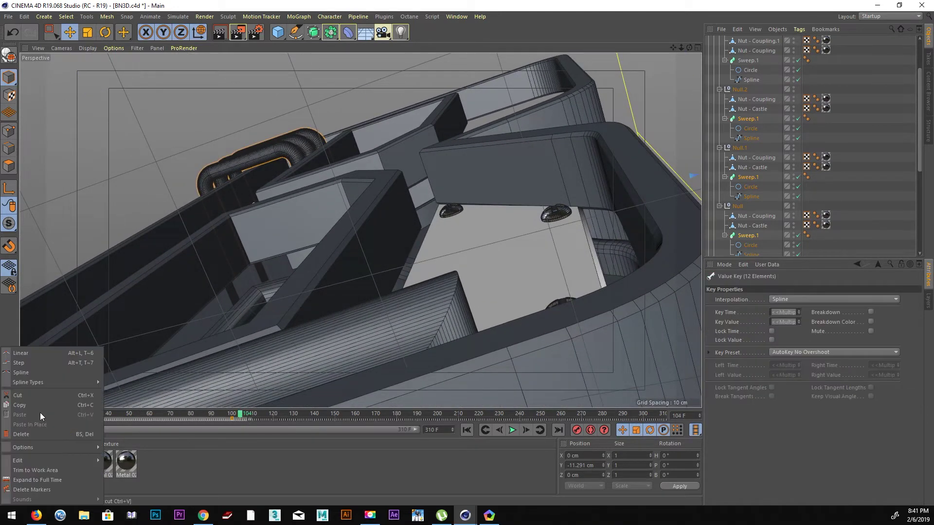
left_click(27, 433)
mouse_move(237, 415)
left_mouse_down()
mouse_move(6, 406)
mouse_move(62, 398)
mouse_move(64, 385)
mouse_move(12, 387)
left_mouse_up()
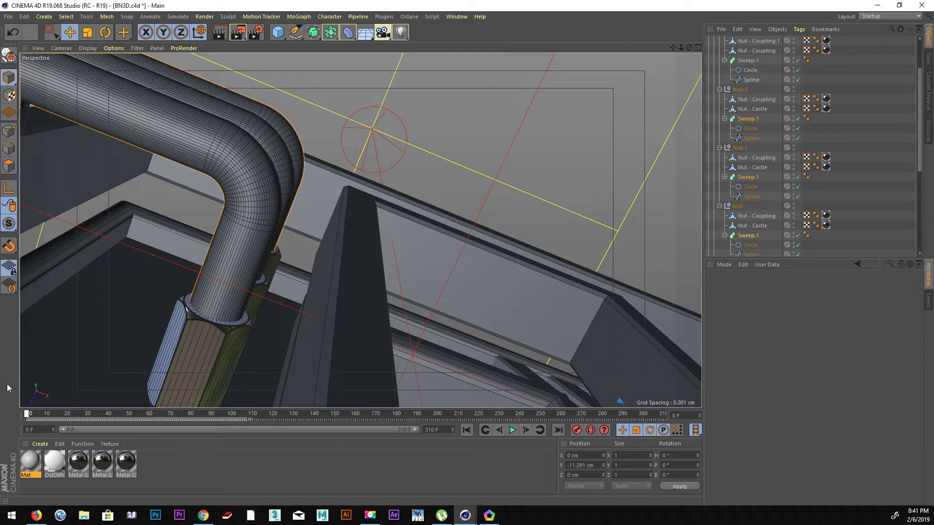
In four views, slide Nut - Coupling down the pipe to Z -6.832 cm
left_click(222, 339)
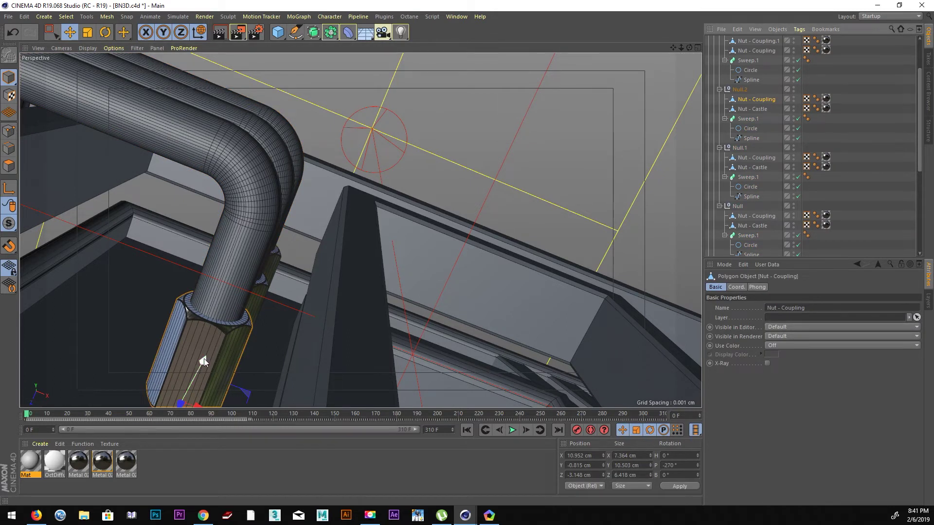
middle_click(280, 339)
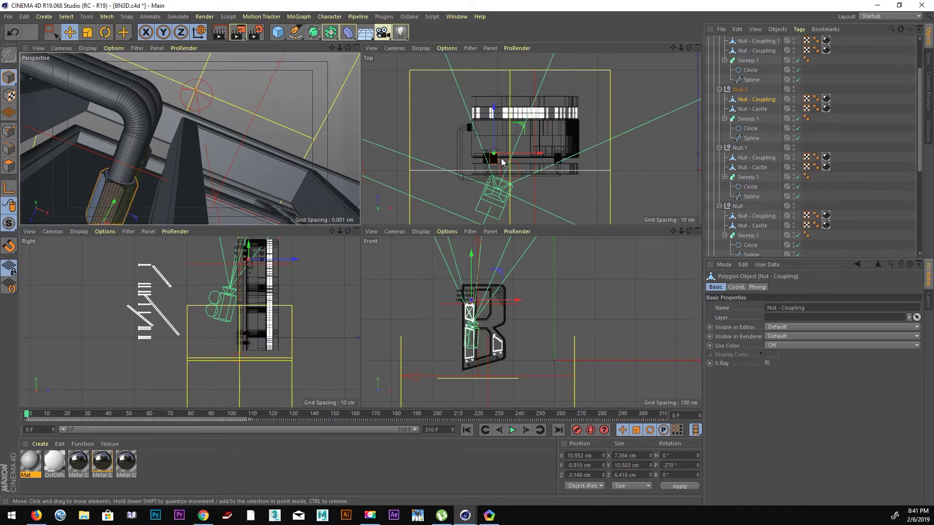
scroll(503, 162, "up", 8)
scroll(586, 160, "up", 1)
left_click_drag(26, 417, 68, 414)
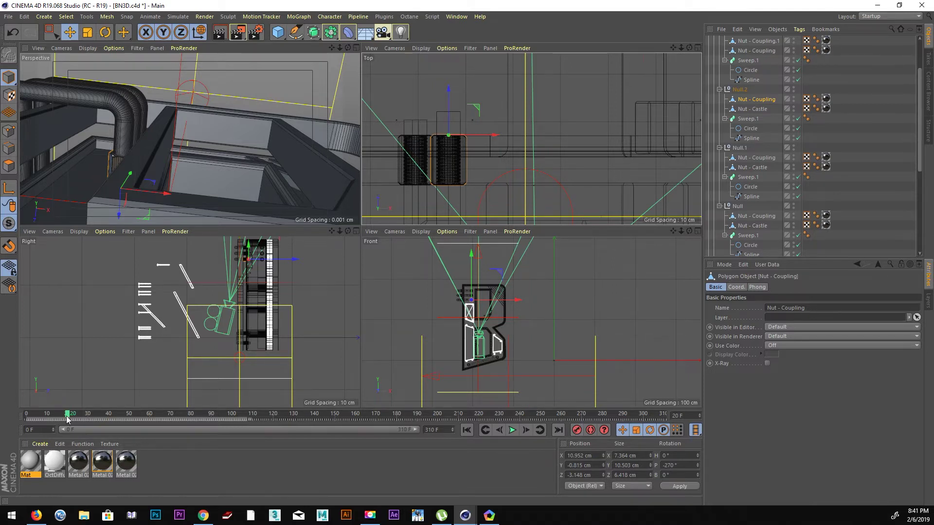
left_click_drag(68, 417, 26, 417)
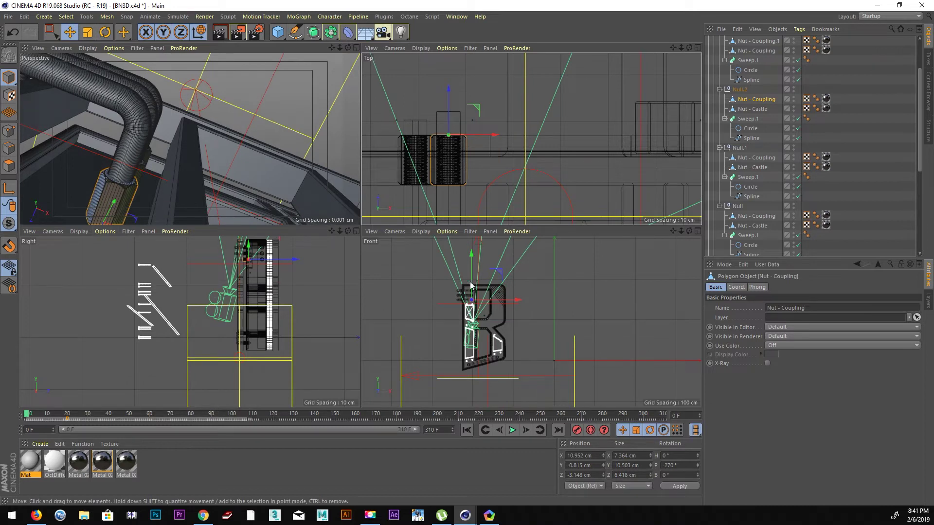
left_click_drag(447, 88, 446, 108)
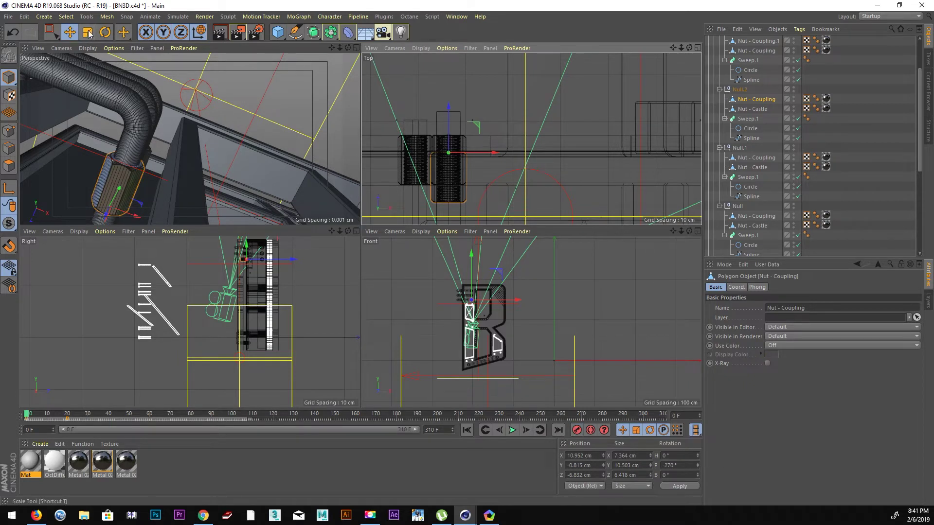
Rotate Nut - Coupling around its axis to P -383.407° in the front view
key("r")
left_click_drag(127, 214, 99, 222)
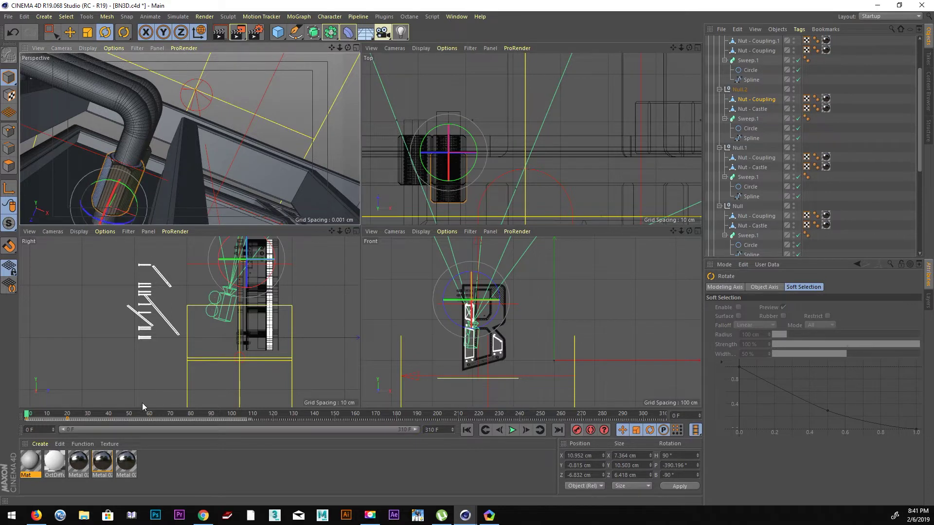
left_click_drag(28, 416, 27, 416)
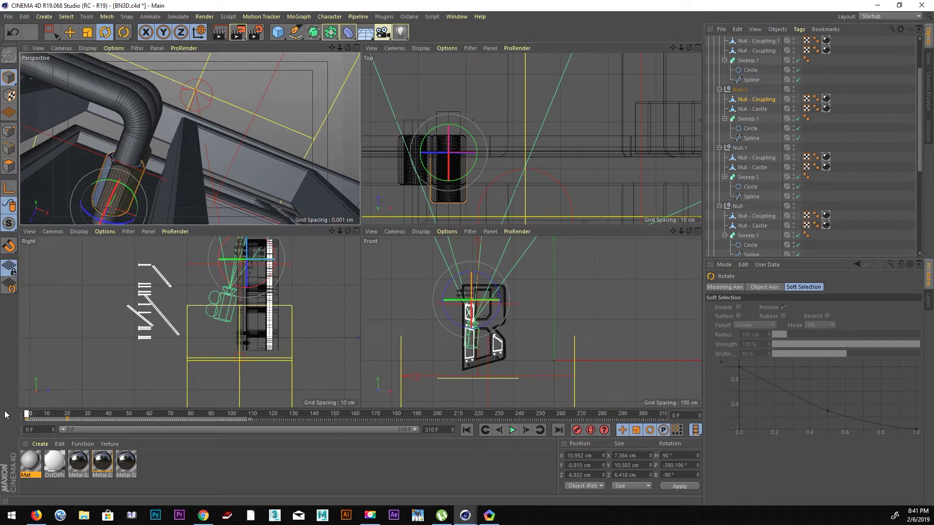
left_click(9, 36)
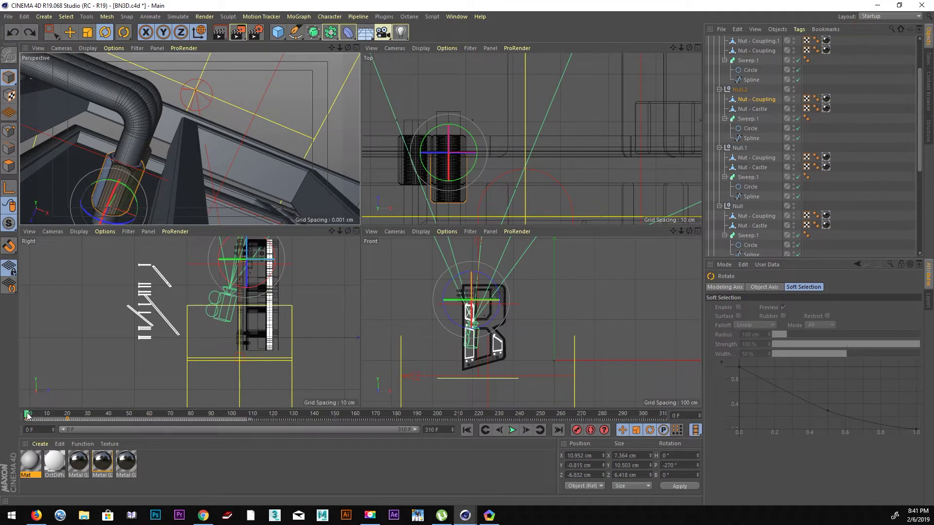
left_click_drag(89, 216, 501, 437)
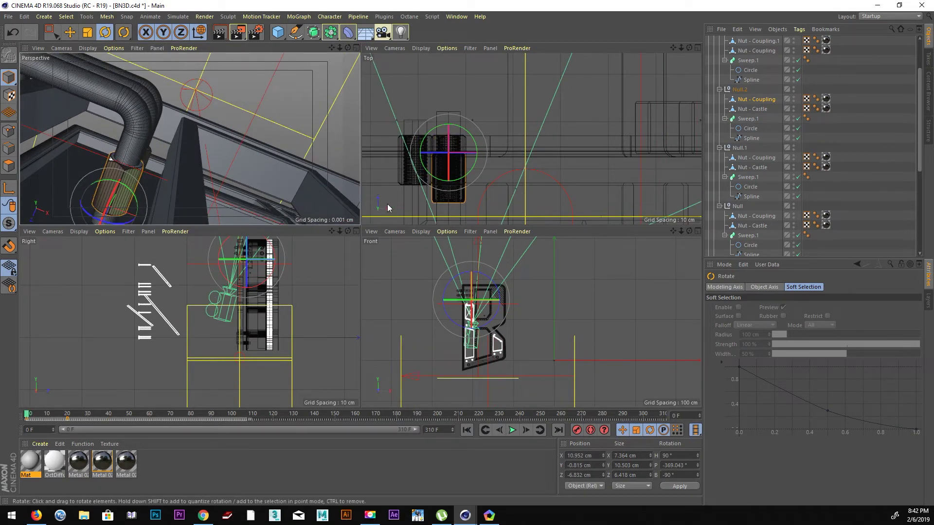
middle_click_drag(285, 261, 259, 296)
scroll(475, 343, "up", 3)
scroll(522, 316, "up", 3)
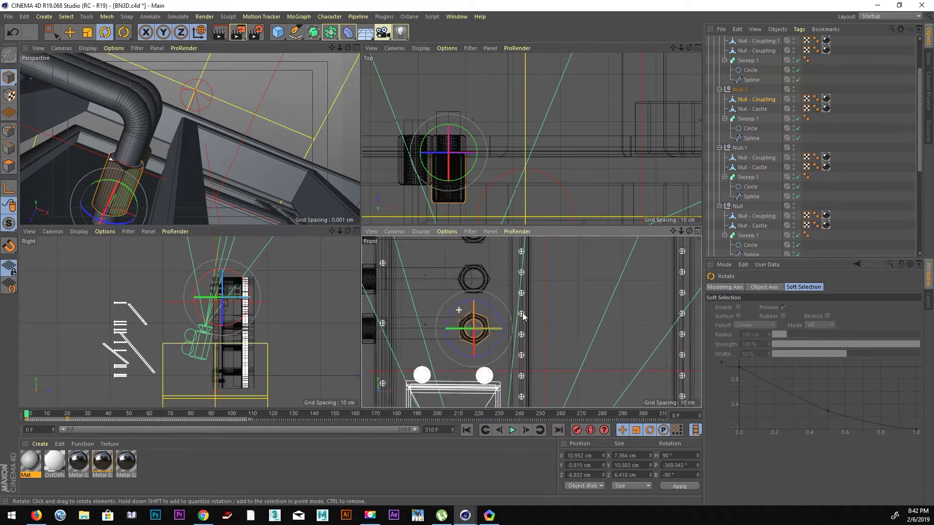
scroll(523, 316, "up", 3)
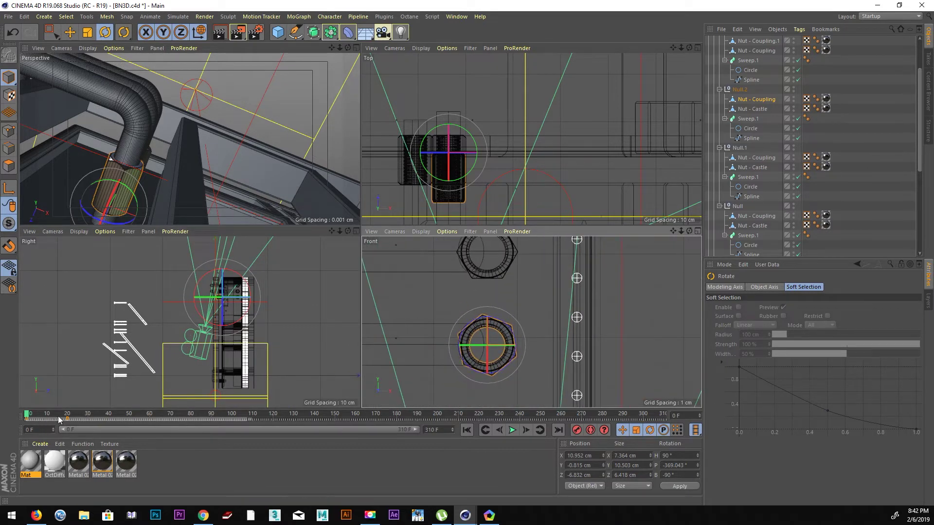
left_click(18, 42)
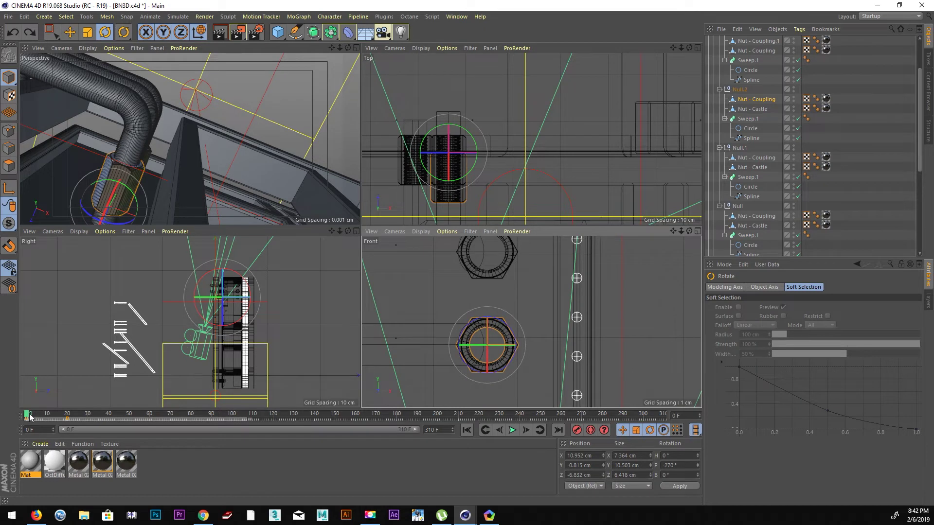
left_click_drag(29, 417, 35, 416)
mouse_move(509, 333)
left_mouse_down()
mouse_move(450, 305)
mouse_move(430, 336)
left_mouse_up()
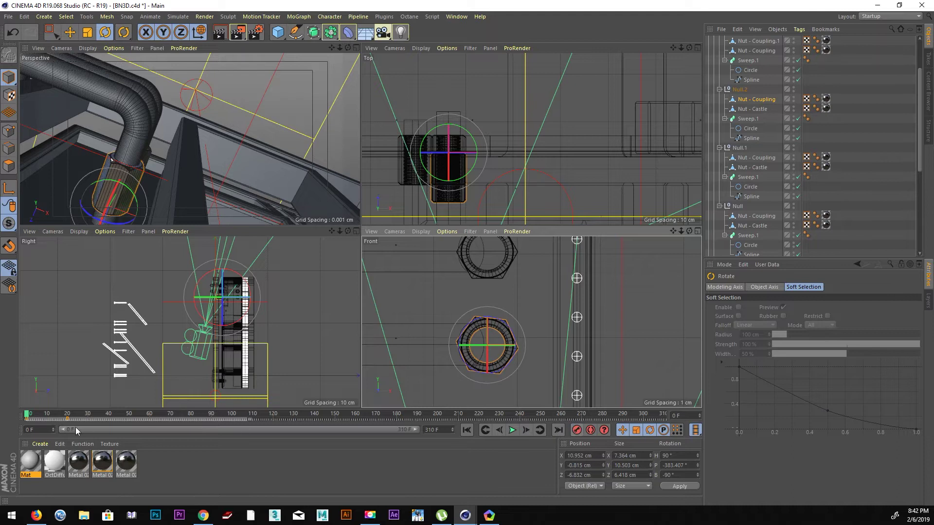
left_click_drag(28, 414, 20, 416)
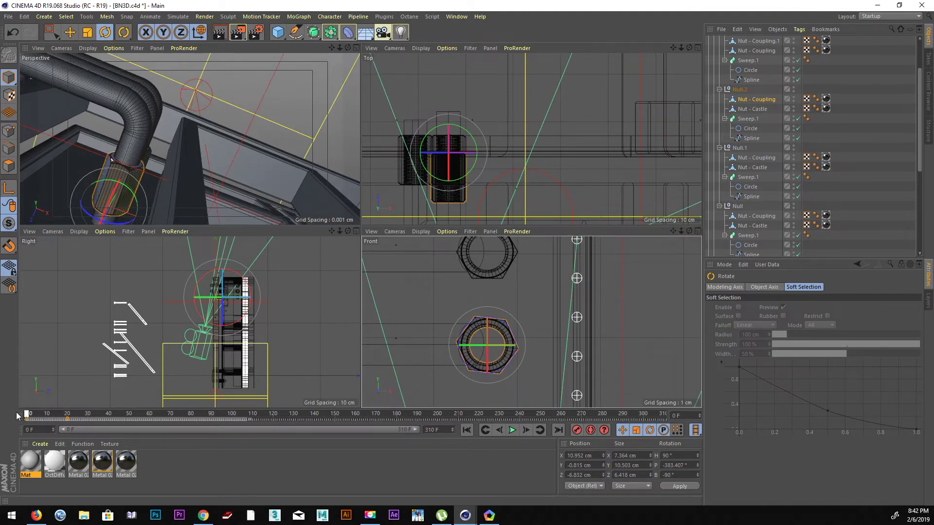
Open and enlarge a floating F-Curve Timeline window
left_click(456, 17)
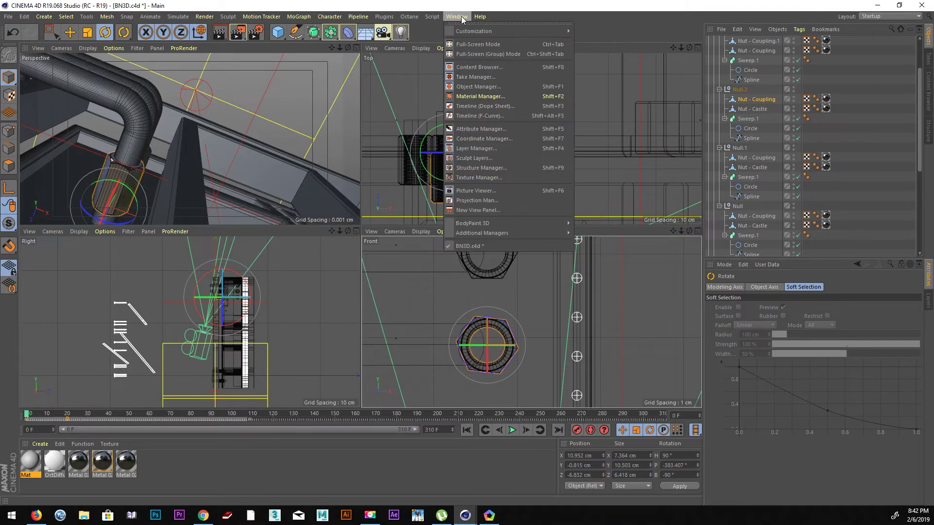
left_click(476, 115)
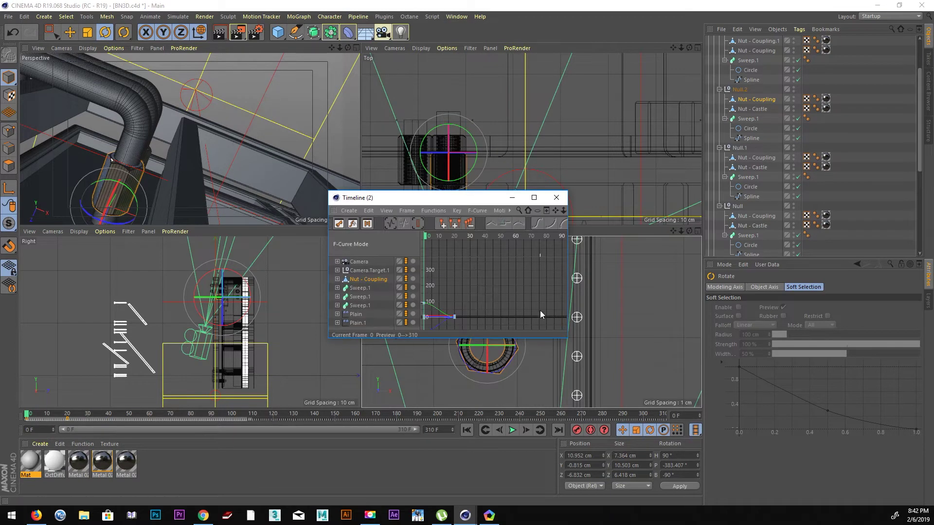
left_click_drag(567, 338, 679, 452)
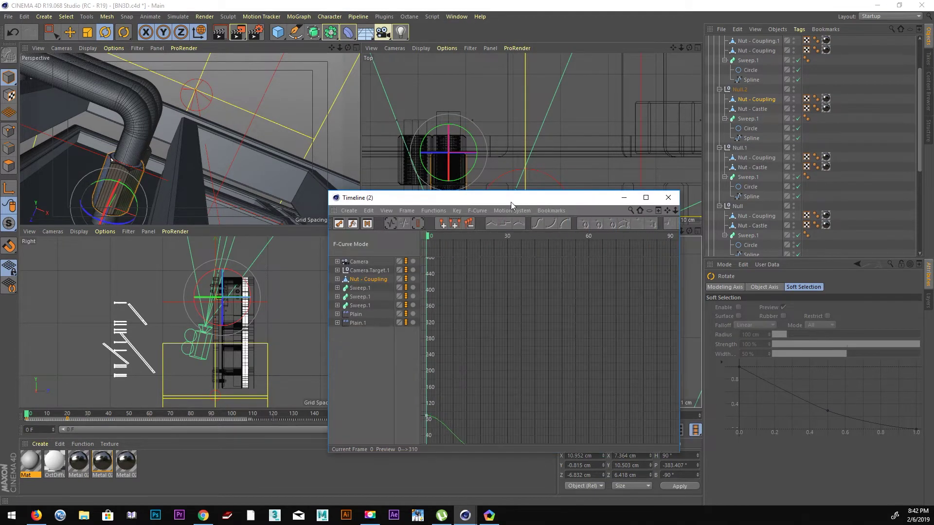
Delete the Position X, Y and Z tracks of Nut - Coupling
left_click_drag(511, 203, 567, 129)
left_click(393, 205)
left_click(421, 214)
left_click(422, 231, "shift")
key("h")
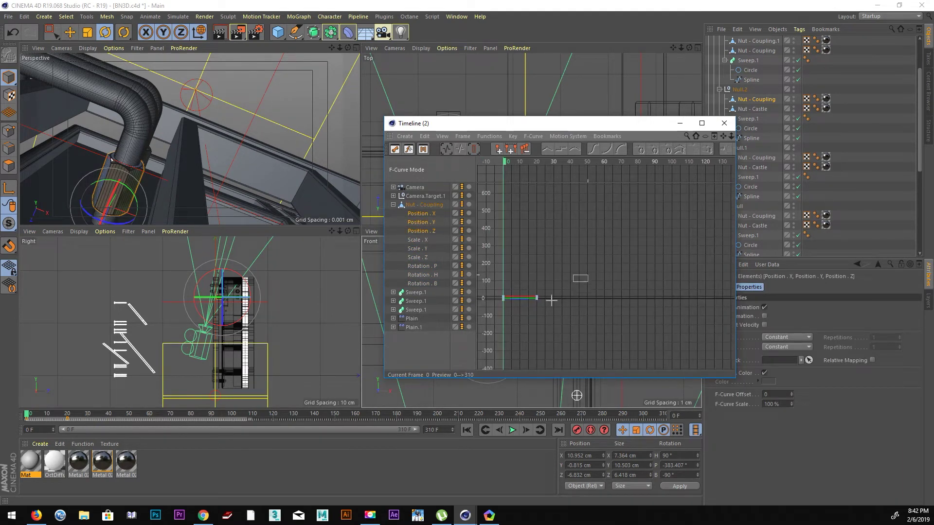
key("Delete")
Inspect the nut's remaining Rotation H, P, B and Scale X curves
left_click(421, 248)
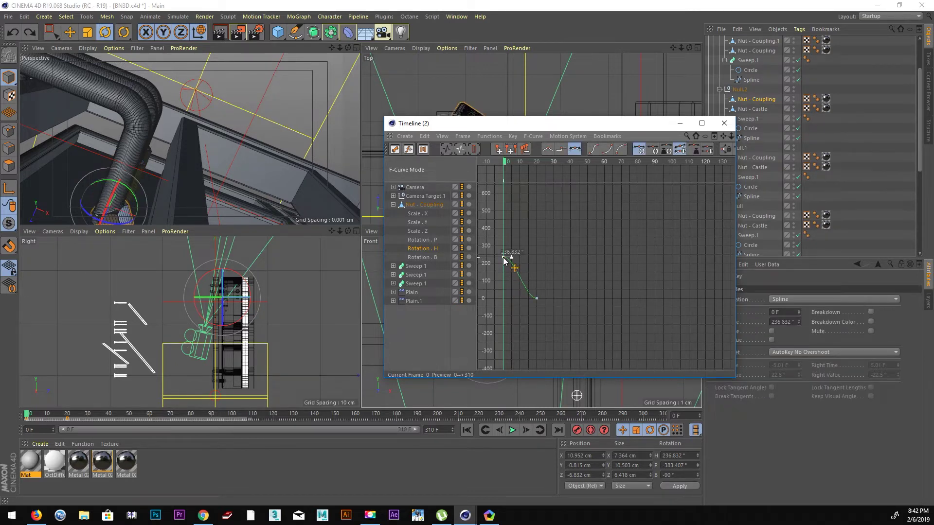
left_click(422, 240)
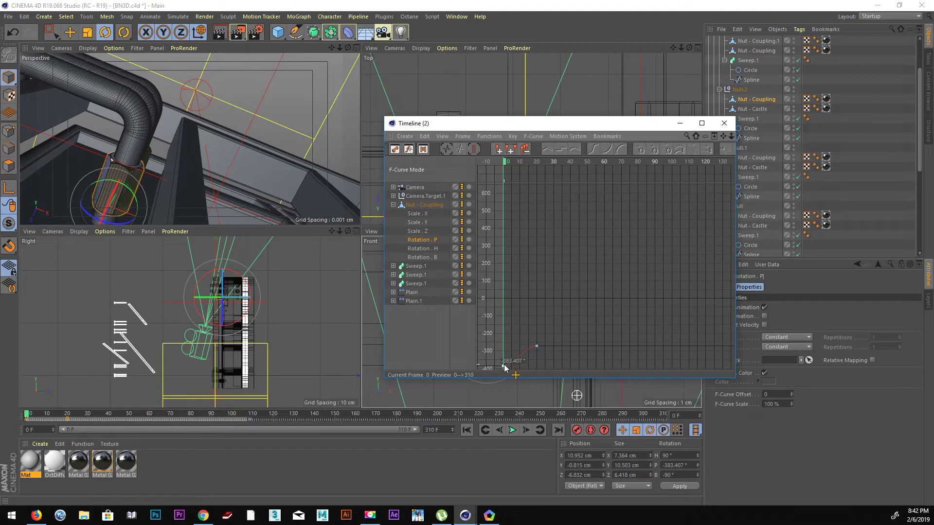
left_click(421, 248)
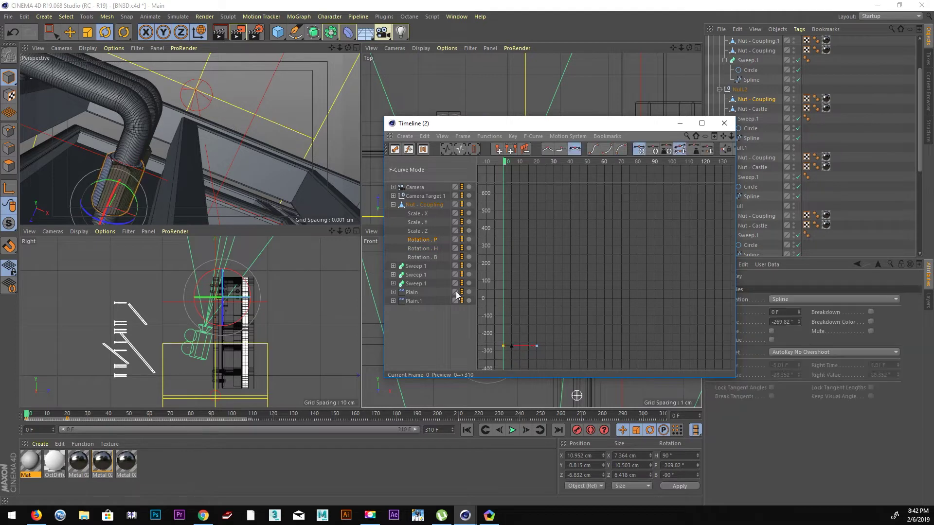
left_click(428, 259, "ctrl")
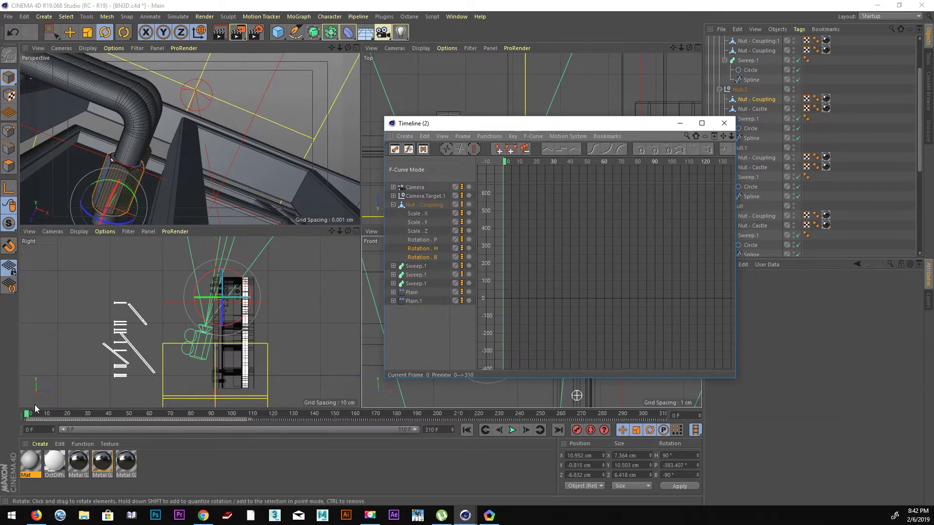
left_click_drag(32, 414, 8, 409)
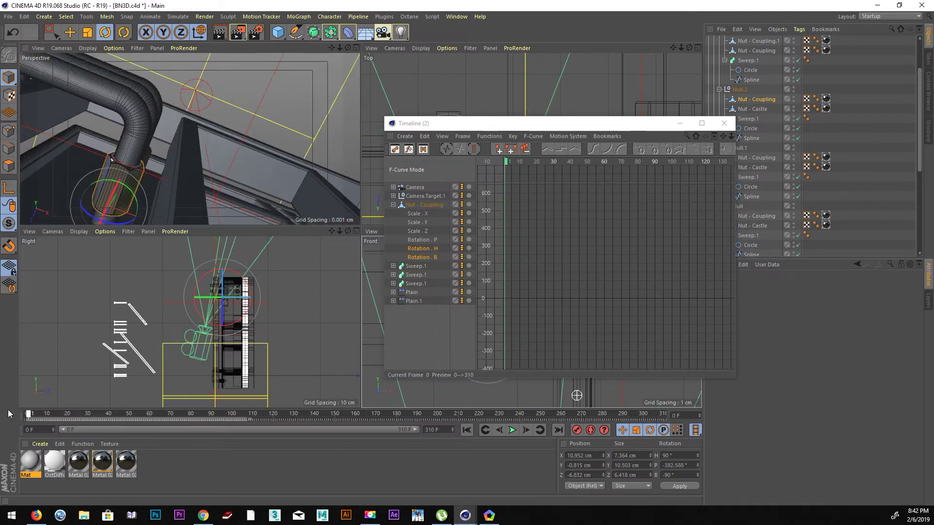
left_click(417, 214)
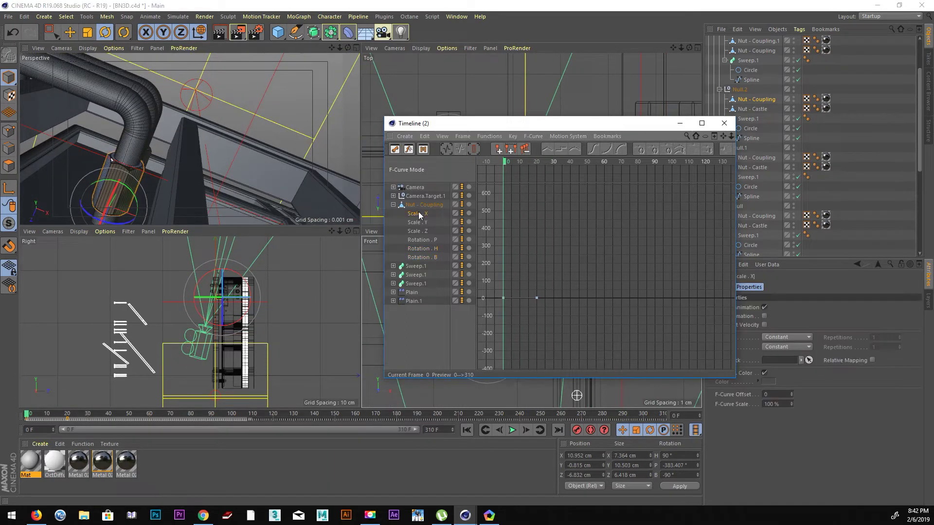
At frame 20, place Nut - Coupling at Z -3.084 cm and record a position key
left_click(420, 231)
key("e")
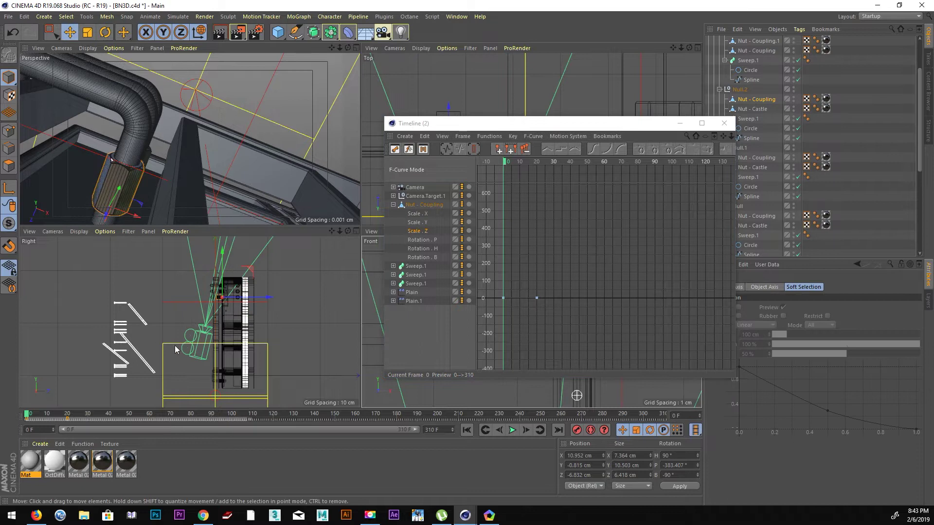
left_click_drag(27, 415, 67, 414)
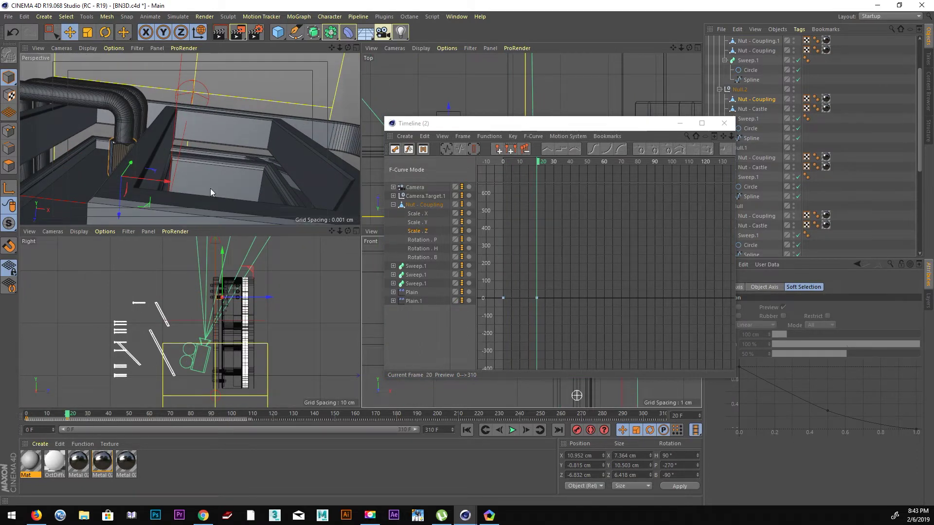
left_click_drag(119, 210, 118, 216)
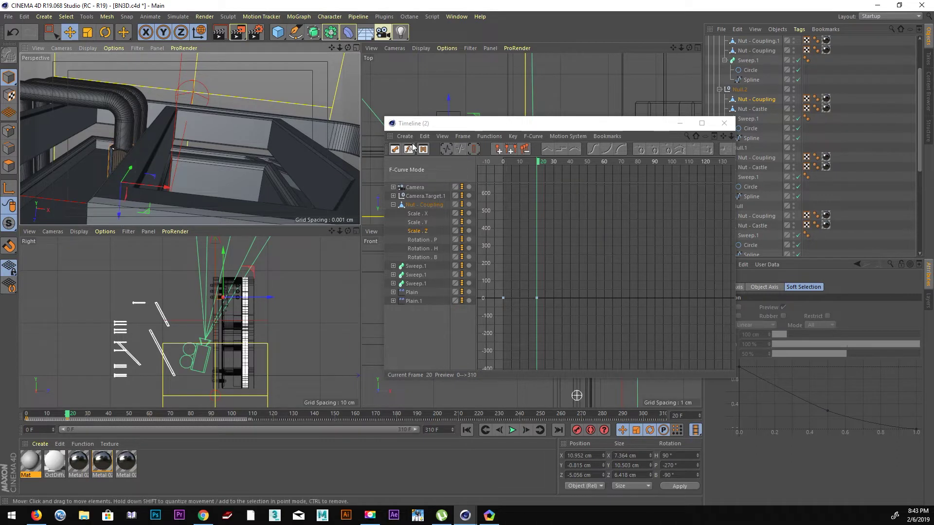
scroll(803, 65, "up", 3)
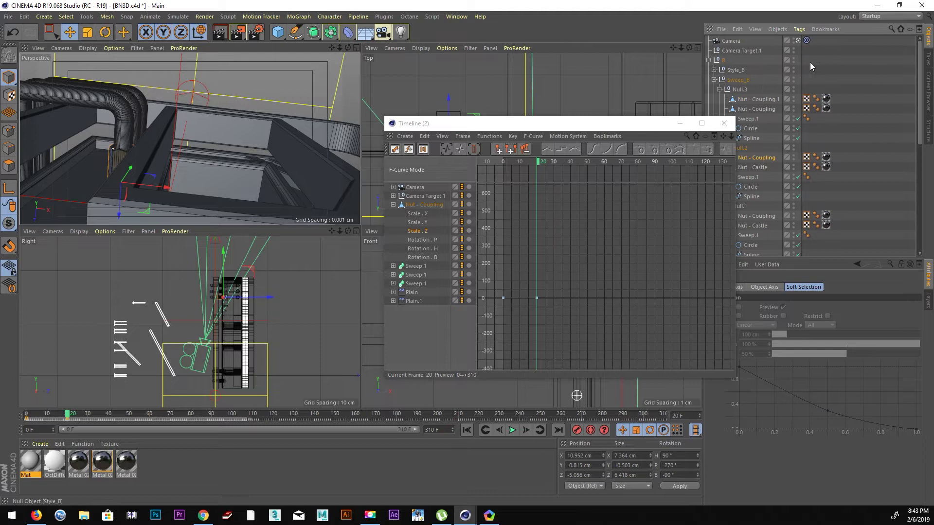
left_click(798, 41)
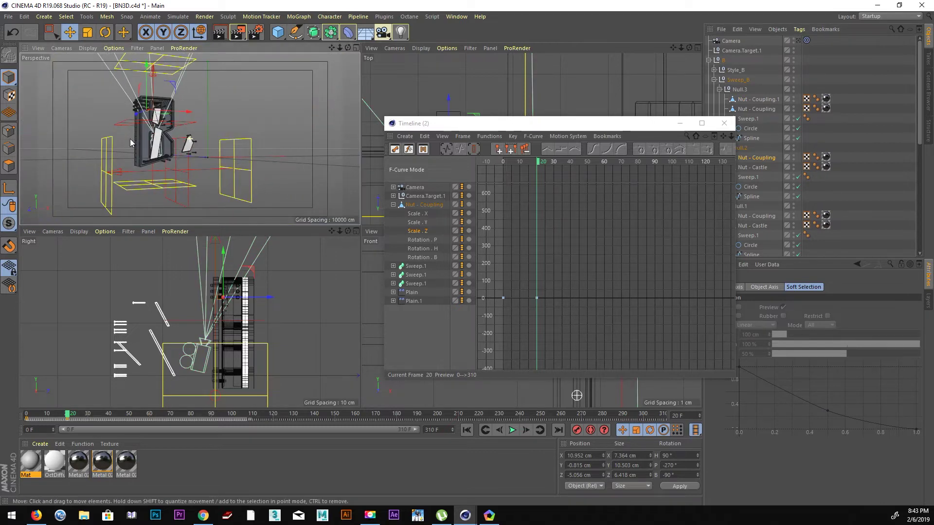
mouse_move(240, 156)
left_mouse_down("alt")
mouse_move(223, 118)
mouse_move(162, 121)
mouse_move(194, 96)
mouse_move(189, 72)
mouse_move(128, 59)
mouse_move(108, 68)
mouse_move(176, 207)
left_mouse_up("alt")
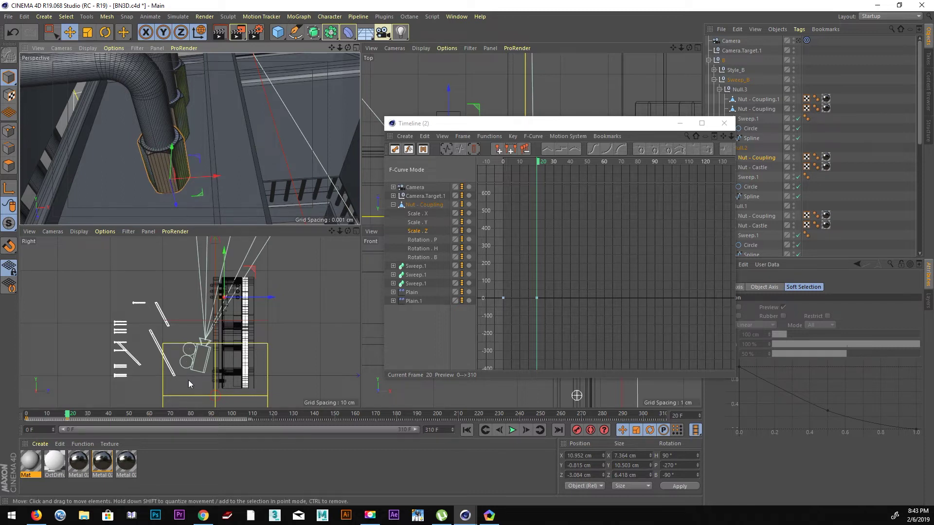
left_click(576, 431)
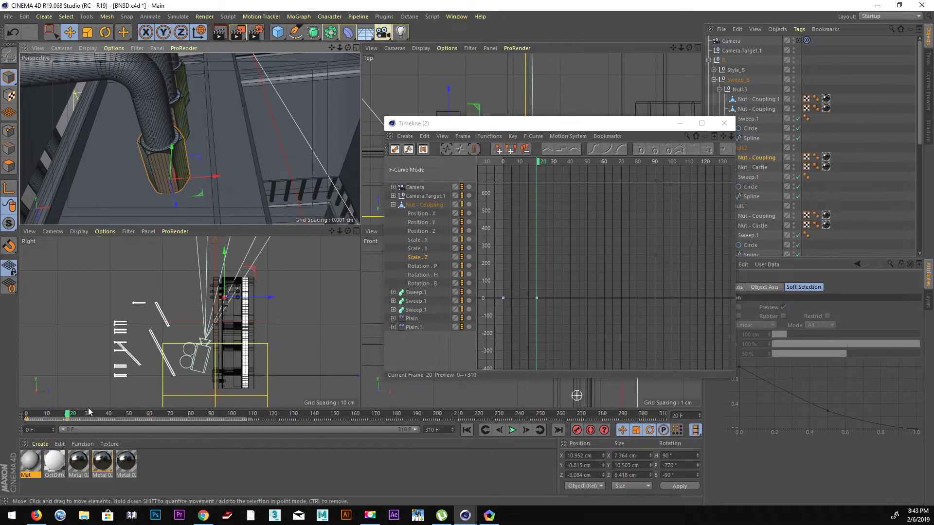
At frame 0, slide the nut to Z -8.992 cm, key it, and play back through the camera
left_click_drag(89, 412, 27, 413)
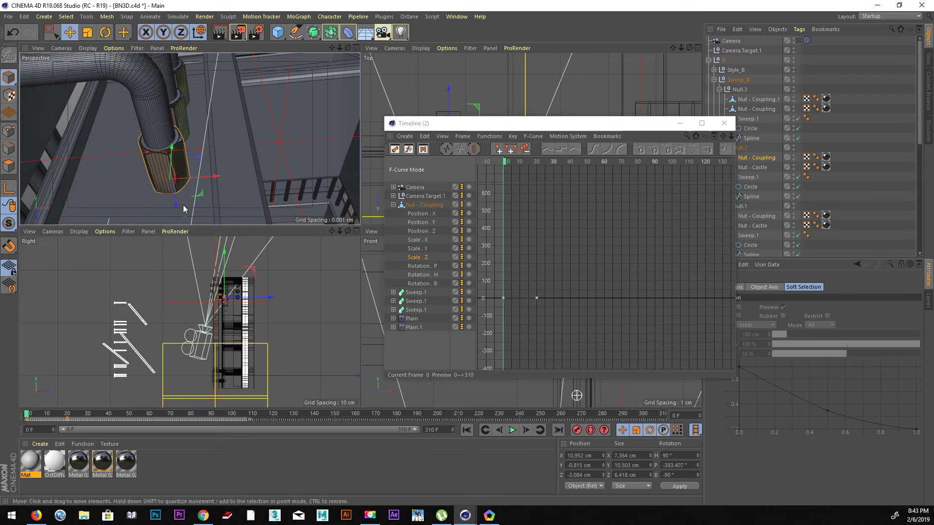
left_click_drag(177, 202, 166, 185)
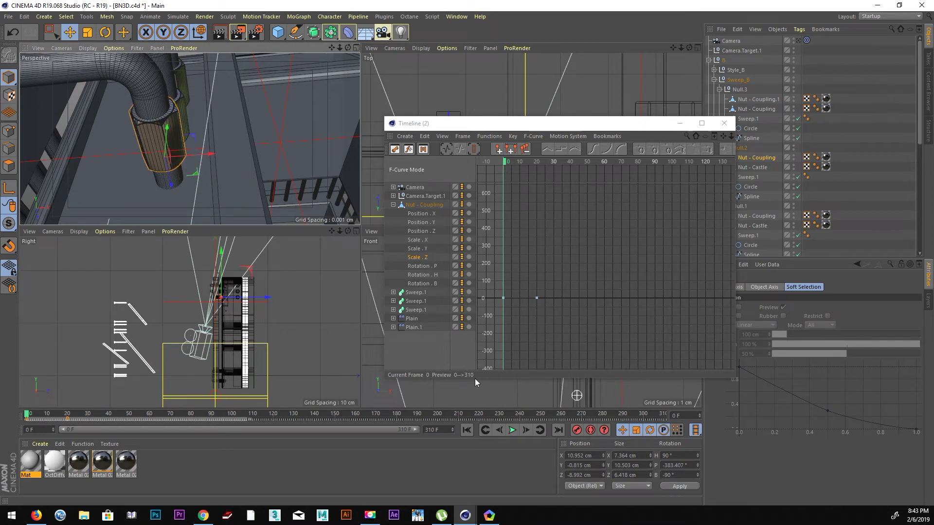
left_click(576, 430)
left_click_drag(27, 414, 76, 421)
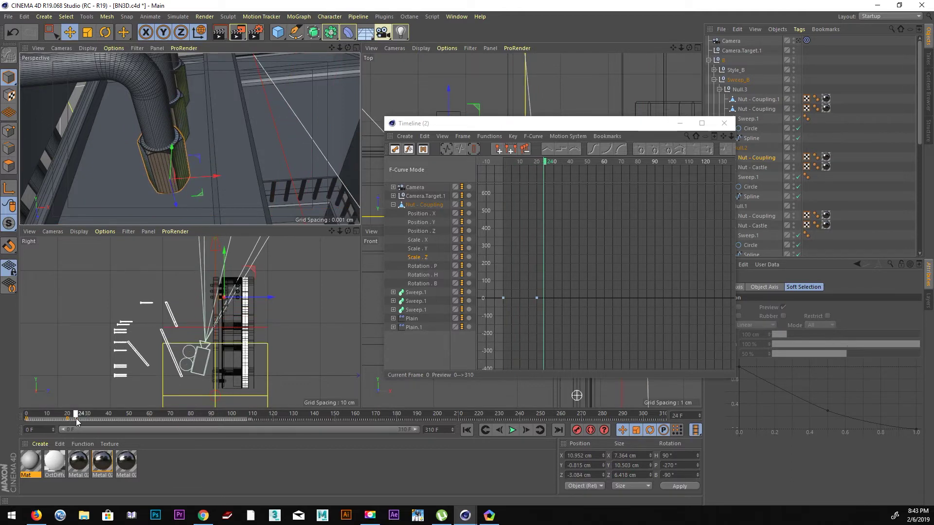
left_click(798, 41)
key("F1")
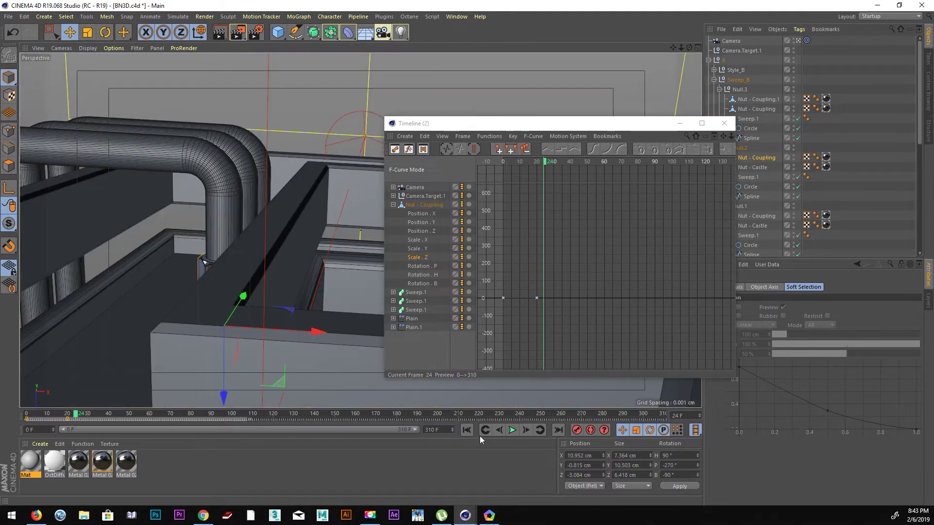
left_click(465, 433)
left_click(512, 430)
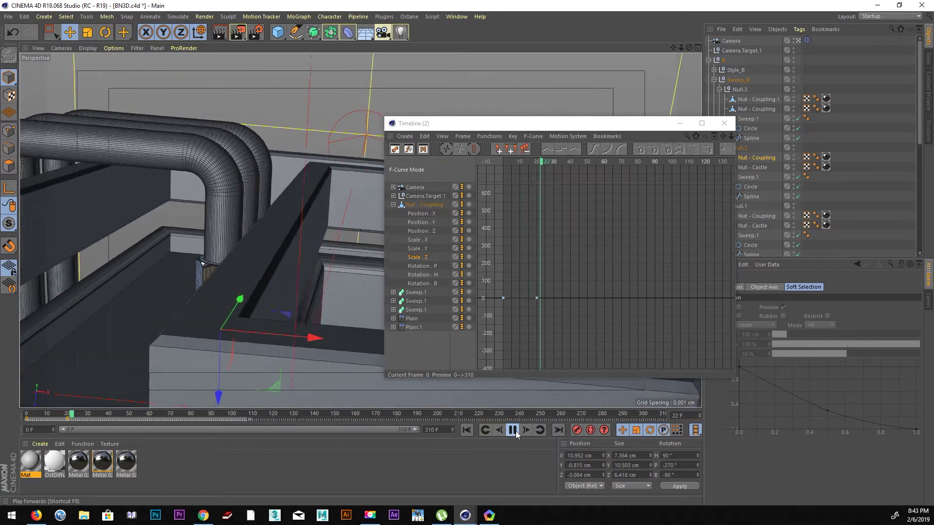
Keyframe Sweep.1's Start Growth at 81% on frame 0
left_click(731, 124)
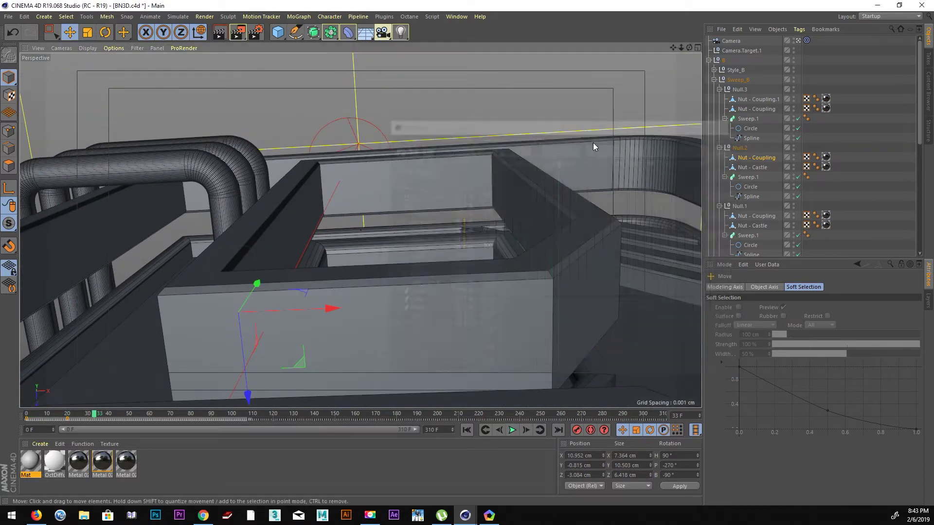
left_click(680, 208)
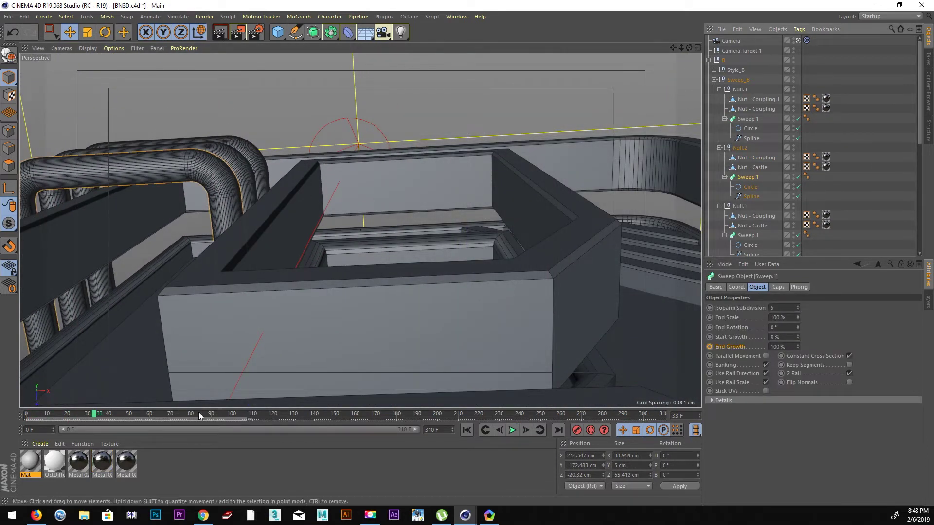
left_click_drag(94, 418, 129, 415)
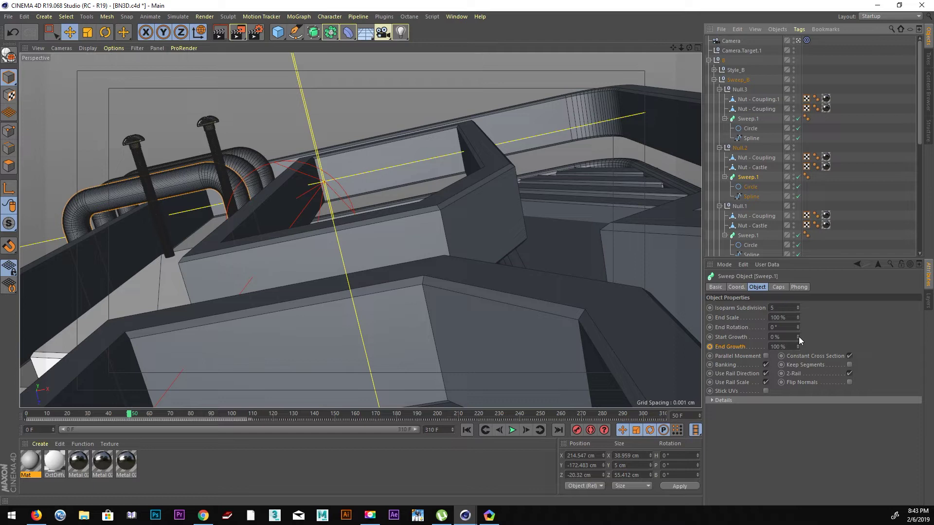
left_click_drag(798, 337, 797, 321)
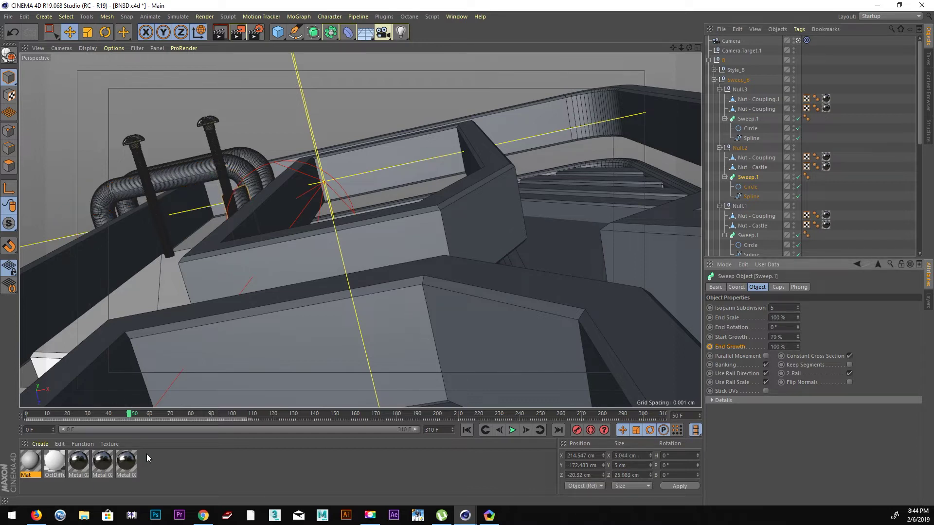
left_click_drag(111, 416, 13, 413)
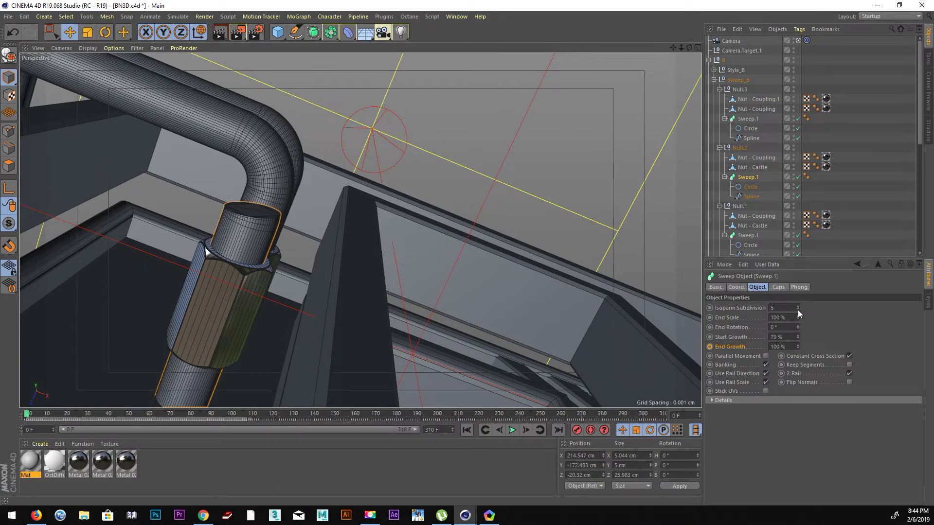
left_click_drag(797, 335, 796, 331)
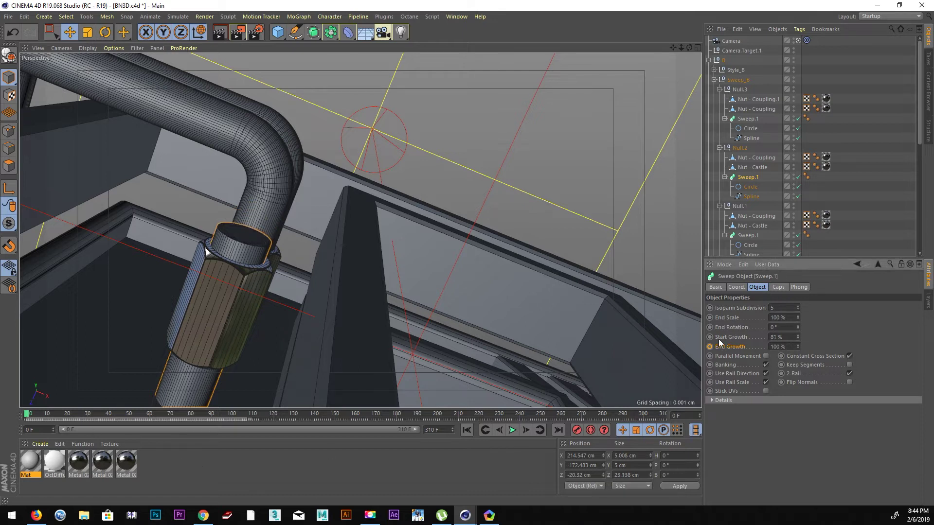
left_click(709, 337)
Lower Sweep.1's Start Growth at frame 100 and keyframe it
mouse_move(26, 414)
left_mouse_down()
mouse_move(174, 416)
mouse_move(7, 417)
mouse_move(232, 420)
left_mouse_up()
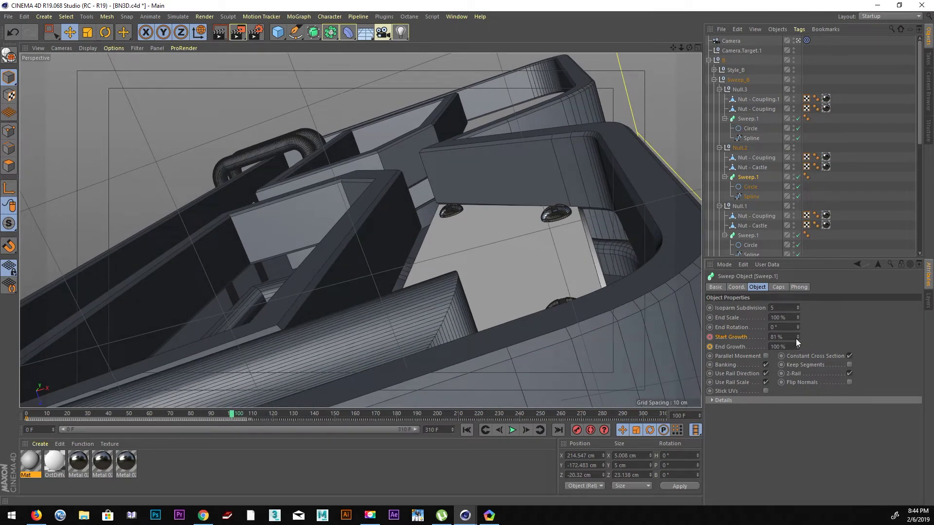
left_click_drag(797, 338, 796, 355)
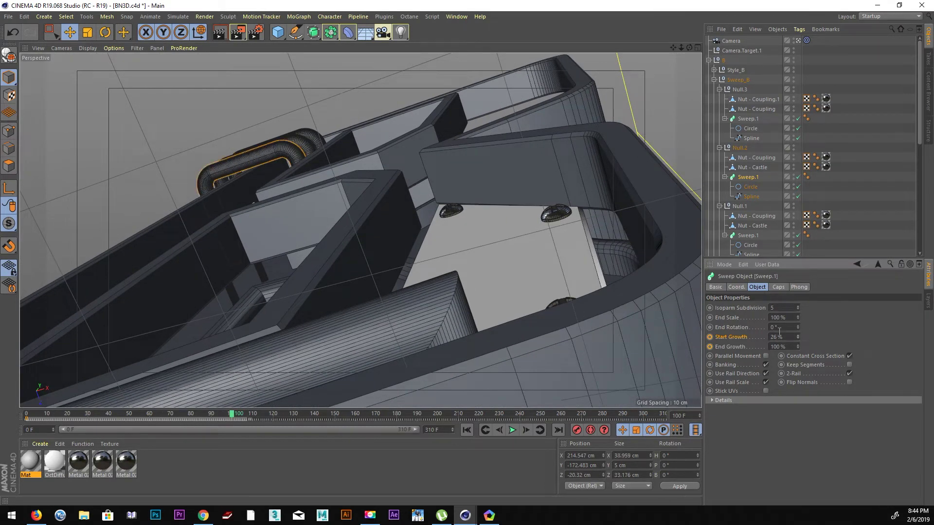
left_click(710, 337, "ctrl")
After a preview playback, re-key the frame 0 Start Growth at 73%
left_click(465, 432)
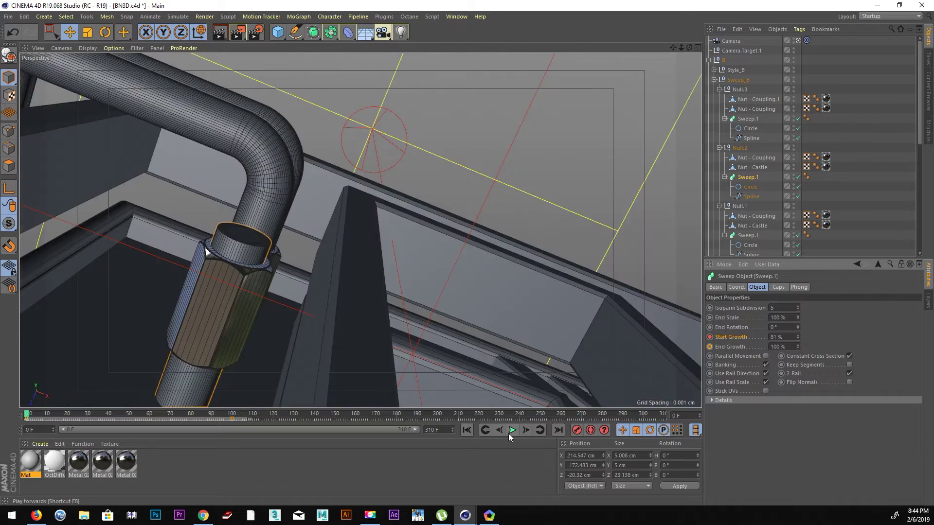
left_click(511, 434)
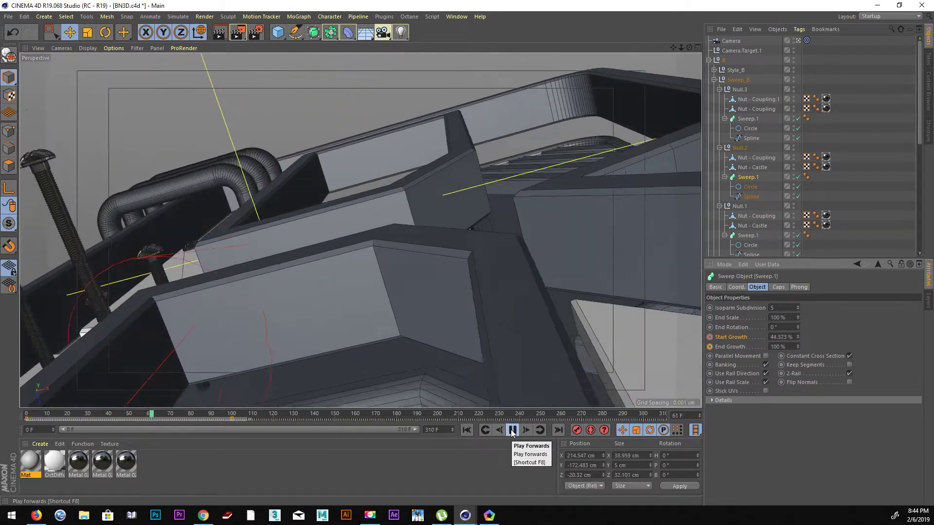
left_click(511, 430)
left_click_drag(257, 419, 12, 403)
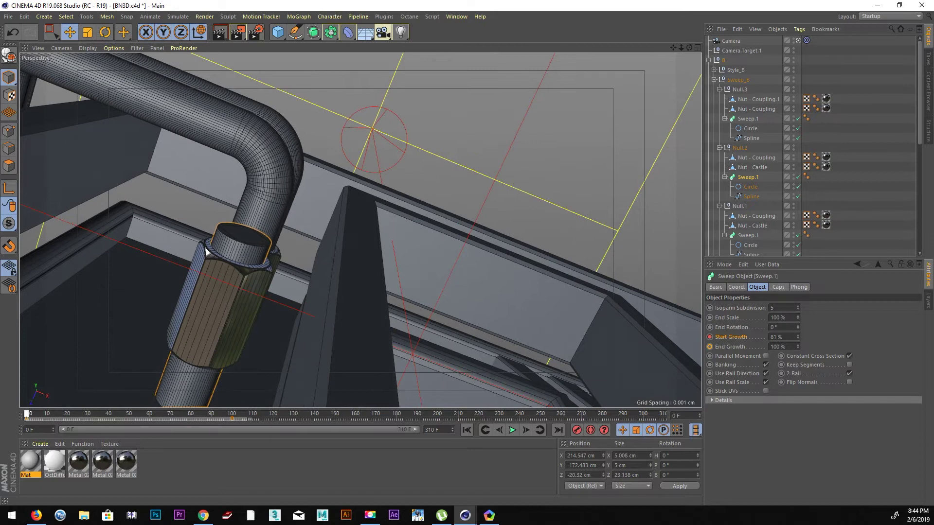
left_click_drag(798, 338, 798, 355)
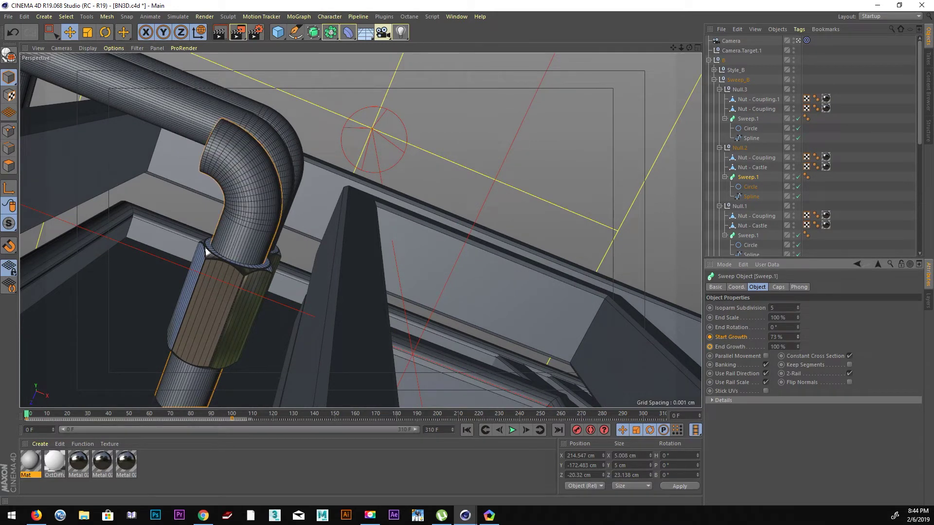
left_click(709, 337, "ctrl")
Replay the animation, then select Nut - Coupling and its animation keys
left_click(516, 431)
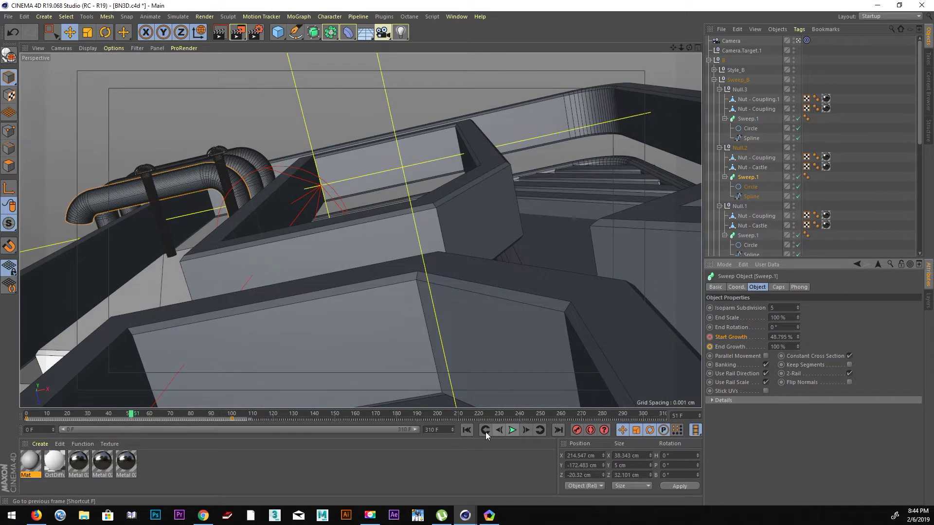
left_click(513, 430)
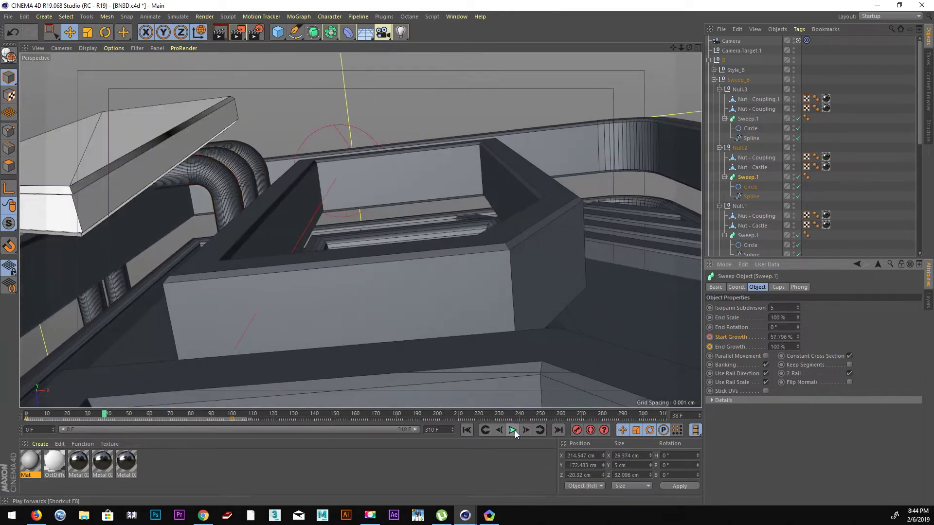
left_click_drag(104, 415, 81, 415)
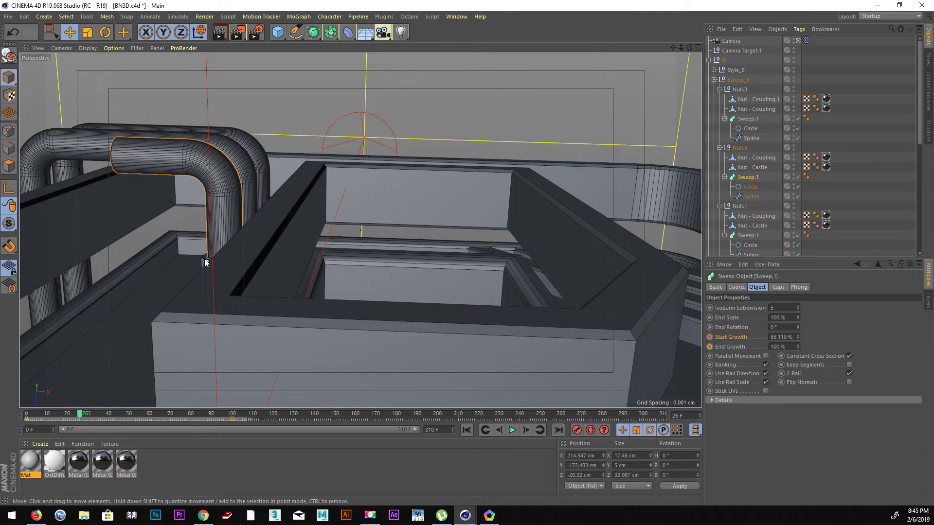
left_click(205, 262)
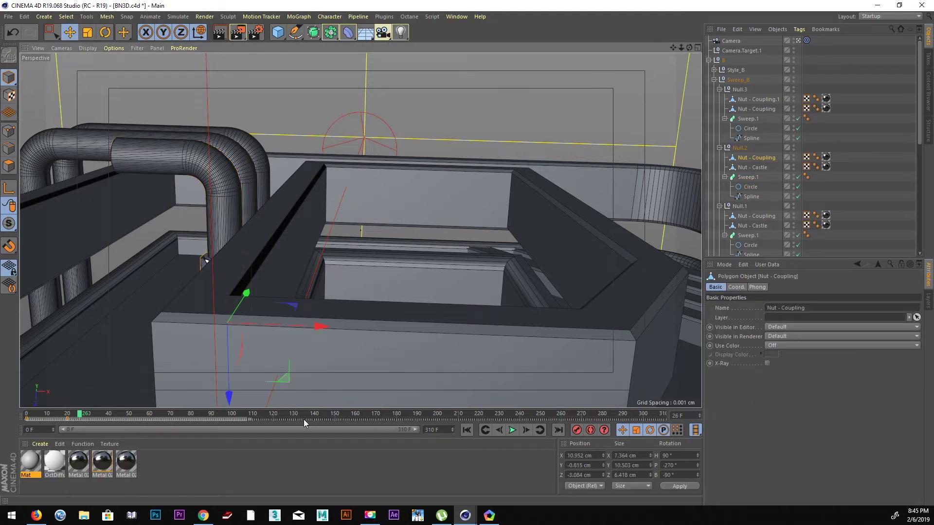
left_click_drag(304, 419, 76, 419)
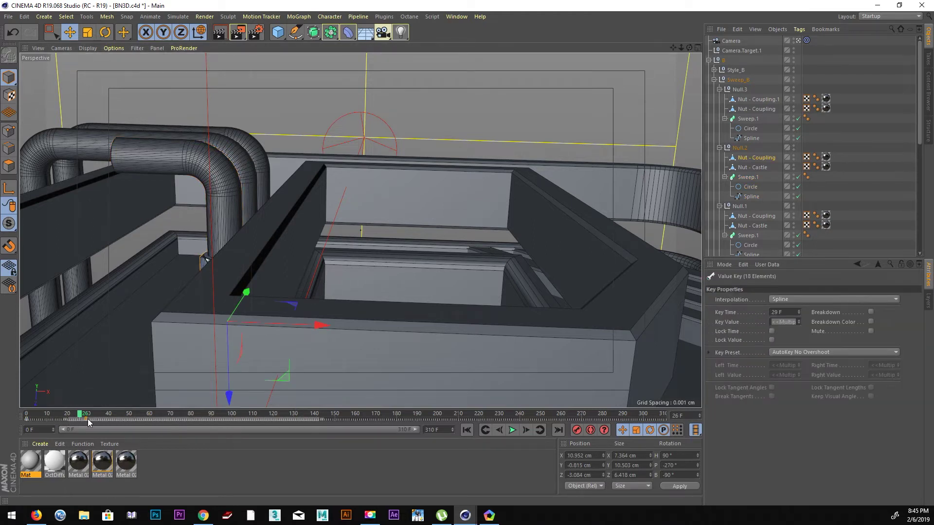
Replay the nut and pipe animation, then select the camera and its target
left_click(466, 430)
left_click(512, 430)
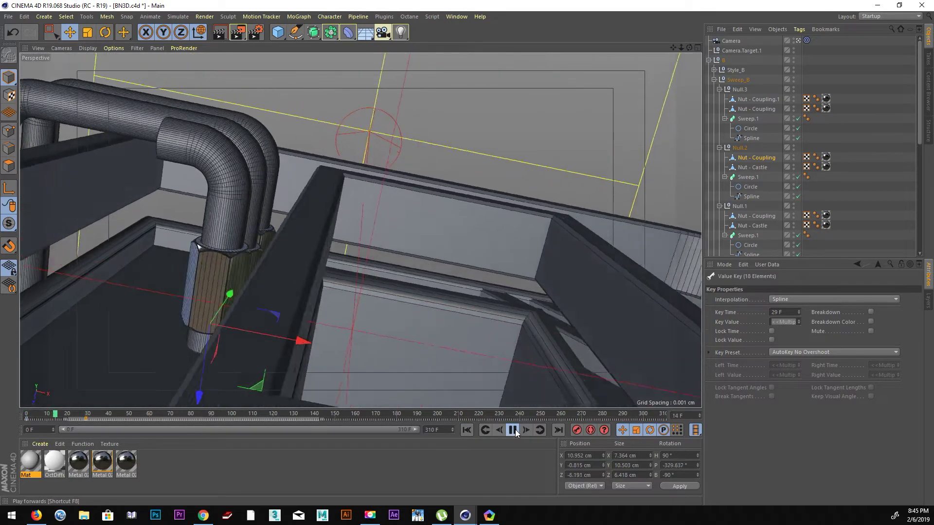
left_click(513, 430)
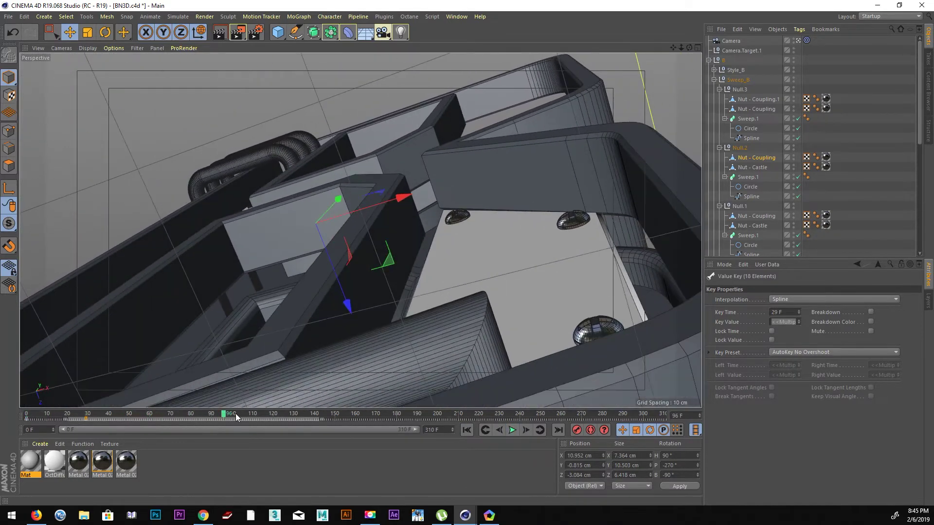
mouse_move(225, 417)
left_mouse_down()
mouse_move(42, 404)
mouse_move(25, 415)
left_mouse_up()
left_click(731, 41)
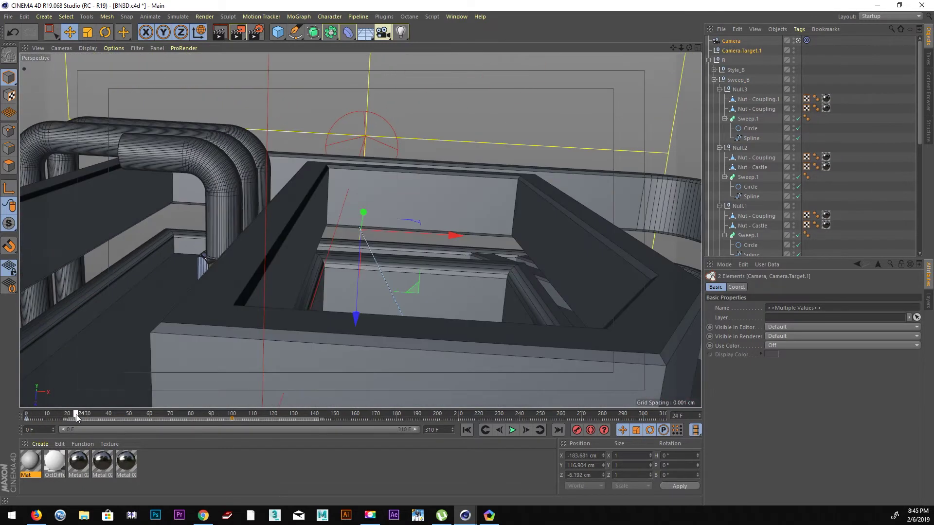
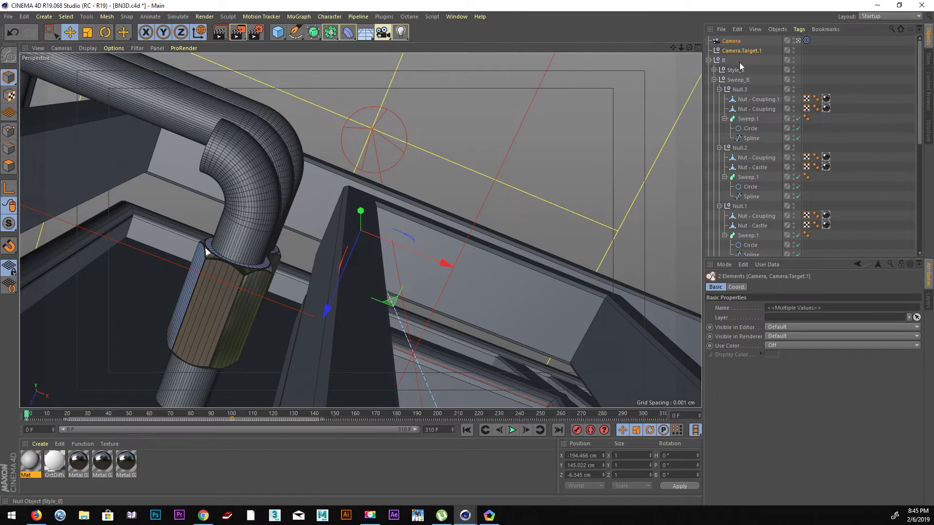
Bank the camera to about 25° with the Rotate tool as a trial tilt
left_click(109, 36)
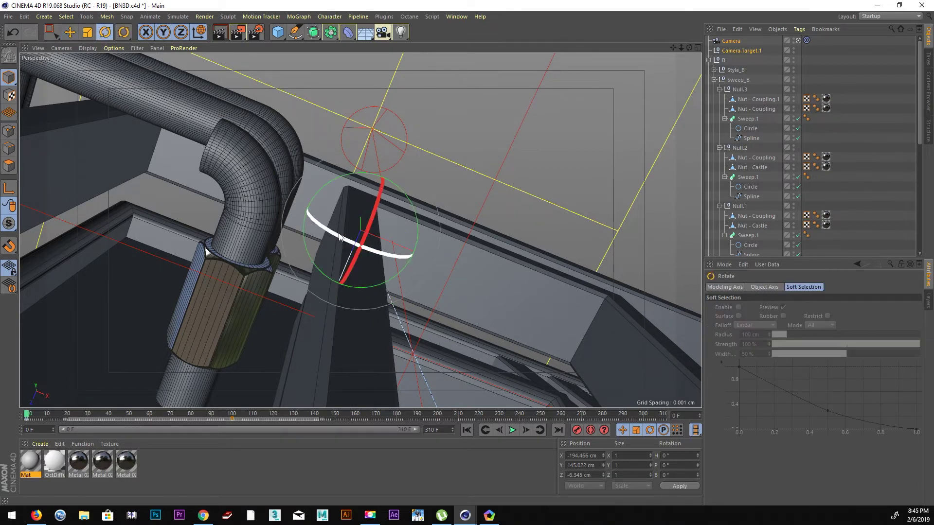
left_click_drag(375, 254, 351, 248)
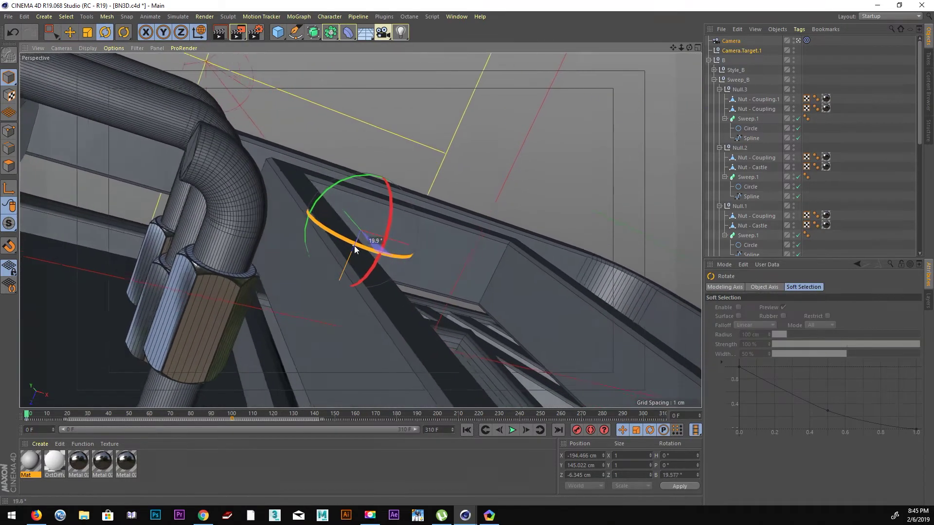
left_click_drag(351, 245, 363, 249)
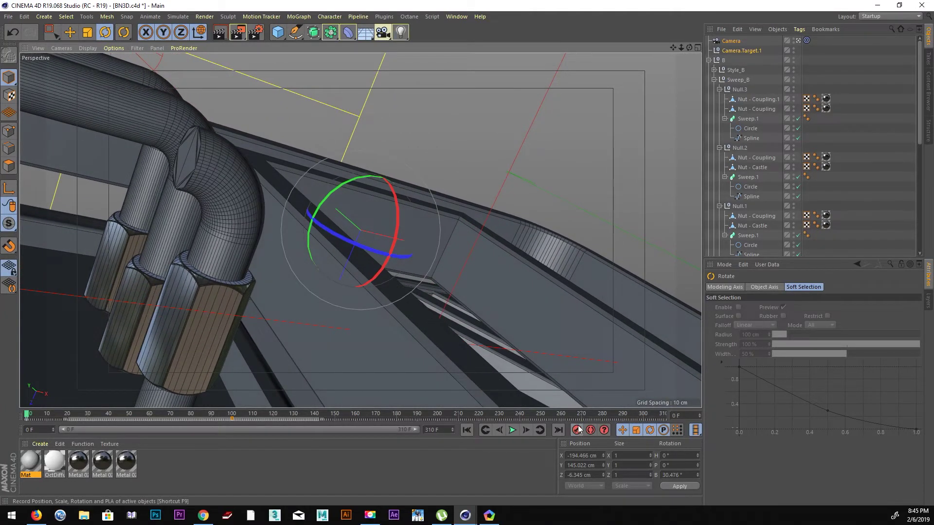
Preview the fly-through, scrub back, and undo the bank so it returns to 0°
left_click(516, 432)
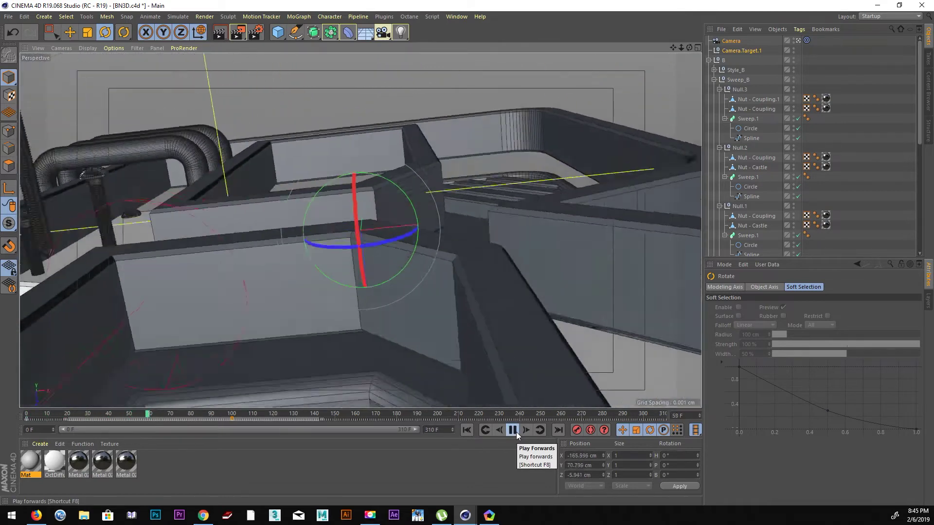
left_click(516, 431)
mouse_move(185, 414)
left_mouse_down()
mouse_move(30, 400)
mouse_move(145, 403)
mouse_move(68, 407)
mouse_move(188, 420)
mouse_move(164, 424)
mouse_move(230, 436)
mouse_move(77, 430)
mouse_move(89, 422)
left_mouse_up()
left_click(15, 35)
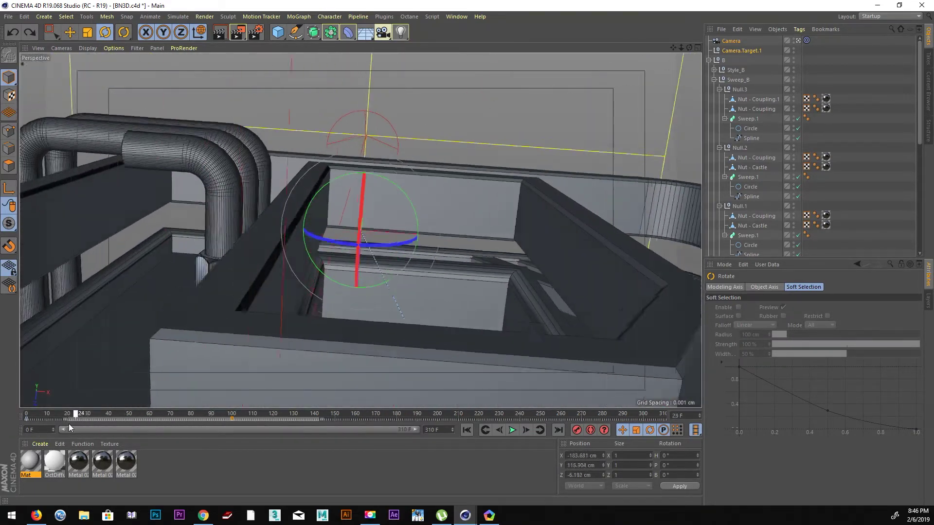
Retime the camera key to frame 181 and preview the fly-through from the start
left_click_drag(232, 419, 406, 427)
mouse_move(68, 416)
left_mouse_down()
mouse_move(35, 417)
mouse_move(145, 424)
left_mouse_up()
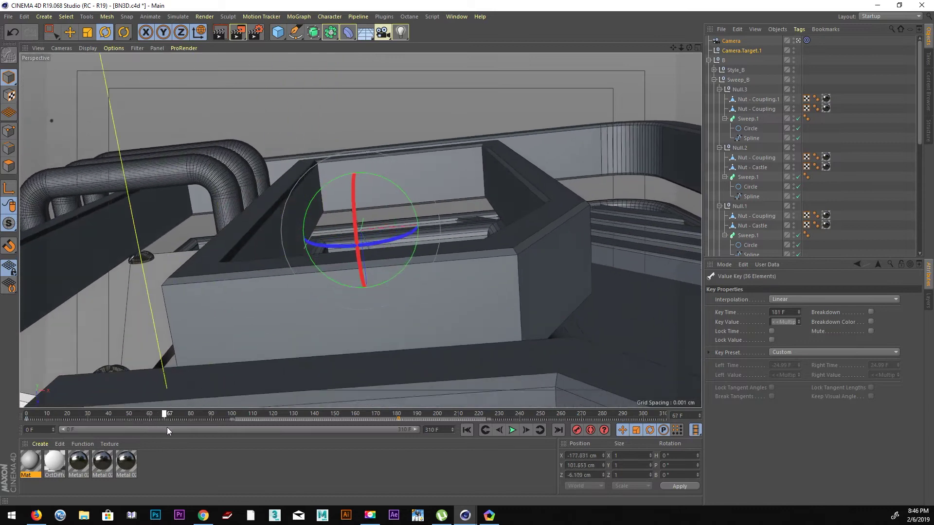
key("shift+f")
left_click(513, 432)
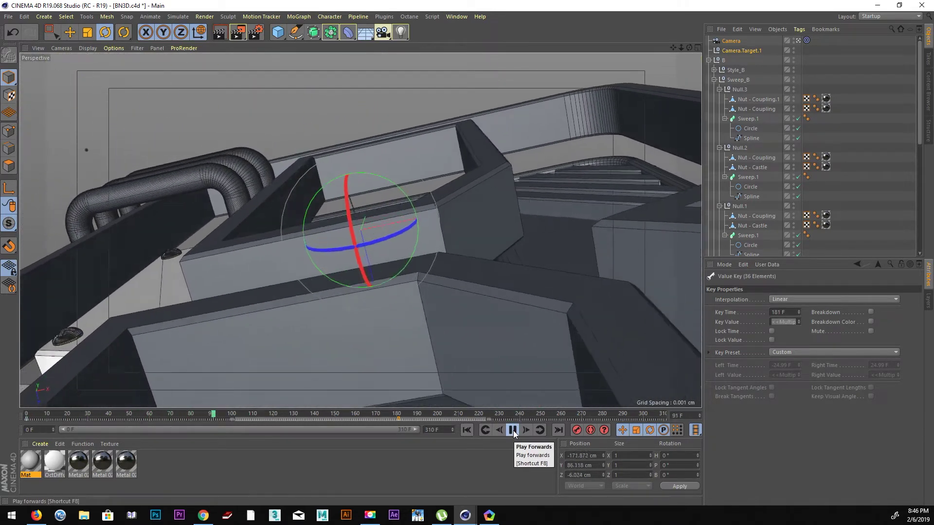
left_click(514, 431)
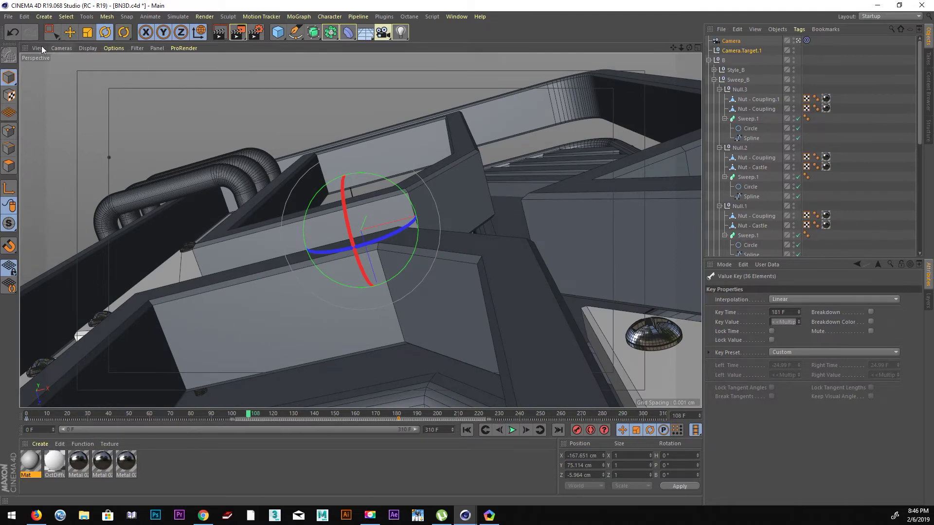
Restore the camera key to frame 100, replay the animation, and show the camera types list
left_click(11, 34)
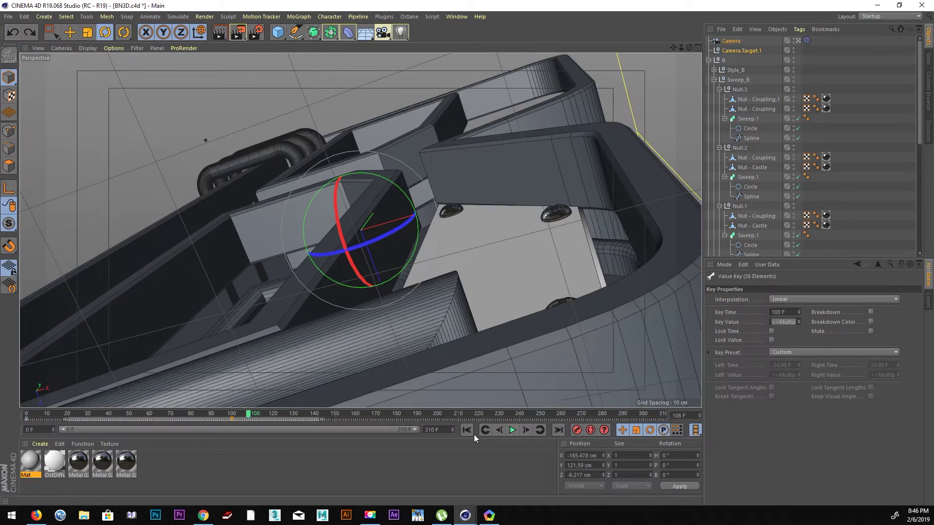
left_click(513, 429)
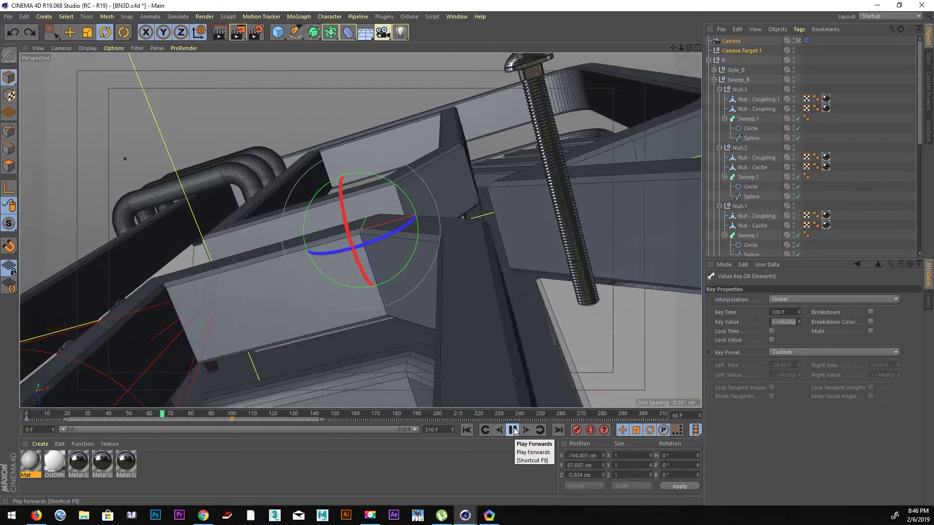
left_click(514, 431)
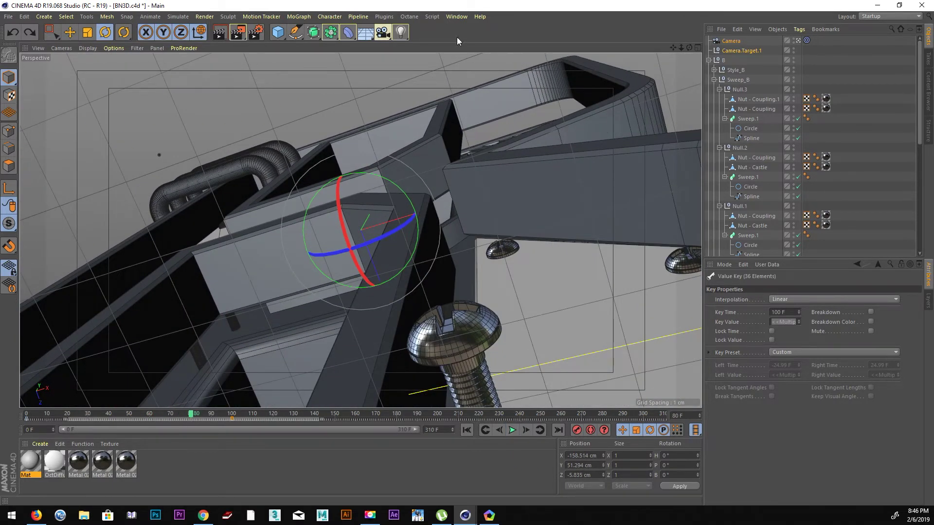
left_click(386, 34)
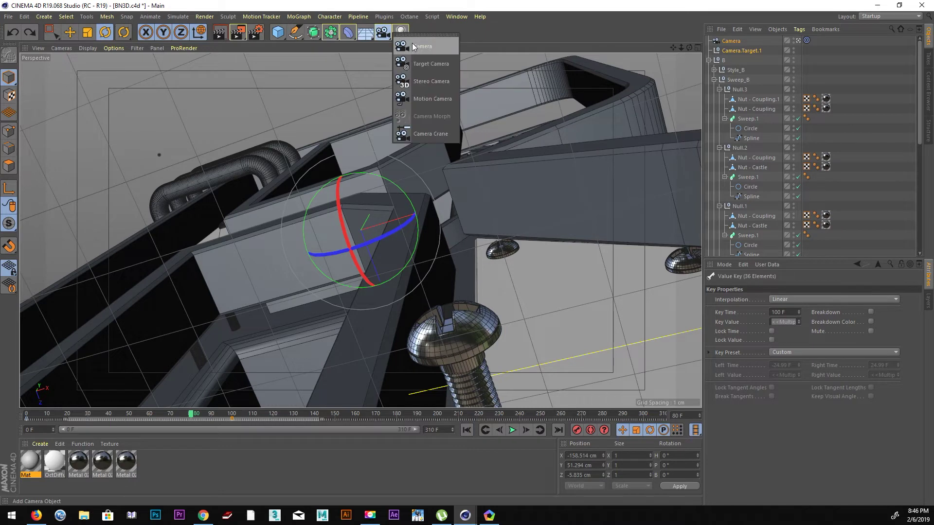
Discard the new target camera and duplicate Camera and Camera.Target instead
left_click(439, 63)
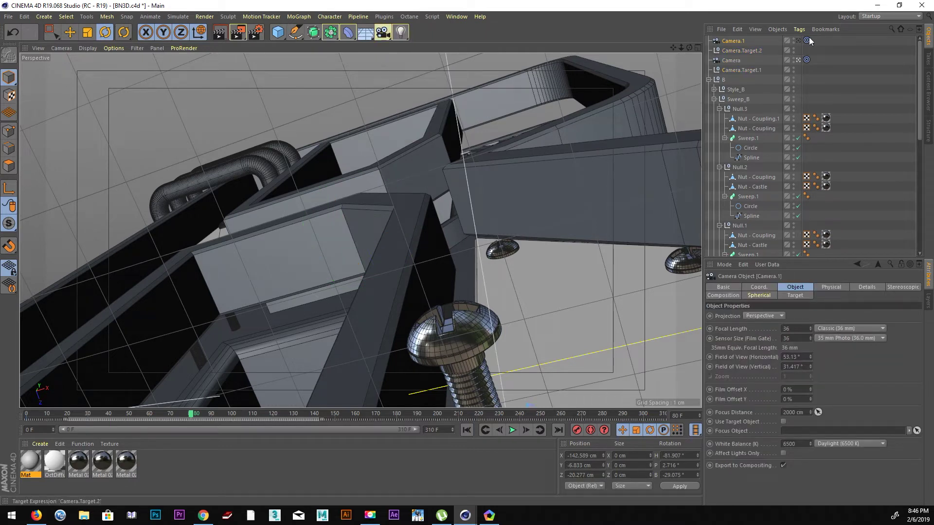
left_click(733, 47)
key("ctrl+z")
key("ctrl+z")
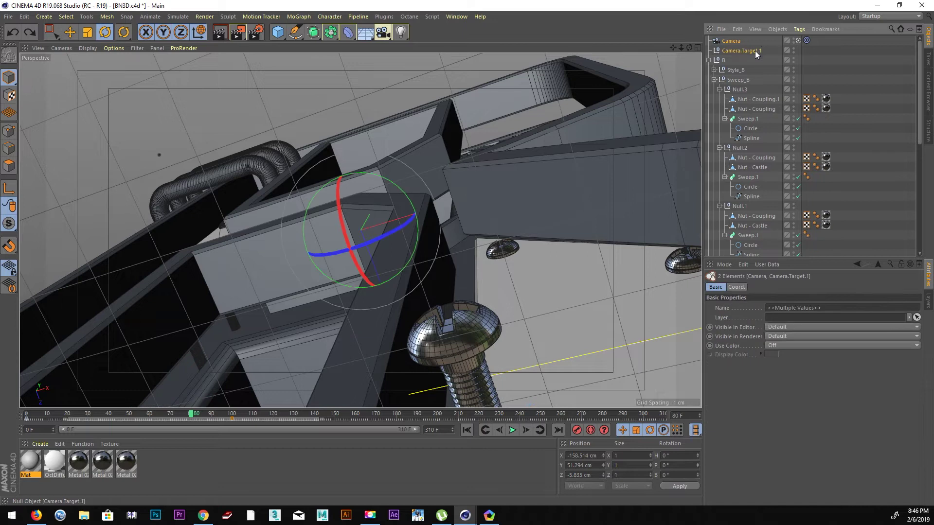
left_click_drag(737, 40, 742, 39, "ctrl")
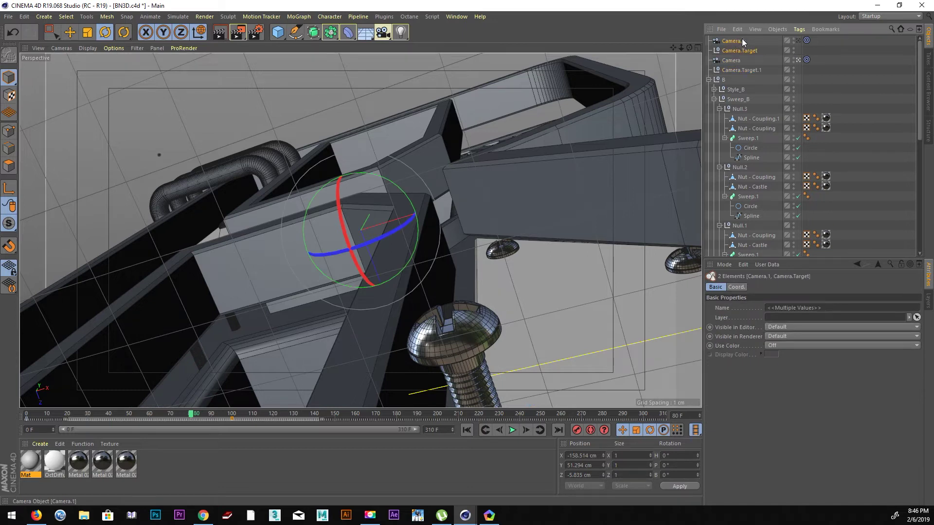
left_click(798, 41)
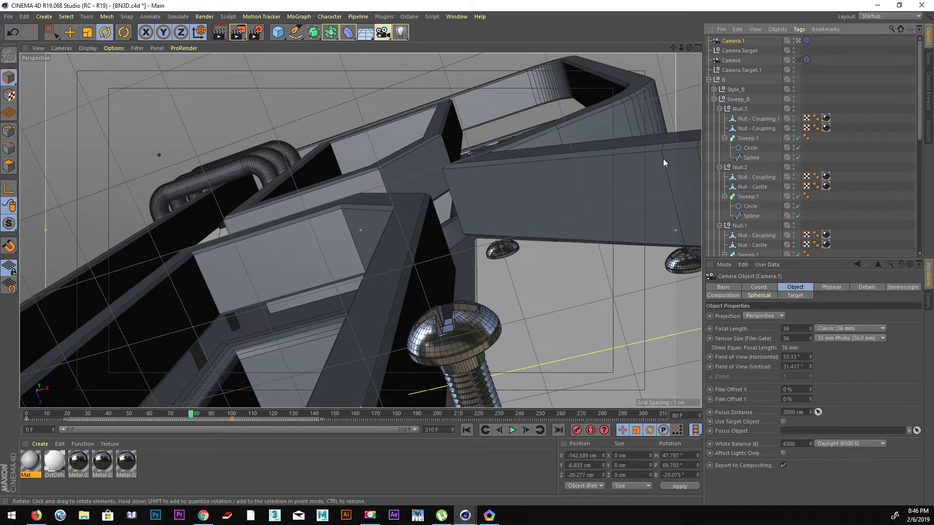
key("ctrl+z")
Delete all animation keys from the copied Camera.1
left_click_drag(191, 414, 233, 415)
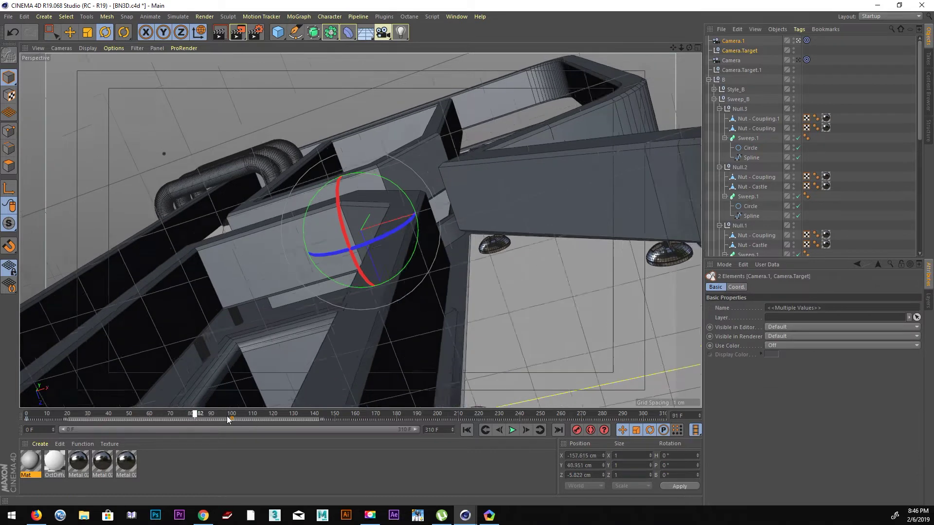
left_click_drag(365, 418, 36, 418)
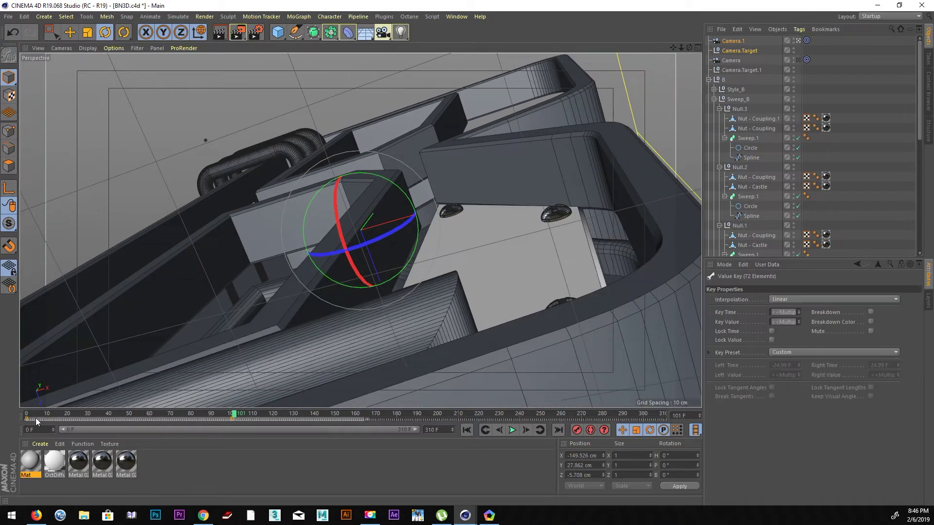
right_click(48, 415)
left_click(27, 434)
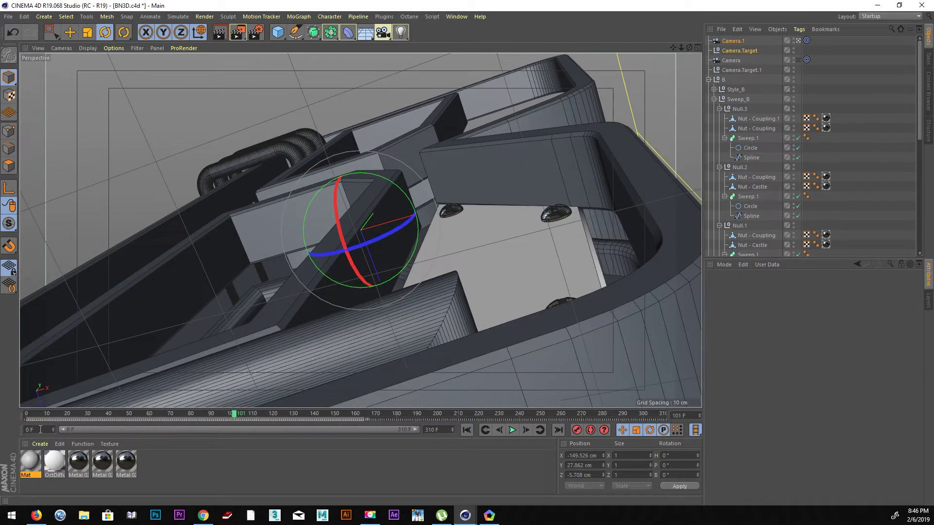
left_click_drag(241, 419, 29, 416)
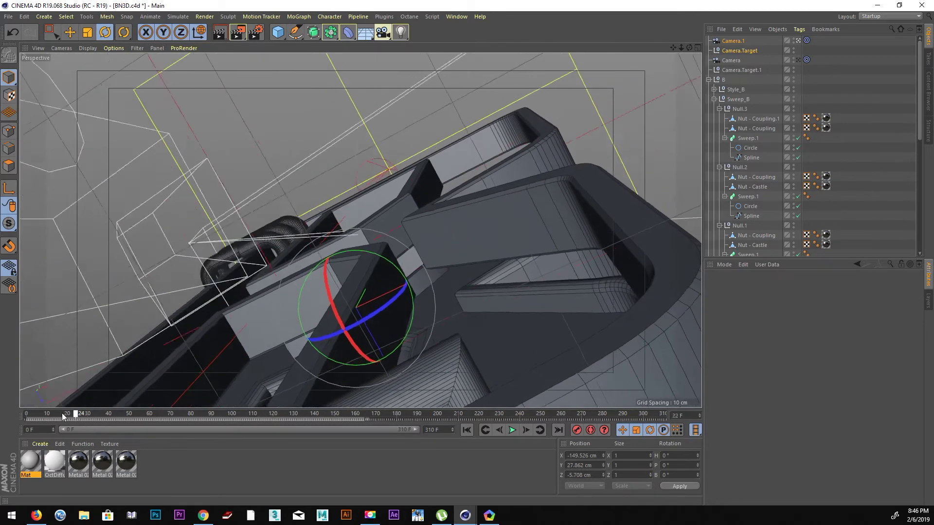
mouse_move(504, 328)
left_mouse_down("alt")
mouse_move(431, 344)
mouse_move(376, 392)
mouse_move(386, 355)
mouse_move(456, 323)
mouse_move(419, 329)
mouse_move(380, 291)
mouse_move(333, 183)
mouse_move(457, 252)
mouse_move(438, 273)
left_mouse_up("alt")
Move Camera.Target in the Top view and raise it in the side view
left_click(740, 50)
middle_click(507, 162)
key("e")
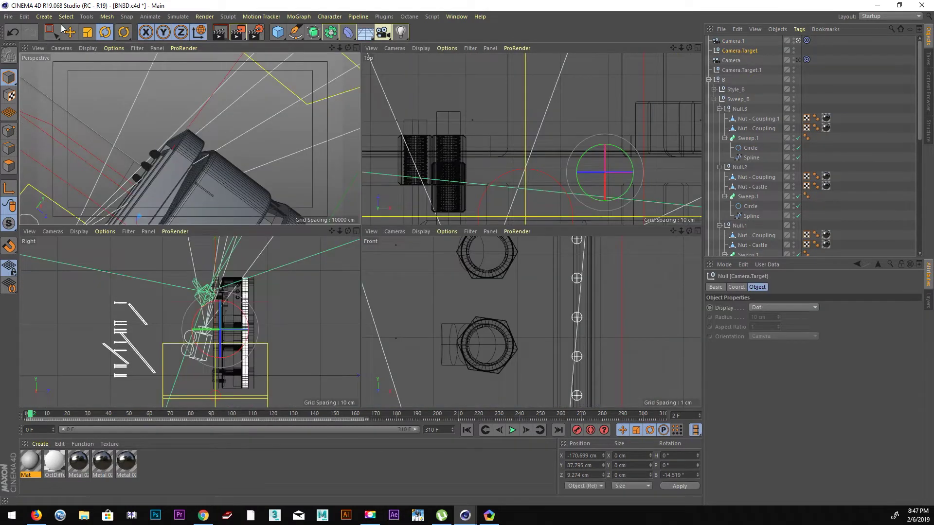
scroll(503, 174, "down", 4)
scroll(563, 163, "up", 2)
left_click_drag(580, 162, 569, 125)
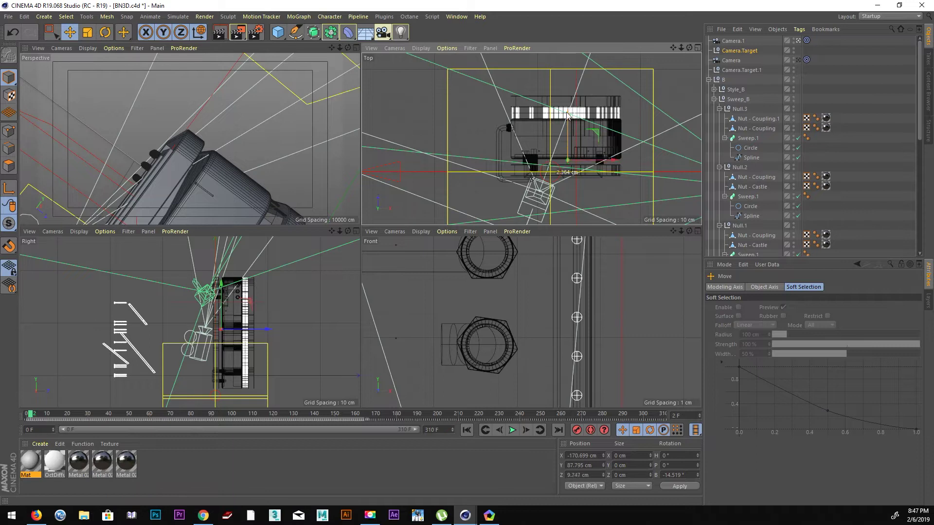
mouse_move(233, 325)
left_mouse_down()
mouse_move(259, 304)
mouse_move(275, 307)
left_mouse_up()
middle_click(239, 188)
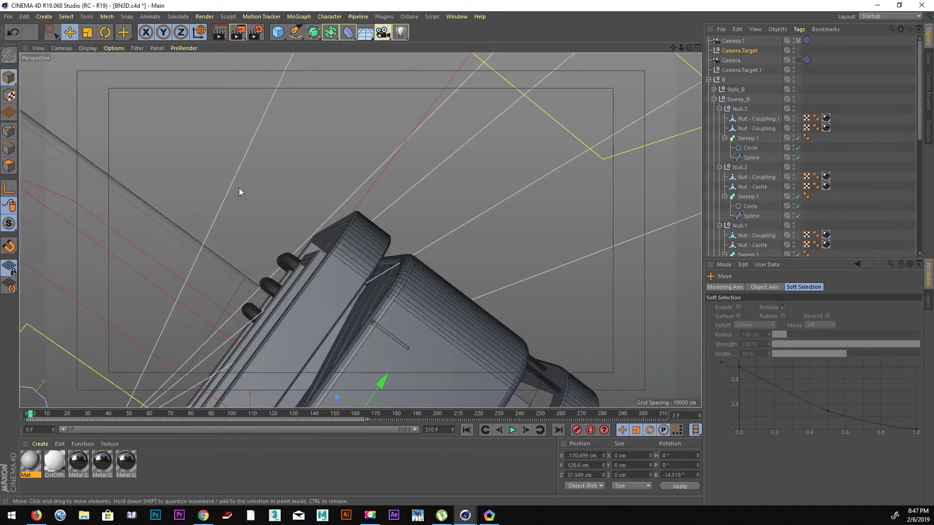
Reposition Camera.1 lower and to the left in the side and front views
left_click(738, 42)
mouse_move(400, 255)
left_mouse_down("alt")
mouse_move(388, 272)
mouse_move(397, 249)
left_mouse_up("alt")
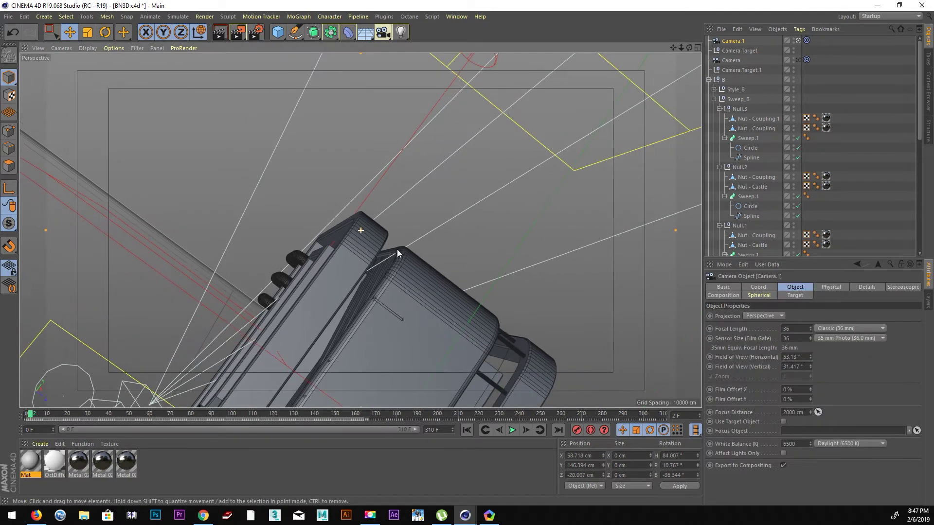
middle_click(401, 246)
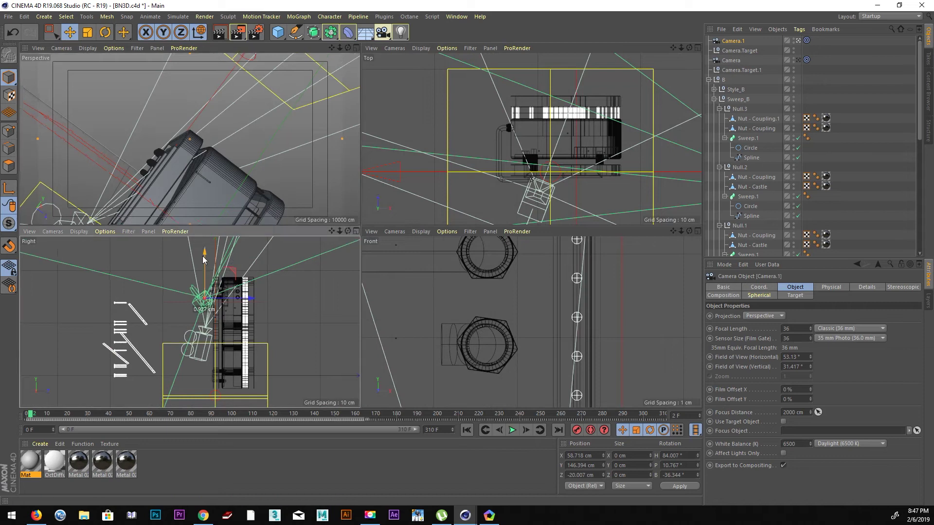
left_click_drag(211, 272, 199, 265)
scroll(507, 179, "down", 2)
scroll(508, 179, "down", 1)
scroll(466, 320, "down", 6)
scroll(455, 313, "down", 3)
scroll(580, 293, "down", 2)
mouse_move(634, 279)
left_mouse_down()
mouse_move(555, 300)
mouse_move(544, 273)
left_mouse_up()
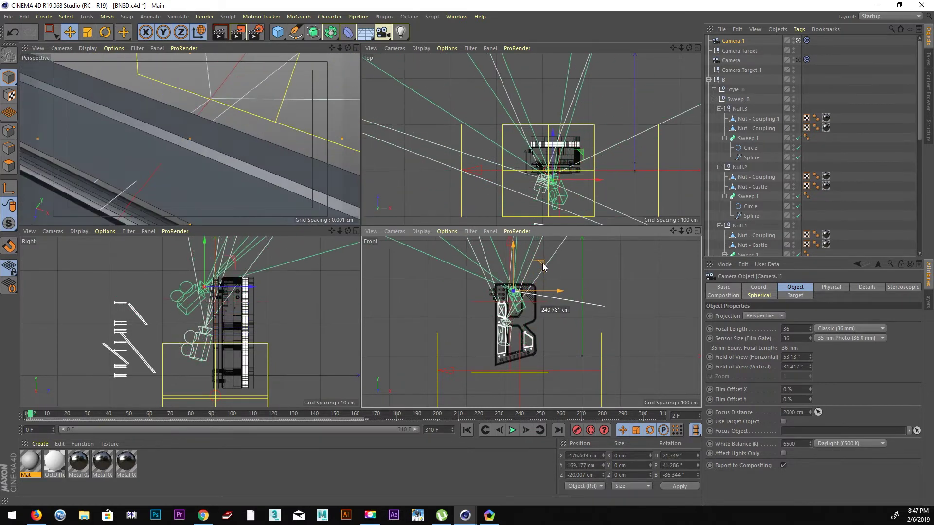
left_click_drag(543, 273, 546, 309)
mouse_move(190, 192)
left_mouse_down("alt")
mouse_move(159, 194)
mouse_move(228, 193)
left_mouse_up("alt")
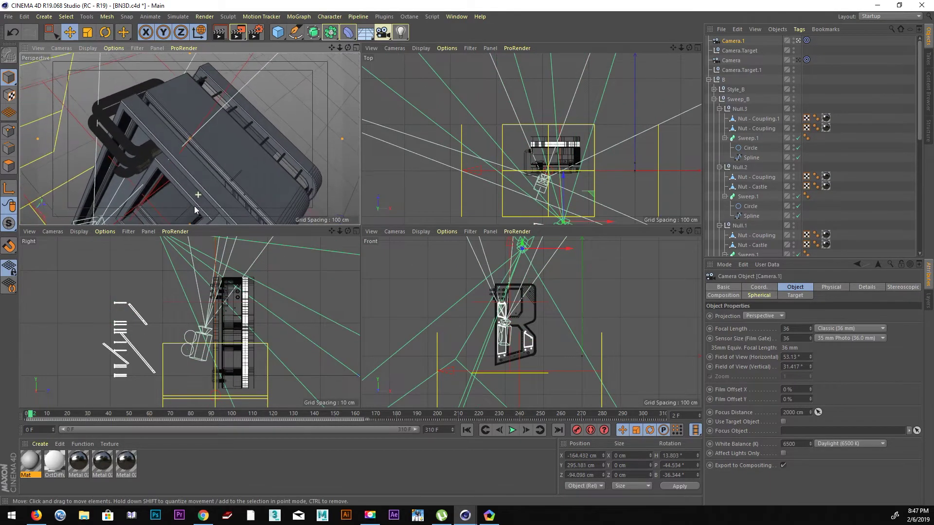
Lower Camera.Target slightly, then move Camera.1 and its target together
left_click(739, 50)
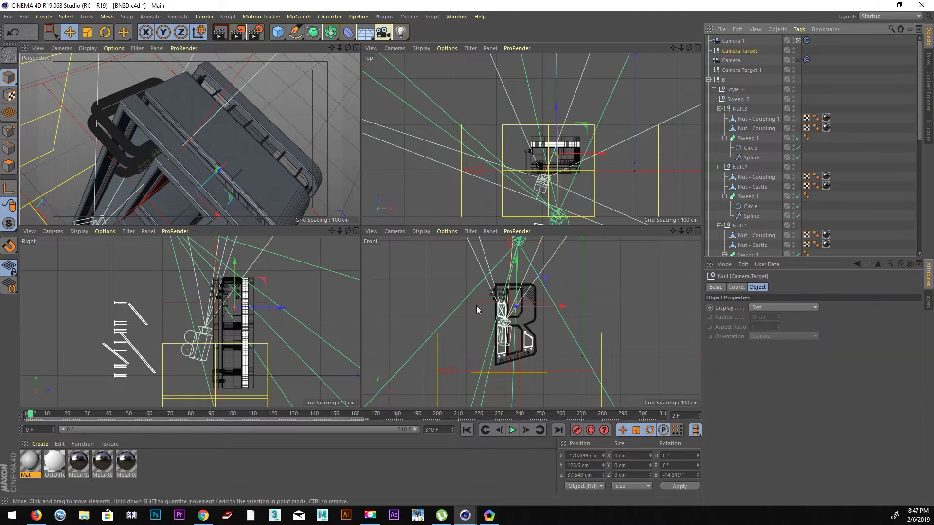
left_click_drag(519, 267, 519, 270)
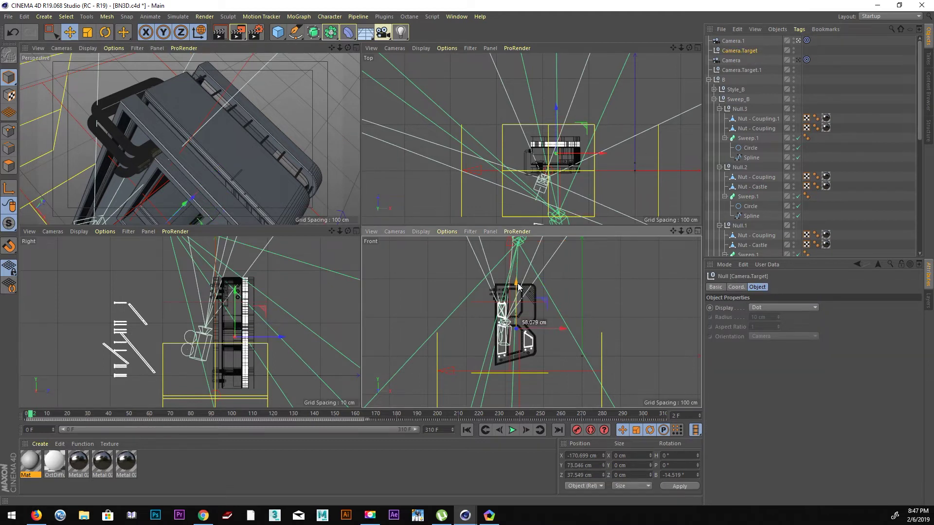
left_click(732, 41, "ctrl")
left_click_drag(234, 150, 221, 158)
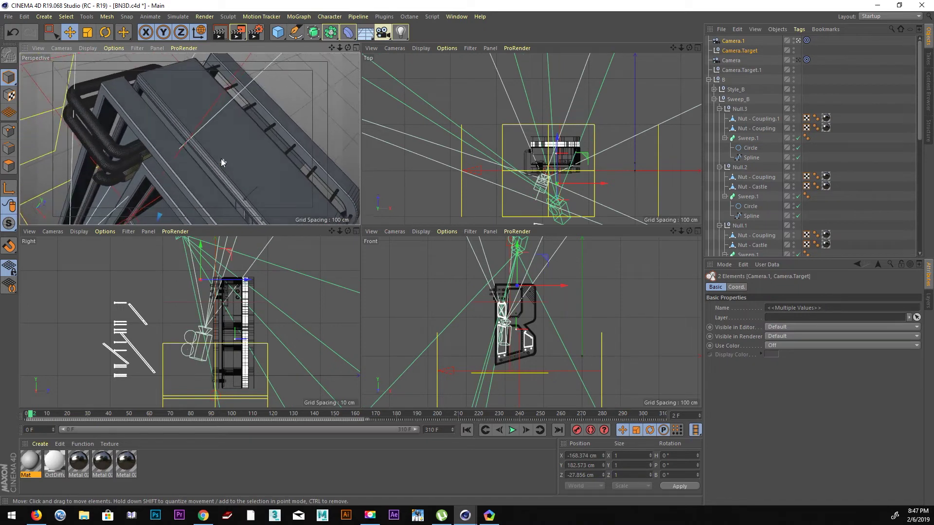
left_click(739, 51)
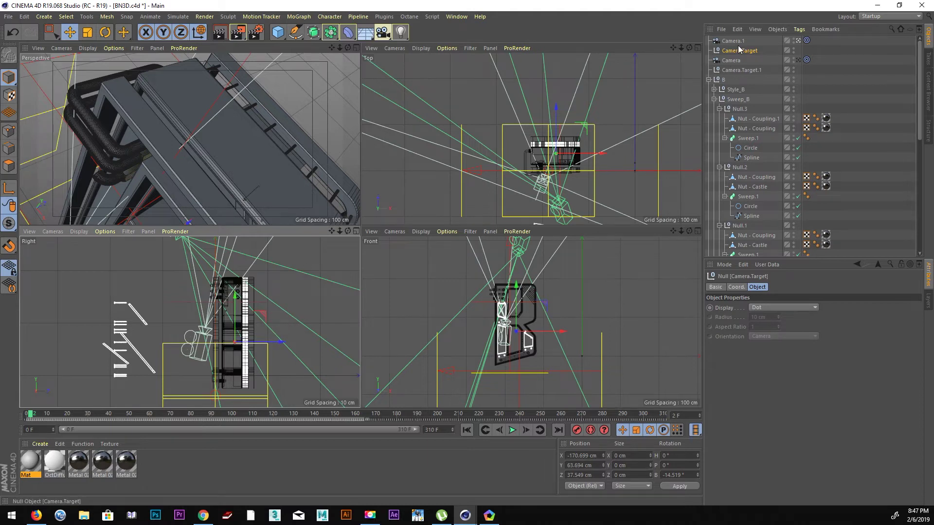
Nudge the camera pair, then raise Camera.Target about 7 cm to Y 78.519 cm
left_click(314, 295)
scroll(247, 285, "down", 3)
middle_click_drag(216, 243, 215, 279, "alt")
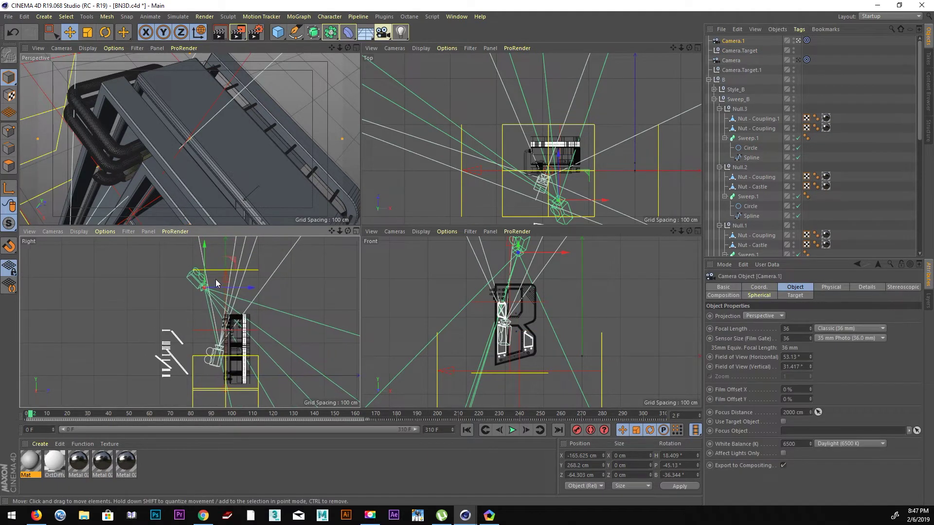
left_click(739, 50, "ctrl")
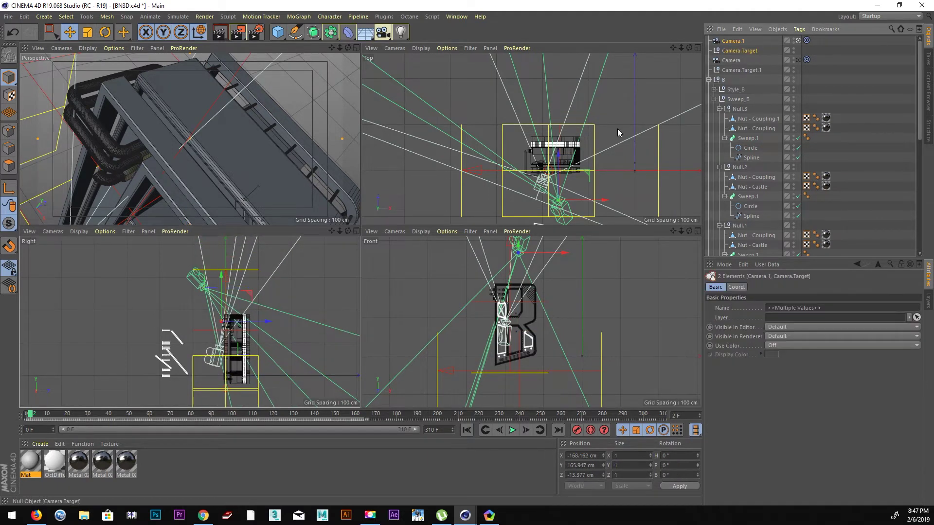
left_click_drag(223, 276, 224, 278)
left_click(742, 70)
left_click(744, 51)
left_click_drag(241, 315, 270, 252)
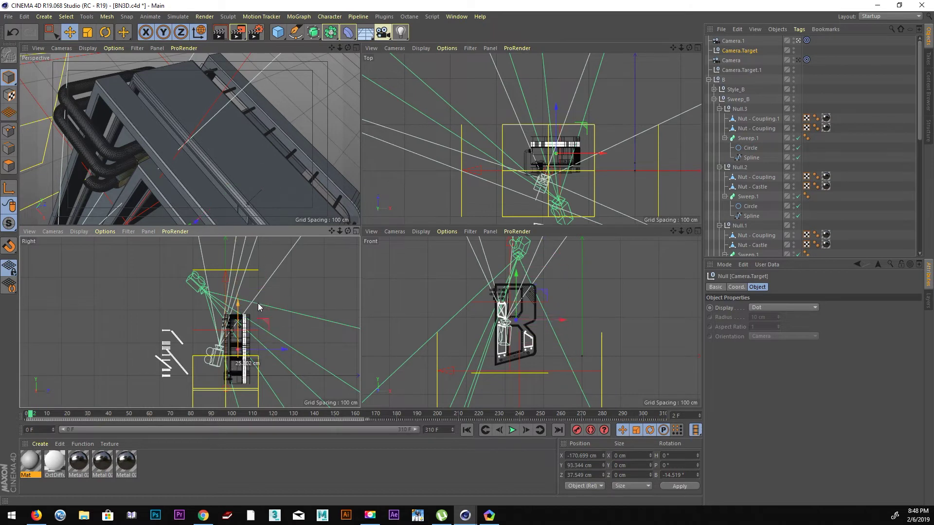
Look through Camera.1, scrub to frame 91, and select Camera.Target
left_click(806, 41)
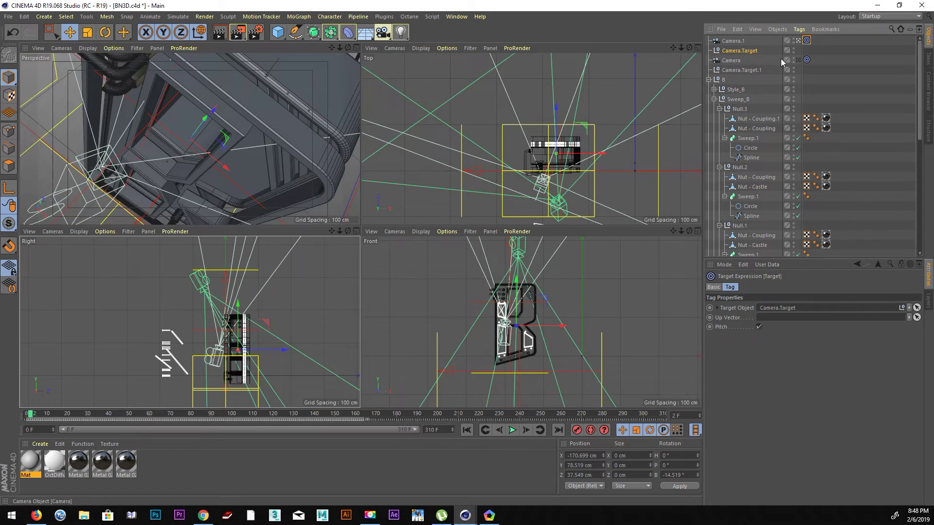
left_click(798, 60)
left_click(741, 70)
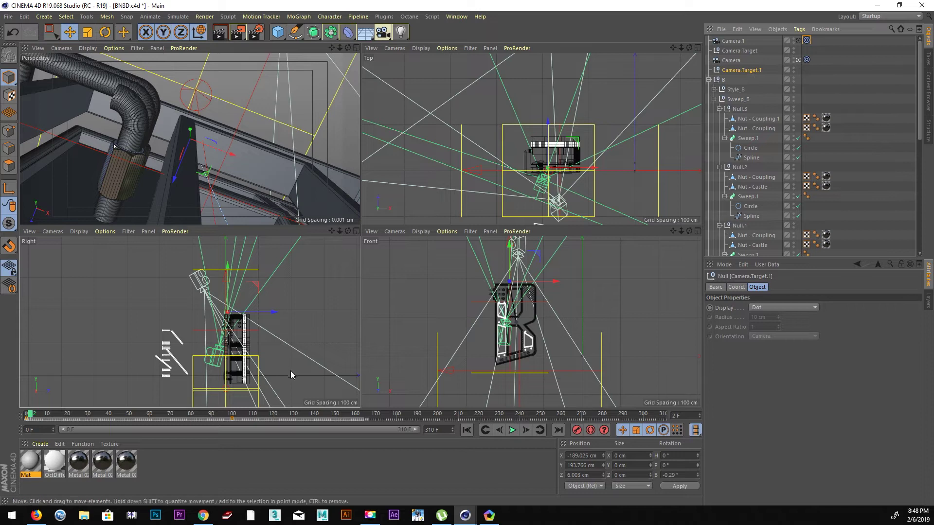
left_click_drag(39, 410, 214, 419)
left_click(732, 42)
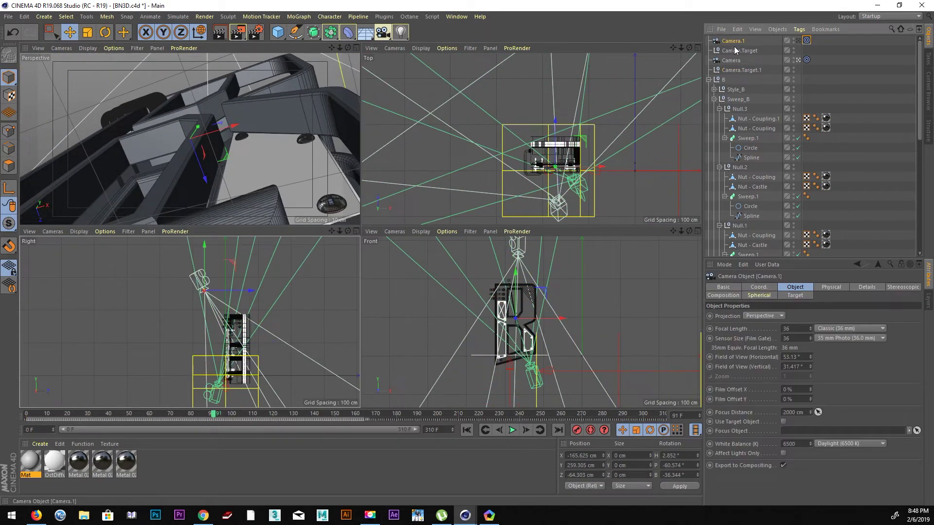
left_click(739, 50, "ctrl")
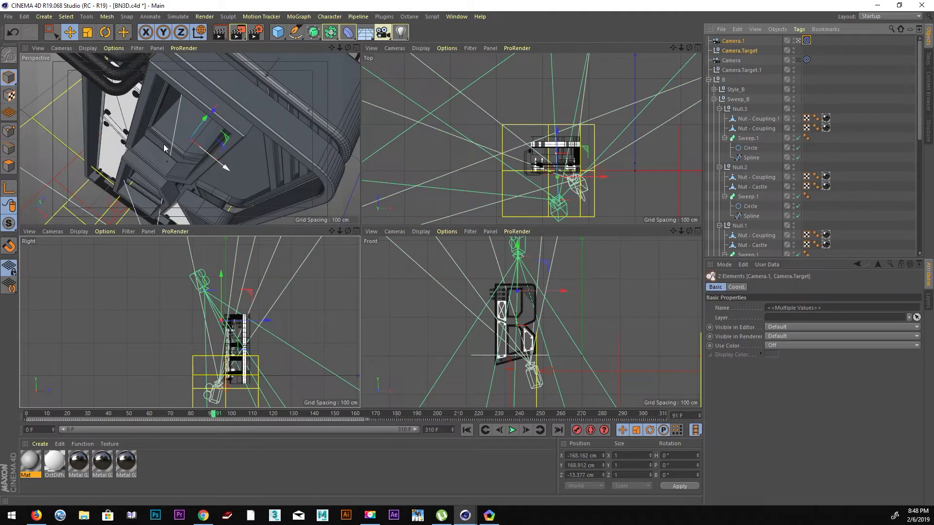
left_click(739, 51)
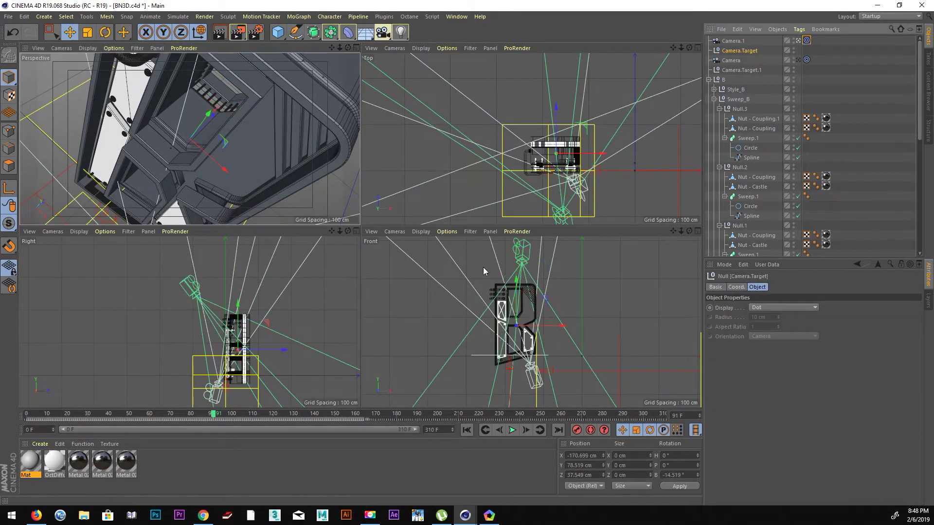
Move Camera.Target about 17 cm in the Top view to Z 33.984 cm
scroll(556, 168, "up", 2)
scroll(557, 160, "up", 2)
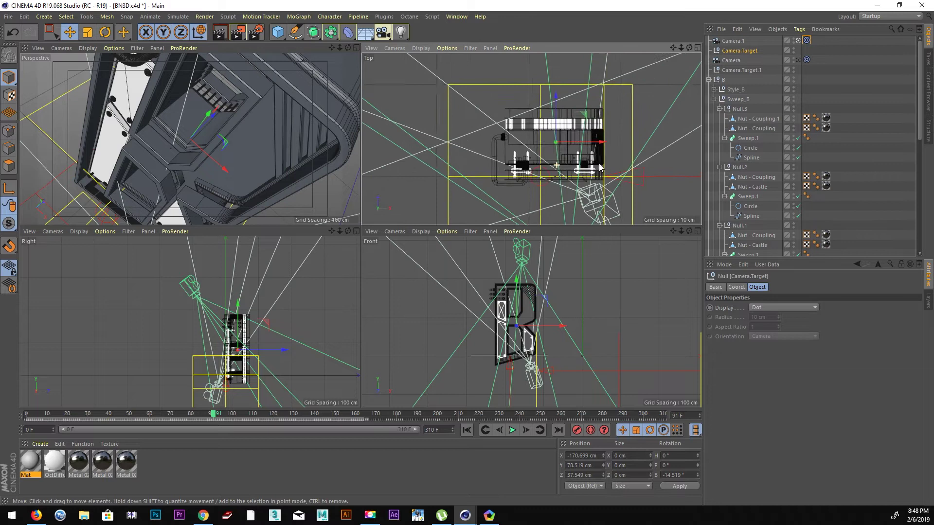
scroll(556, 146, "up", 2)
left_click_drag(555, 99, 556, 83)
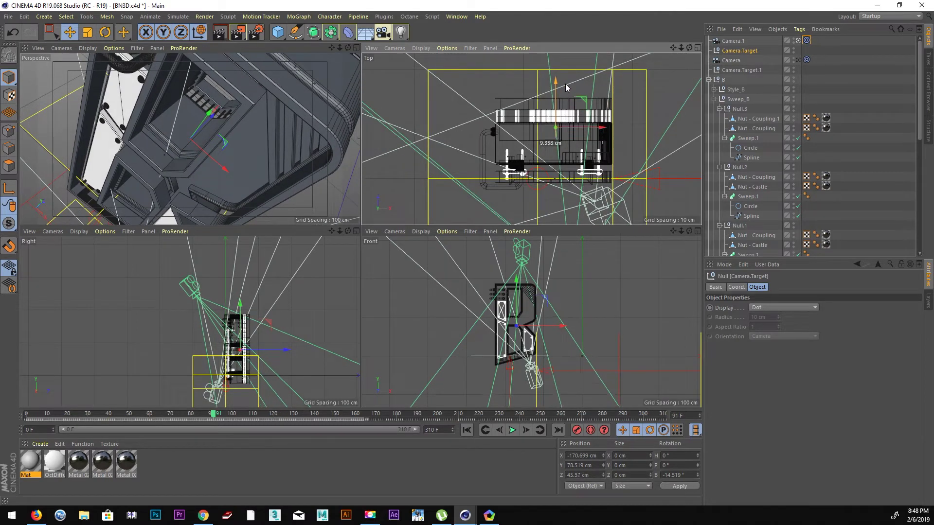
mouse_move(274, 108)
left_mouse_down("alt")
mouse_move(287, 95)
mouse_move(268, 113)
left_mouse_up("alt")
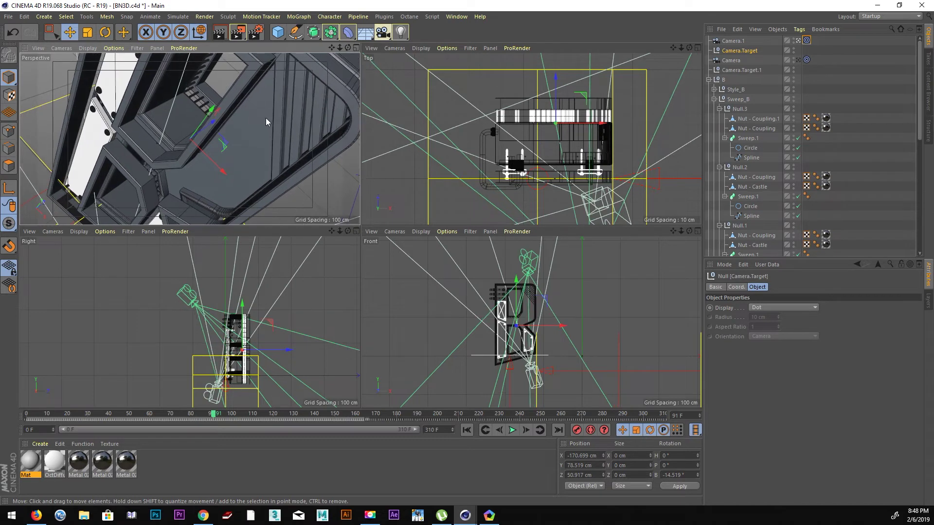
middle_click(265, 118)
middle_click(481, 147)
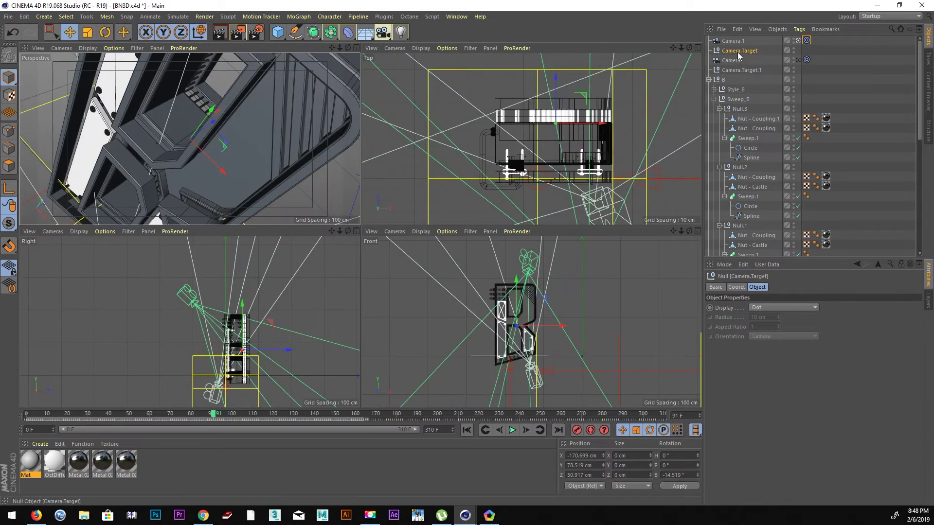
left_click_drag(556, 83, 558, 102)
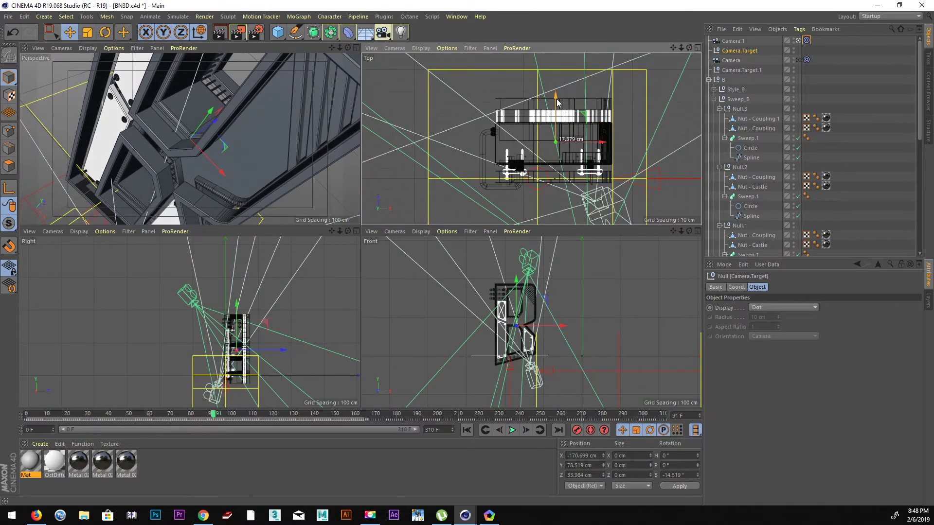
Move Camera.1 in the Right view to Z -124.792 cm with pitch -45.791°
left_click(260, 167)
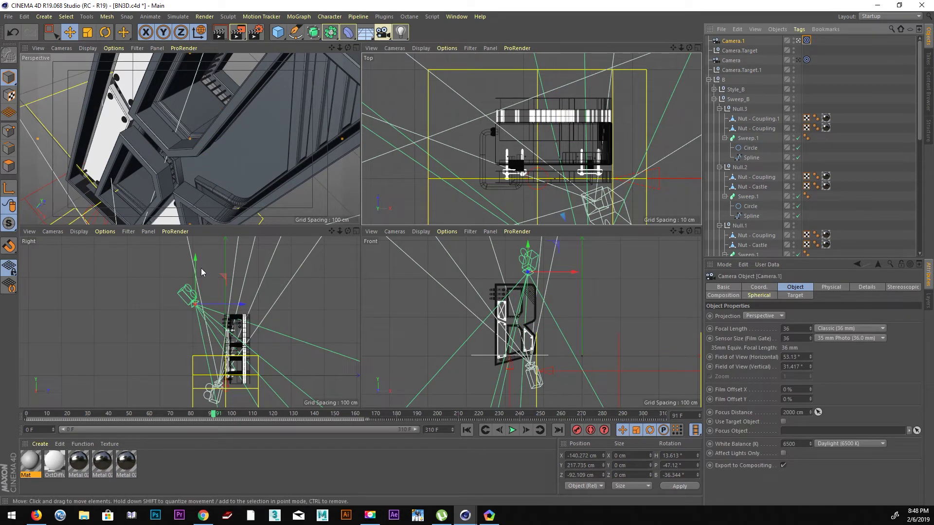
left_click_drag(199, 262, 200, 252)
left_click_drag(258, 139, 255, 130, "alt")
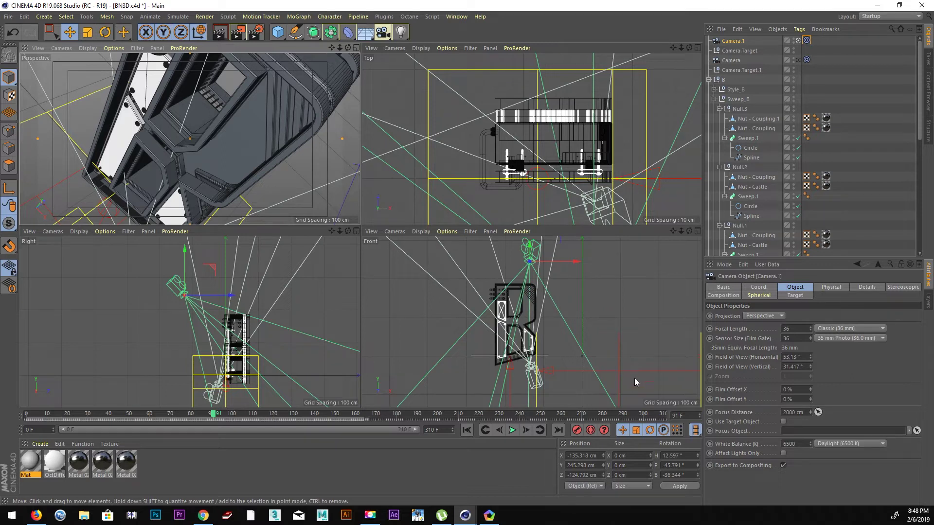
left_click(490, 516)
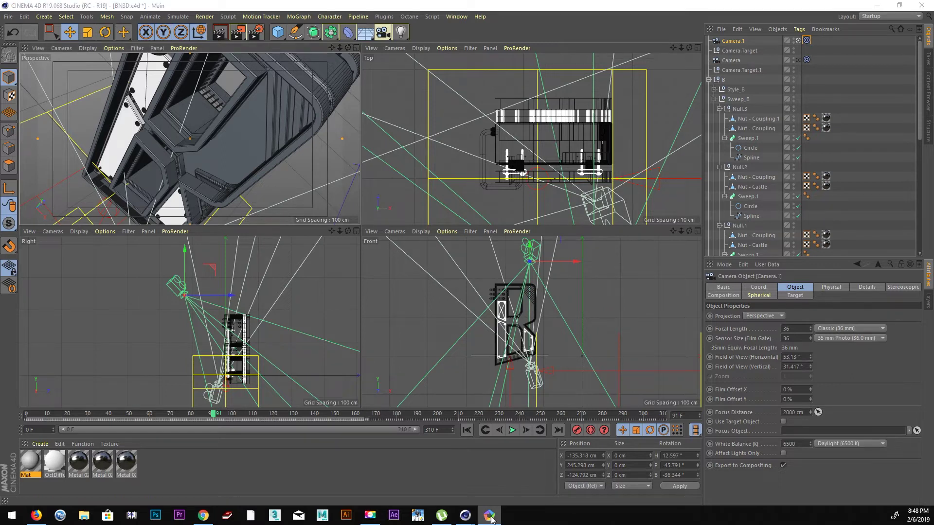
left_click(366, 519)
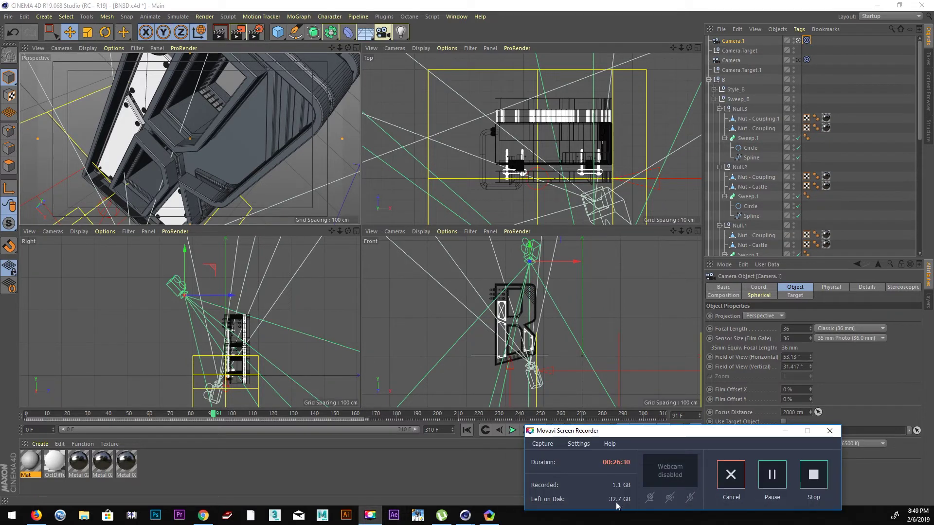
left_click(772, 481)
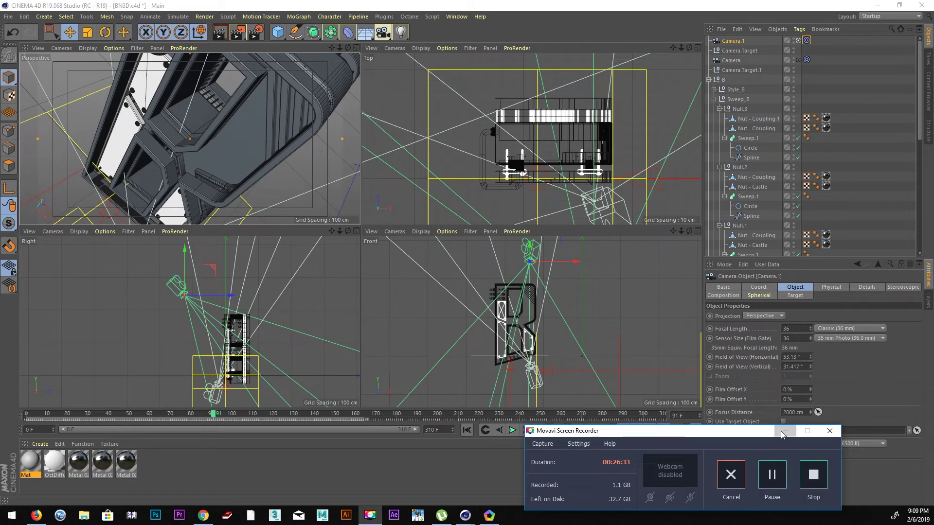
left_click(783, 432)
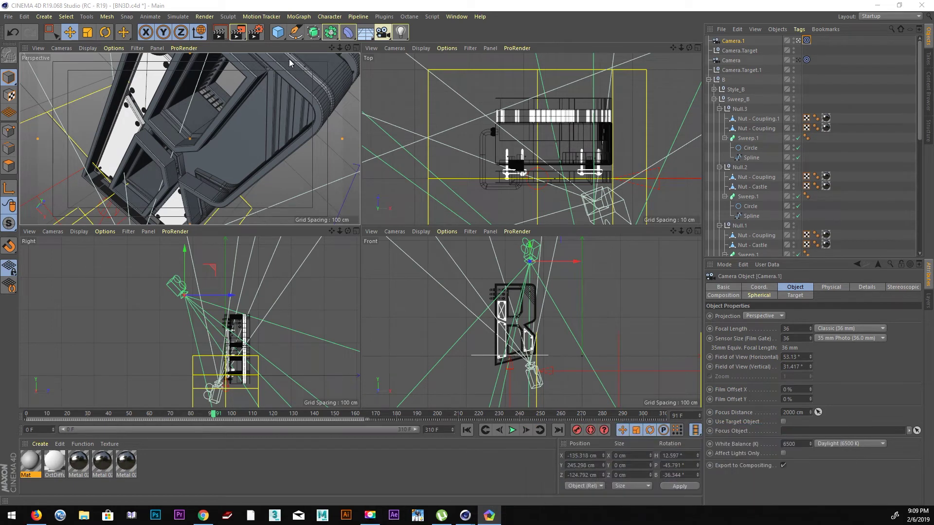
Select Line_B-Front and trial reducing its extrusion depth from 10 to 8 cm
left_click(516, 325)
scroll(751, 160, "down", 5)
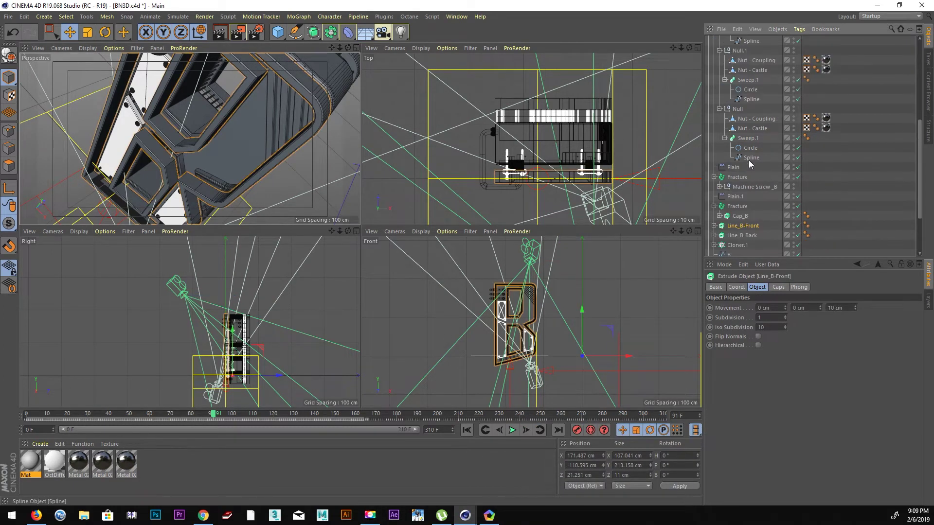
scroll(747, 227, "down", 2)
left_click(736, 177)
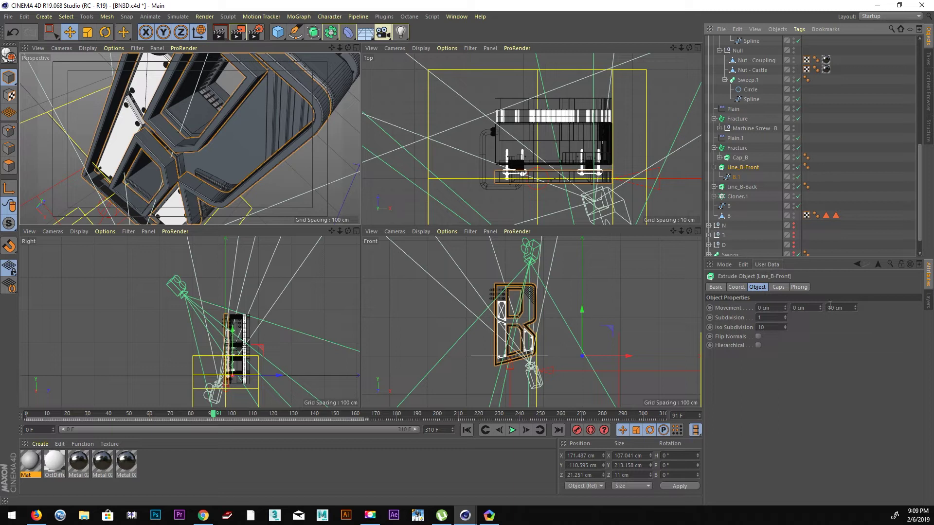
left_click_drag(854, 308, 855, 323)
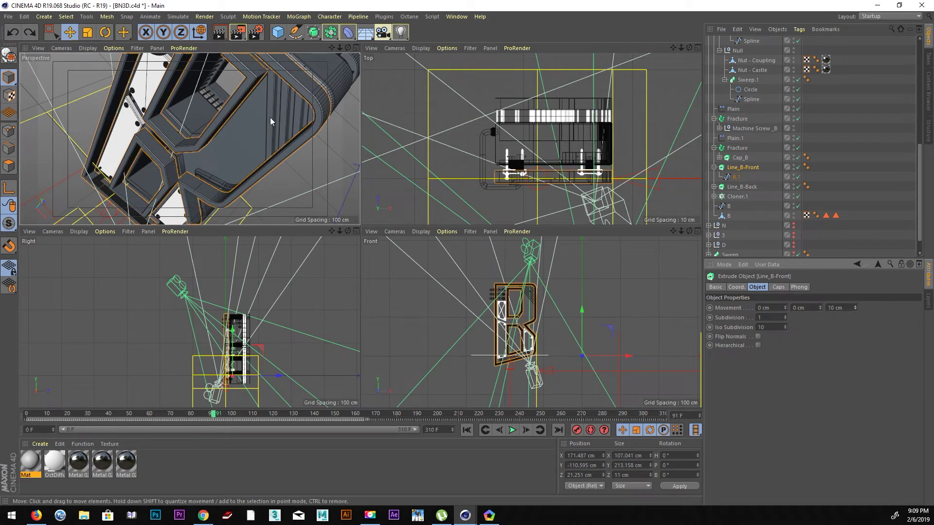
scroll(764, 77, "up", 5)
scroll(764, 78, "up", 5)
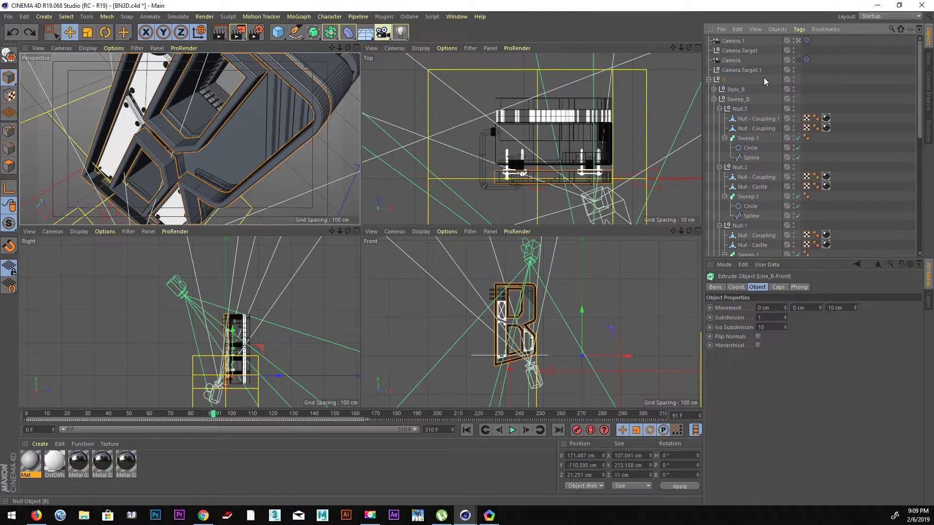
mouse_move(195, 136)
left_mouse_down("alt")
mouse_move(255, 210)
mouse_move(240, 156)
left_mouse_up("alt")
scroll(255, 210, "up", 5)
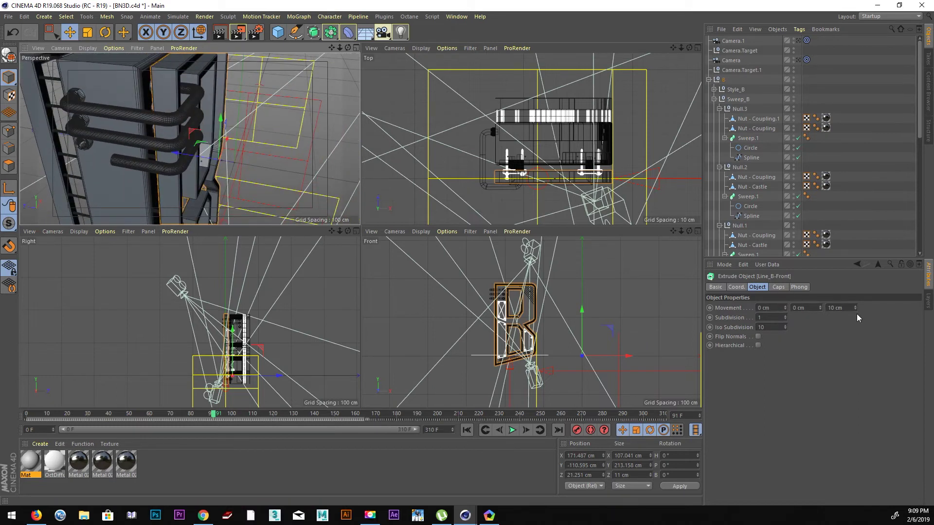
left_click_drag(855, 310, 854, 317)
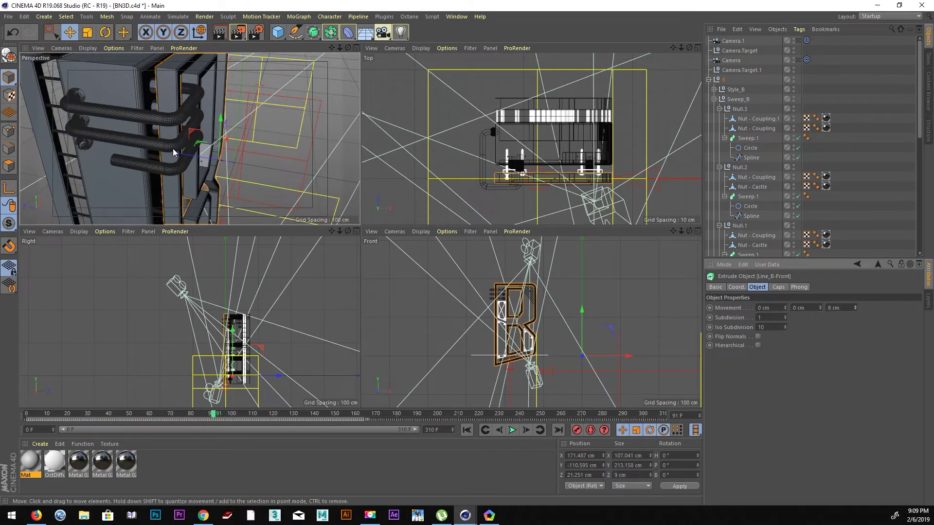
key("ctrl+shift+z")
Set the Line_B-Front extrusion Movement Z to 5 cm and enable Hierarchical
scroll(116, 101, "up", 3)
mouse_move(115, 102)
left_mouse_down("alt")
mouse_move(230, 98)
mouse_move(253, 109)
mouse_move(57, 102)
mouse_move(86, 198)
mouse_move(123, 132)
left_mouse_up("alt")
scroll(231, 98, "up", 2)
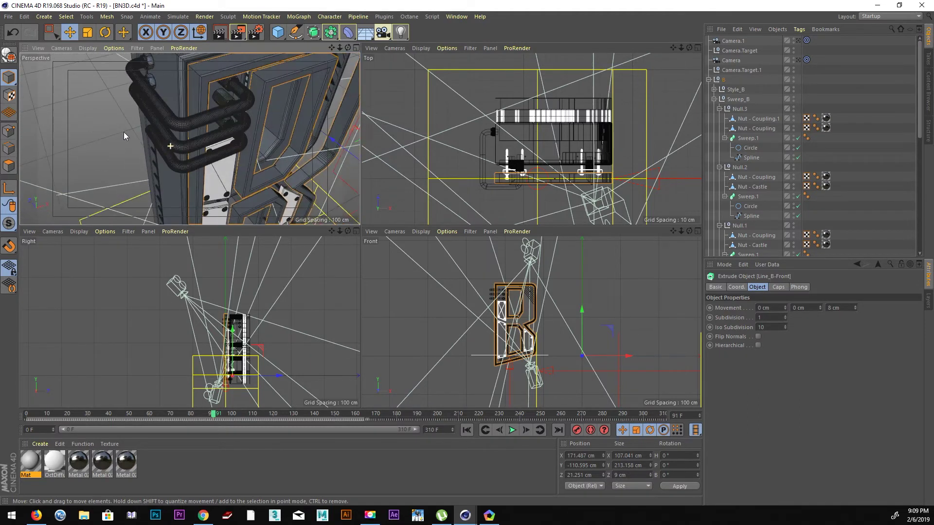
double_click(828, 309)
type("5")
key("Return")
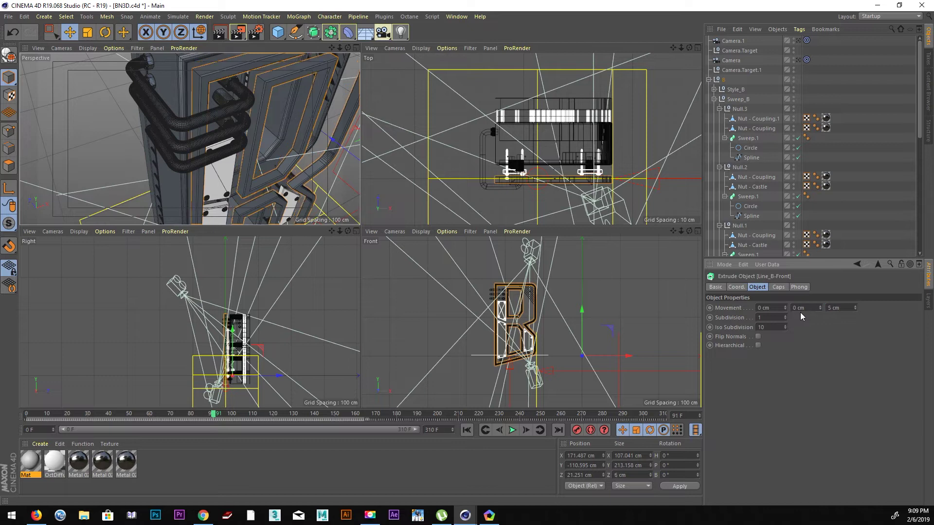
mouse_move(319, 178)
left_mouse_down("alt")
mouse_move(122, 92)
mouse_move(131, 78)
mouse_move(208, 100)
mouse_move(158, 128)
mouse_move(272, 139)
mouse_move(276, 124)
mouse_move(260, 153)
left_mouse_up("alt")
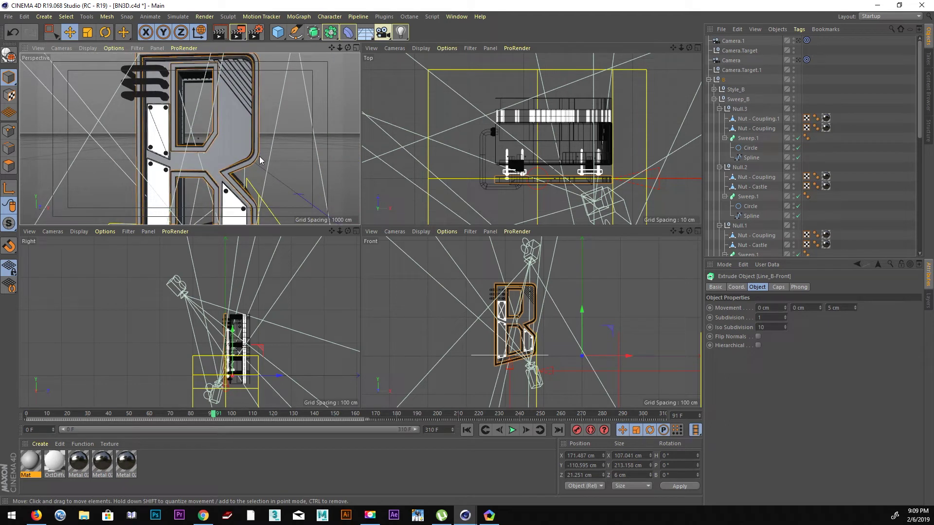
mouse_move(259, 158)
left_mouse_down("alt")
mouse_move(134, 183)
mouse_move(166, 173)
left_mouse_up("alt")
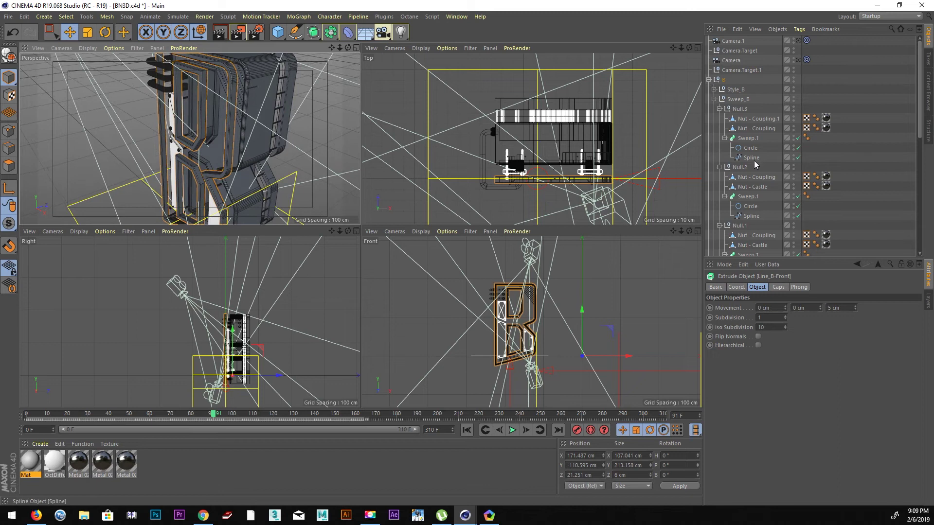
scroll(757, 183, "down", 3)
scroll(760, 188, "down", 3)
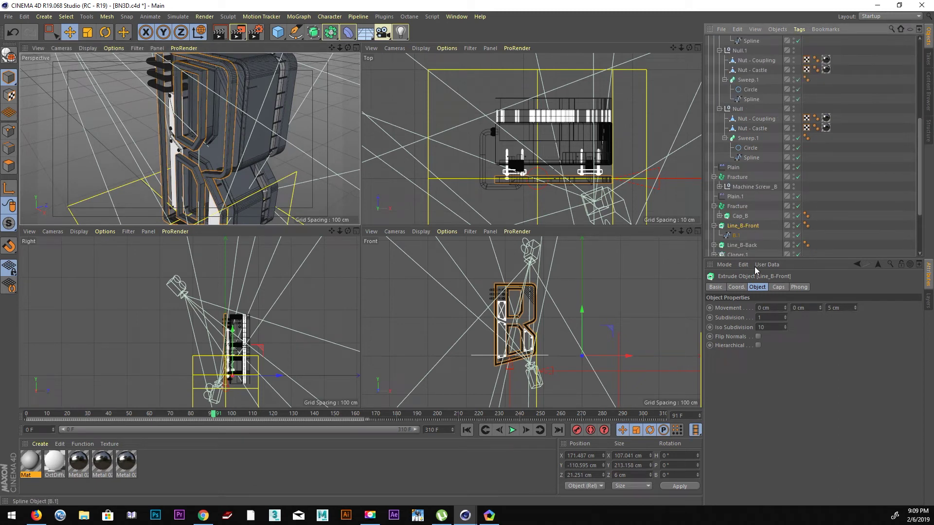
left_click(759, 345)
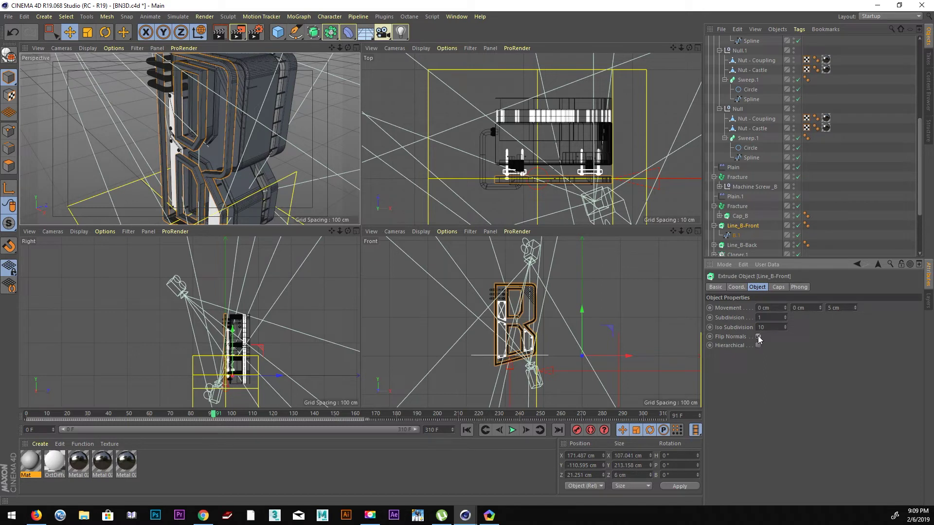
Move the Line_B-Front axis to the B's left edge in the Front view
middle_click(297, 119)
scroll(402, 177, "up", 3)
scroll(409, 166, "up", 3)
scroll(410, 165, "down", 5)
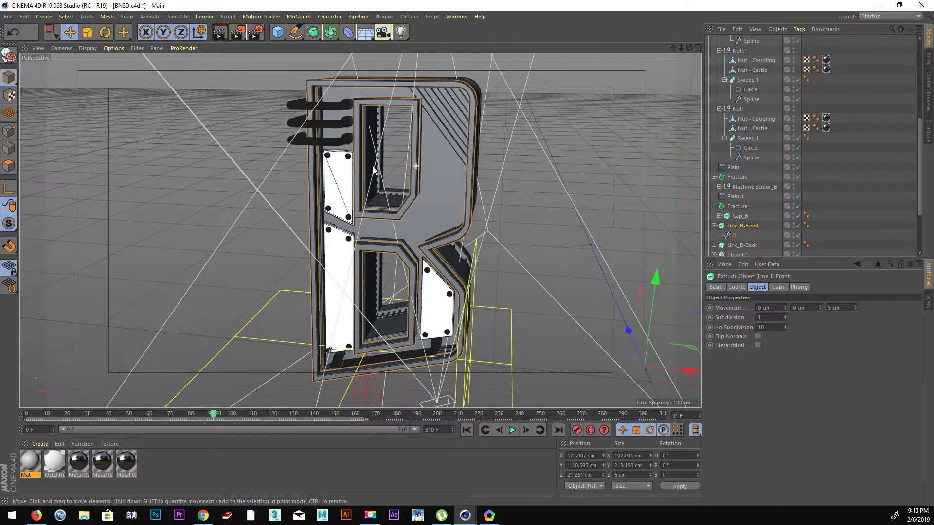
mouse_move(410, 165)
left_mouse_down("alt")
mouse_move(387, 130)
mouse_move(413, 146)
mouse_move(370, 178)
mouse_move(386, 115)
mouse_move(439, 113)
mouse_move(397, 139)
mouse_move(375, 136)
mouse_move(391, 112)
mouse_move(461, 124)
mouse_move(365, 137)
left_mouse_up("alt")
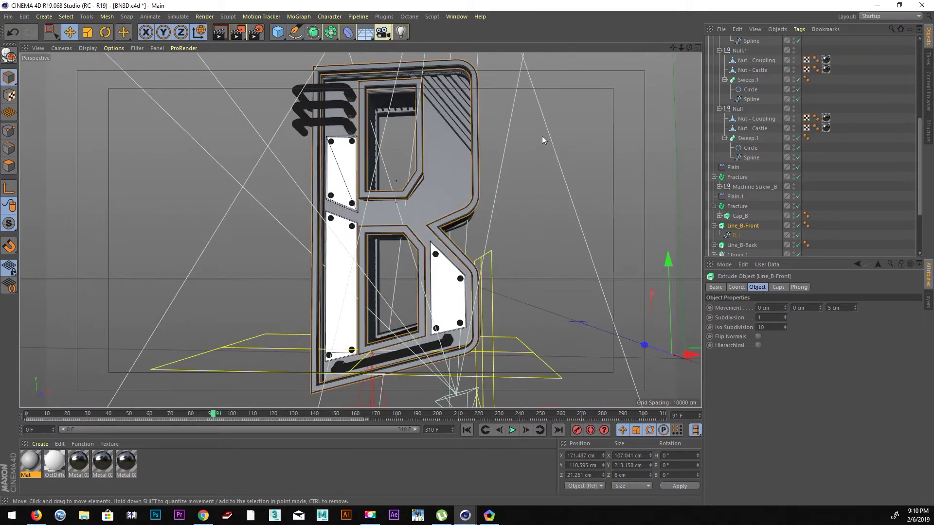
middle_click(535, 299)
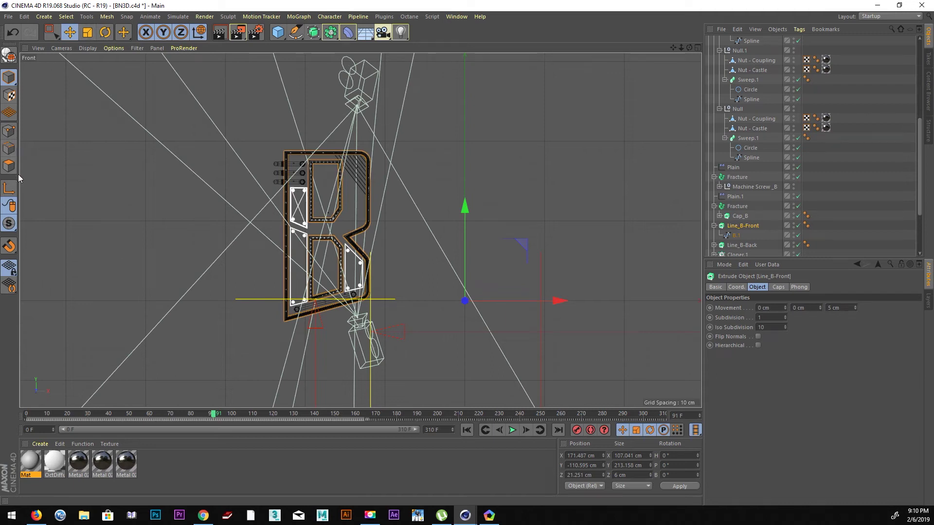
left_click_drag(377, 301, 377, 301)
left_click_drag(298, 143, 297, 135)
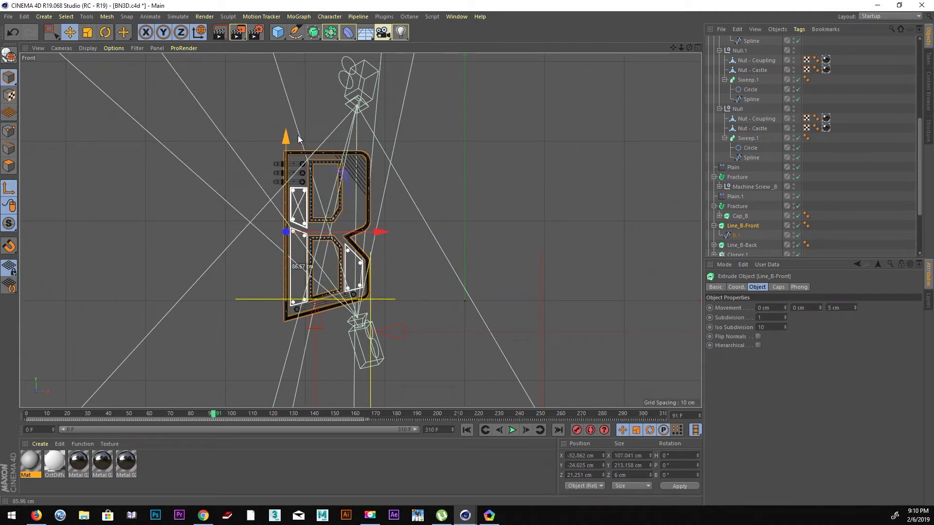
Refine the pivot position in the Top view to X -54.622 cm and restore four views
middle_click(297, 135)
middle_click(462, 165)
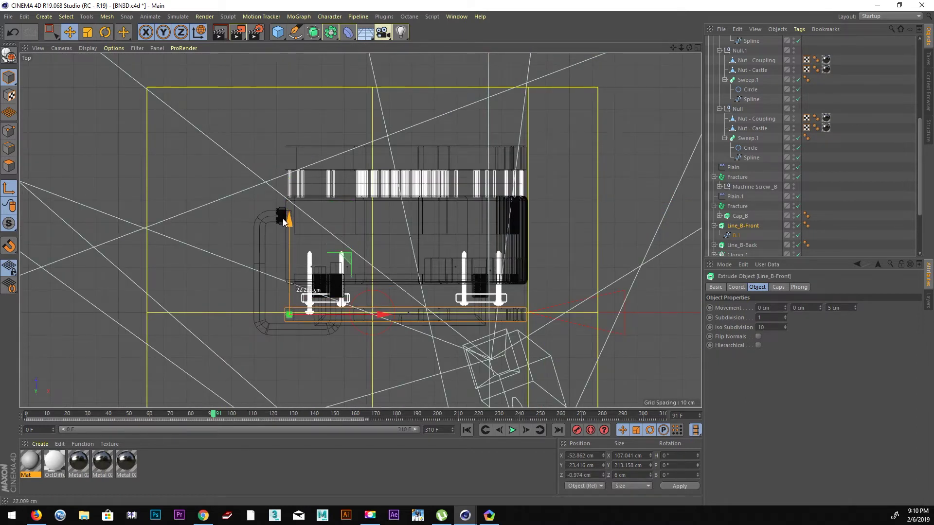
left_click_drag(383, 314, 378, 314)
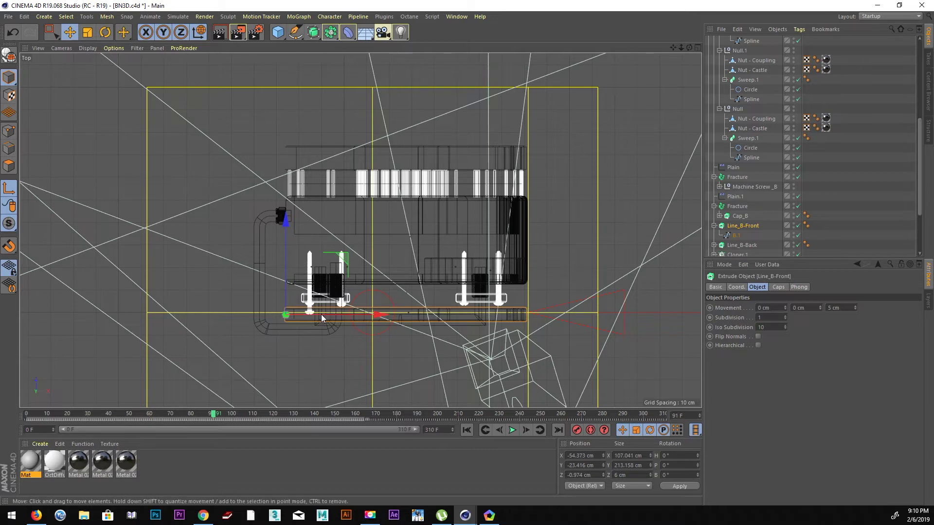
scroll(321, 314, "up", 3)
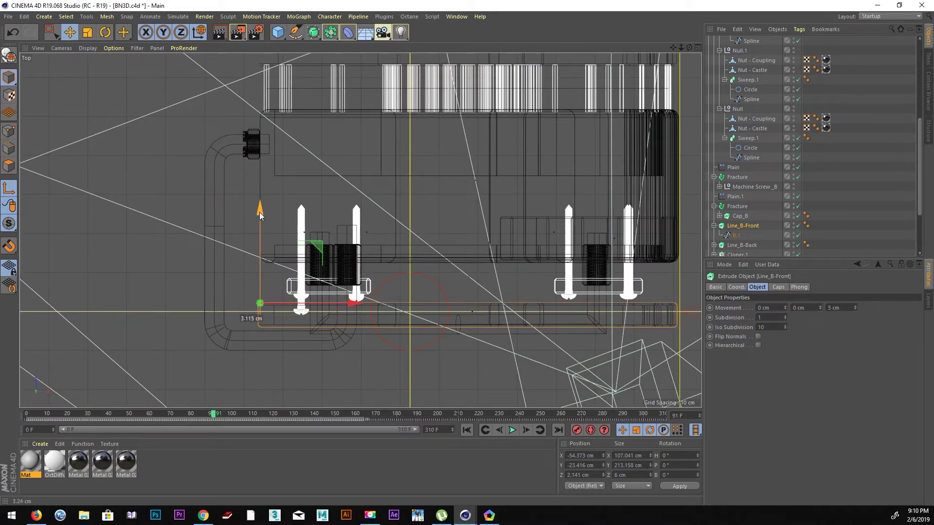
middle_click(347, 306)
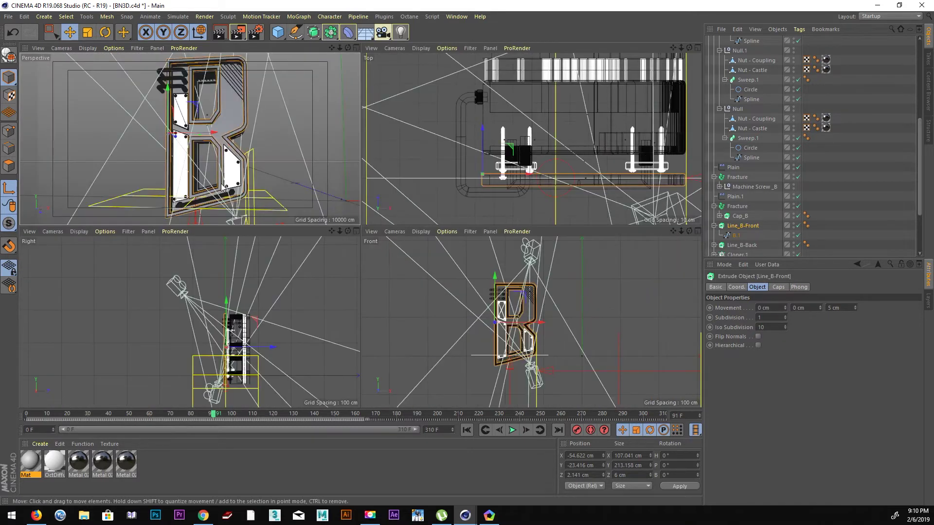
At frame 0, rotate the front B piece open to heading -117.2°
left_click_drag(220, 417, 234, 416)
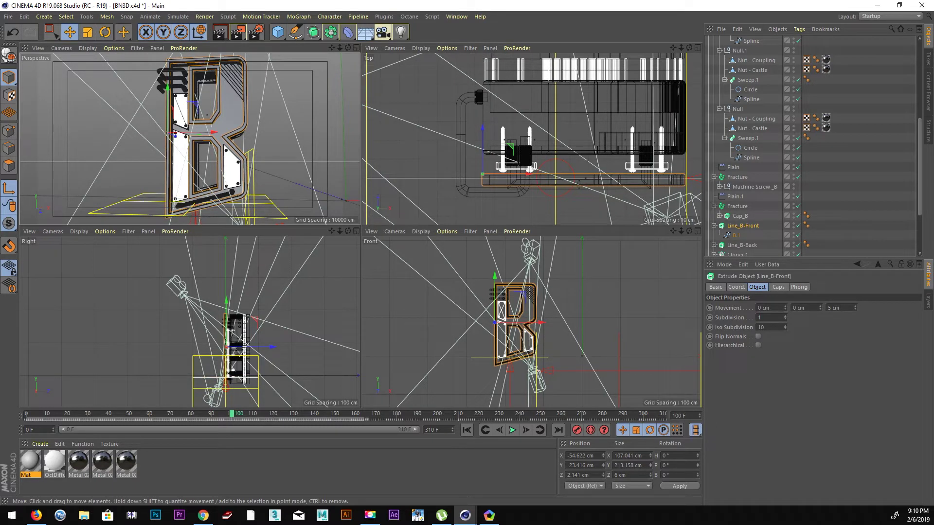
left_click(105, 32)
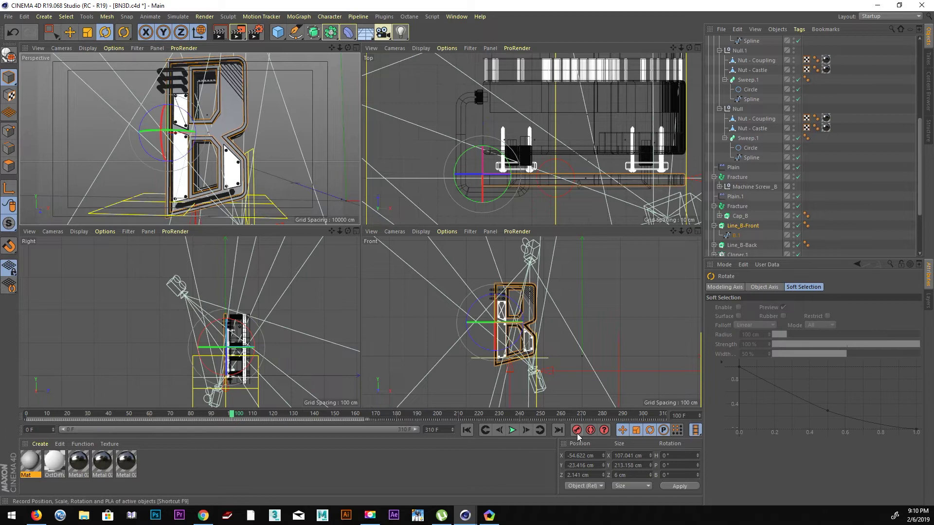
left_click_drag(33, 417, 19, 417)
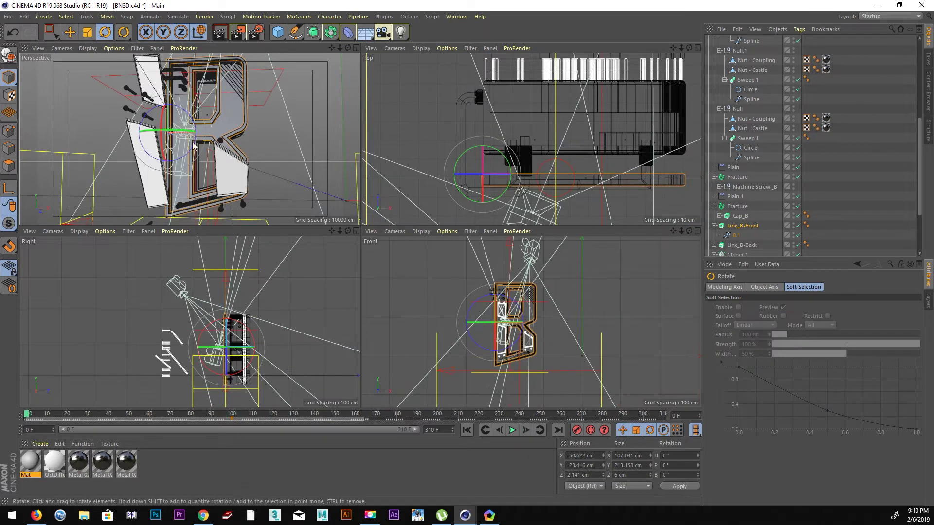
left_click_drag(181, 130, 75, 134)
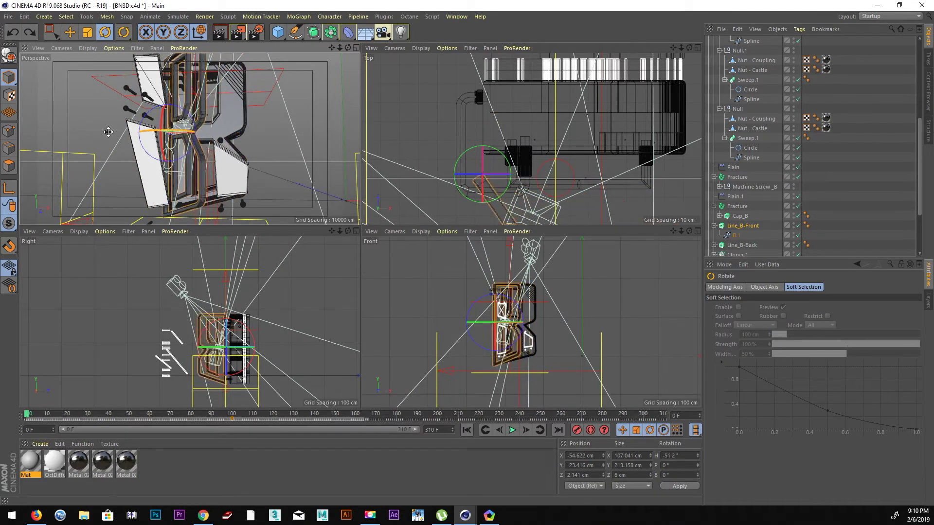
left_click_drag(75, 135, 43, 137)
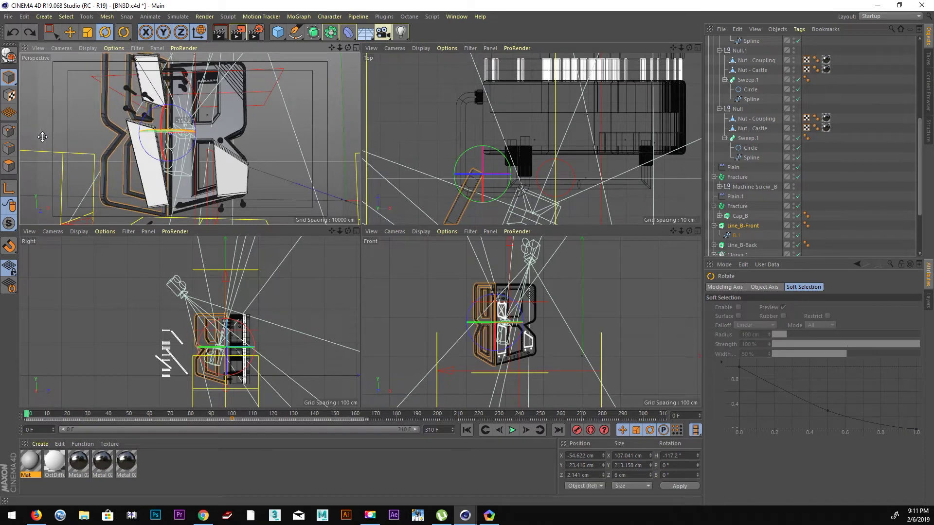
left_click_drag(43, 137, 42, 137)
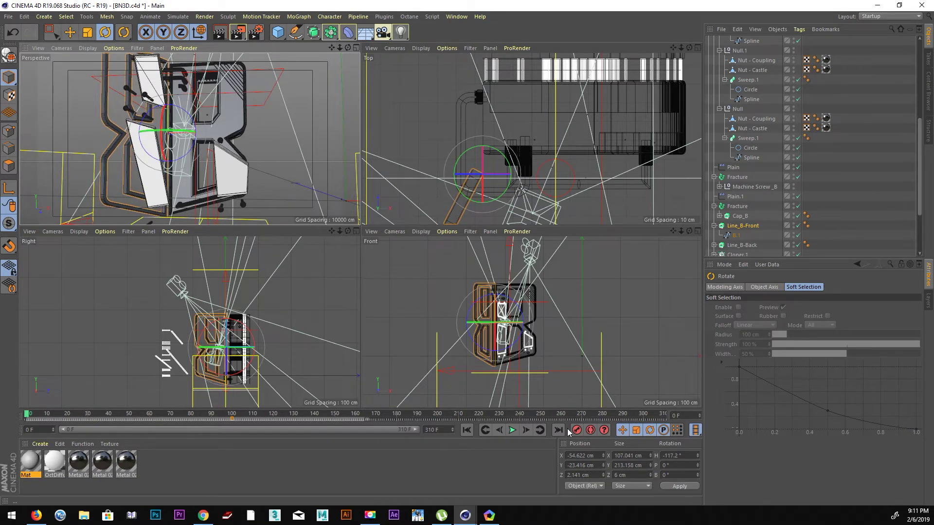
Maximize the Perspective view and look through Camera
middle_click(195, 140)
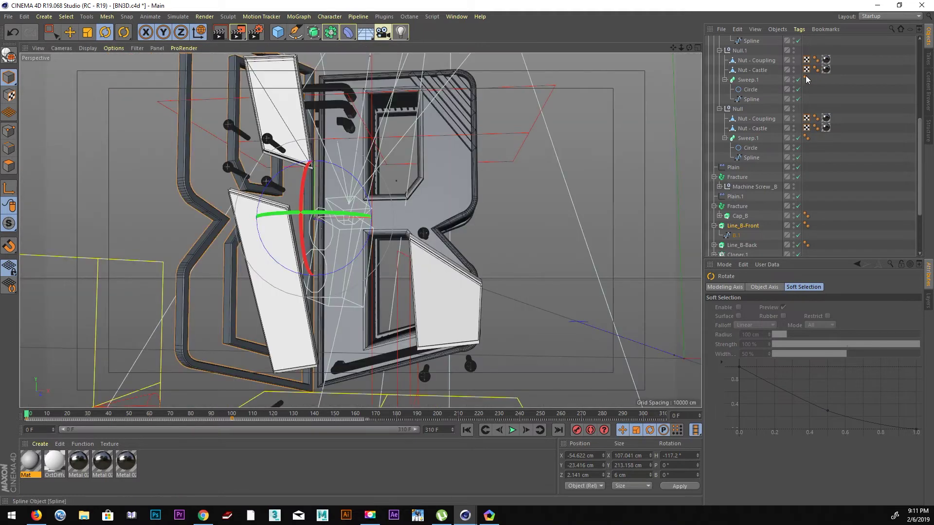
scroll(862, 99, "up", 6)
left_click(798, 59)
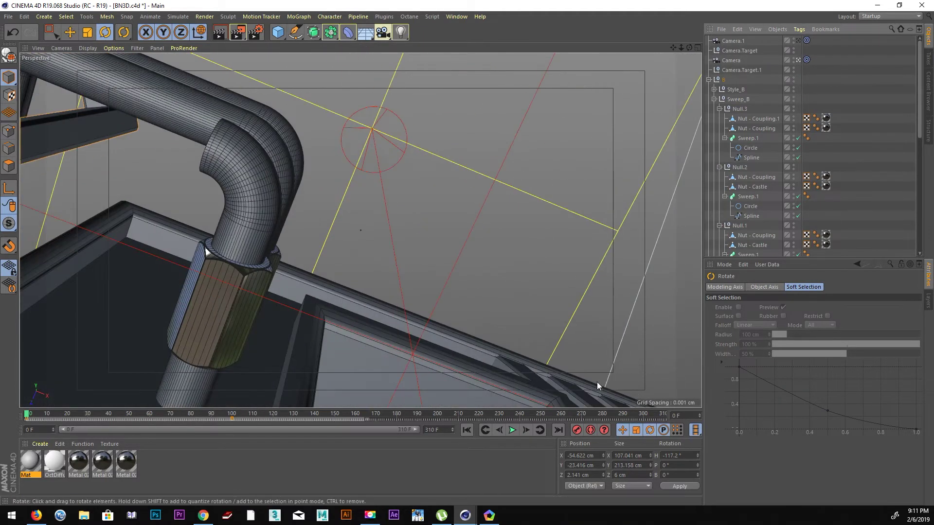
Preview the fly-through, then scrub back to around frame 82
left_click(513, 430)
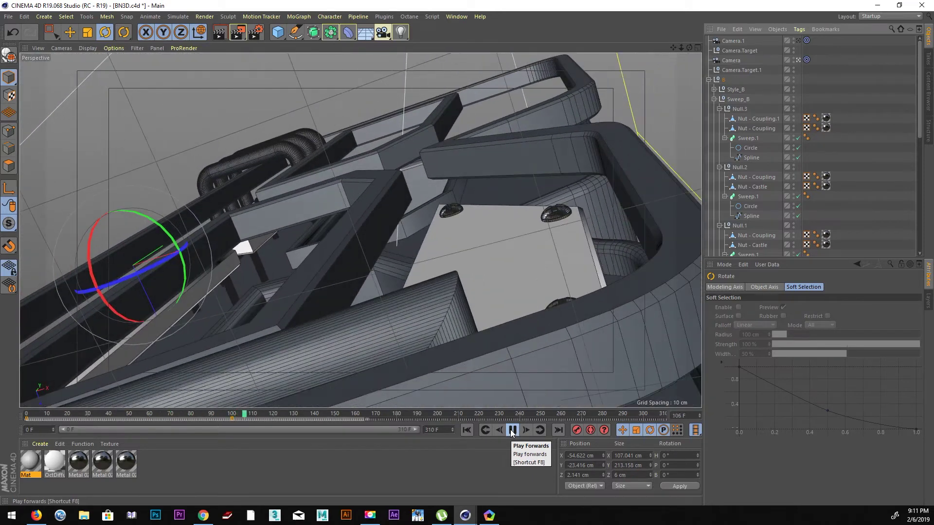
left_click(512, 430)
mouse_move(263, 413)
left_mouse_down()
mouse_move(120, 395)
mouse_move(240, 390)
mouse_move(125, 392)
mouse_move(230, 396)
left_mouse_up()
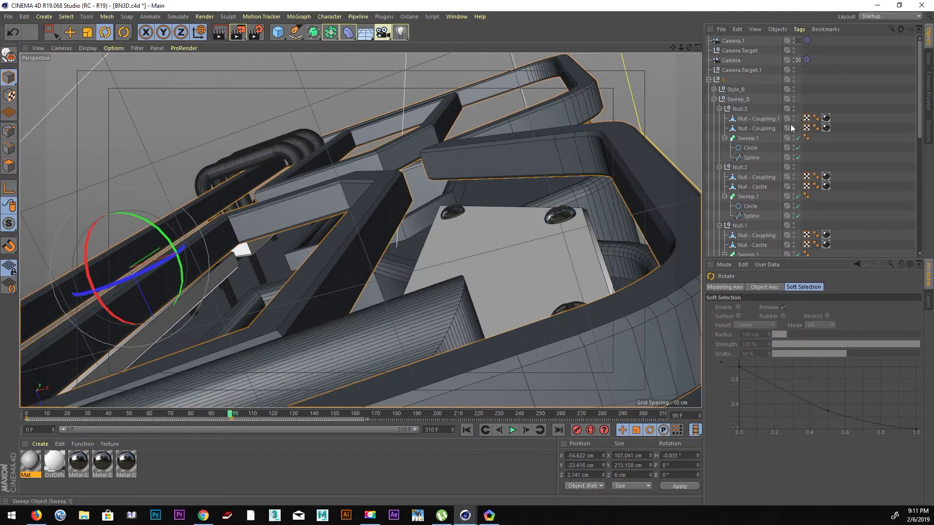
At frame 100, bank Camera and Camera.Target.1 about 17.9°, shift them along X, and record a key
left_click(749, 62)
left_click(737, 69, "ctrl")
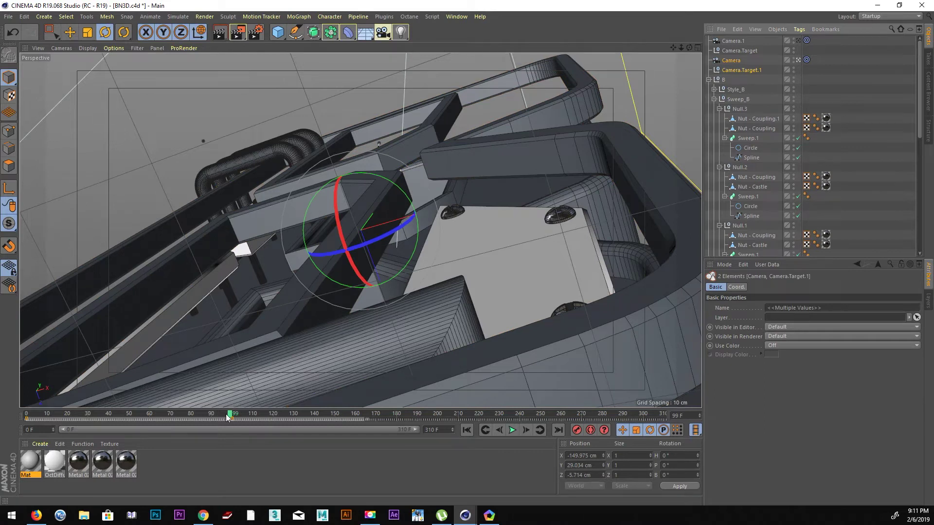
left_click_drag(226, 417, 232, 415)
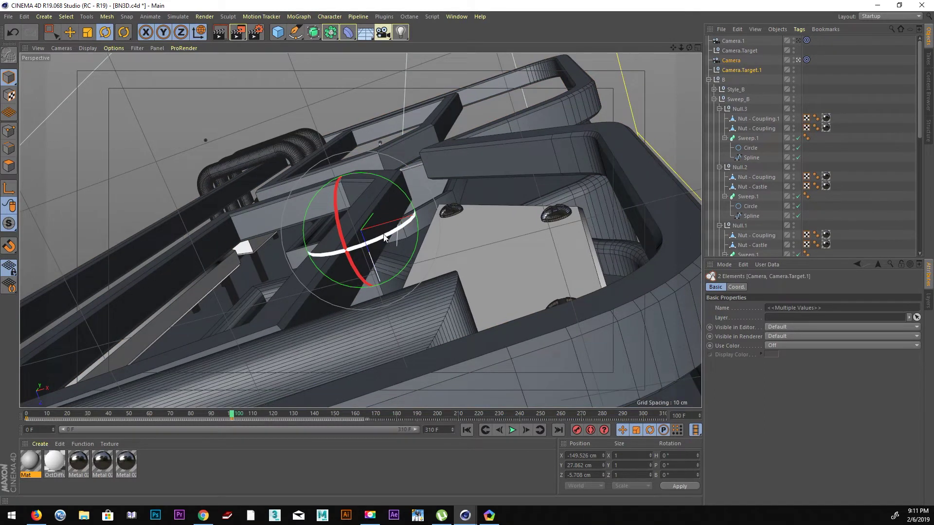
left_click_drag(384, 237, 340, 238)
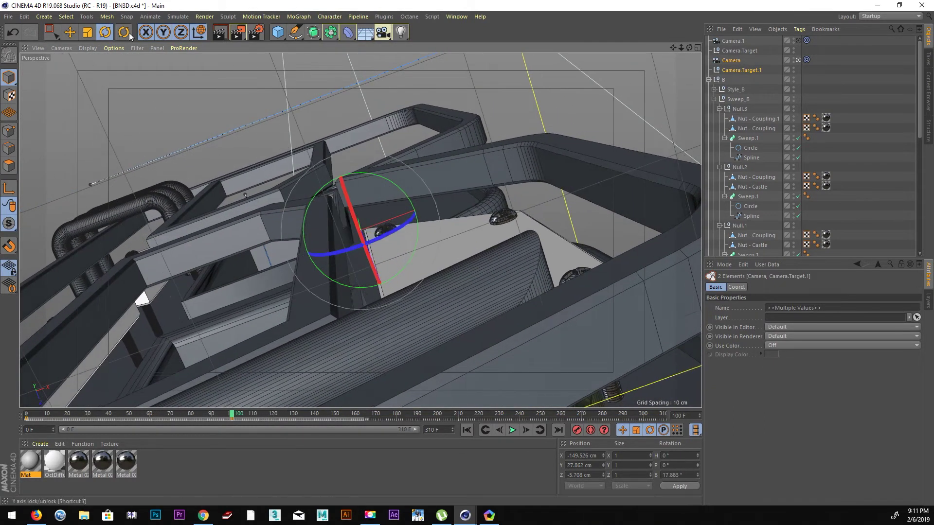
left_click(69, 33)
left_click_drag(439, 212, 29, 233)
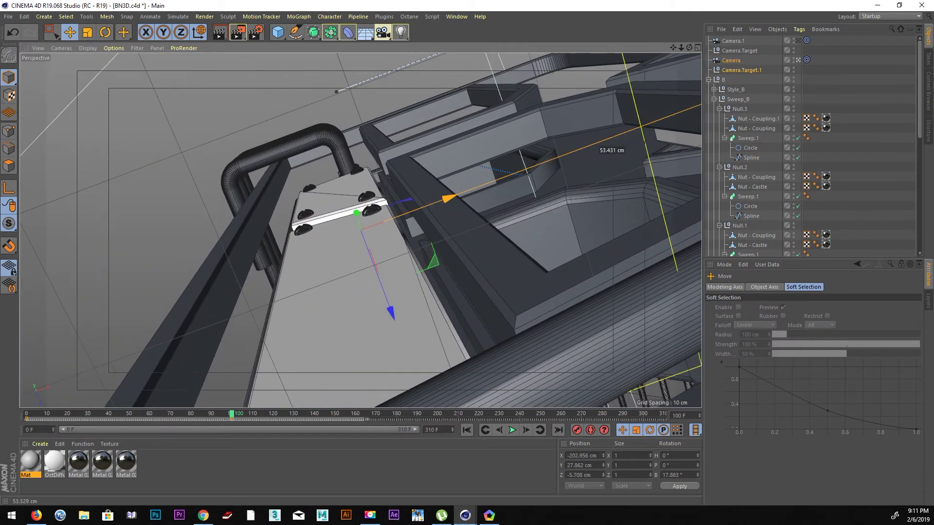
left_click(577, 429)
Check the interpolated path, then at frame 0 turn the camera heading to about 318.5°
mouse_move(231, 414)
left_mouse_down()
mouse_move(116, 414)
mouse_move(122, 399)
mouse_move(214, 403)
mouse_move(89, 392)
mouse_move(232, 384)
mouse_move(104, 378)
mouse_move(39, 369)
mouse_move(161, 376)
mouse_move(8, 356)
left_mouse_up()
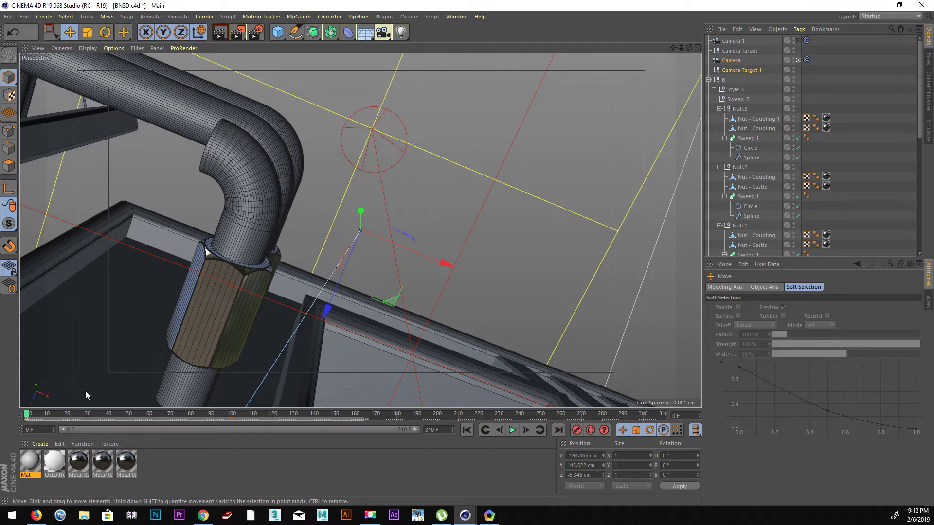
left_click_drag(26, 416, 233, 389)
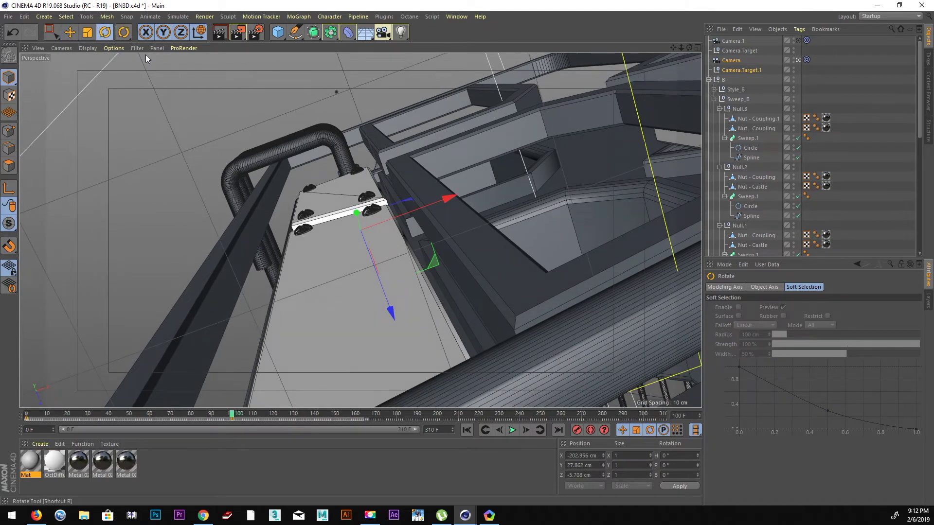
left_click_drag(381, 180, 346, 181)
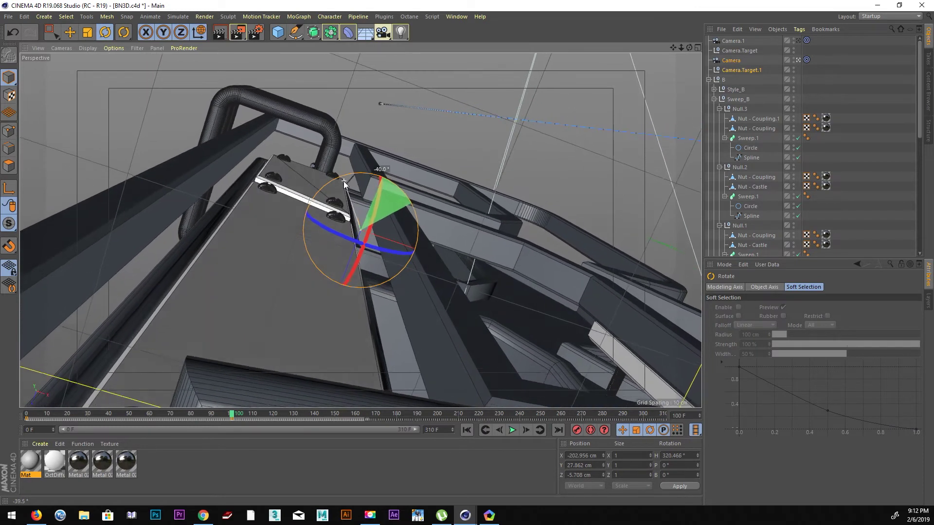
left_click_drag(347, 181, 343, 181)
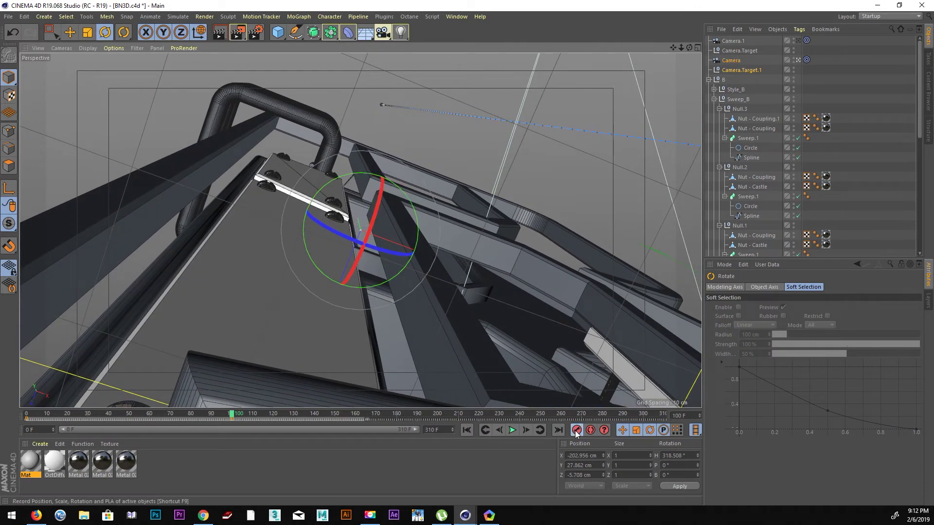
Turn the camera heading to 47.75° and push it about 2.9 cm along Z; preview at frame 49
mouse_move(235, 419)
left_mouse_down()
mouse_move(94, 391)
mouse_move(25, 392)
left_mouse_up()
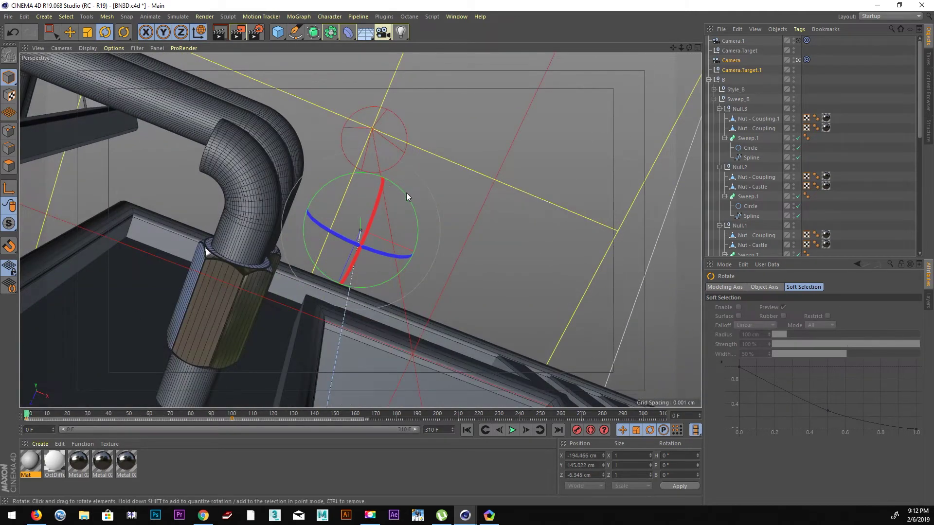
left_click_drag(406, 192, 465, 220)
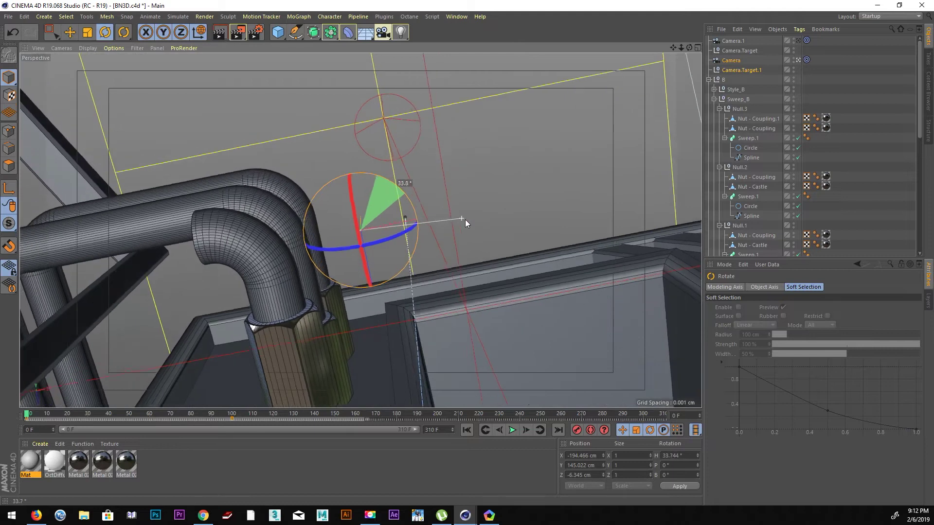
left_click_drag(465, 220, 522, 223)
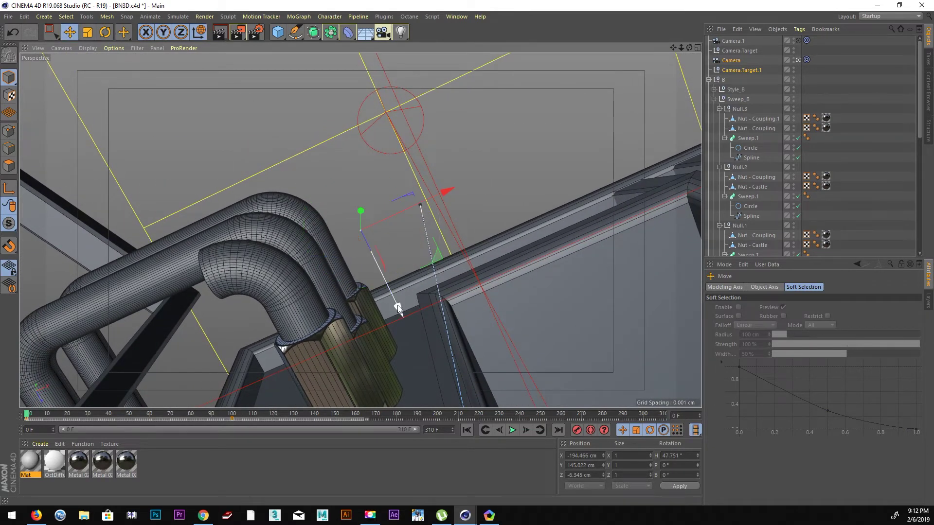
mouse_move(401, 307)
left_mouse_down()
mouse_move(428, 349)
mouse_move(486, 398)
left_mouse_up()
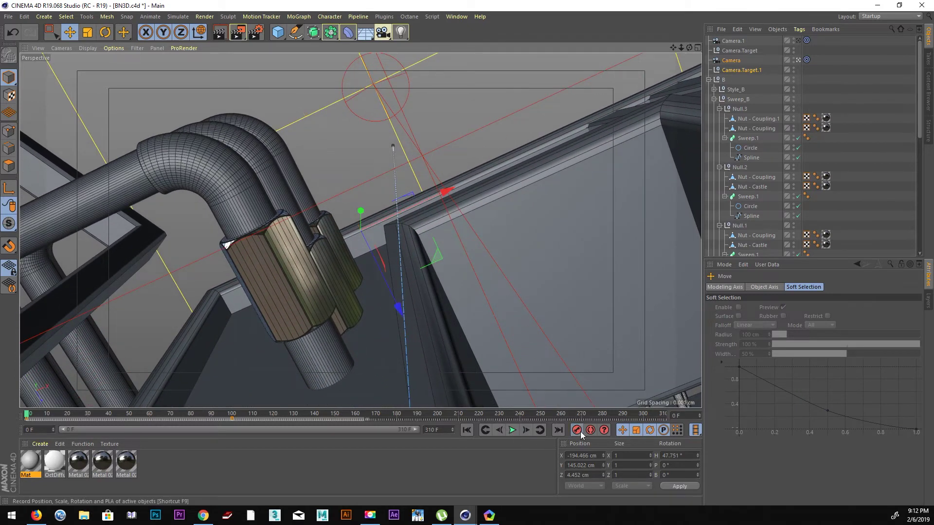
mouse_move(27, 419)
left_mouse_down()
mouse_move(130, 427)
mouse_move(98, 422)
mouse_move(250, 418)
mouse_move(221, 419)
mouse_move(234, 421)
left_mouse_up()
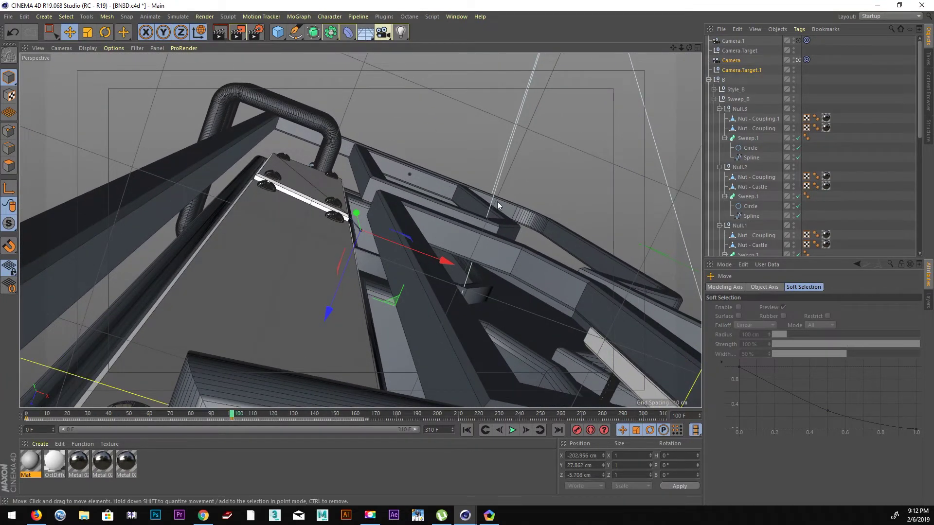
In four-view layout, shift the main camera down along Y as a trial
left_click(729, 59)
middle_click(483, 230)
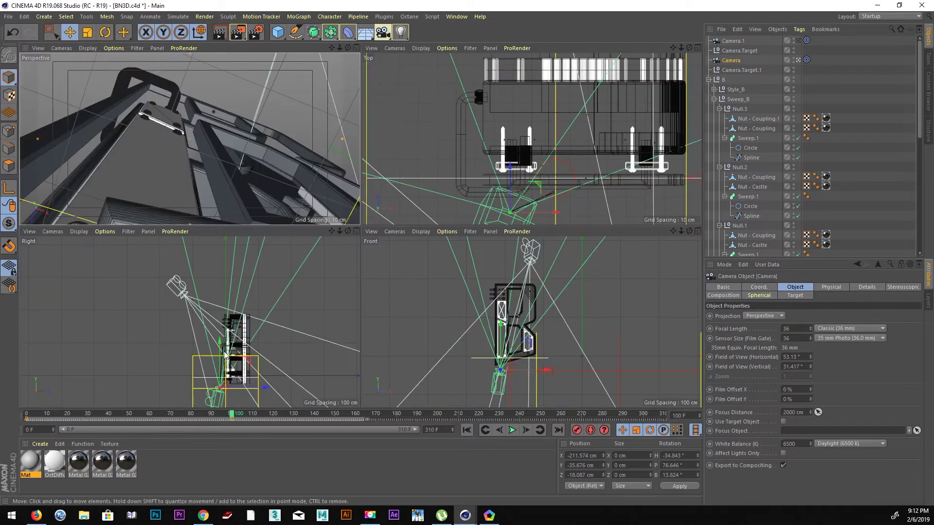
left_click_drag(221, 344, 223, 351)
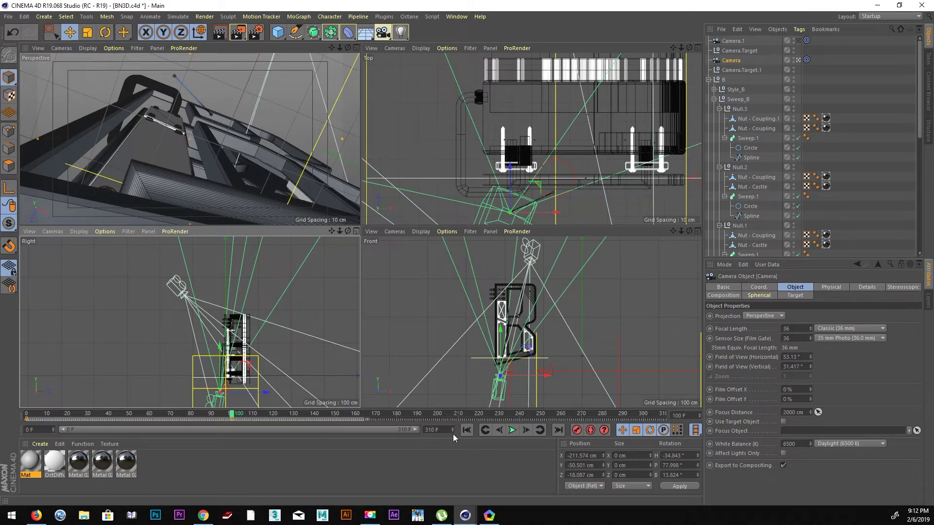
middle_click(188, 194)
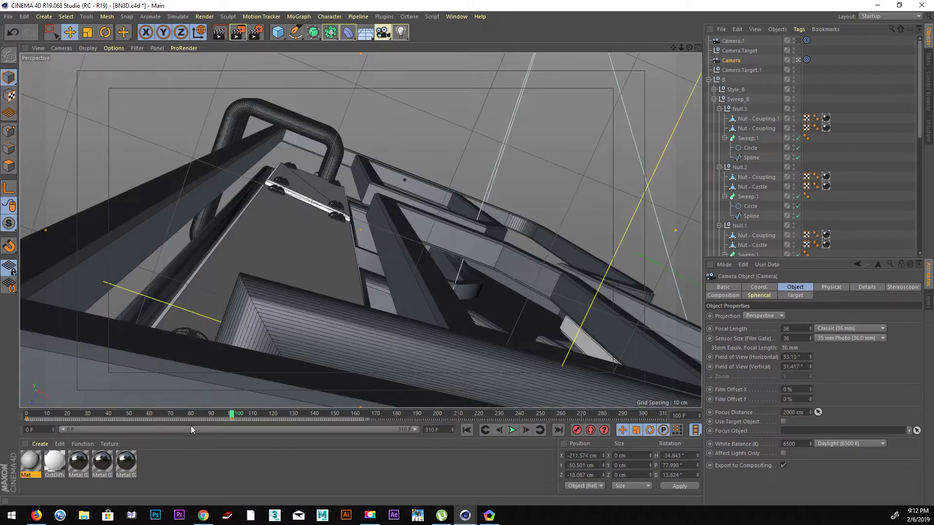
Preview the shot from frame 40, then undo the camera adjustments
left_click_drag(231, 416, 109, 412)
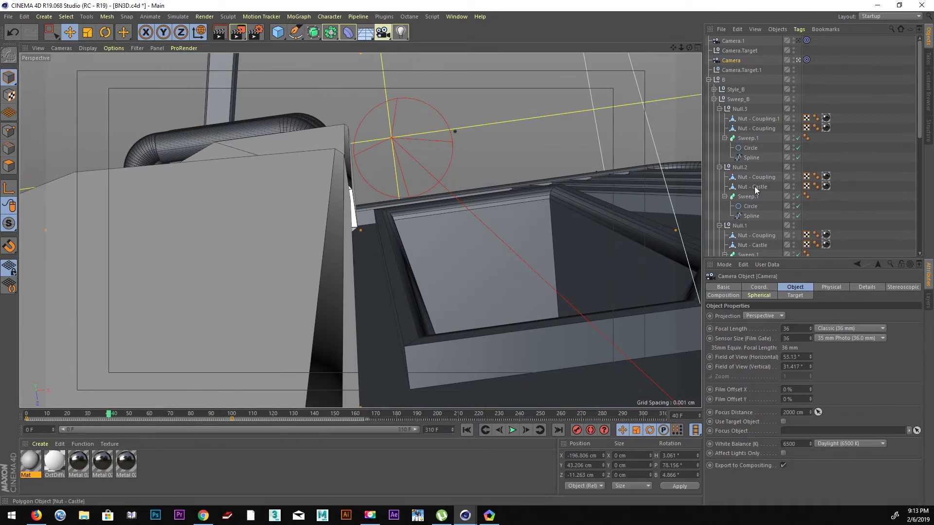
left_click(512, 430)
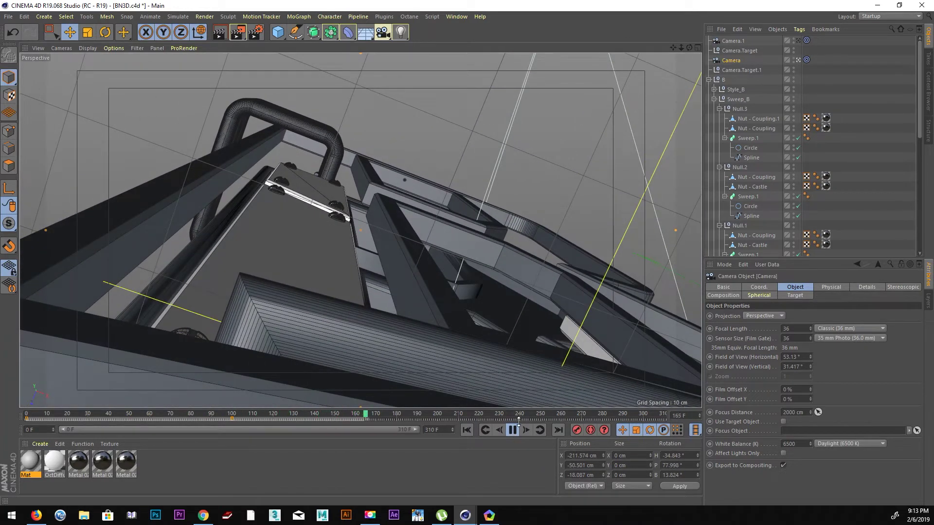
left_click(518, 429)
left_click(13, 34)
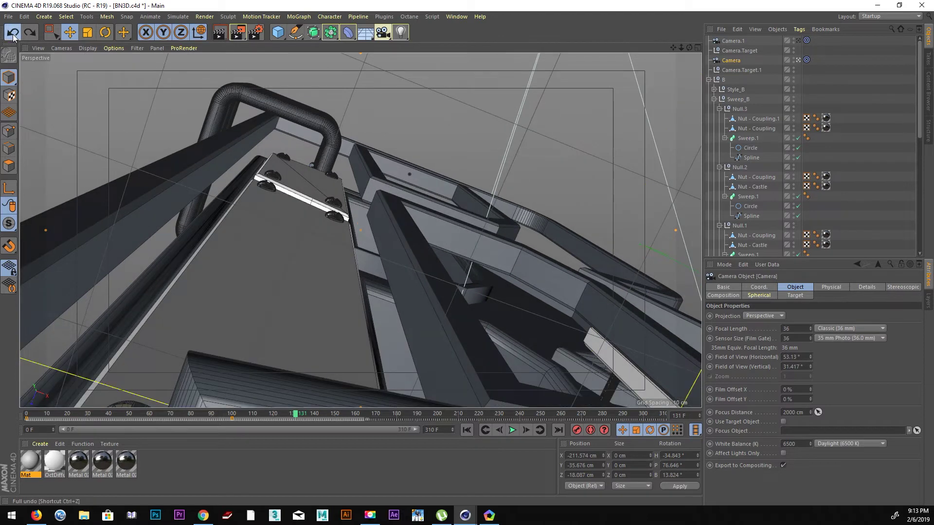
left_click(13, 34)
Restore the earlier camera position and replay the fly-through from the start to check it
left_click(12, 34)
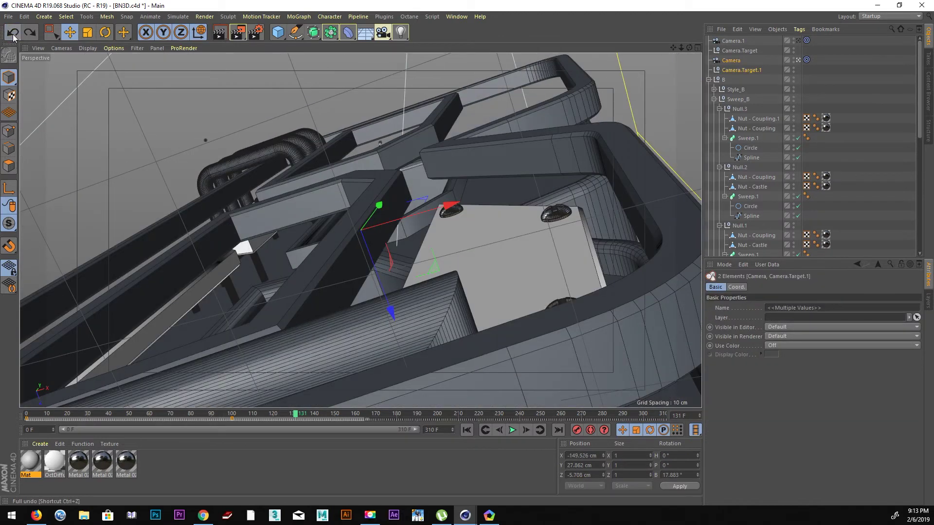
mouse_move(295, 414)
left_mouse_down()
mouse_move(205, 412)
mouse_move(233, 414)
left_mouse_up()
left_click_drag(432, 280, 372, 291, "alt")
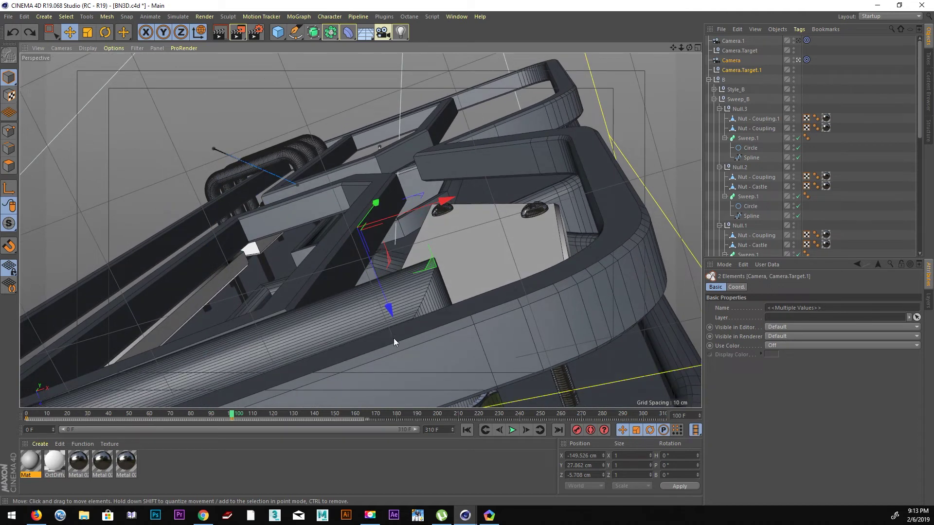
left_click(486, 430)
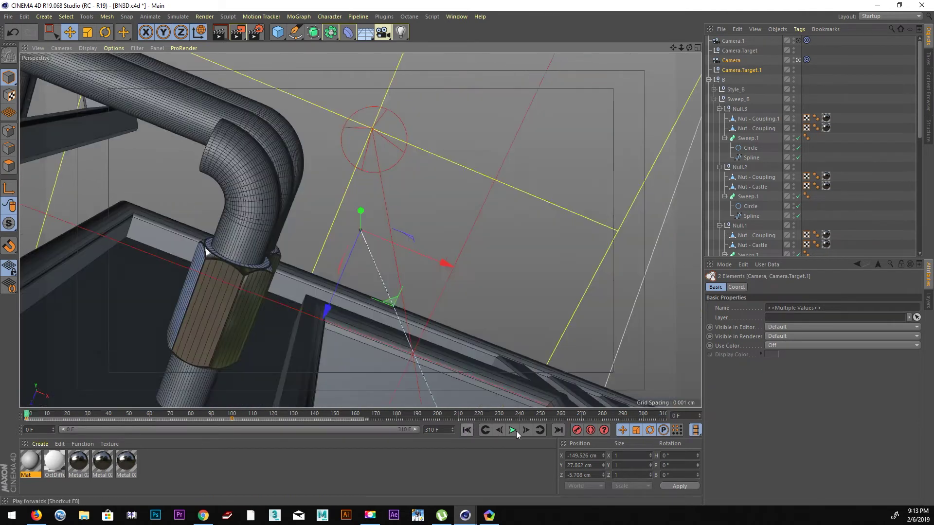
left_click(514, 431)
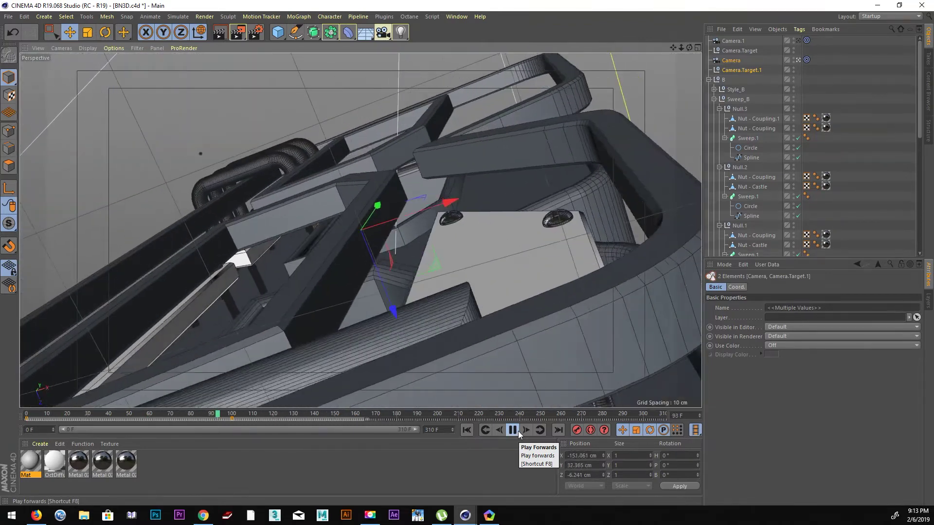
left_click(518, 431)
mouse_move(255, 415)
left_mouse_down()
mouse_move(165, 401)
mouse_move(186, 399)
mouse_move(204, 401)
mouse_move(19, 387)
left_mouse_up()
left_click(514, 430)
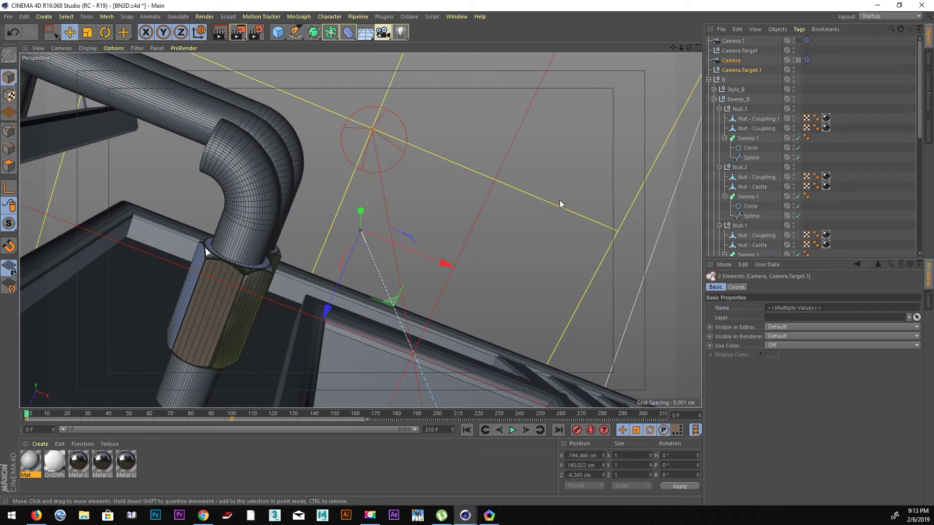
Slide Camera and Camera.Target.1 along X and Z toward the nut coupling, then play to check
left_click(731, 60)
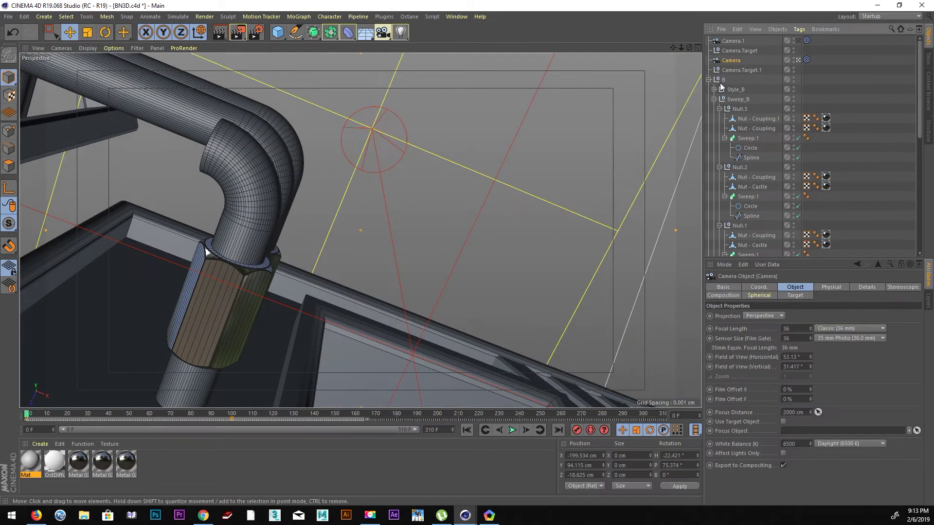
left_click(736, 69, "ctrl")
left_click_drag(443, 263, 313, 249)
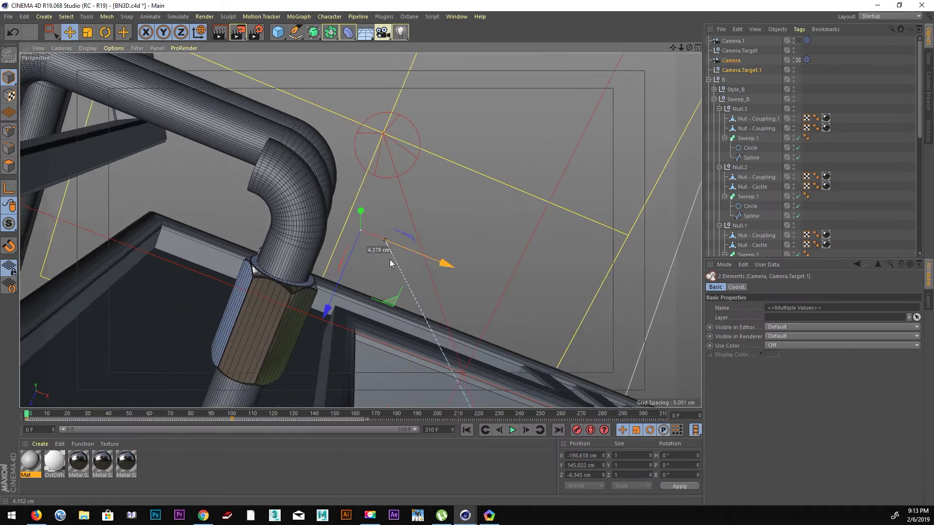
mouse_move(326, 307)
left_mouse_down()
mouse_move(285, 333)
mouse_move(366, 367)
left_mouse_up()
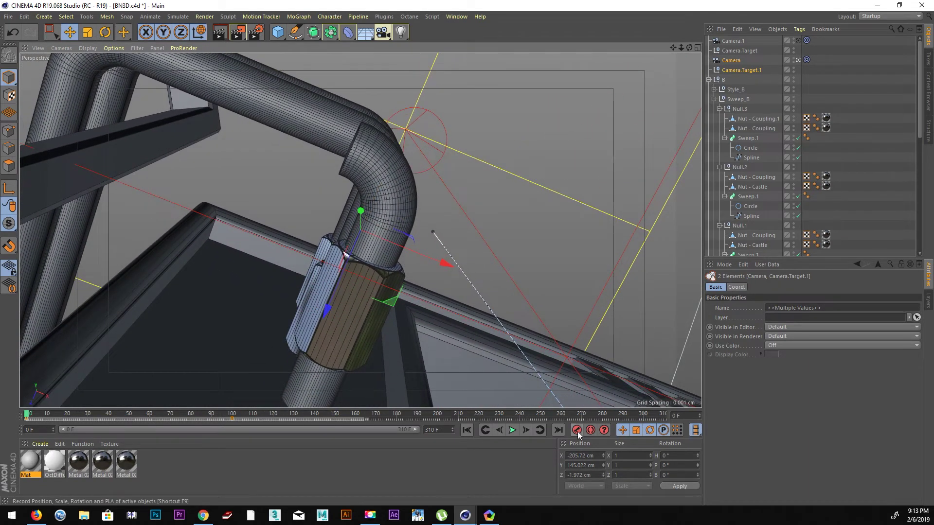
left_click(513, 430)
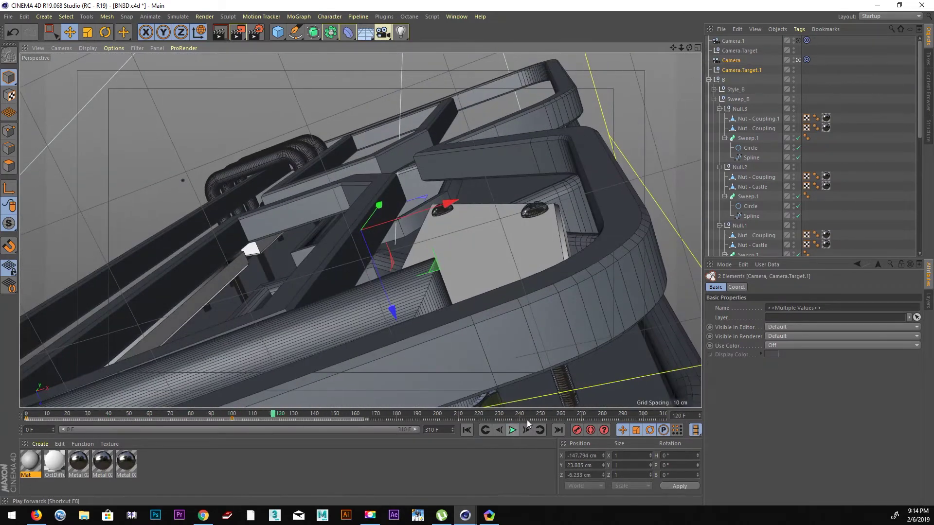
In the F-Curve timeline, set every Nut - Coupling key to Linear interpolation
left_click(463, 17)
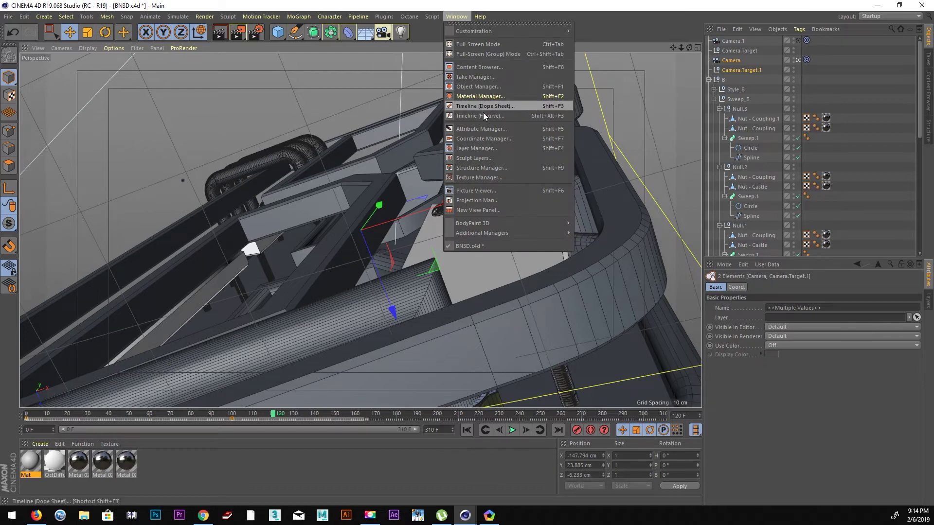
left_click(483, 107)
left_click(419, 222)
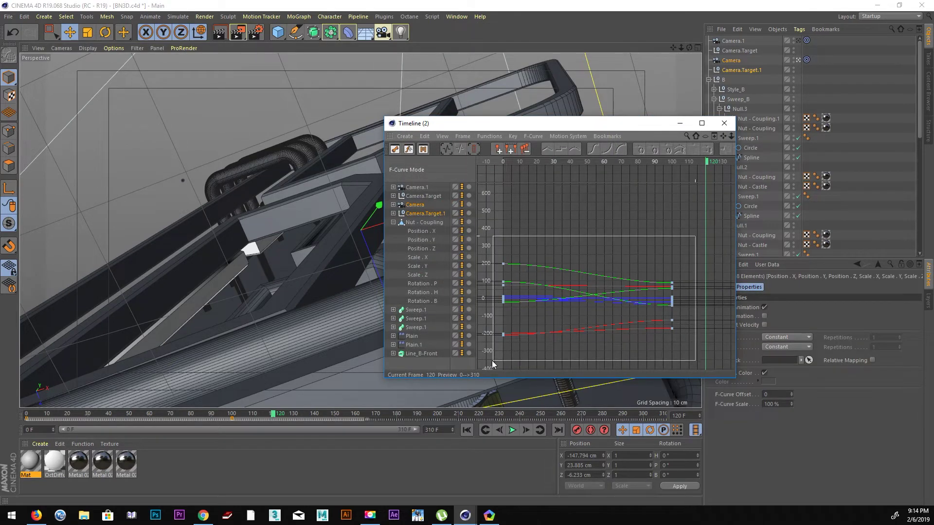
left_click_drag(492, 361, 492, 361)
left_click(548, 149)
left_click(724, 123)
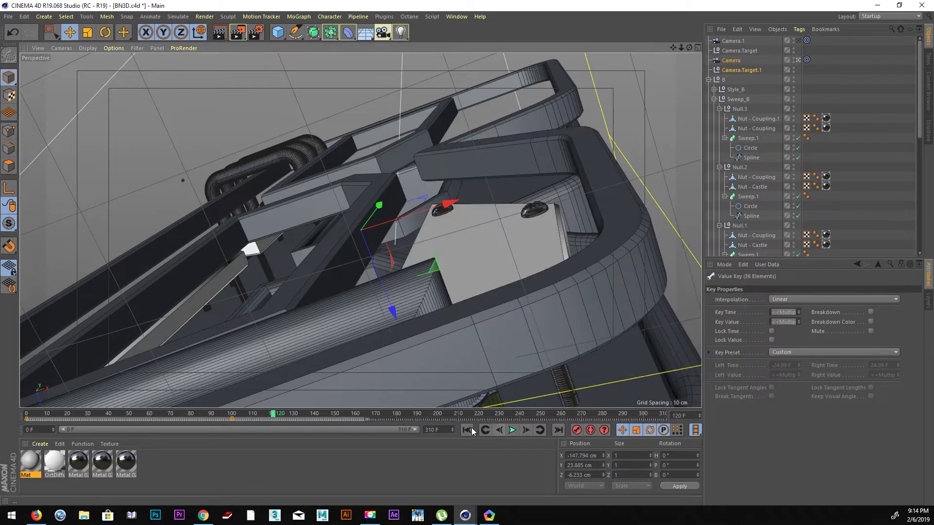
Replay the animation from frame 0 to review the constant speed, then select the Nut - Coupling
left_click(467, 429)
left_click(512, 430)
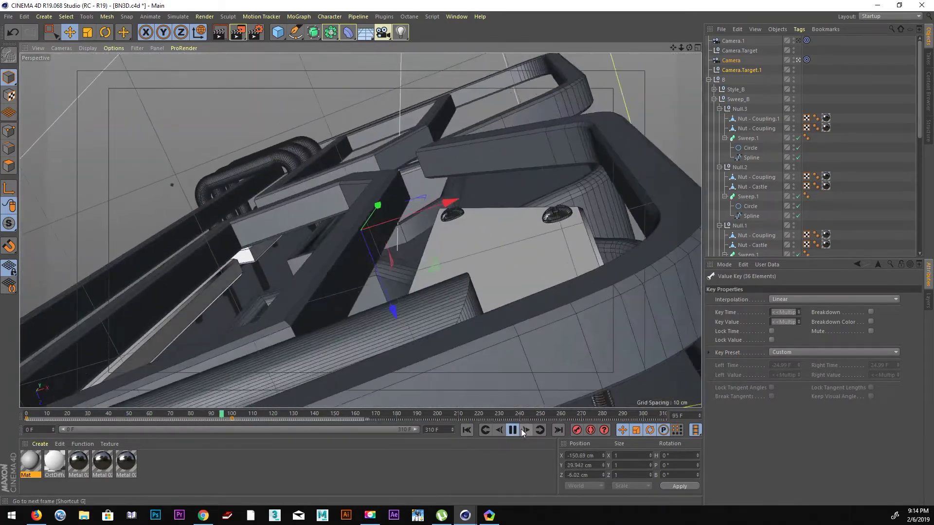
left_click(521, 429)
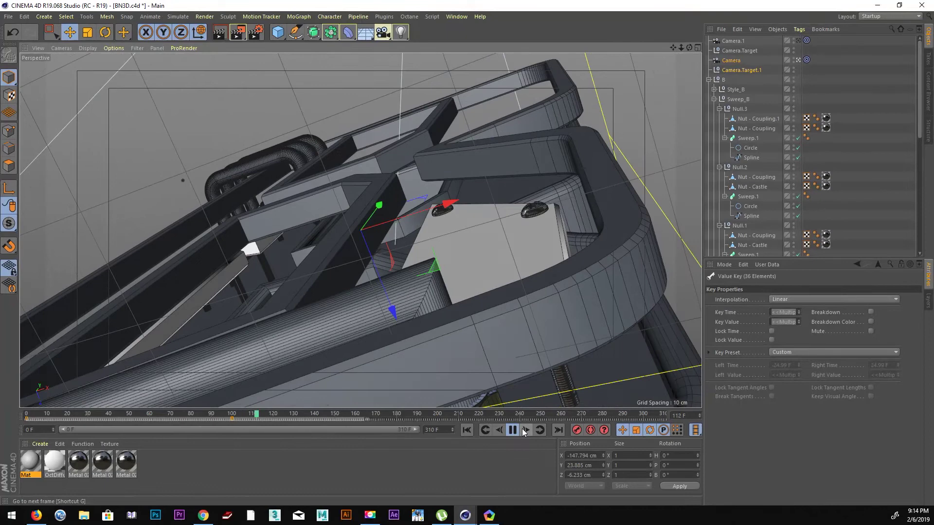
mouse_move(302, 416)
left_mouse_down()
mouse_move(121, 402)
mouse_move(82, 411)
left_mouse_up()
left_click(466, 431)
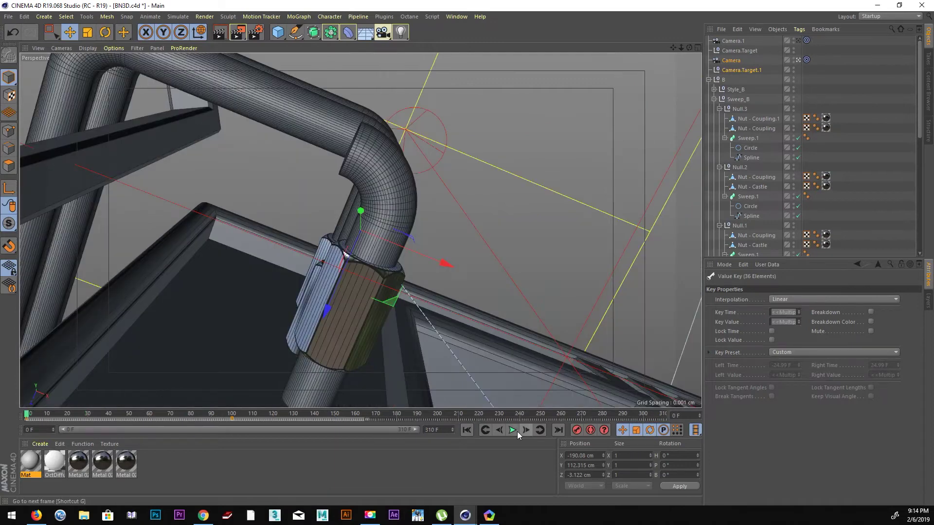
left_click(515, 431)
left_click(468, 430)
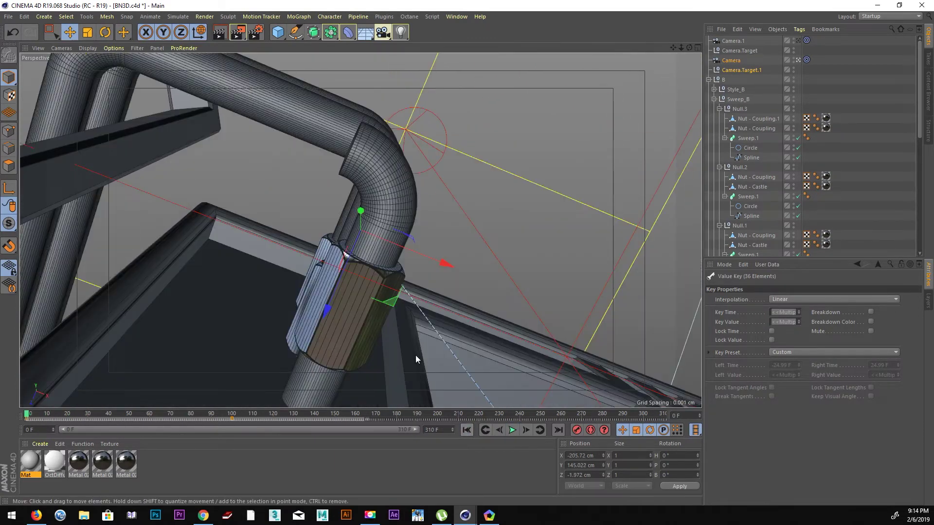
left_click(367, 320)
Lower the Nut - Coupling along its pipe and replay the early close-up
left_click_drag(314, 389, 328, 374)
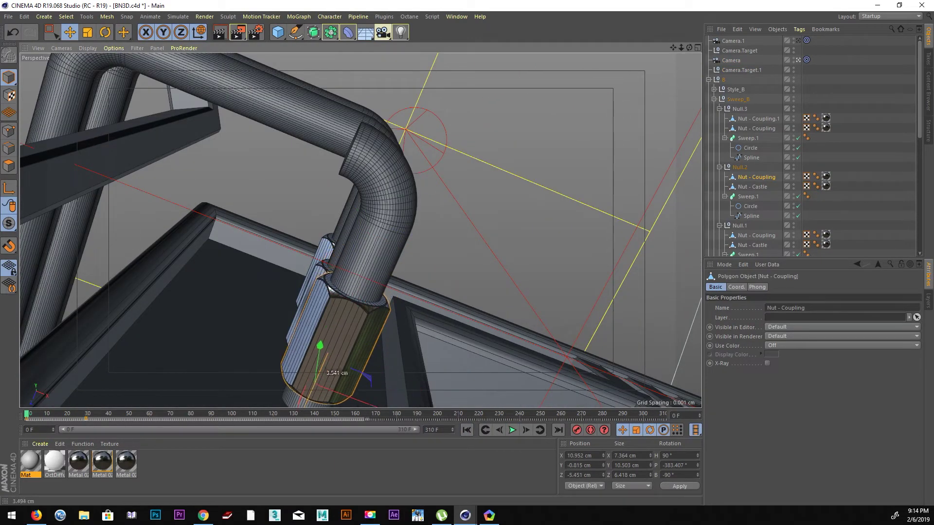
left_click(514, 430)
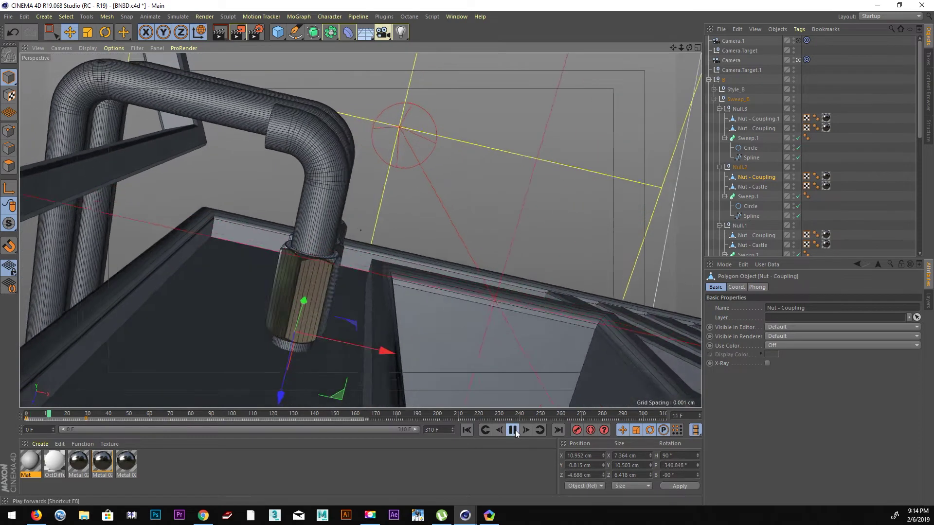
left_click(467, 430)
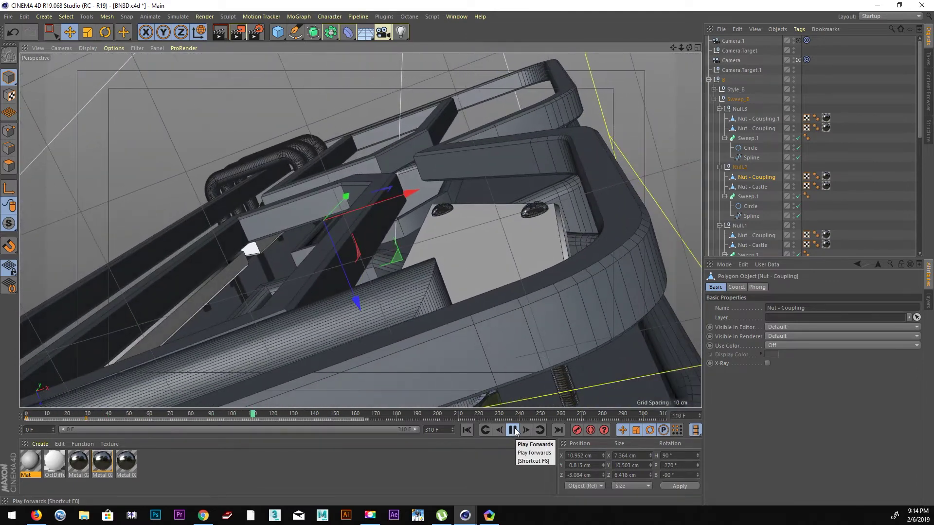
left_click(47, 415)
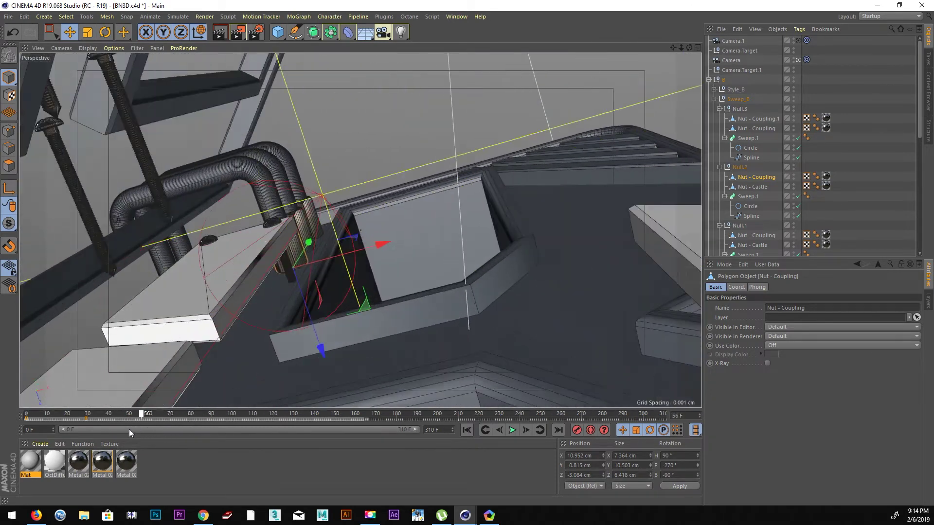
left_click(48, 414)
Jump to frame 107, select Camera.1, and scrub back to frame 91
left_click(200, 415)
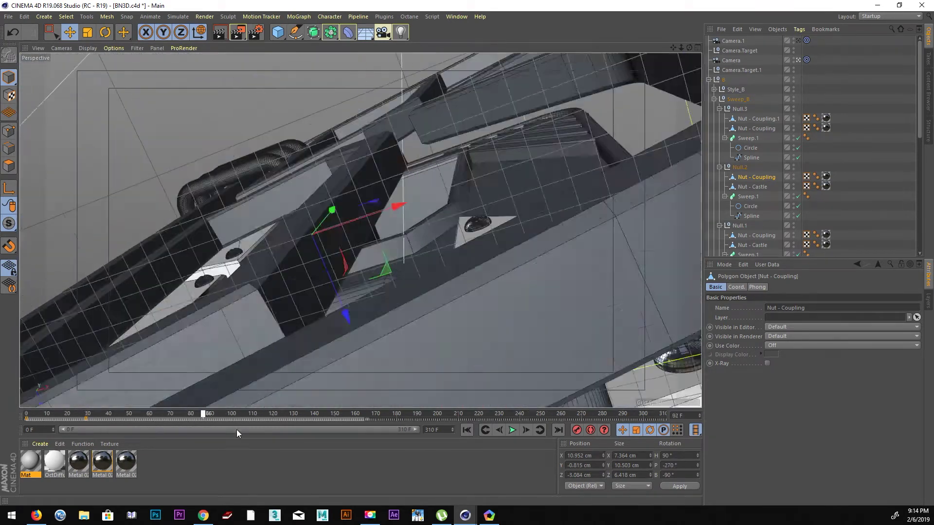
left_click(739, 42)
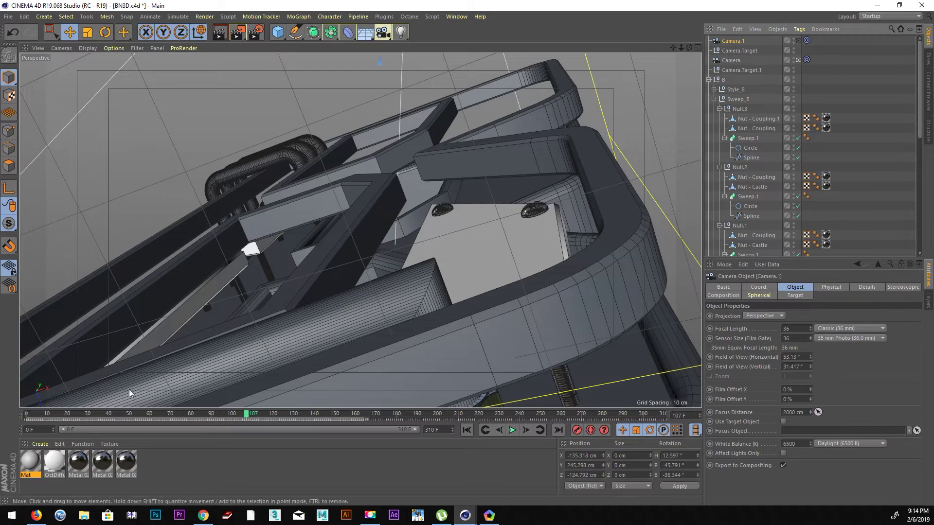
mouse_move(35, 416)
left_mouse_down()
mouse_move(264, 421)
mouse_move(68, 409)
mouse_move(110, 396)
mouse_move(79, 396)
mouse_move(203, 400)
mouse_move(60, 387)
mouse_move(232, 407)
mouse_move(173, 410)
mouse_move(204, 416)
mouse_move(159, 425)
mouse_move(226, 424)
mouse_move(115, 423)
mouse_move(139, 422)
left_mouse_up()
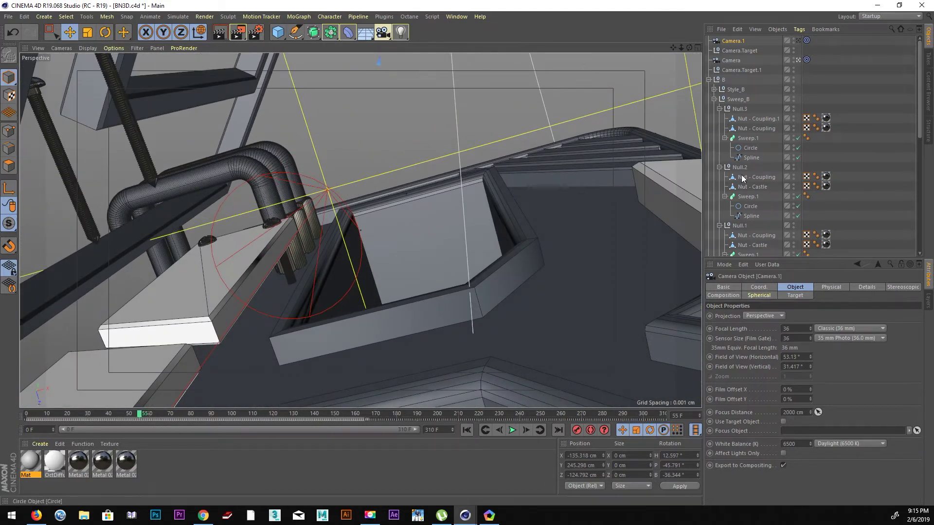
Select the Plain effector, drag the selected key later on the timeline, and scrub back to preview
scroll(742, 185, "down", 5)
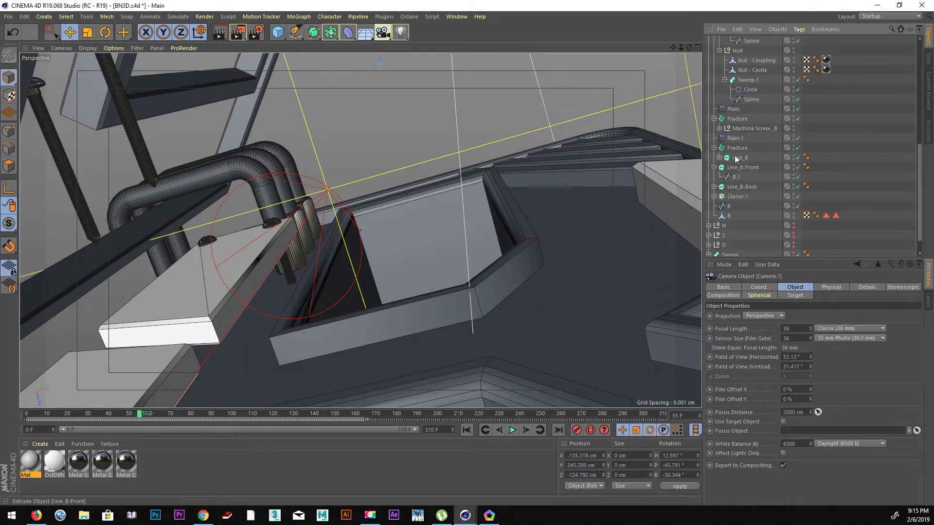
left_click(733, 109)
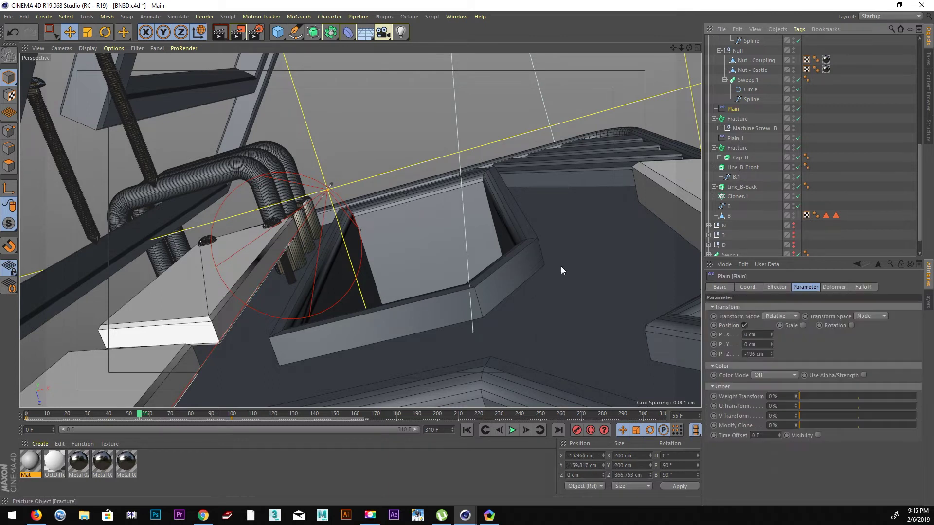
left_click_drag(232, 418, 259, 419)
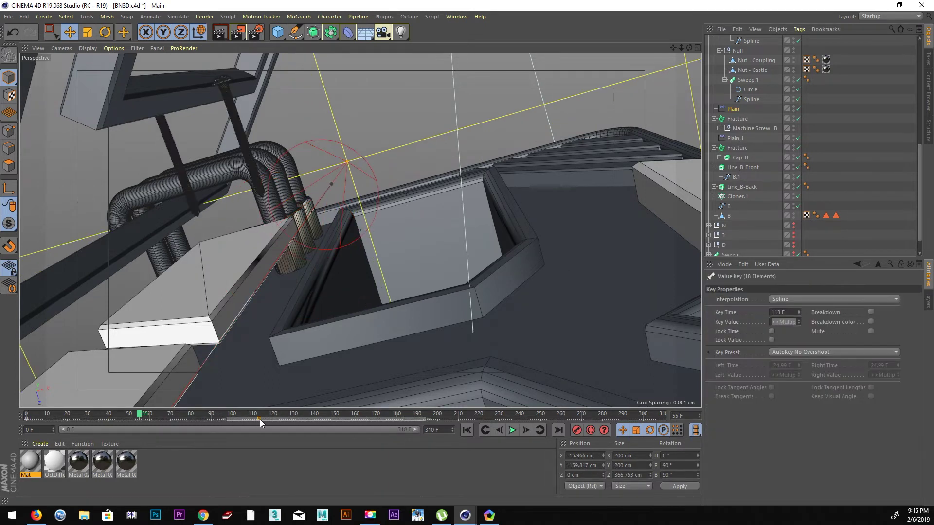
mouse_move(144, 415)
left_mouse_down()
mouse_move(100, 413)
mouse_move(275, 418)
mouse_move(75, 402)
mouse_move(130, 401)
mouse_move(255, 420)
mouse_move(26, 418)
left_mouse_up()
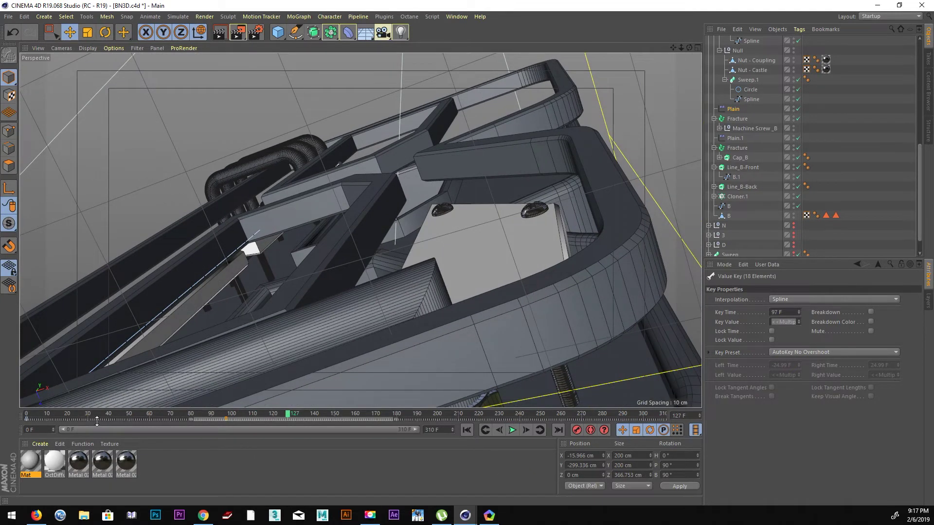
left_click_drag(47, 417, 55, 427)
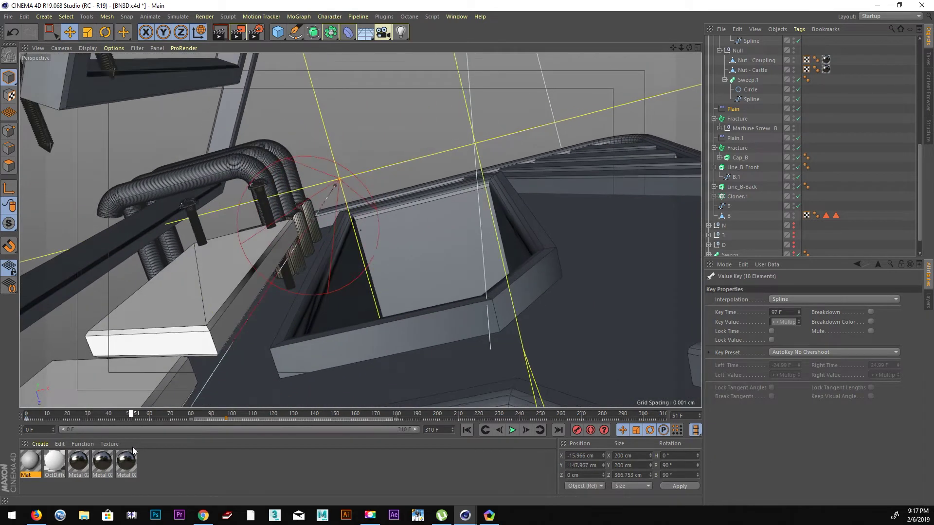
key("F6")
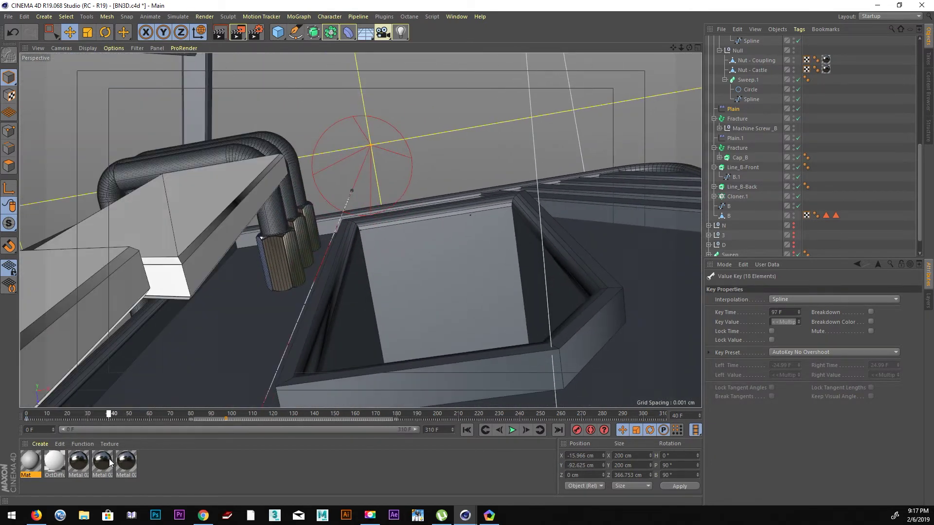
Adjust Plain.1's position offset toward 107, 2, -197 cm at frame 39
left_click(732, 139)
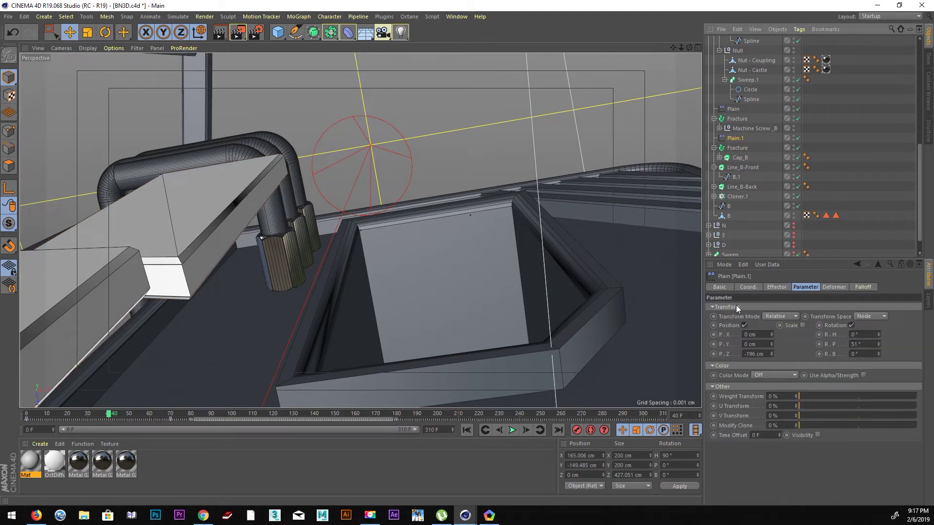
left_click_drag(771, 355, 771, 350)
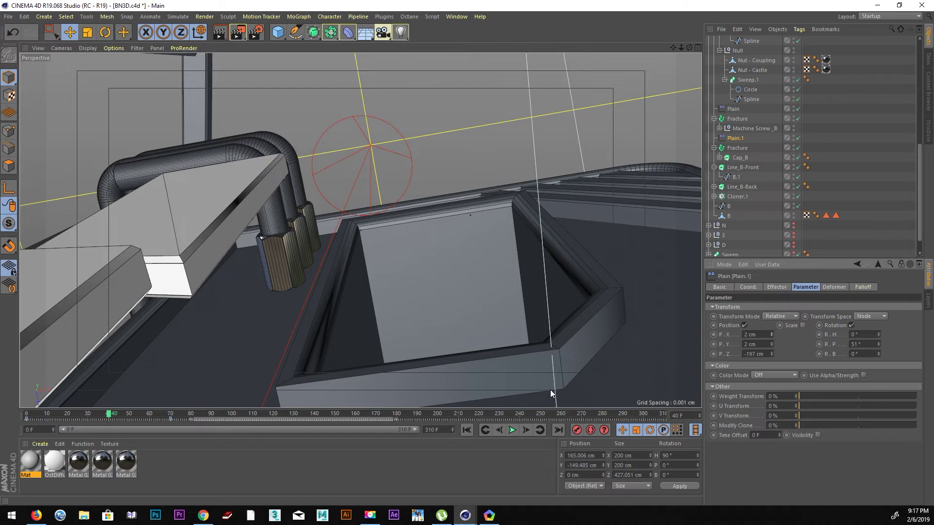
left_click_drag(103, 417, 107, 416)
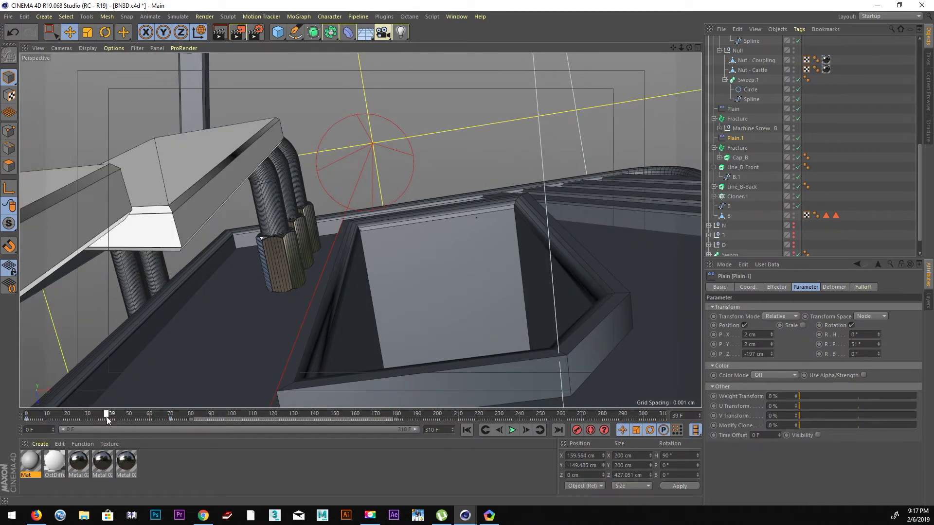
Rotate Plain.1's pieces to H -219°, P 133°, B 4°, then scrub and play to preview
left_click_drag(879, 334, 856, 335)
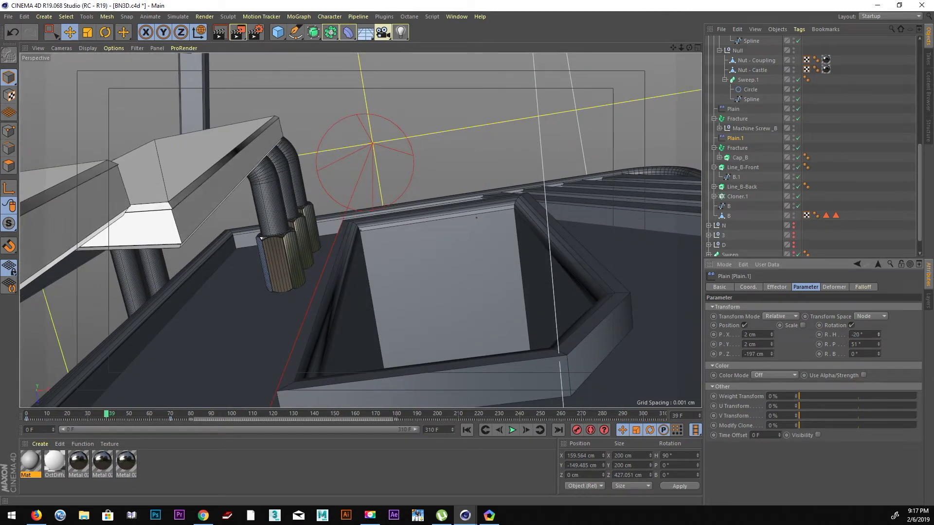
mouse_move(108, 417)
left_mouse_down()
mouse_move(206, 409)
mouse_move(77, 410)
mouse_move(113, 412)
mouse_move(102, 411)
left_mouse_up()
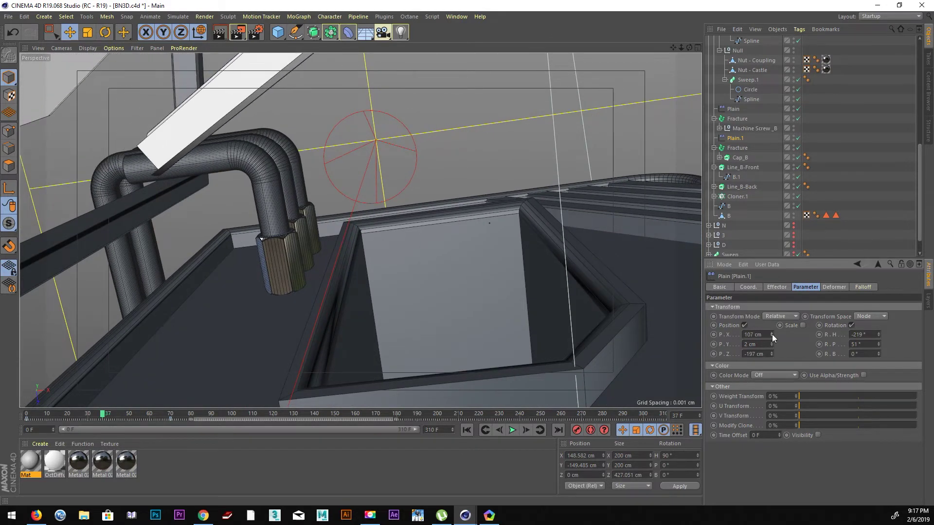
mouse_move(106, 416)
left_mouse_down()
mouse_move(80, 418)
mouse_move(157, 436)
mouse_move(108, 445)
left_mouse_up()
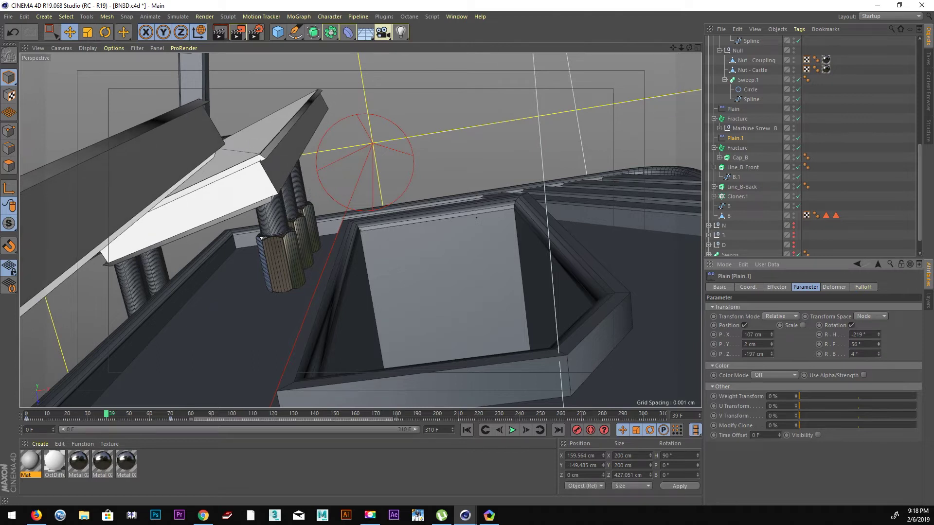
mouse_move(129, 417)
left_mouse_down()
mouse_move(90, 415)
mouse_move(118, 426)
mouse_move(80, 426)
left_mouse_up()
left_click(511, 430)
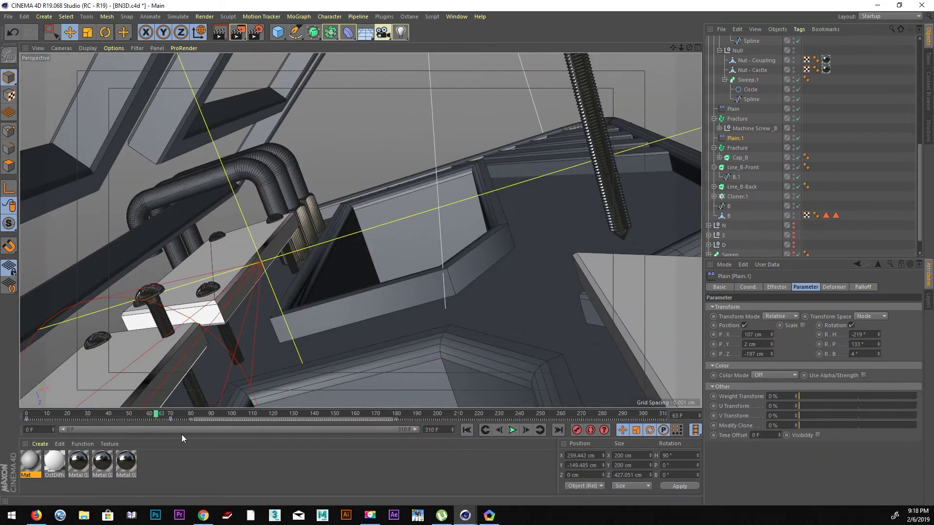
mouse_move(160, 416)
left_mouse_down()
mouse_move(131, 420)
mouse_move(159, 431)
mouse_move(69, 427)
left_mouse_up()
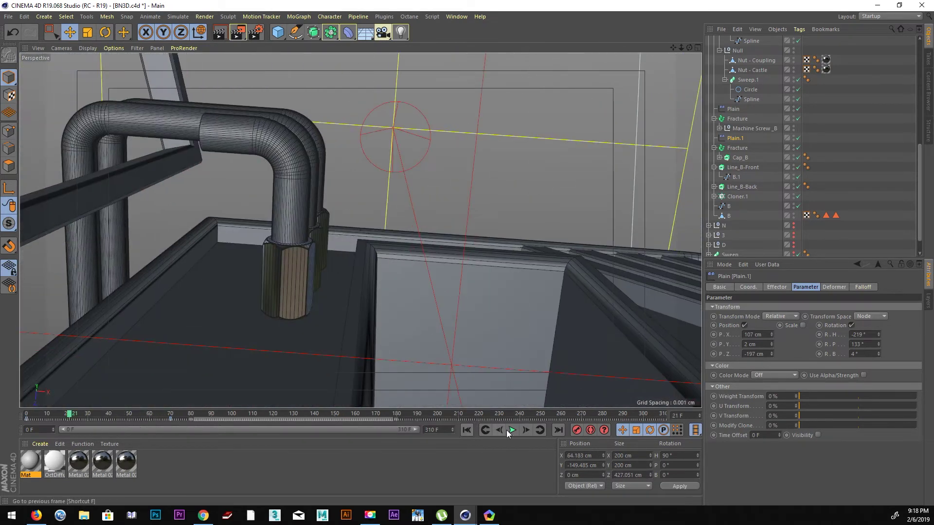
left_click(508, 430)
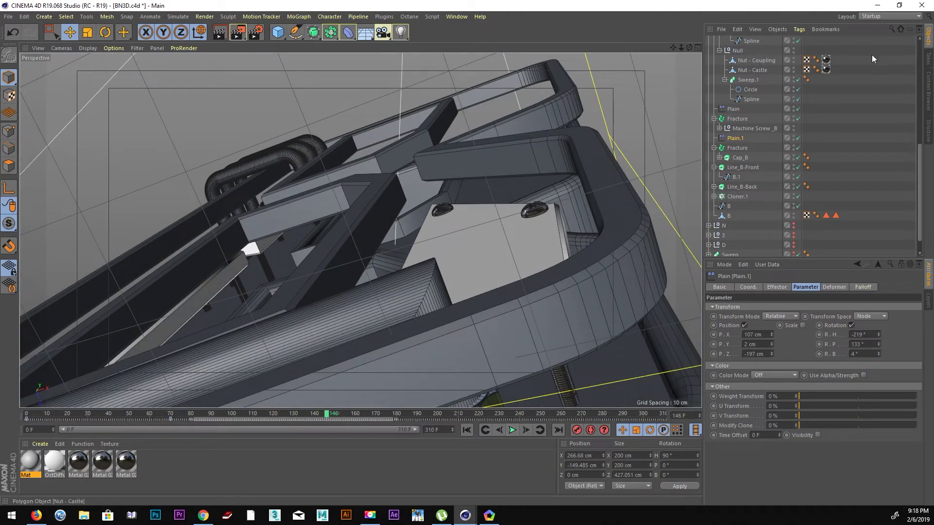
Look through Camera.1 and reposition it with its target around frame 73
scroll(850, 90, "up", 4)
left_click(798, 40)
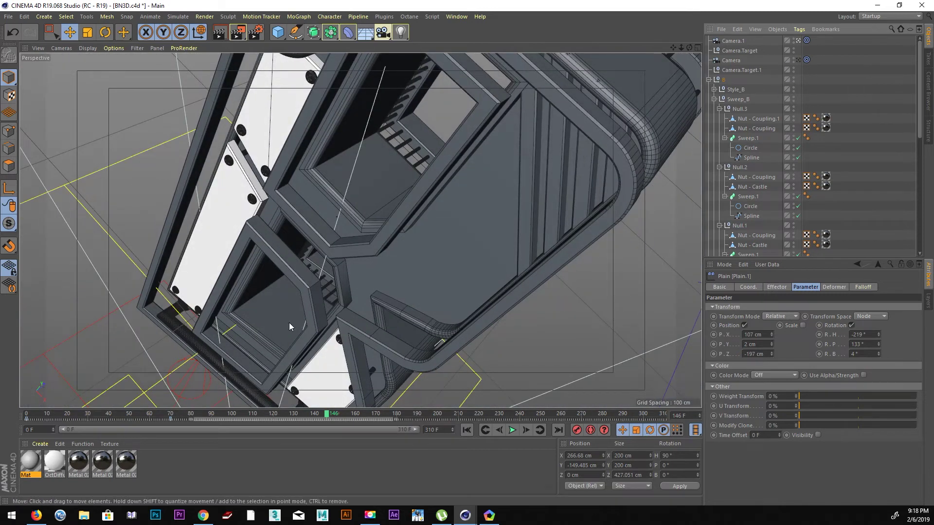
left_click_drag(33, 414, 249, 419)
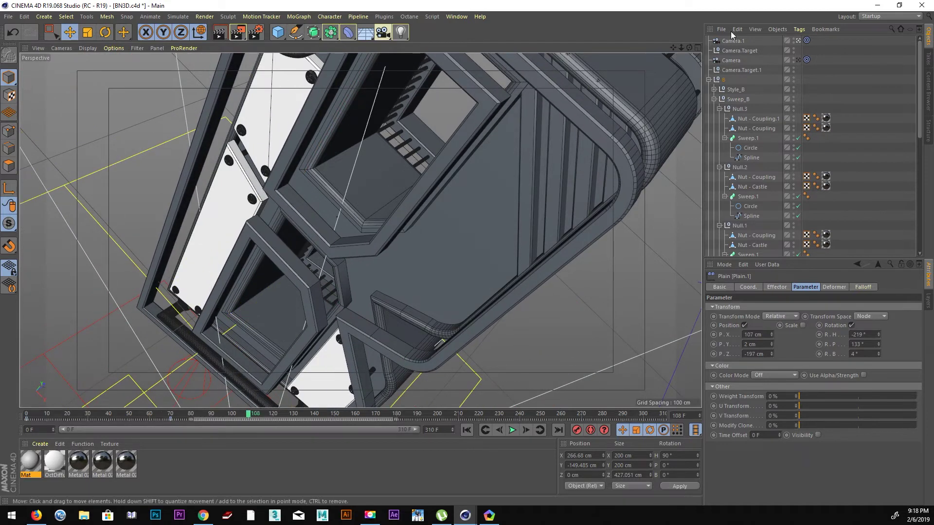
left_click(739, 50, "ctrl")
mouse_move(248, 417)
left_mouse_down()
mouse_move(168, 419)
mouse_move(177, 422)
left_mouse_up()
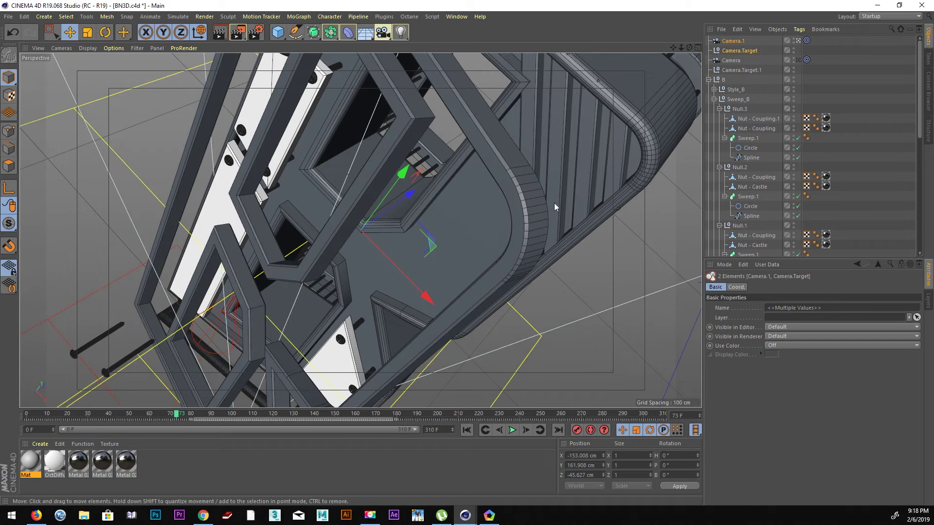
mouse_move(394, 240)
left_mouse_down("alt")
mouse_move(317, 215)
mouse_move(303, 152)
mouse_move(261, 121)
mouse_move(233, 132)
mouse_move(230, 115)
left_mouse_up("alt")
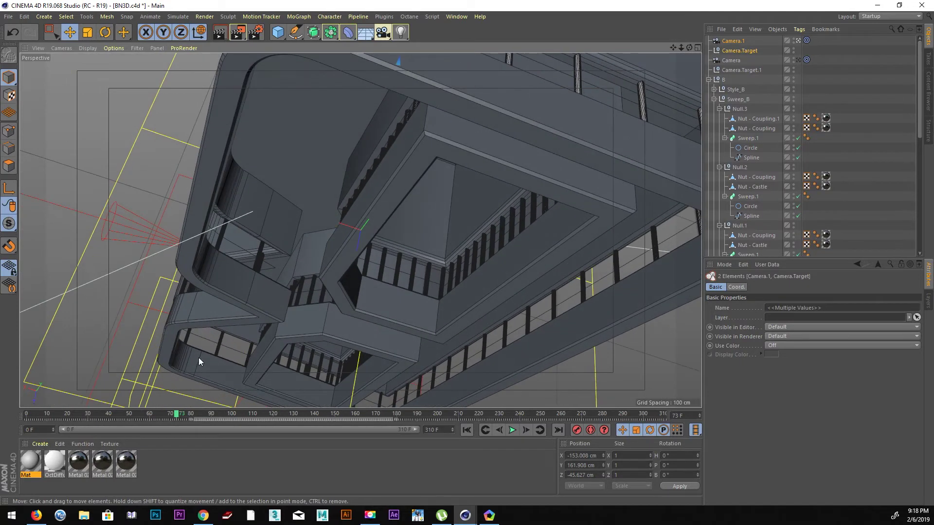
left_click_drag(178, 416, 190, 416)
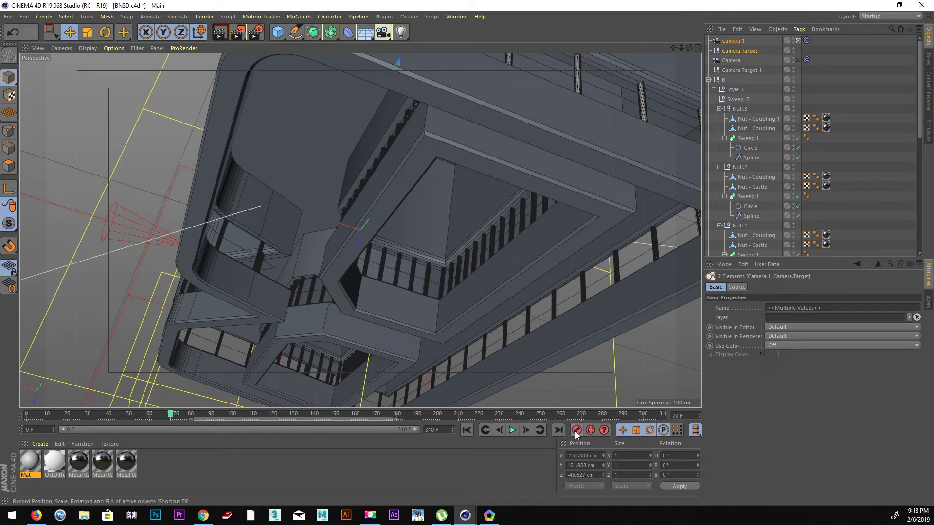
Move Camera.1 closer at frame 139, select its frame-70 keys, then select the target in four views
left_click_drag(270, 414, 312, 414)
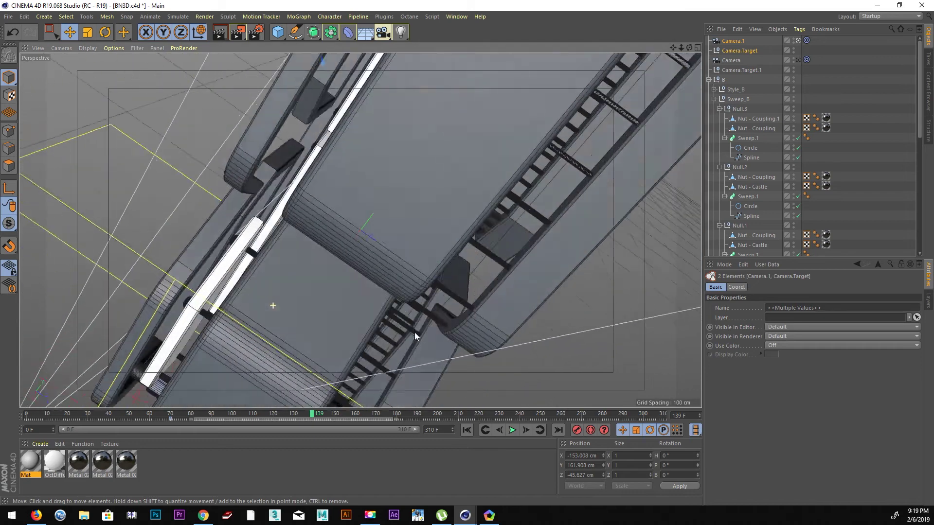
mouse_move(415, 334)
left_mouse_down("alt")
mouse_move(470, 327)
mouse_move(454, 321)
mouse_move(480, 303)
mouse_move(444, 298)
mouse_move(430, 327)
mouse_move(433, 317)
left_mouse_up("alt")
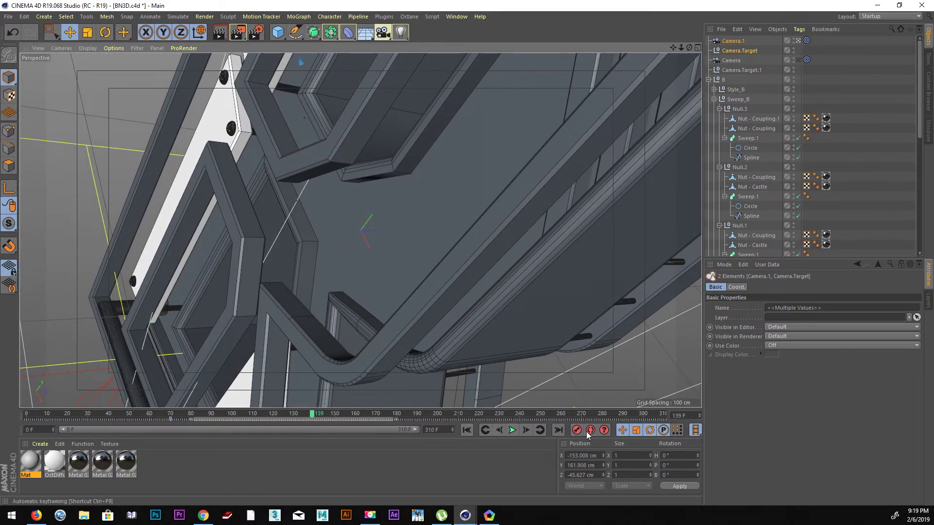
mouse_move(179, 419)
left_mouse_down()
mouse_move(335, 419)
mouse_move(88, 419)
left_mouse_up()
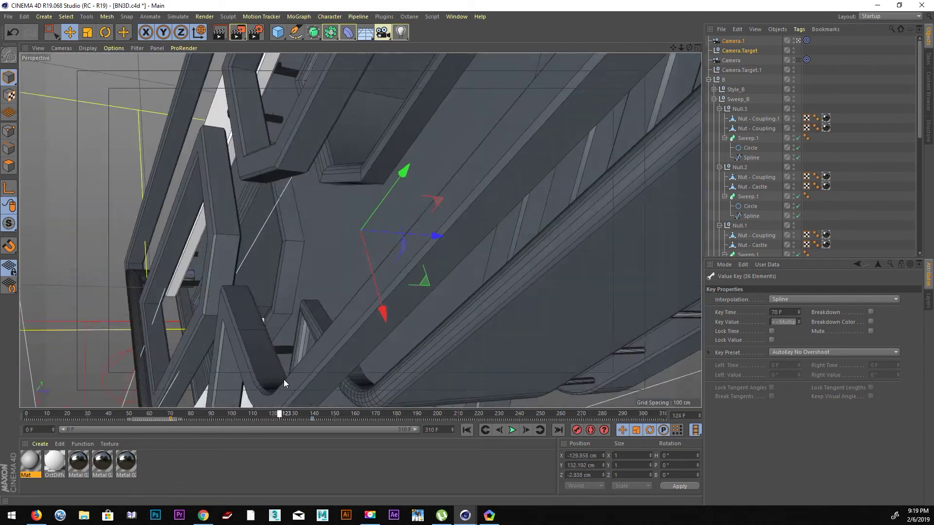
mouse_move(262, 384)
left_mouse_down()
mouse_move(127, 365)
mouse_move(281, 366)
mouse_move(170, 360)
left_mouse_up()
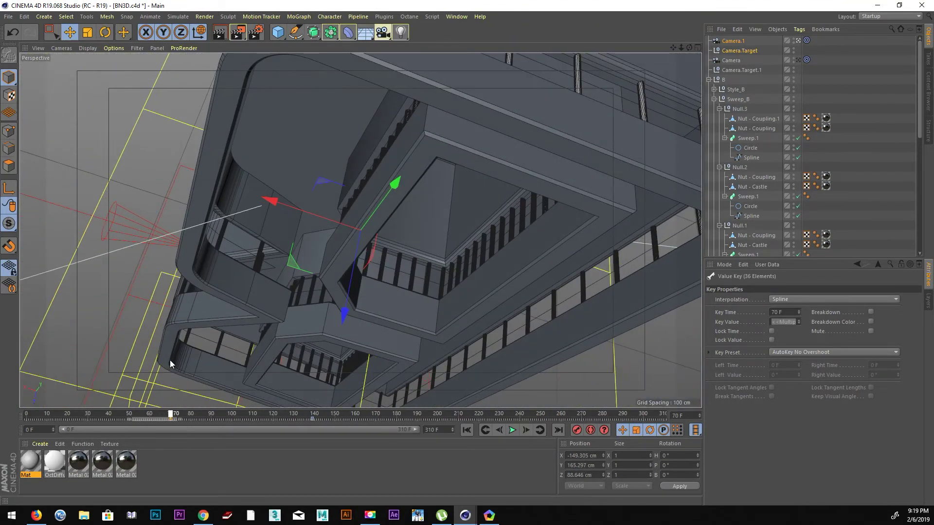
mouse_move(331, 267)
left_mouse_down("alt")
mouse_move(366, 334)
mouse_move(371, 311)
left_mouse_up("alt")
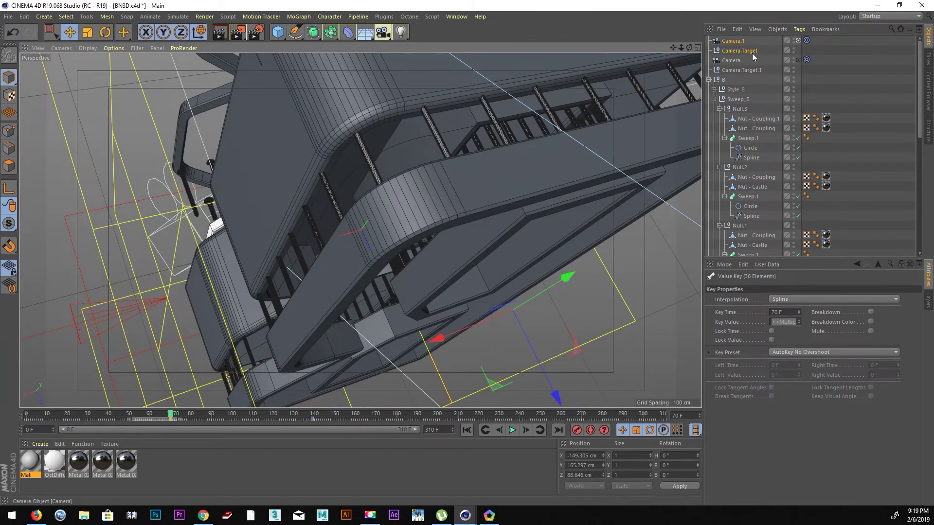
left_click(752, 52)
key("F5")
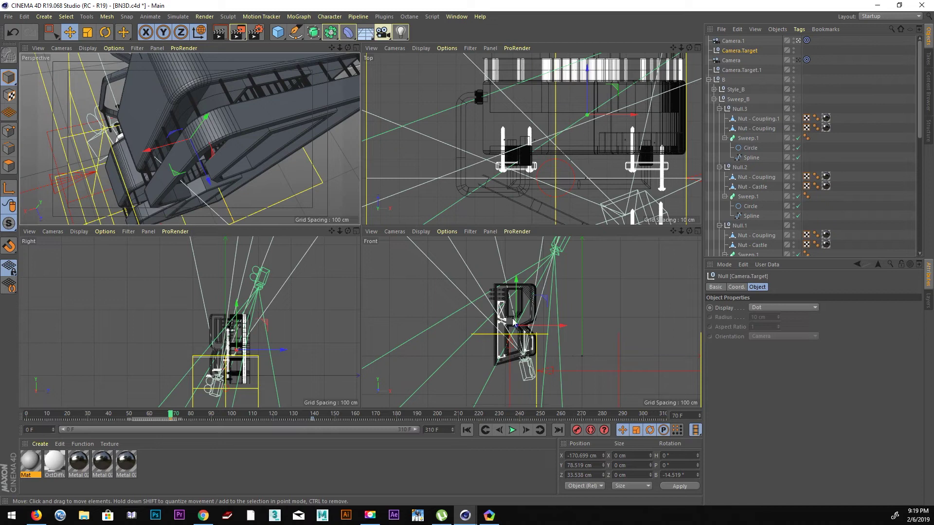
Raise Camera.Target in the Front view and check Camera.1's shot up to frame 138
left_click_drag(513, 322, 558, 309)
left_click(578, 429)
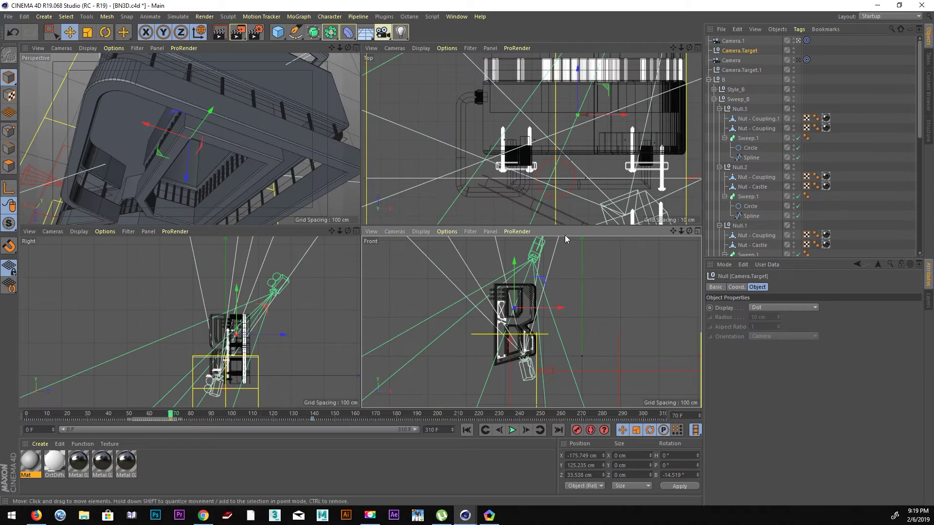
left_click_drag(514, 279, 514, 275)
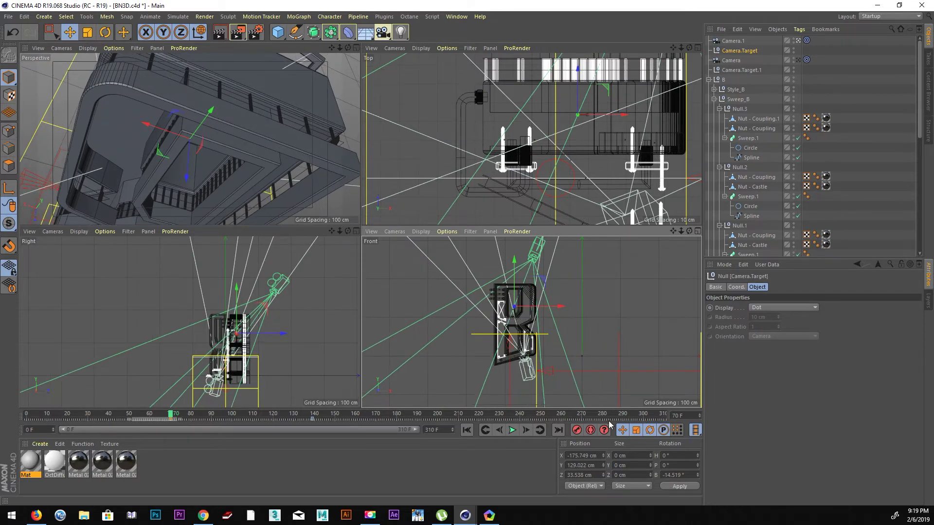
left_click(729, 42, "ctrl")
middle_click(284, 122)
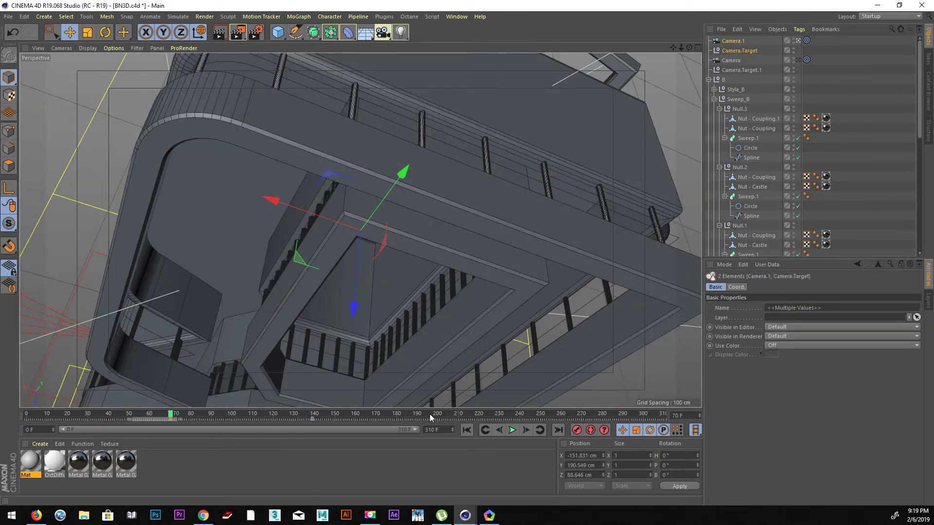
left_click_drag(177, 418, 311, 401)
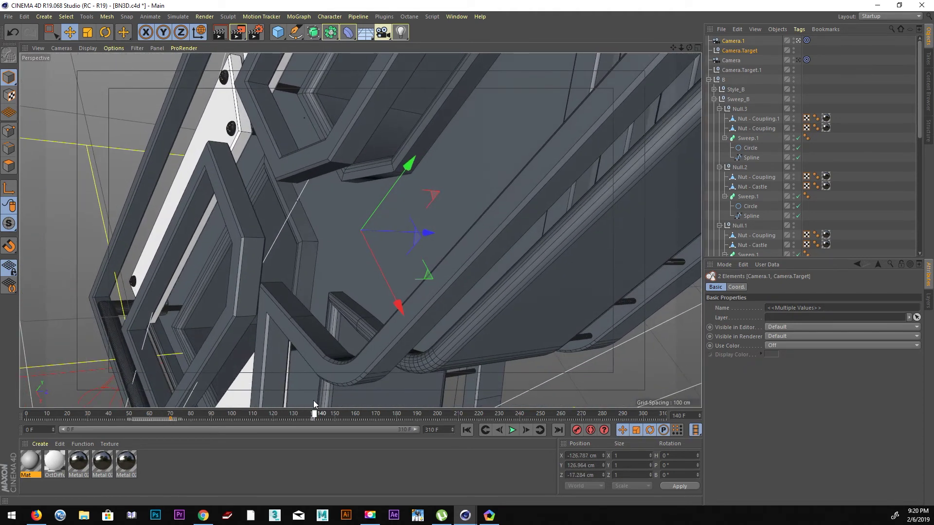
middle_click(319, 386)
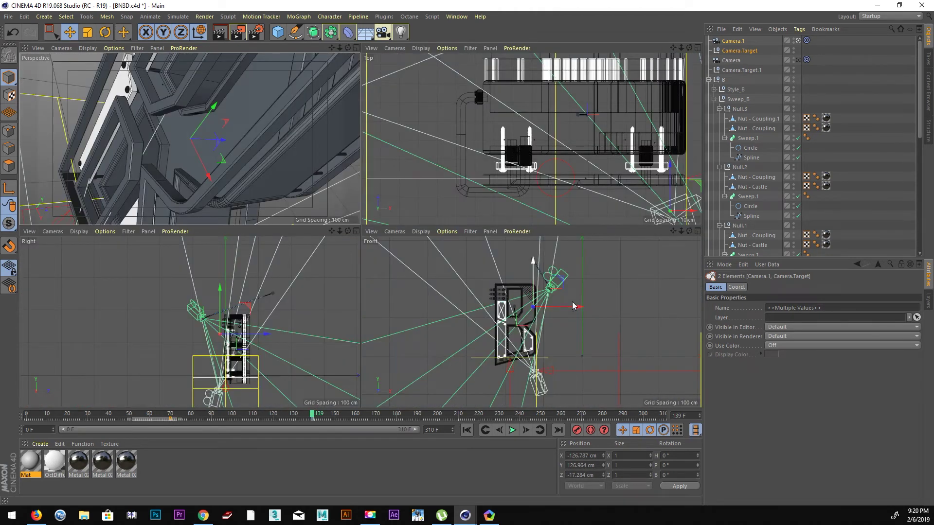
Lift Camera.Target about 68 cm to Y 145 cm, then select Camera.1 and scrub to frame 125
left_click(587, 115)
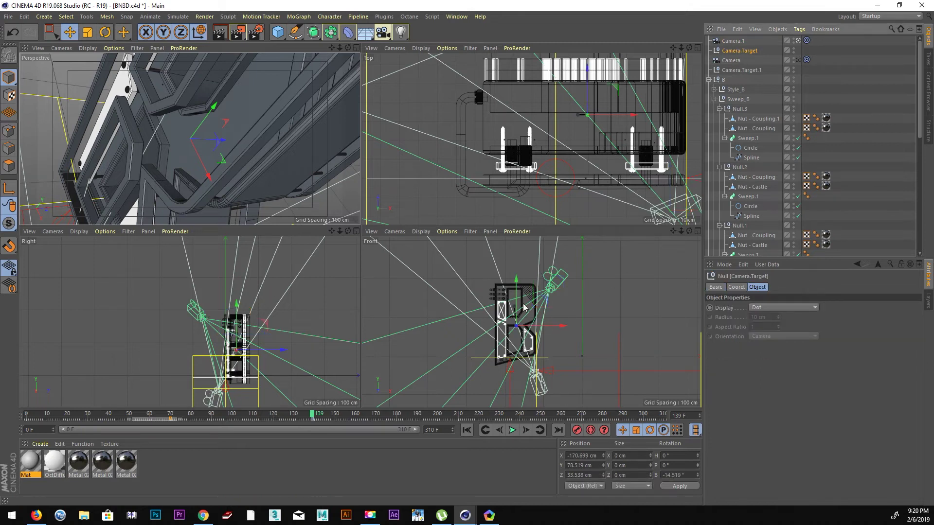
left_click_drag(516, 287, 515, 260)
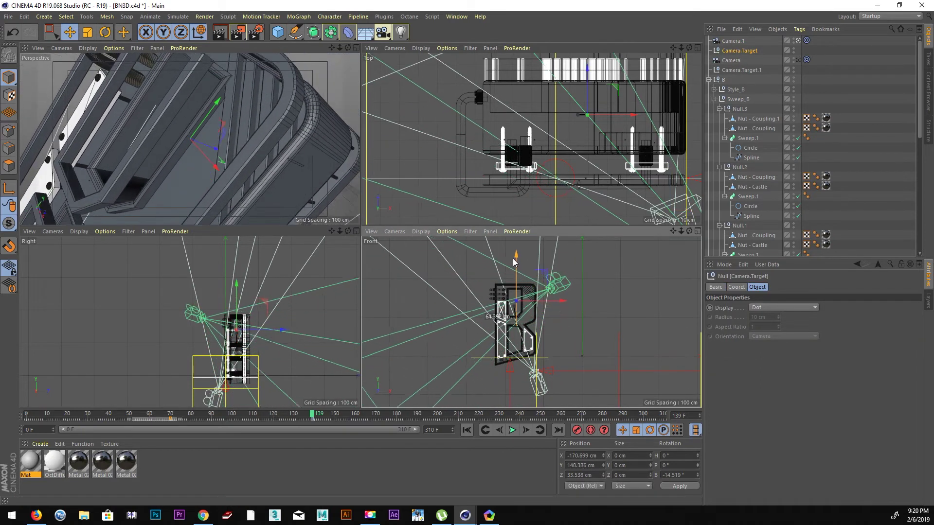
left_click_drag(514, 261, 514, 263)
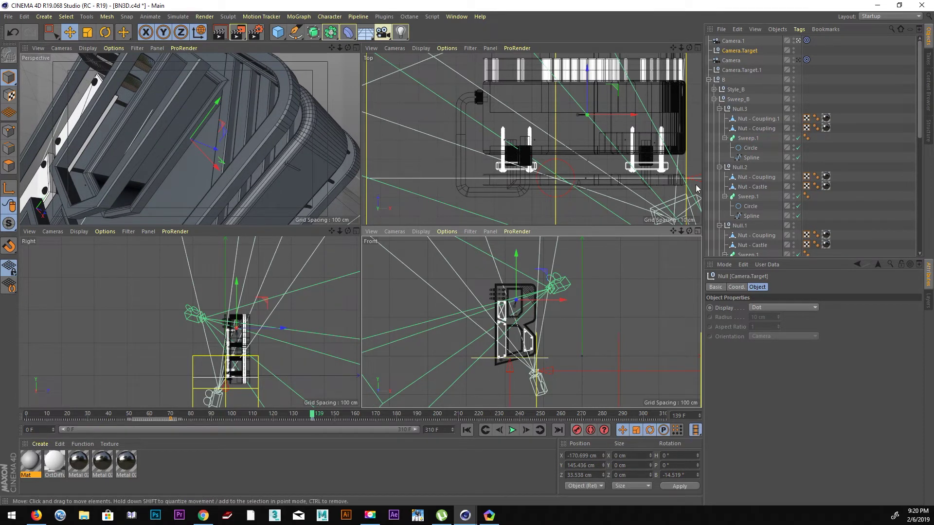
left_click(734, 41)
left_click_drag(162, 419, 377, 409)
Review the end frame and play the fly-through, then collapse the B hierarchy
left_click_drag(620, 401, 672, 404)
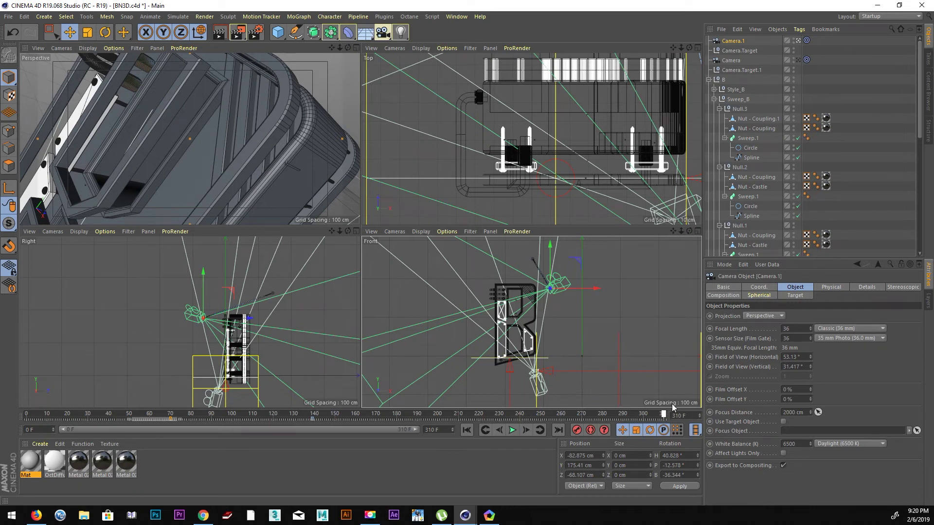
middle_click(282, 201)
left_click_drag(296, 232, 319, 231, "alt")
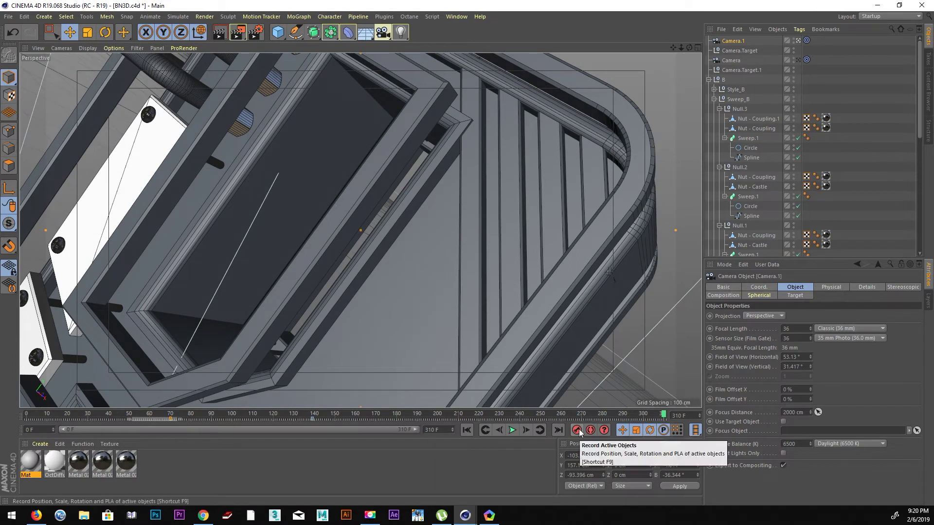
left_click(513, 430)
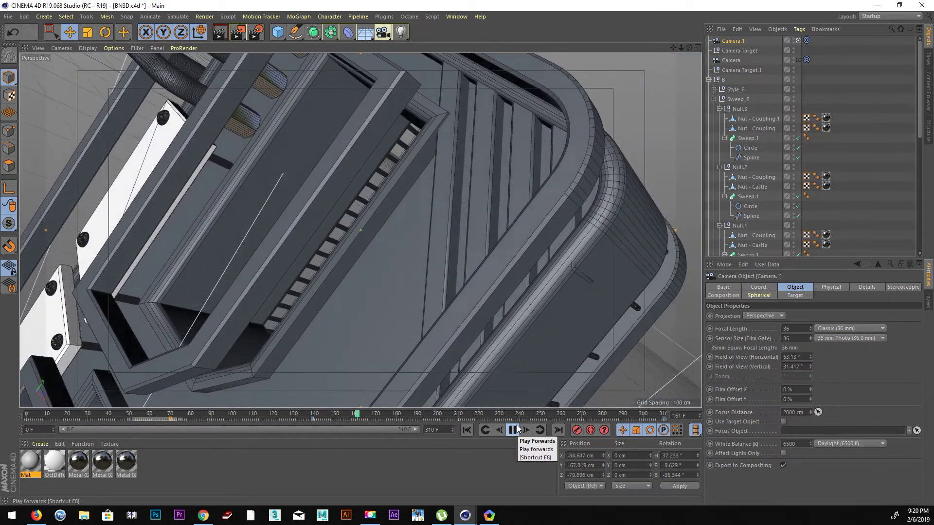
left_click(516, 430)
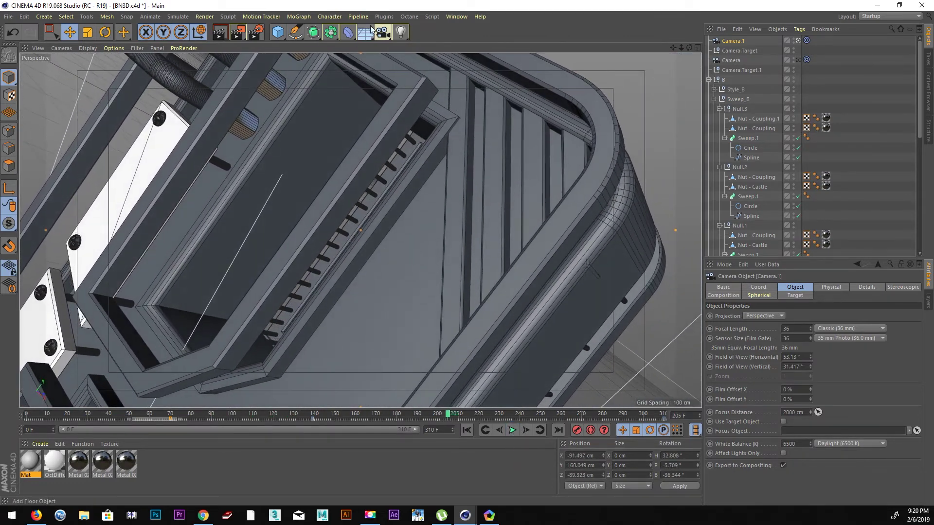
left_click_drag(385, 37, 494, 30)
left_click(709, 80)
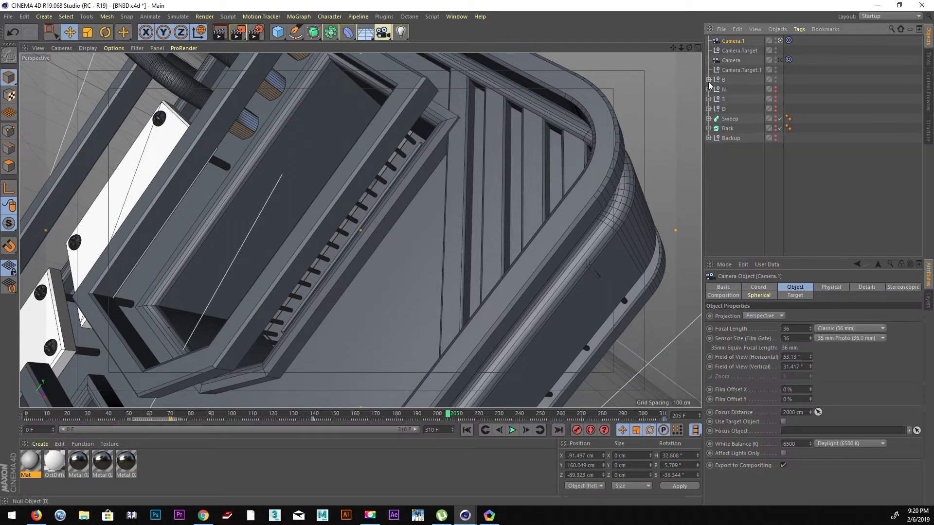
Move the last camera key from frame 310 to about 200 and replay the animation
left_click(458, 18)
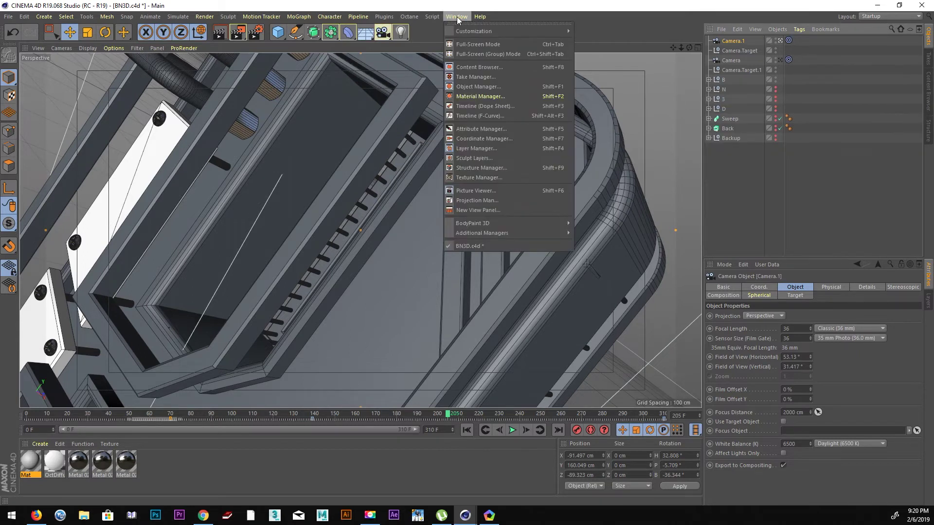
left_click(536, 5)
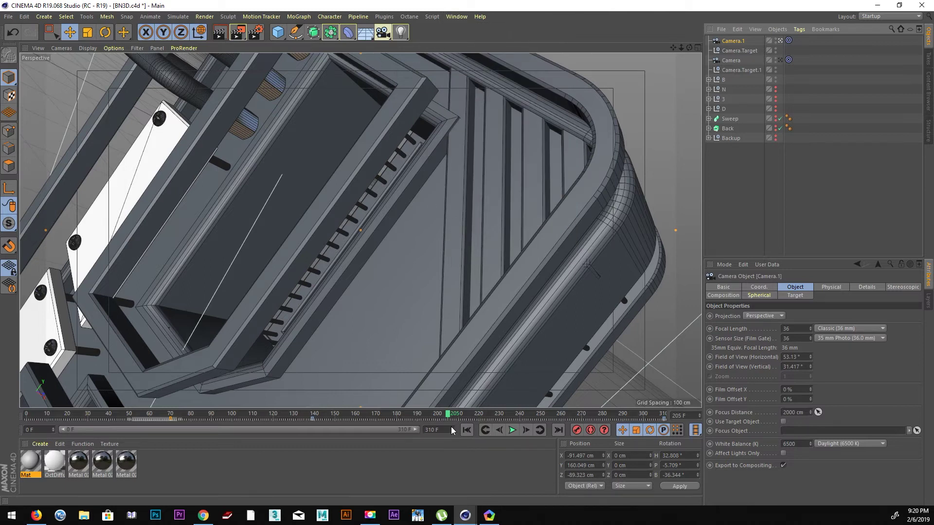
left_click(513, 432)
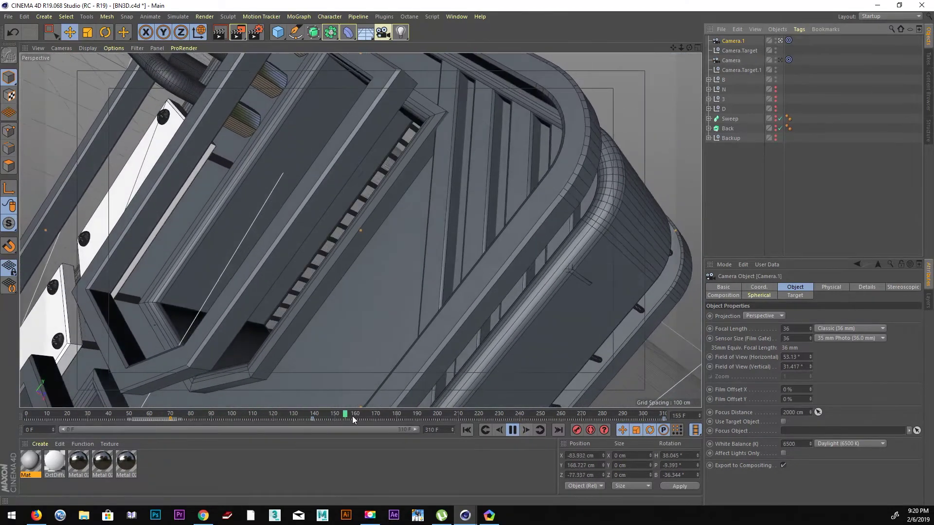
left_click_drag(352, 412, 171, 407)
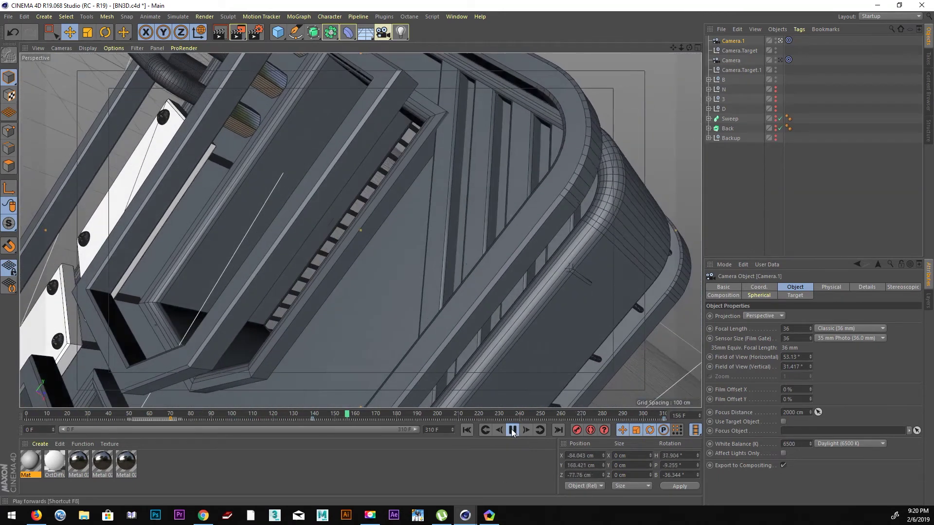
left_click(512, 430)
left_click_drag(663, 418, 439, 425)
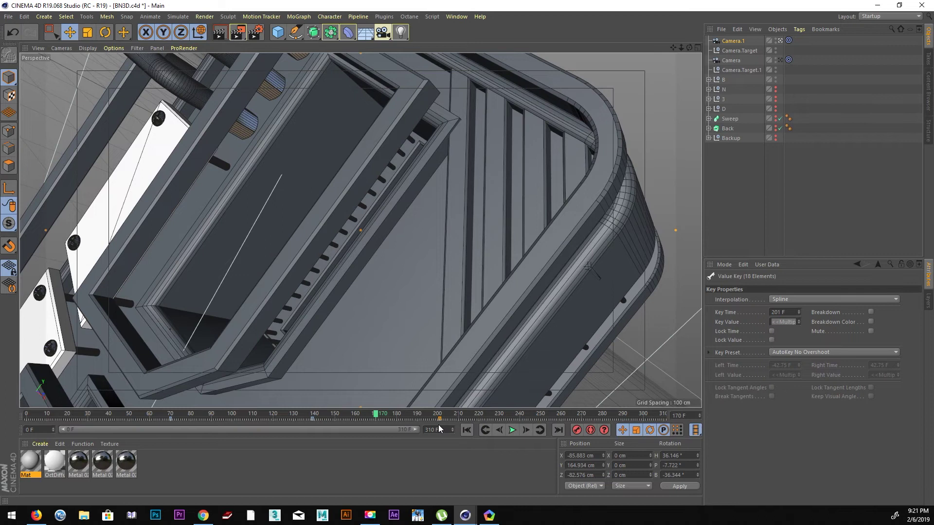
left_click(467, 430)
left_click(512, 430)
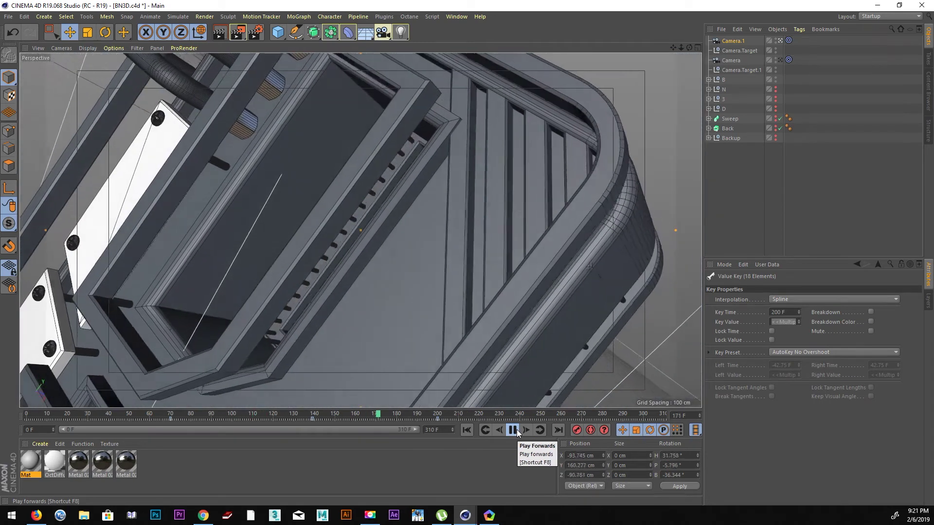
left_click(515, 432)
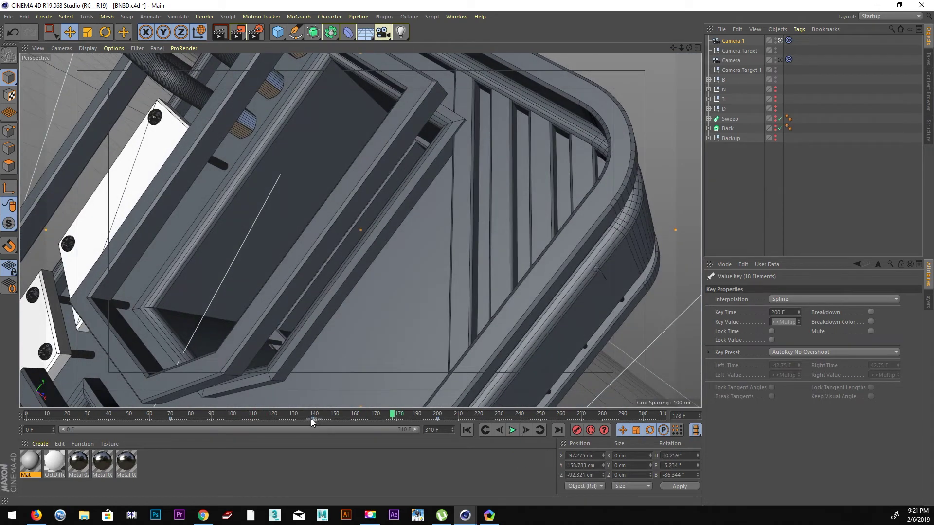
Move Camera.1 and Camera.Target keys from frame 139 to 120 and set the preview end to 200
left_click(729, 50, "ctrl")
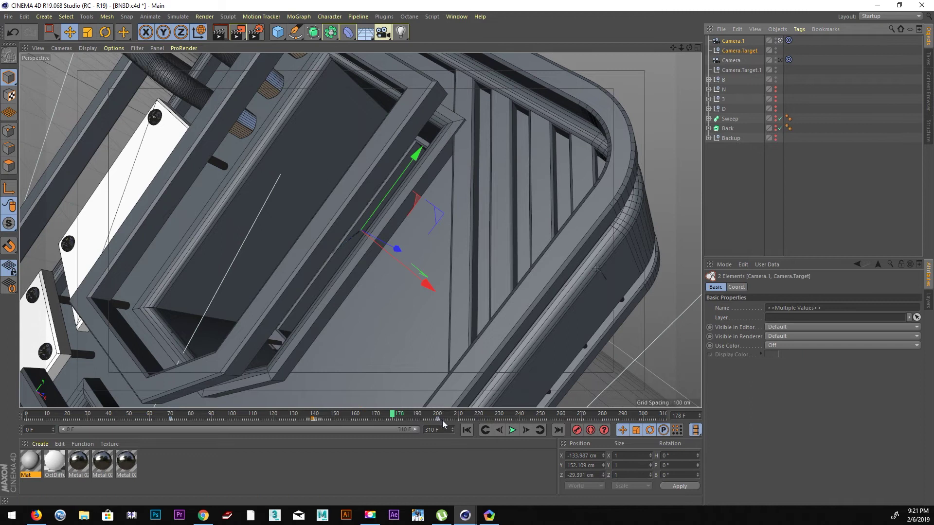
left_click(730, 44)
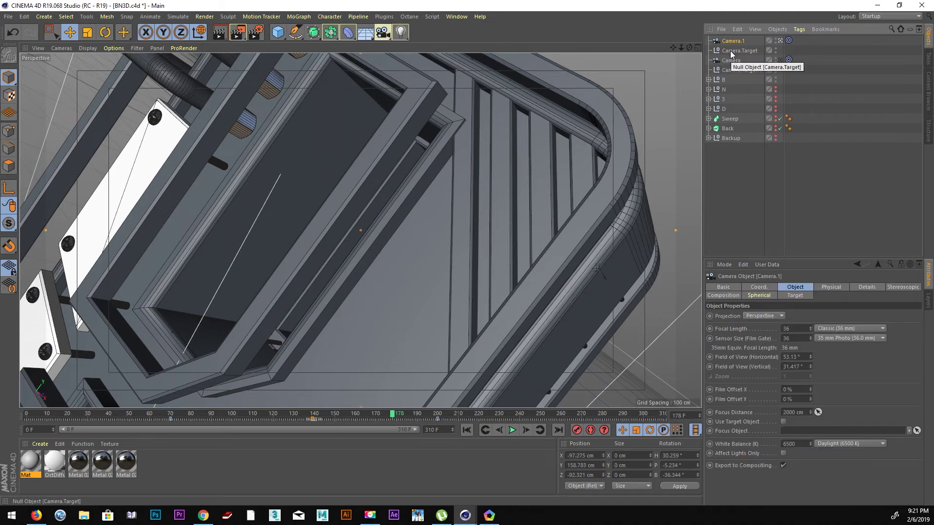
left_click(730, 51)
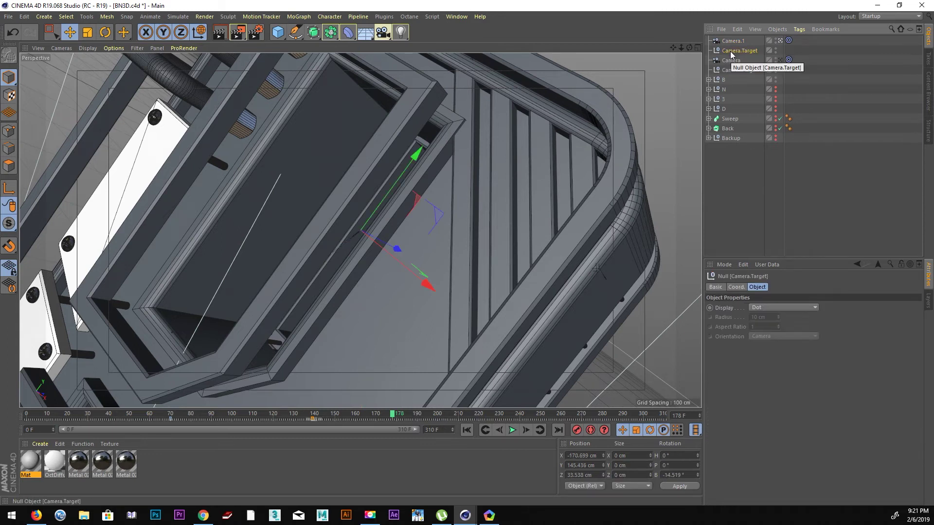
left_click(730, 44, "ctrl")
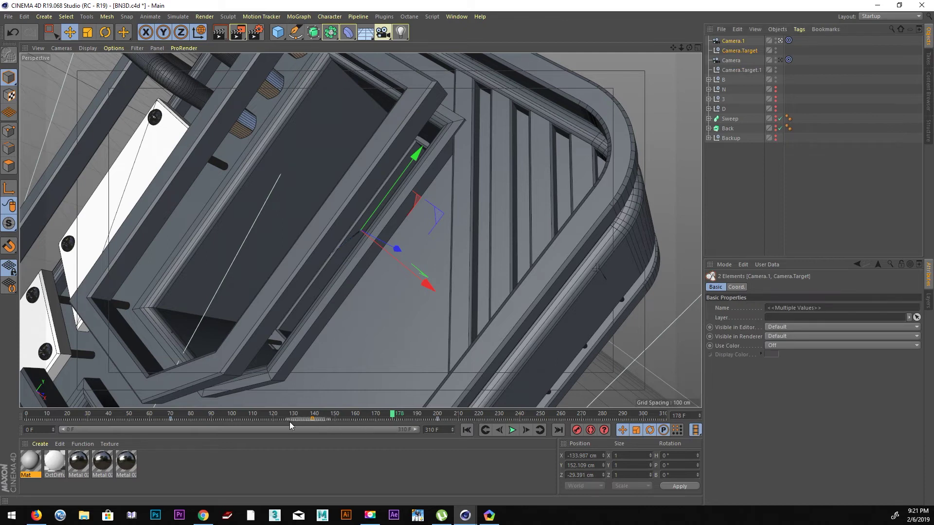
left_click(312, 419)
left_click_drag(312, 419, 273, 421)
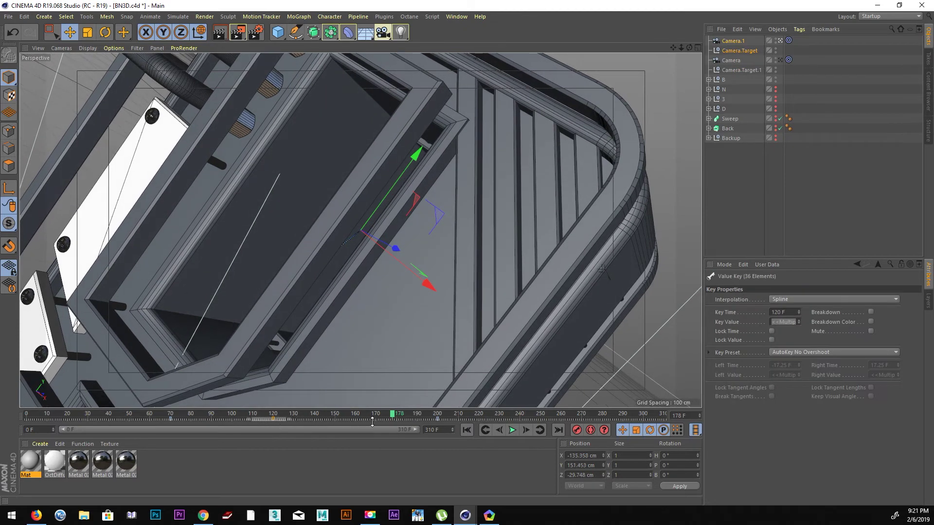
type("200")
key("Return")
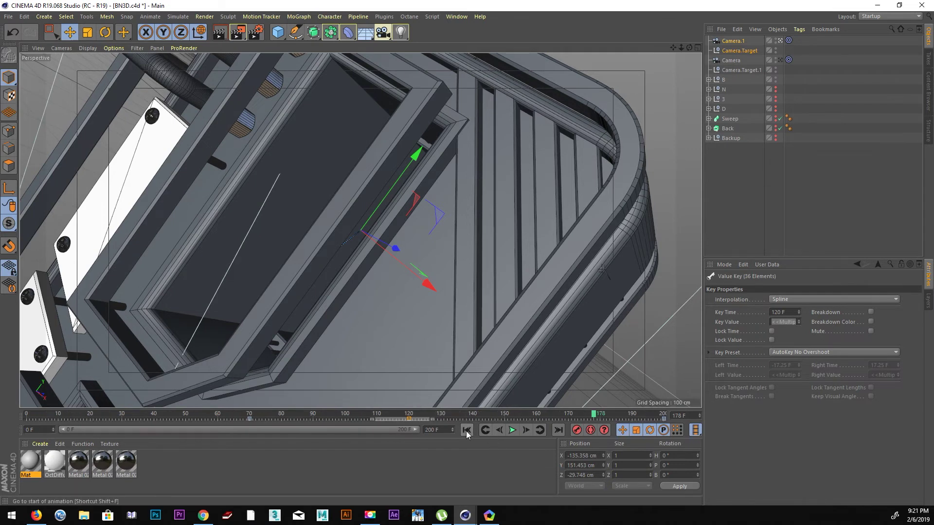
Play the shortened 200-frame animation from the start and select the B object
left_click(466, 431)
left_click(512, 430)
left_click(413, 318)
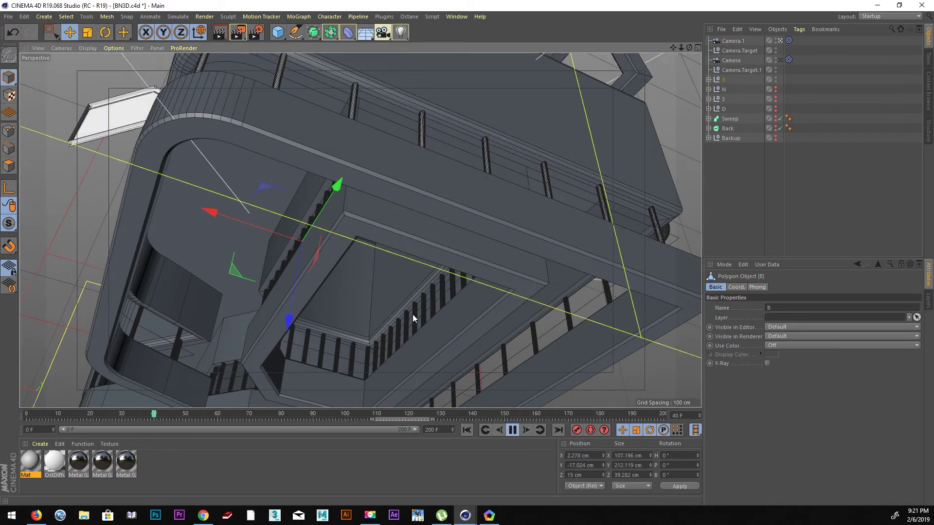
key("F8")
Add a Stage object and keyframe its camera as Camera at frame 0
left_click(732, 61)
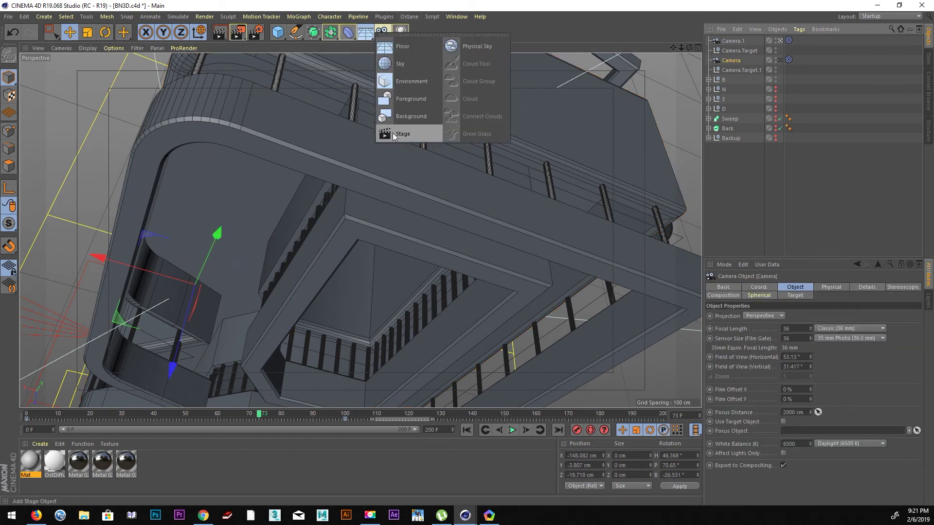
left_click_drag(368, 38, 392, 133)
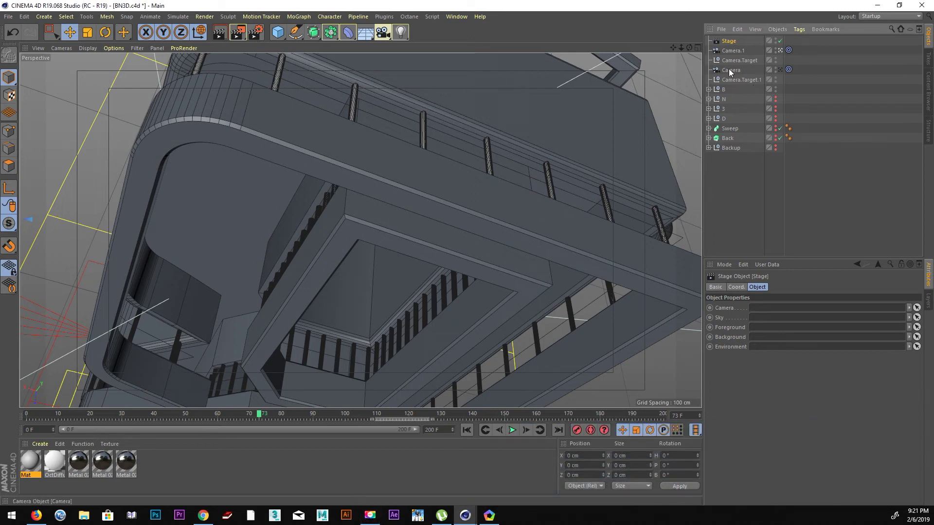
left_click(466, 430)
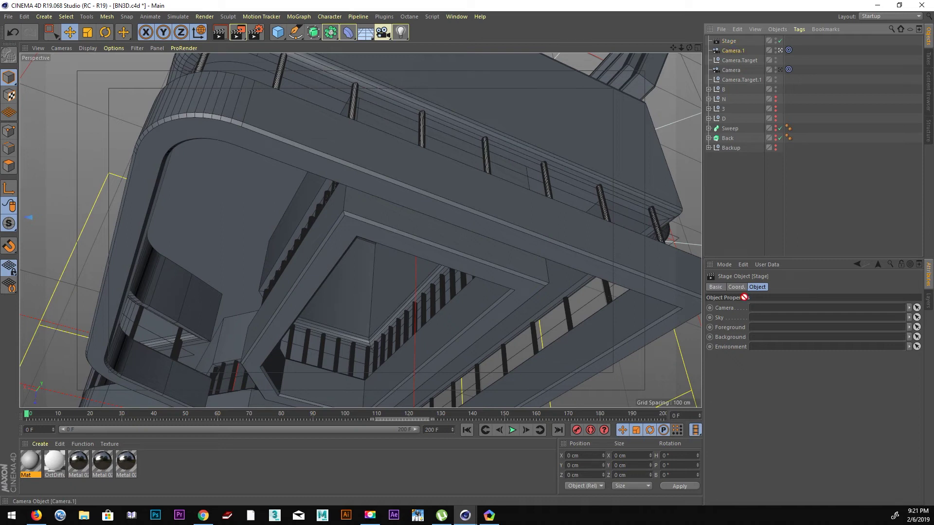
left_click(709, 309)
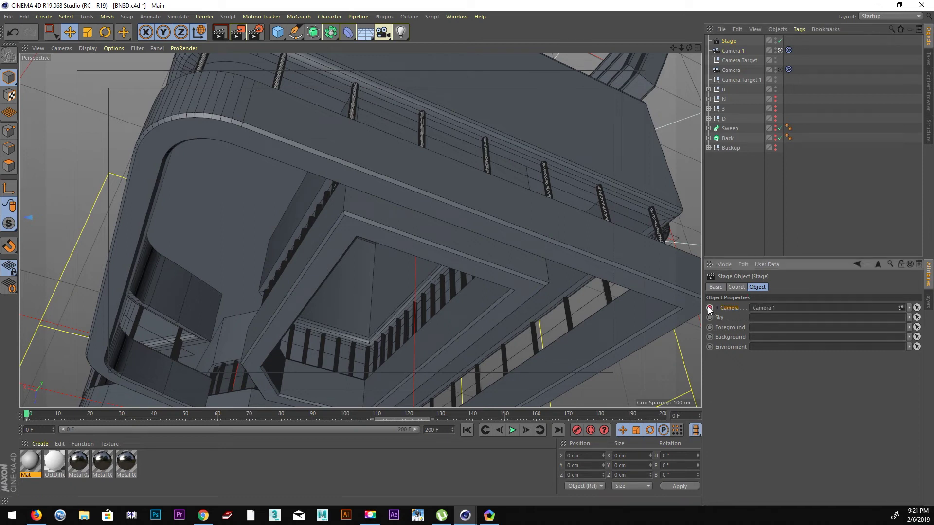
left_click_drag(732, 70, 771, 312)
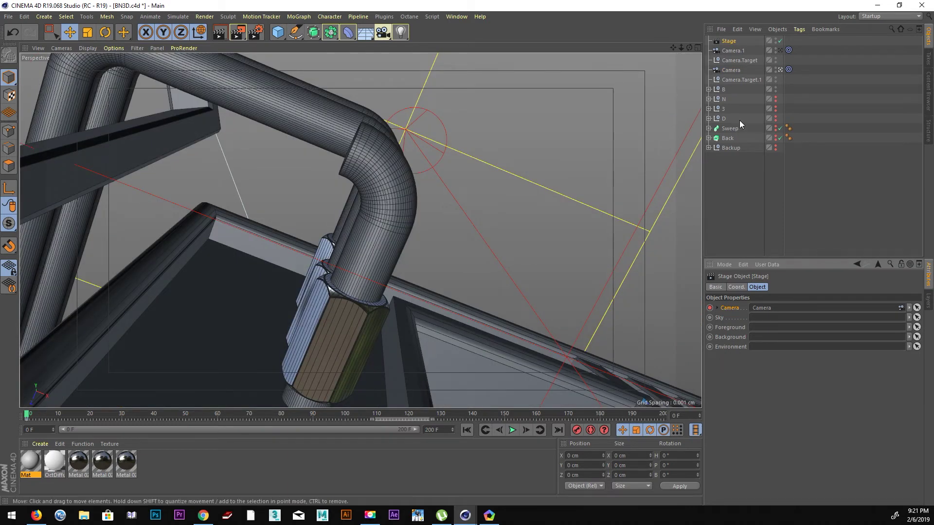
At frame 80, switch the Stage camera to Camera.1 with a keyframe
left_click_drag(30, 418, 282, 422)
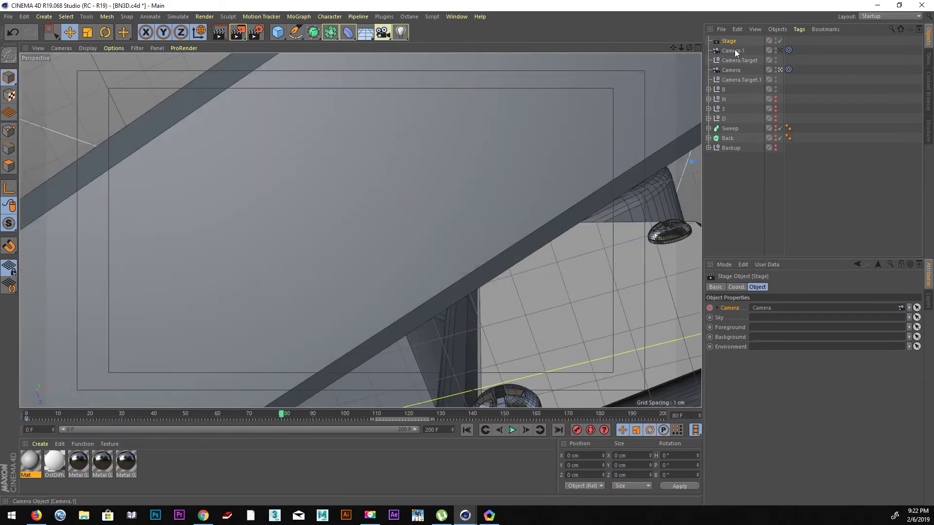
left_click_drag(735, 52, 751, 171)
left_click_drag(757, 312, 757, 311)
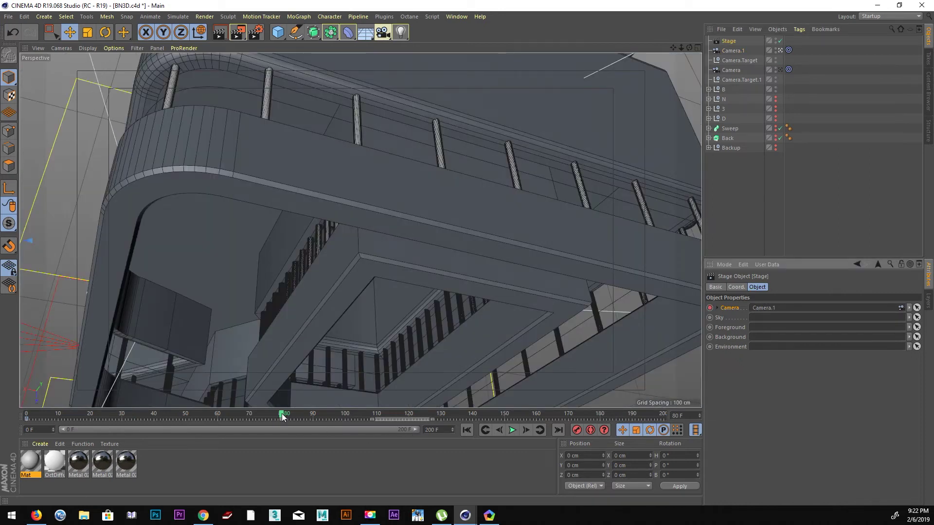
left_click(480, 431)
left_click(514, 430)
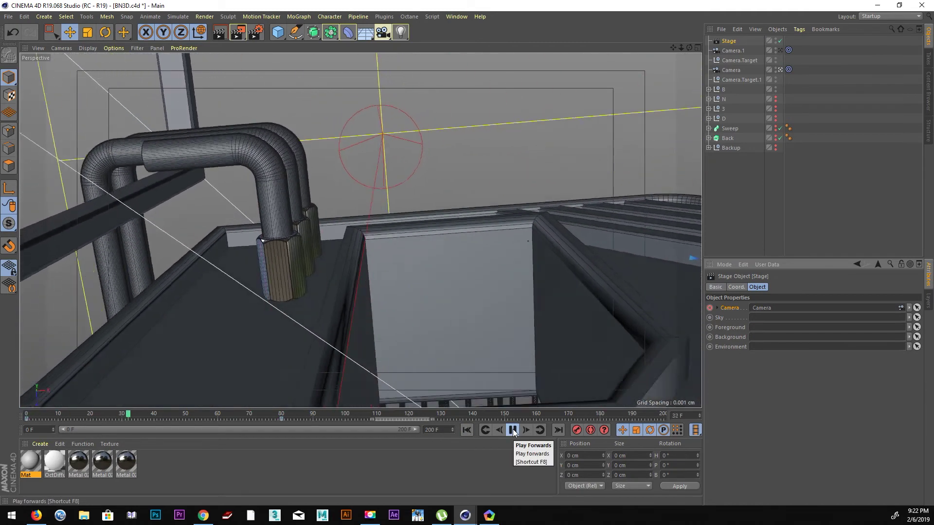
left_click(513, 431)
left_click(467, 431)
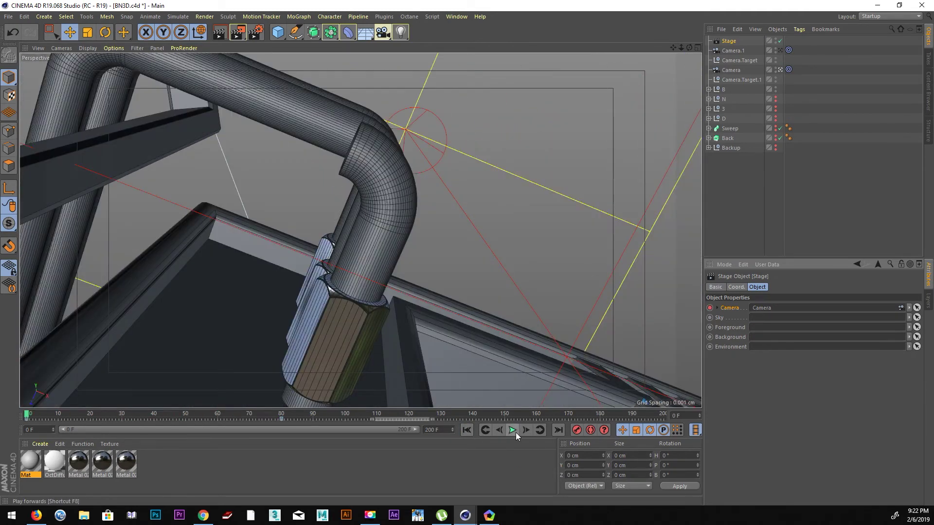
left_click(514, 431)
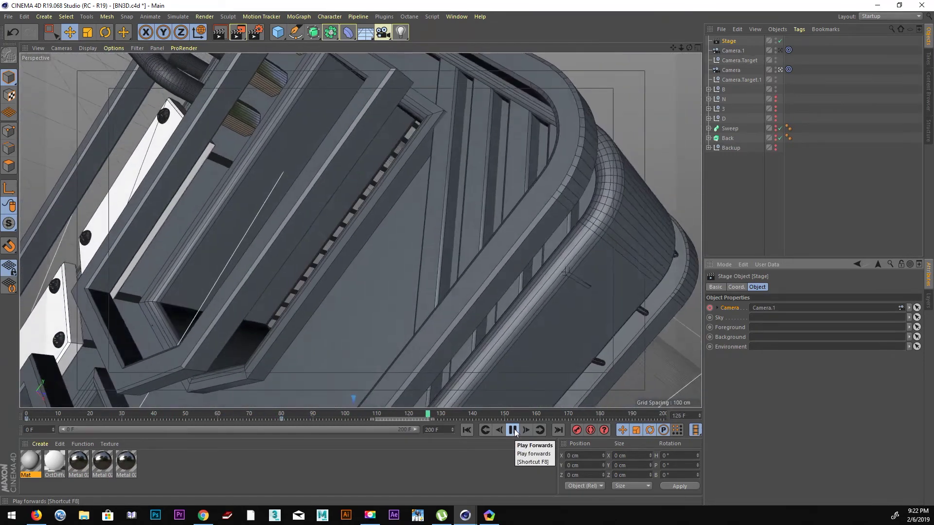
left_click(513, 431)
left_click_drag(482, 418, 256, 415)
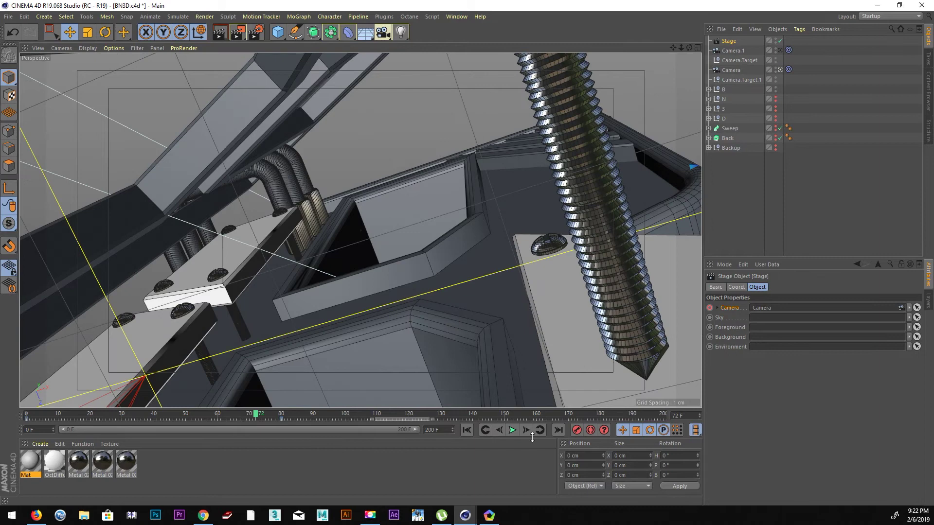
left_click(508, 433)
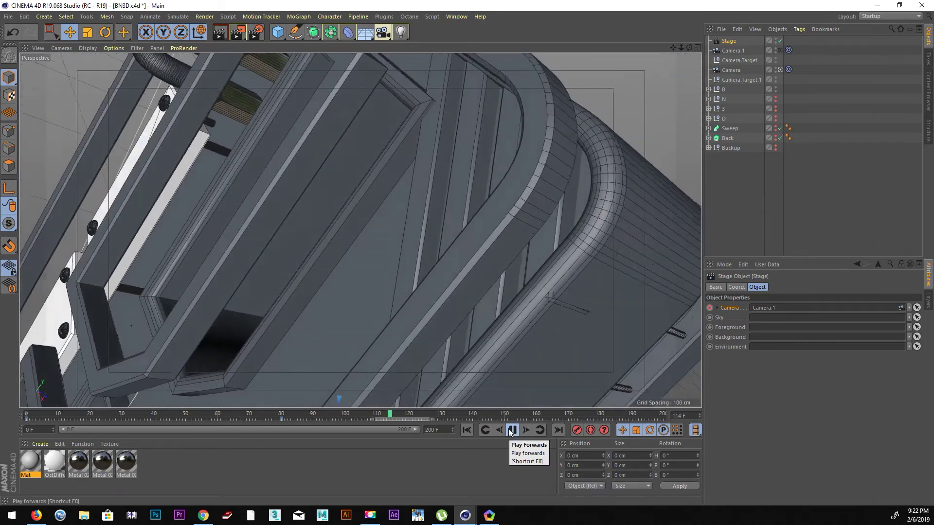
left_click(509, 431)
mouse_move(506, 418)
left_mouse_down()
mouse_move(255, 375)
mouse_move(541, 366)
mouse_move(240, 384)
left_mouse_up()
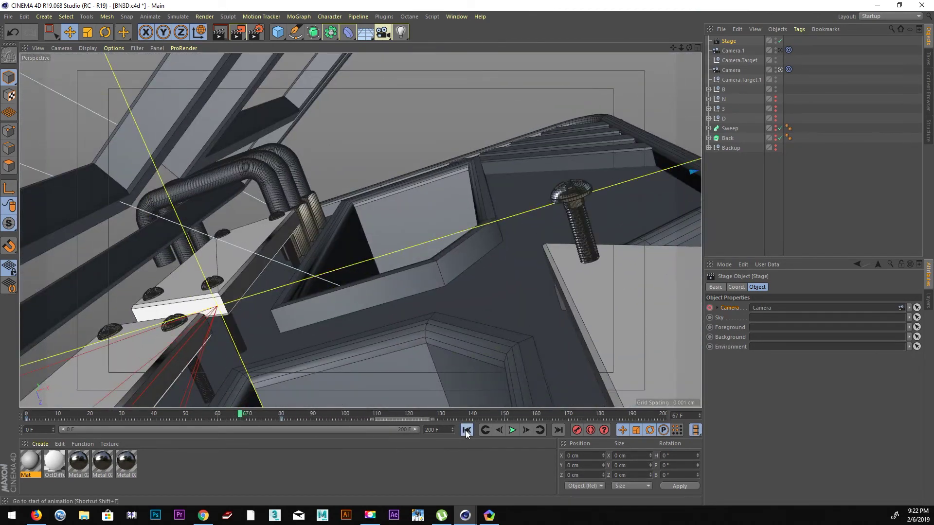
left_click(466, 430)
left_click(512, 430)
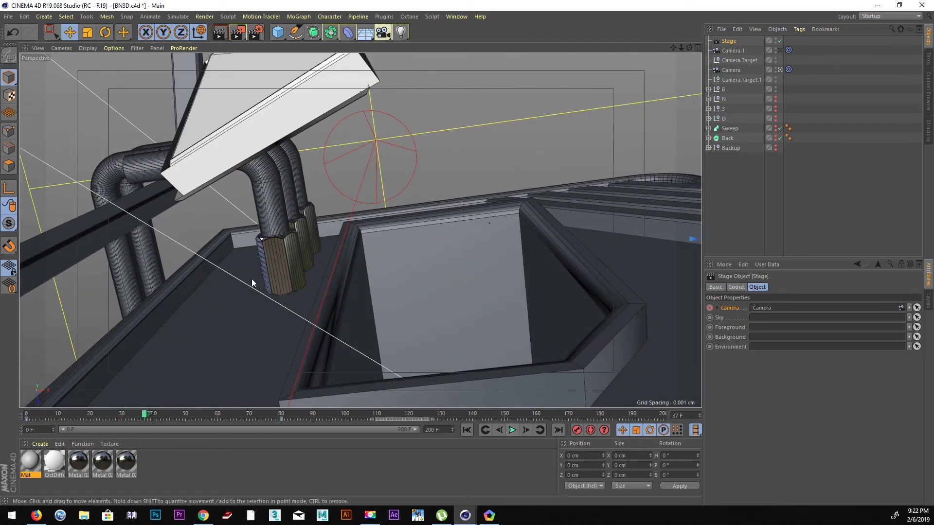
left_click(308, 233)
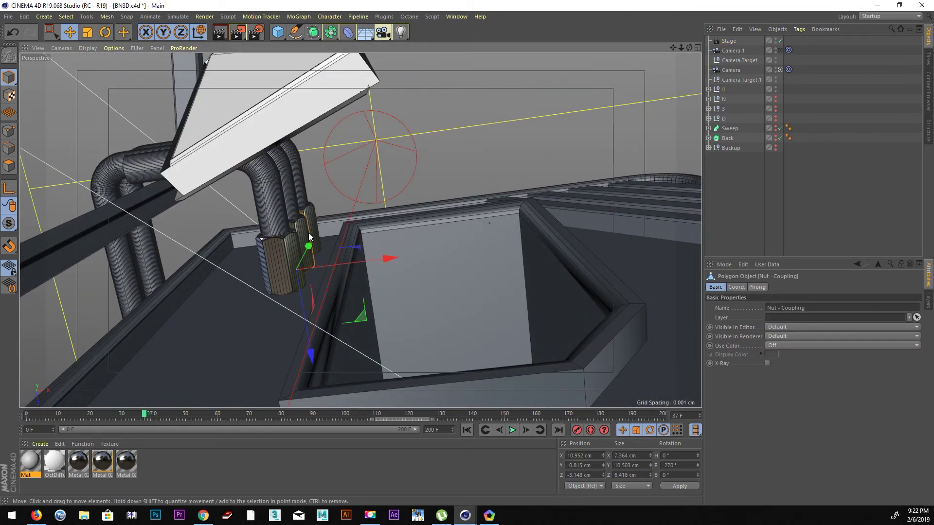
mouse_move(144, 415)
left_mouse_down()
mouse_move(27, 415)
mouse_move(46, 388)
mouse_move(153, 389)
mouse_move(144, 398)
mouse_move(80, 395)
mouse_move(136, 389)
mouse_move(10, 390)
left_mouse_up()
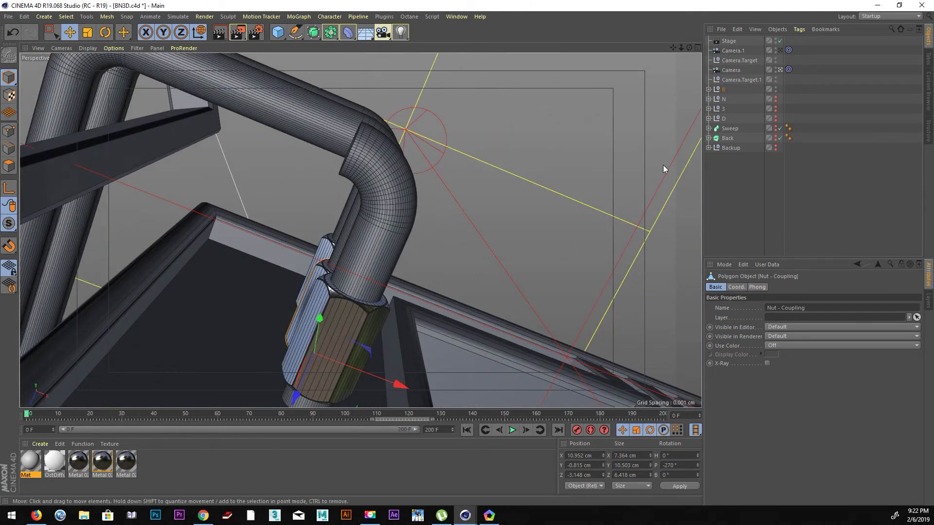
Expand the B hierarchy and select the Plain.1 effector
left_click(708, 90)
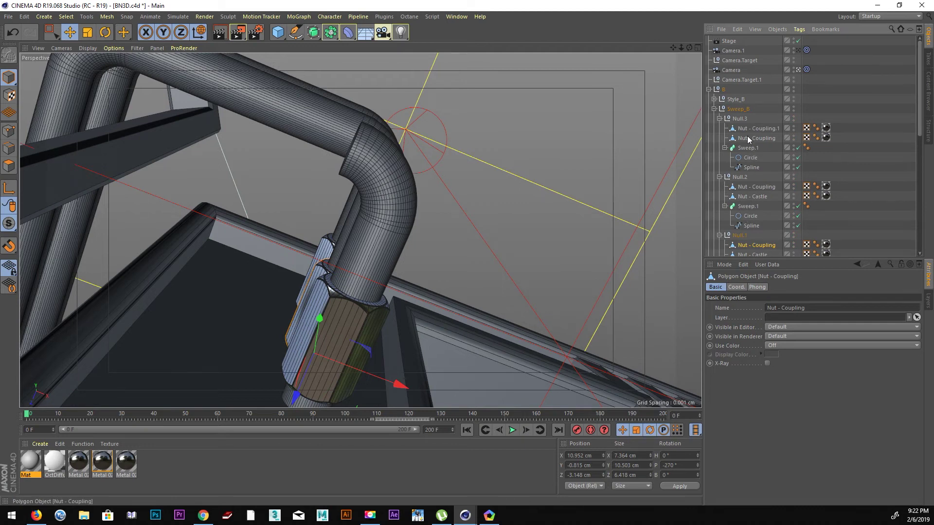
scroll(735, 195, "down", 4)
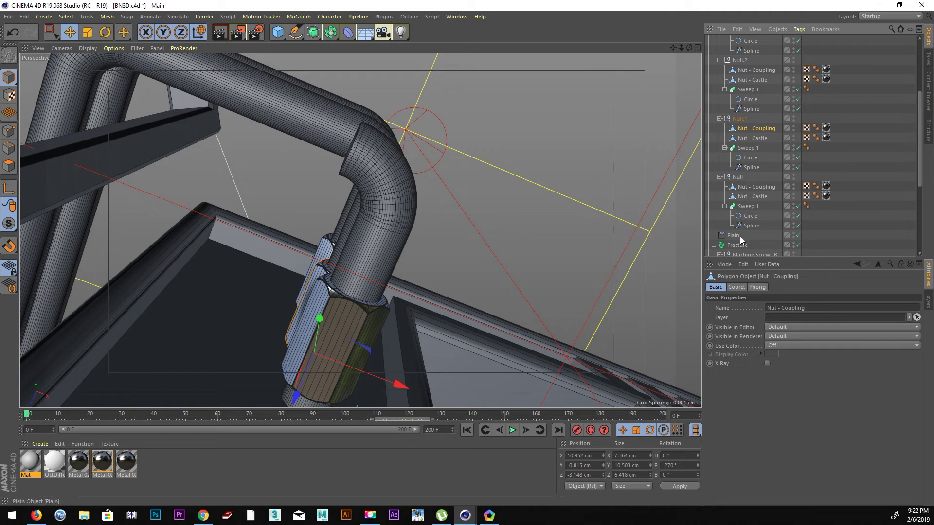
left_click(739, 236)
scroll(744, 236, "down", 2)
left_click(737, 206)
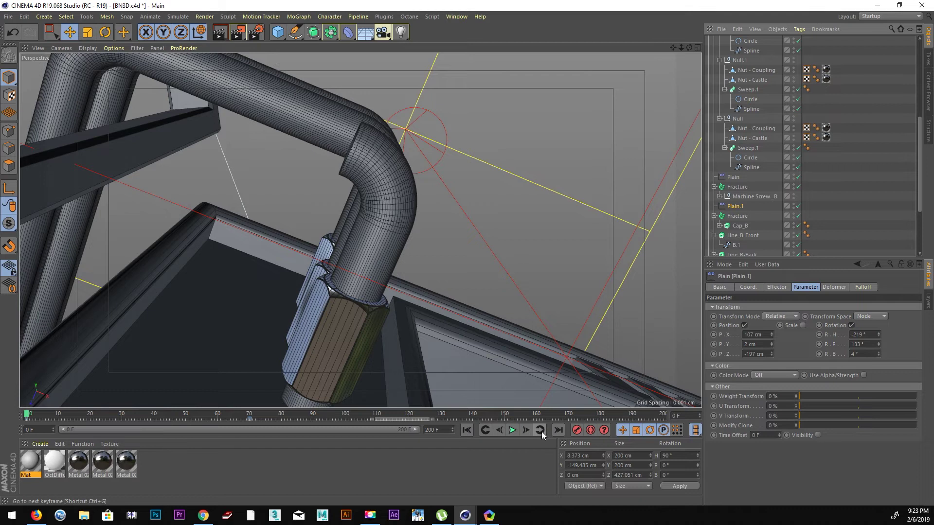
In the four-view layout, try moving Plain.1 along X and upward, undoing each attempt
middle_click(532, 332)
left_click_drag(648, 178, 646, 185)
scroll(574, 182, "down", 3)
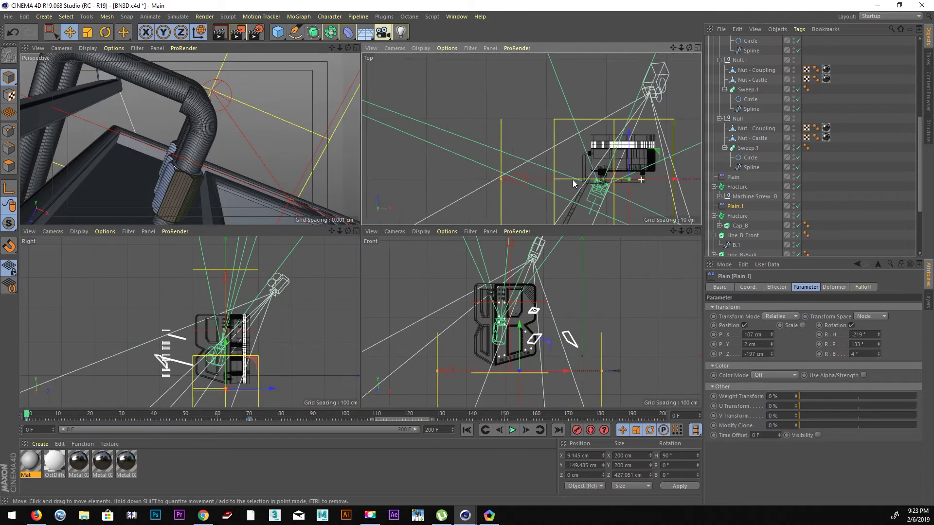
scroll(599, 214, "down", 2)
key("ctrl+z")
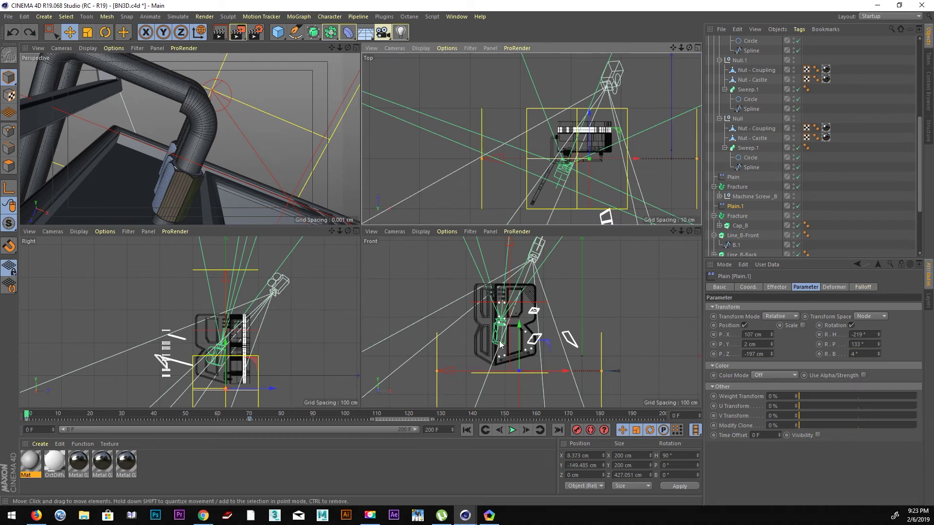
right_click(506, 293)
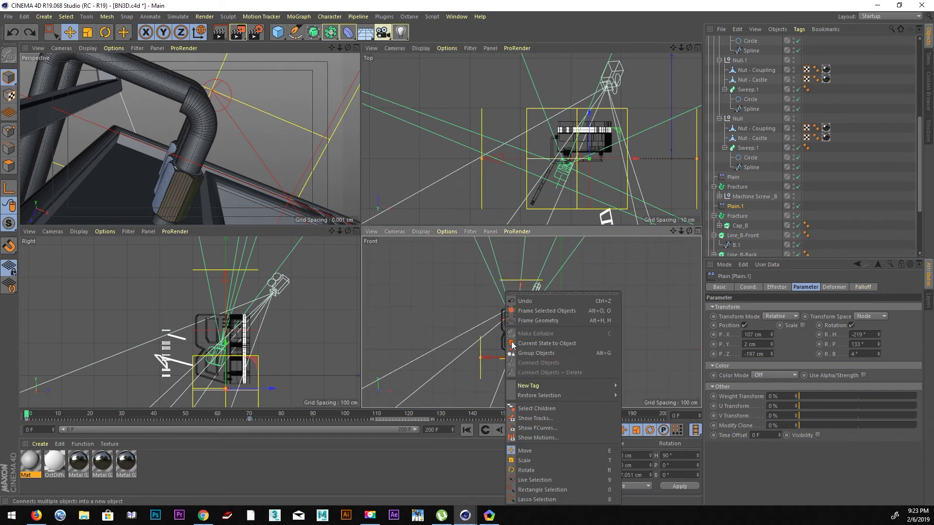
left_click(420, 318)
left_click_drag(527, 315, 528, 301)
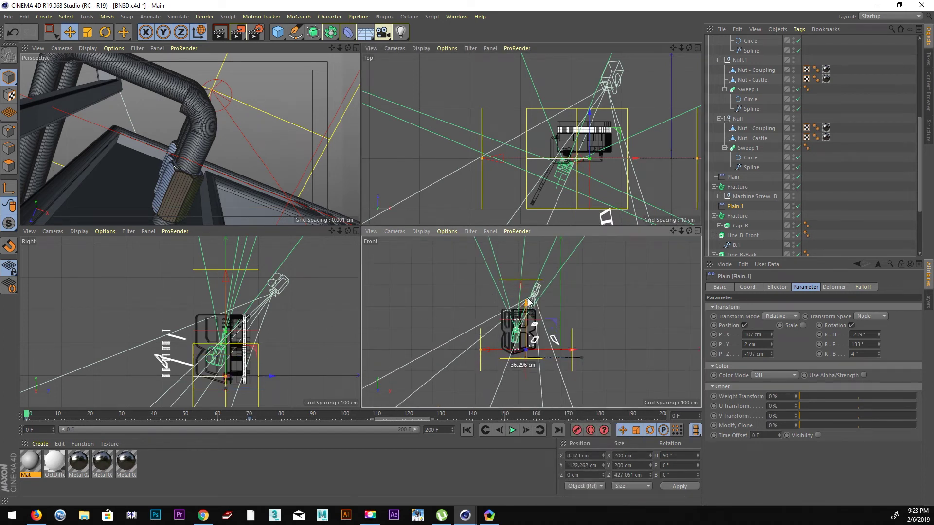
key("ctrl+z")
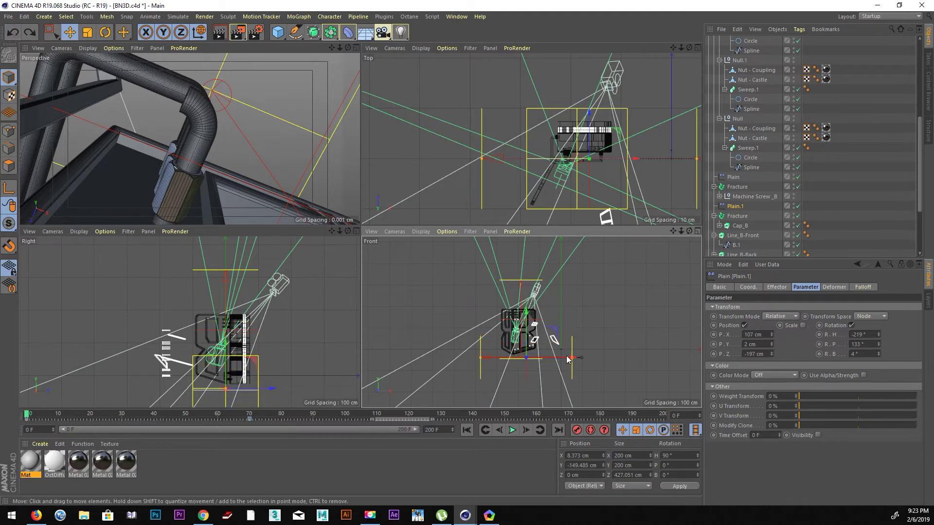
mouse_move(576, 358)
left_mouse_down()
mouse_move(546, 357)
mouse_move(614, 357)
mouse_move(591, 360)
left_mouse_up()
left_click(15, 38)
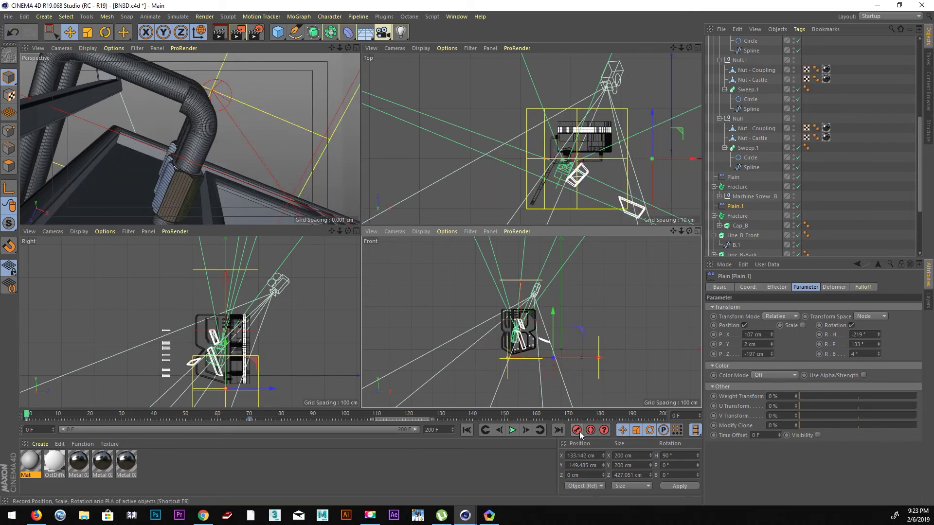
Record a position keyframe for Plain.1 and scrub the animation to frame 27
left_click(512, 430)
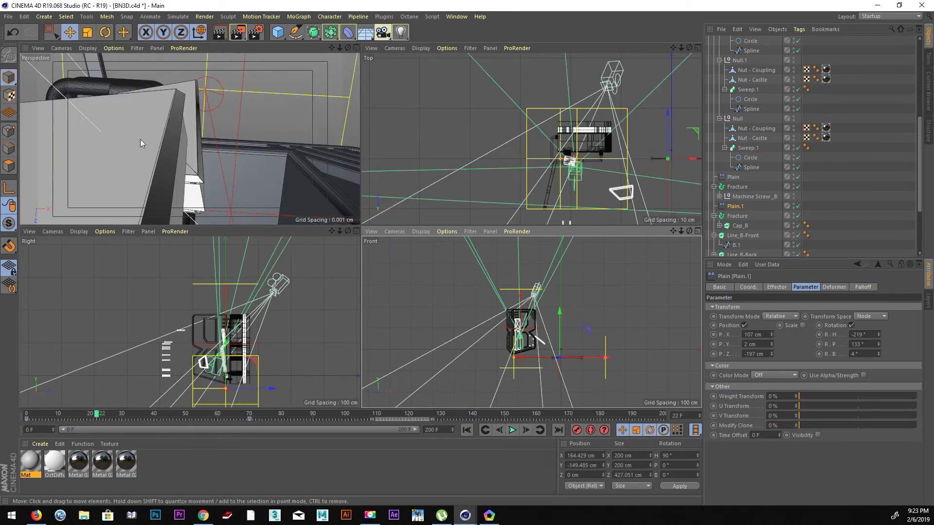
middle_click(140, 139)
left_click_drag(98, 417, 23, 414)
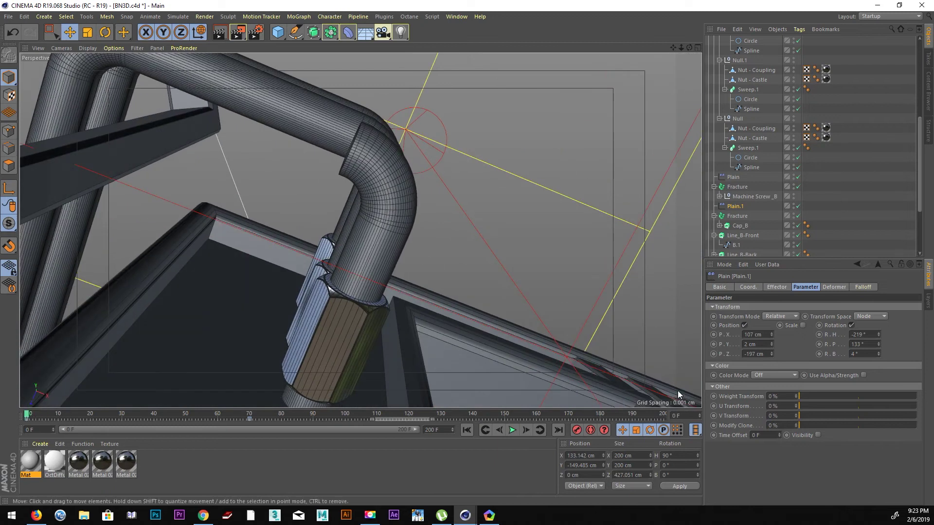
middle_click(590, 355)
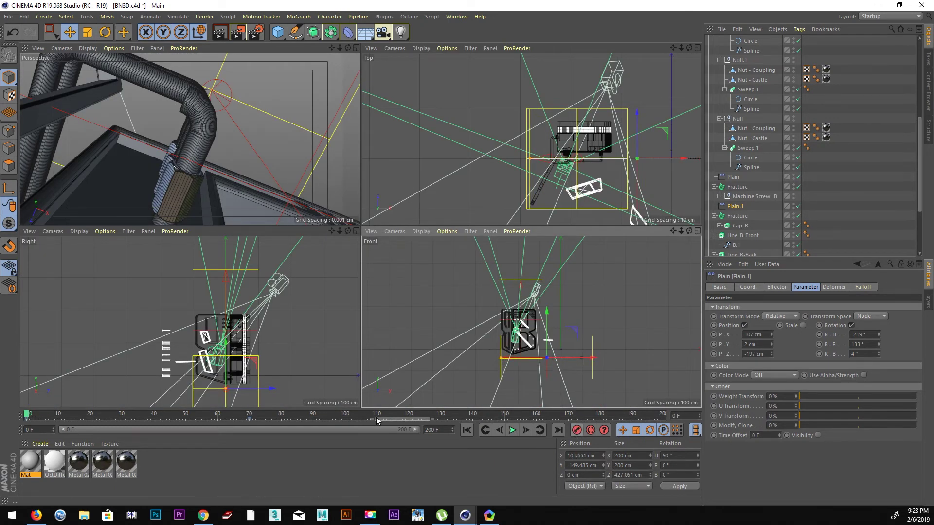
left_click_drag(42, 414, 226, 417)
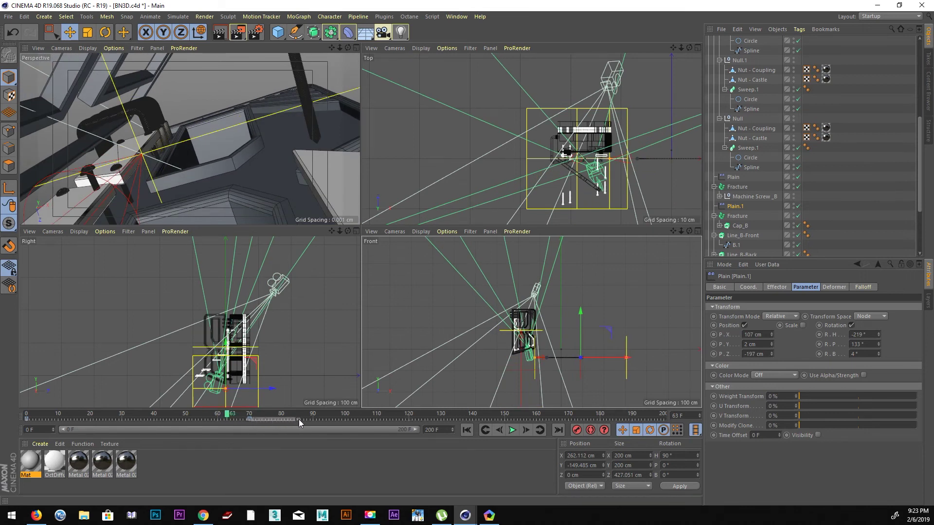
Drag Plain.1's timeline keys to around frame 92 and rewind to frame 0
left_click(249, 419)
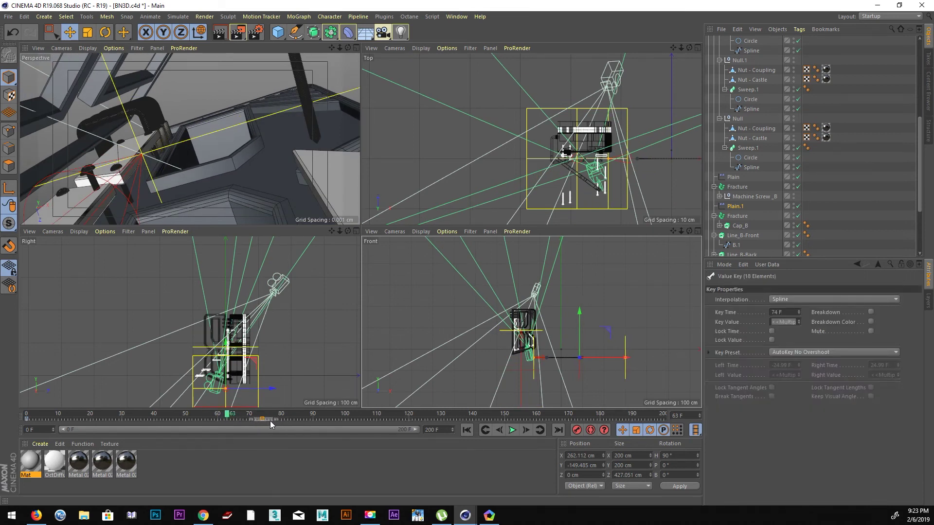
left_click_drag(270, 421, 315, 424)
left_click_drag(227, 414, 154, 415)
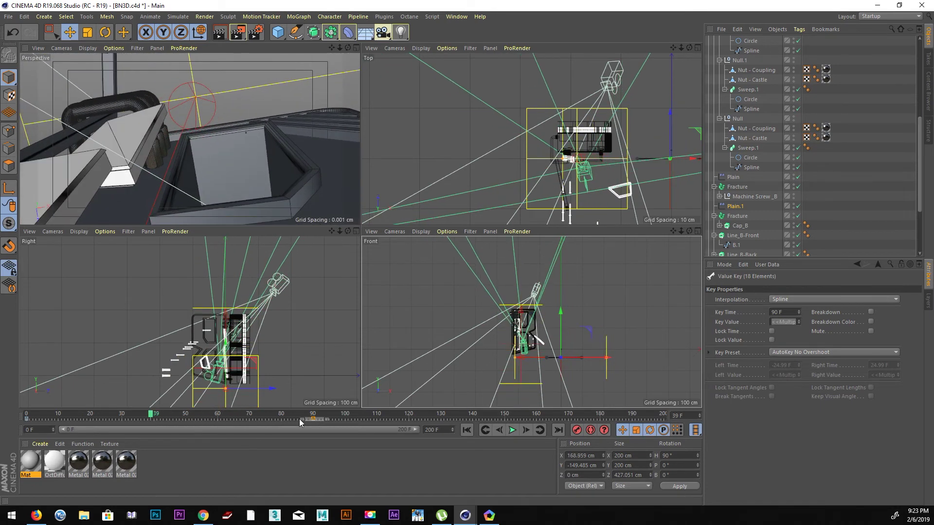
left_click_drag(324, 421, 347, 422)
mouse_move(167, 411)
left_mouse_down()
mouse_move(274, 413)
mouse_move(255, 414)
left_mouse_up()
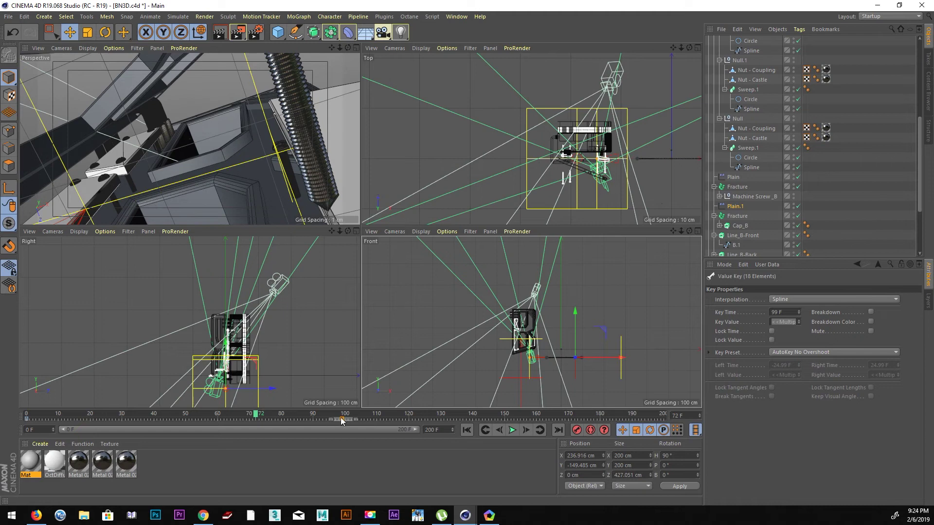
left_click_drag(342, 421, 319, 424)
mouse_move(217, 416)
left_mouse_down()
mouse_move(100, 398)
mouse_move(27, 413)
mouse_move(130, 386)
mouse_move(12, 381)
left_mouse_up()
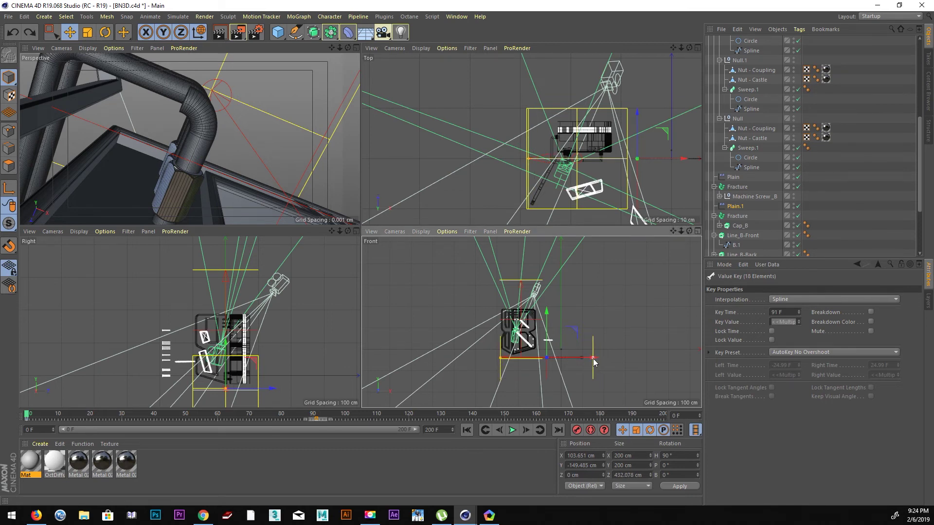
Enlarge the effector's Z size and nudge it along X around frames 28–32
left_click_drag(582, 358, 597, 361)
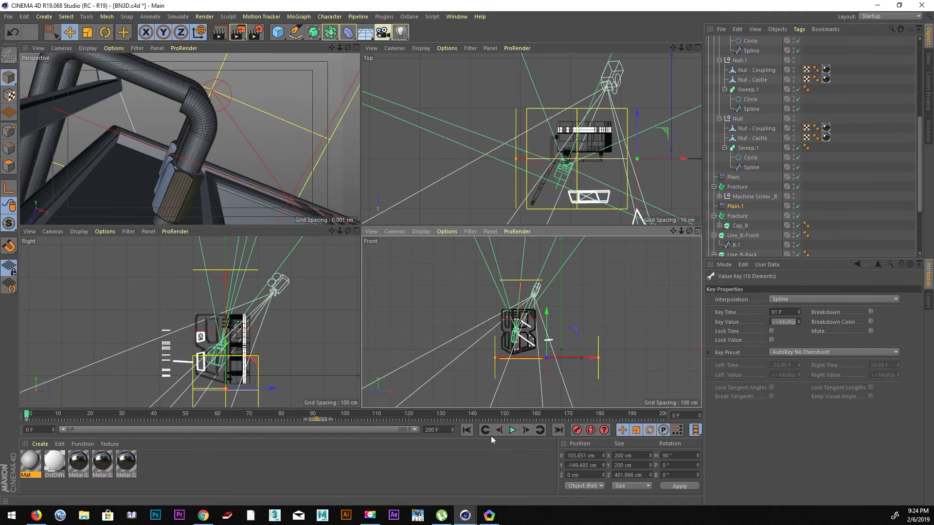
mouse_move(36, 410)
left_mouse_down()
mouse_move(217, 402)
mouse_move(9, 403)
left_mouse_up()
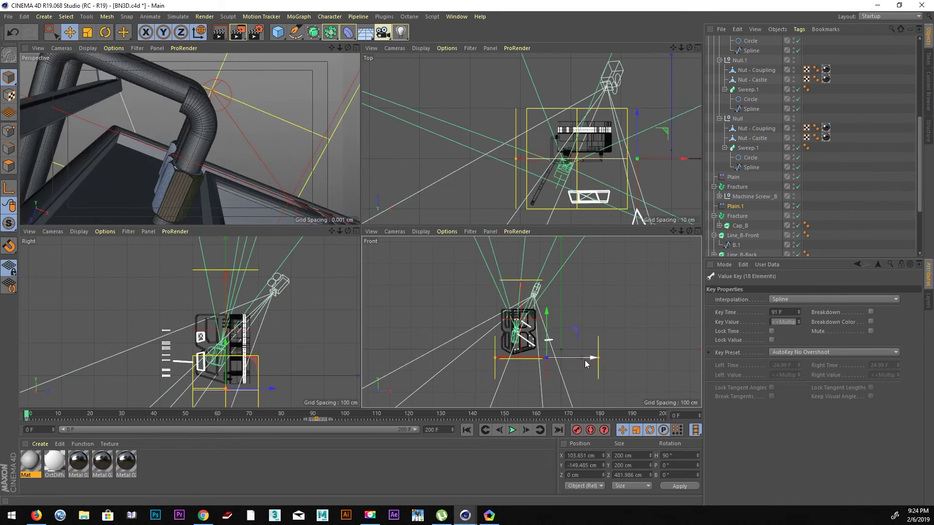
left_click_drag(585, 364, 588, 364)
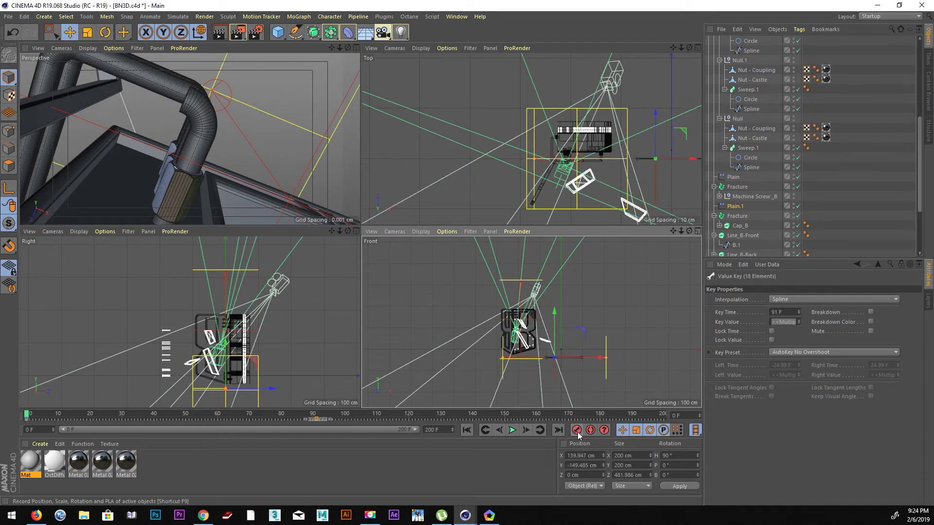
mouse_move(31, 416)
left_mouse_down()
mouse_move(135, 407)
mouse_move(27, 414)
left_mouse_up()
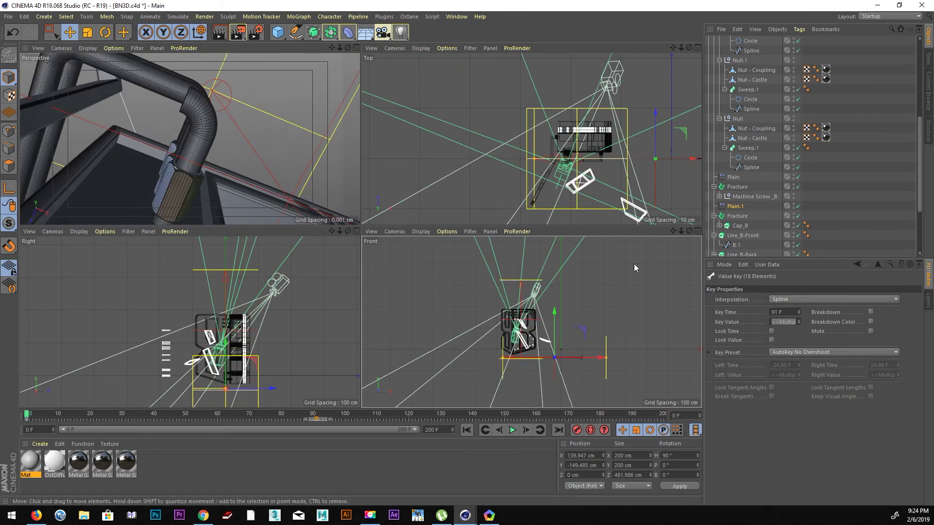
left_click_drag(678, 159, 678, 184)
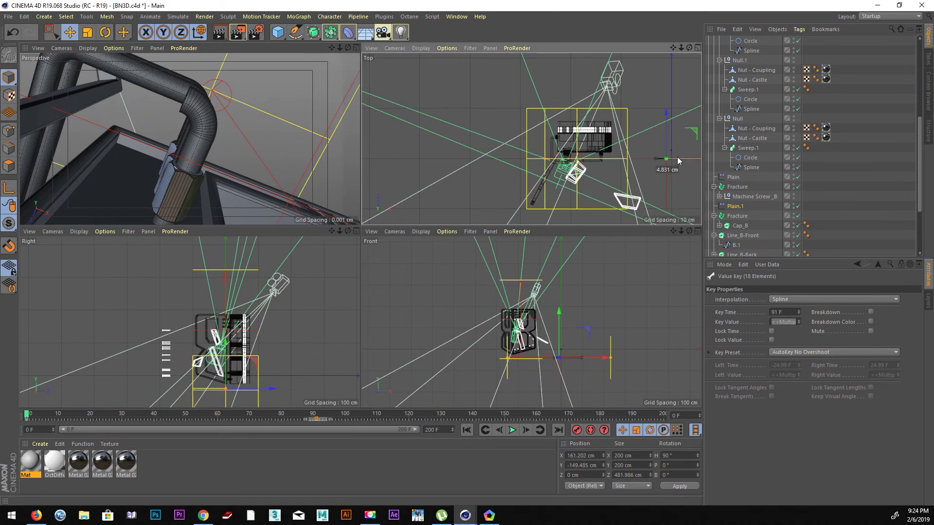
Play the animation in the perspective view and move the effector's keys to frame 63
middle_click(209, 212)
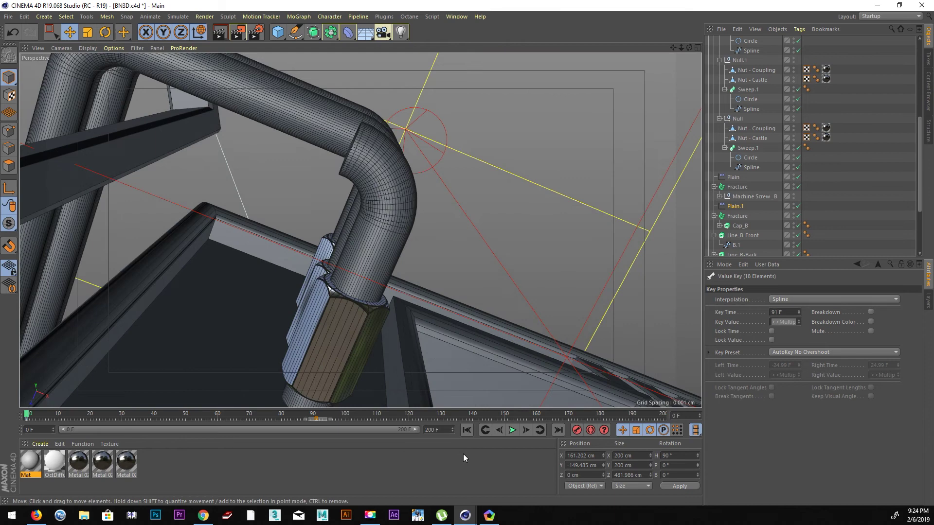
left_click(511, 430)
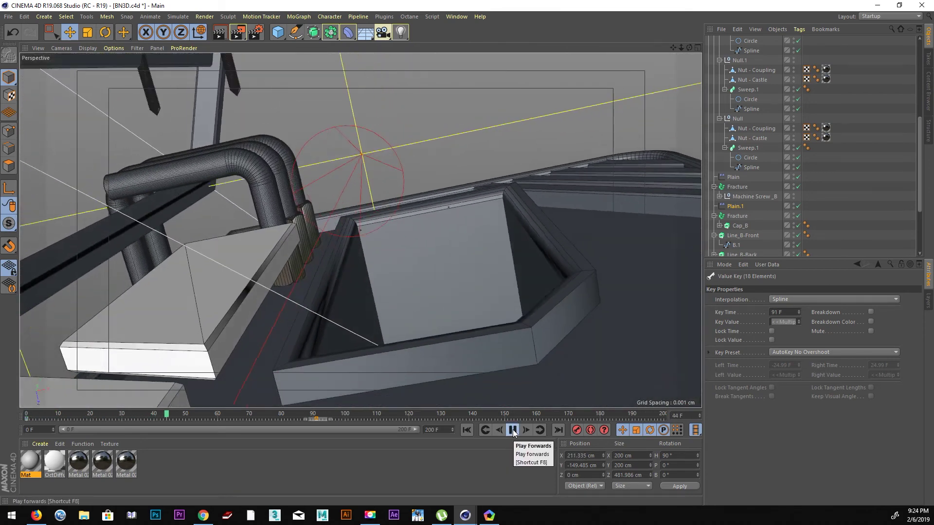
left_click(514, 431)
mouse_move(253, 417)
left_mouse_down()
mouse_move(164, 413)
mouse_move(273, 421)
mouse_move(244, 416)
left_mouse_up()
left_click_drag(315, 418, 227, 419)
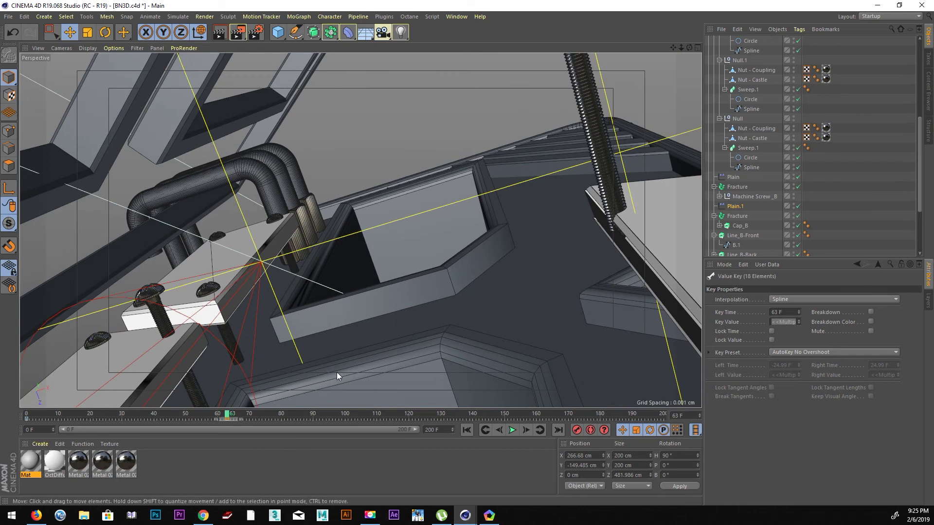
Push Plain.1 further along X to about 293.9 cm and record its keyframe
middle_click(354, 351)
left_click_drag(628, 361, 626, 361)
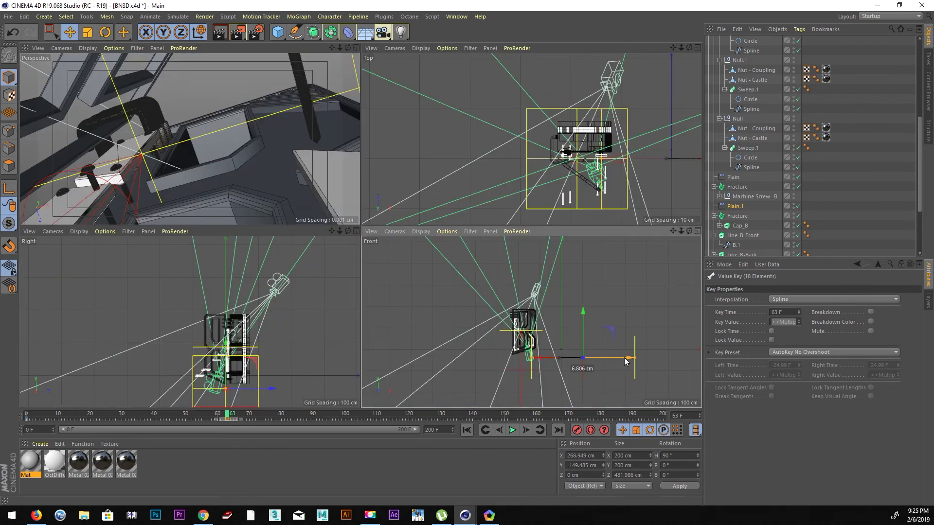
left_click(577, 430)
key("F1")
mouse_move(226, 420)
left_mouse_down()
mouse_move(137, 407)
mouse_move(43, 414)
left_mouse_up()
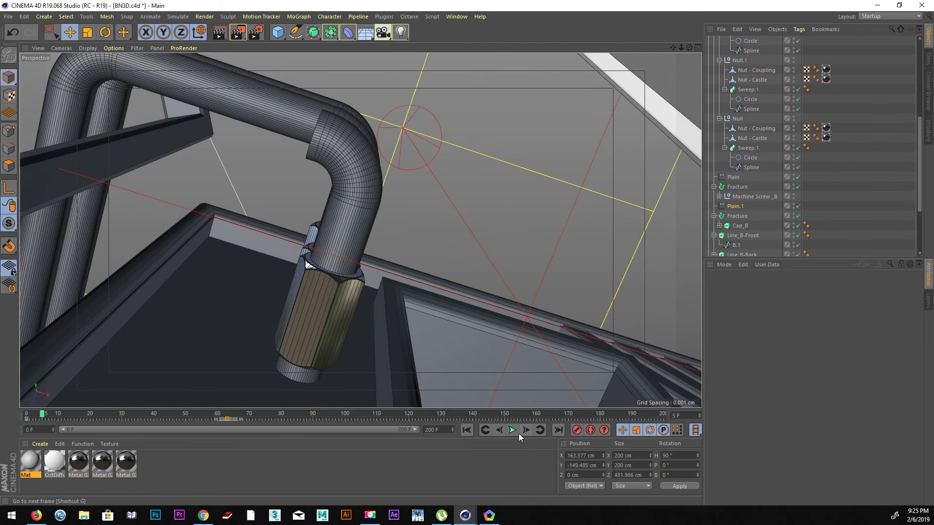
Play the fly-through to check the effector motion
left_click(514, 431)
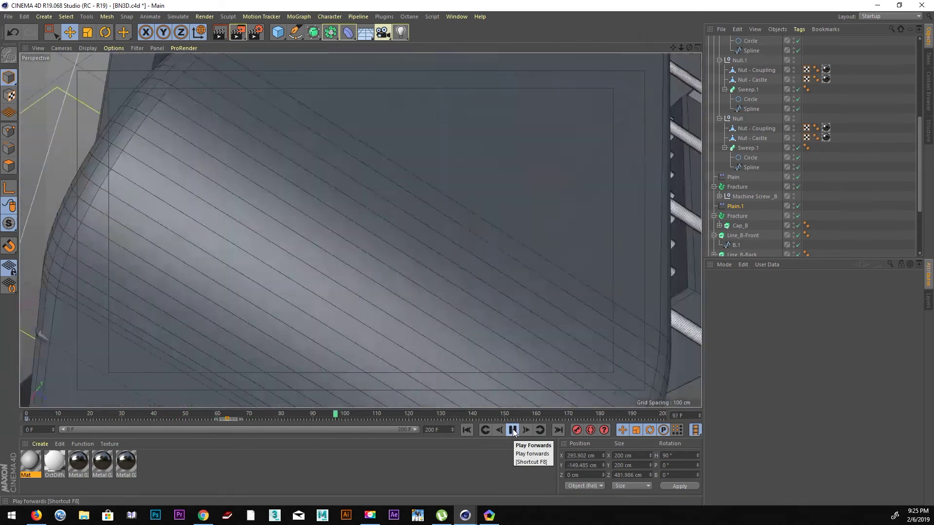
left_click(513, 431)
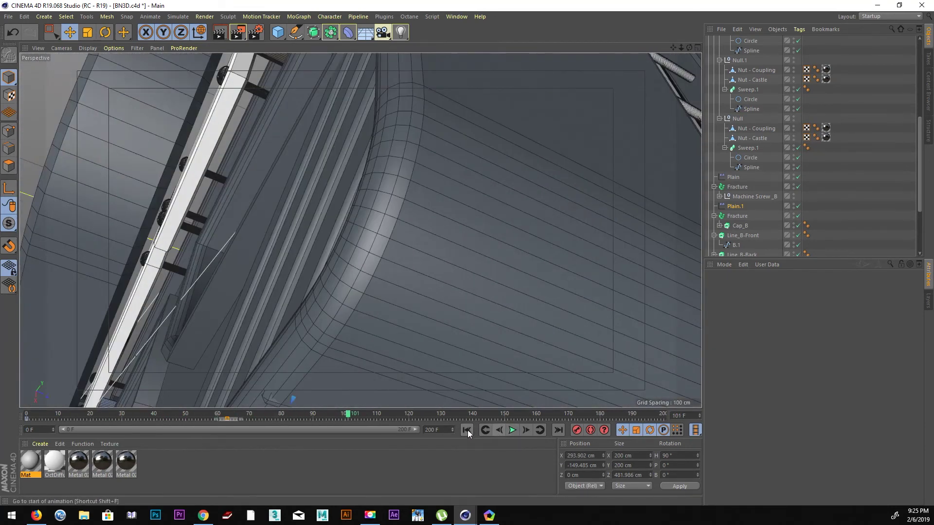
left_click(467, 430)
left_click(509, 431)
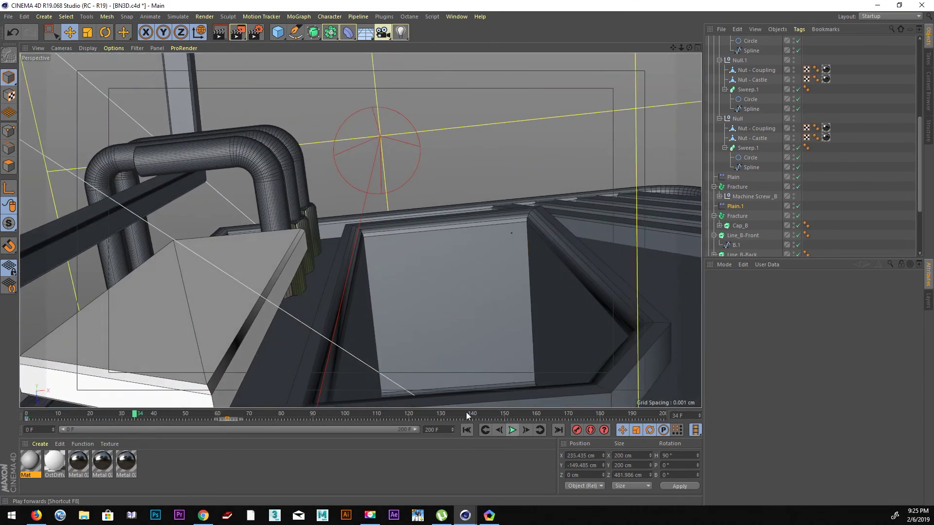
Undo the recent keyframe edits so the key returns to frame 70, then rewind to frame 0
left_click(13, 37)
left_click(13, 37)
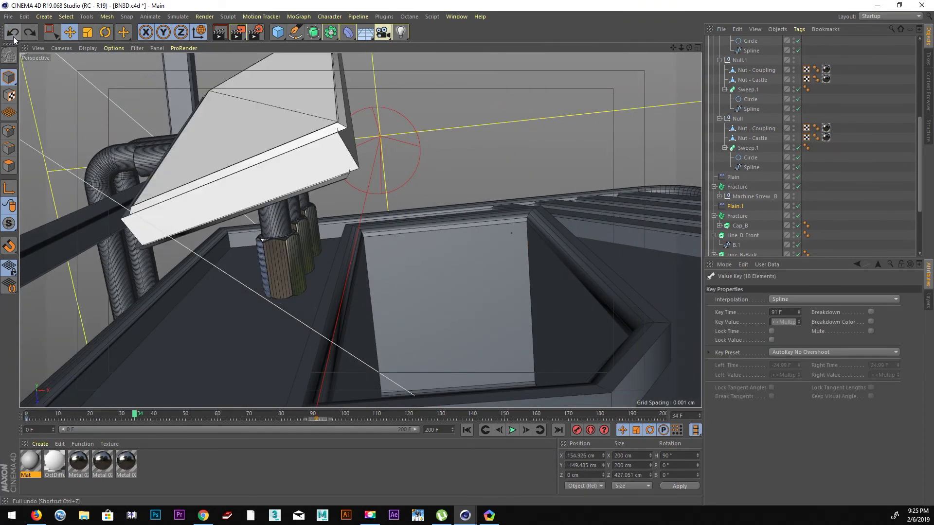
left_click(15, 37)
left_click(15, 37)
left_click(15, 37)
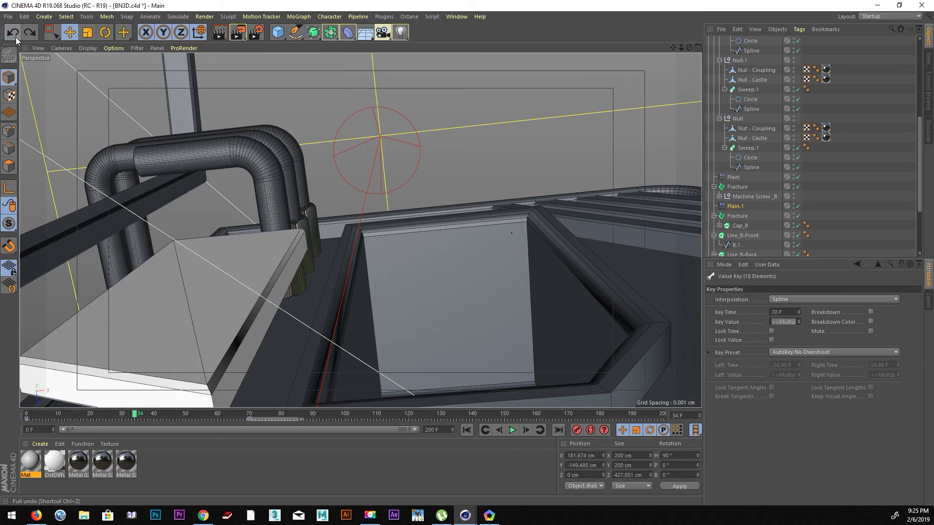
left_click(499, 431)
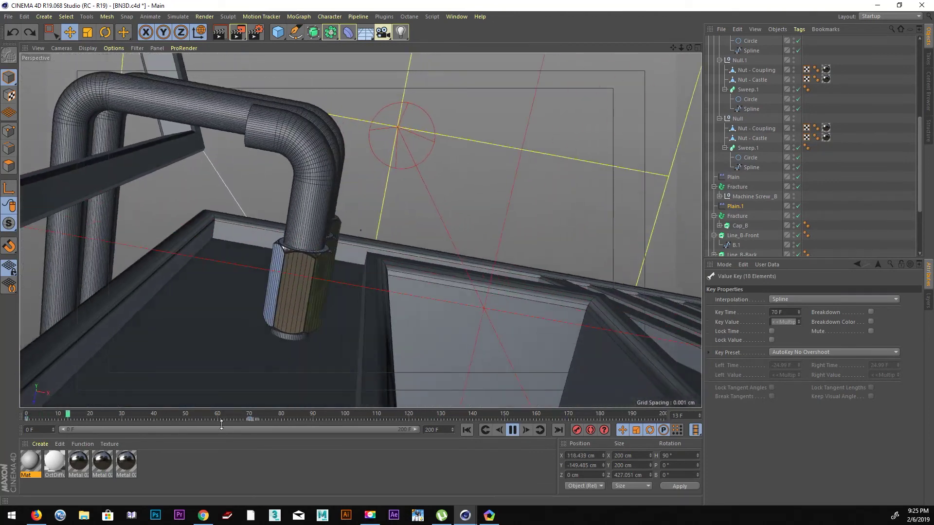
left_click(512, 430)
mouse_move(155, 416)
left_mouse_down()
mouse_move(67, 412)
mouse_move(13, 398)
mouse_move(110, 387)
left_mouse_up()
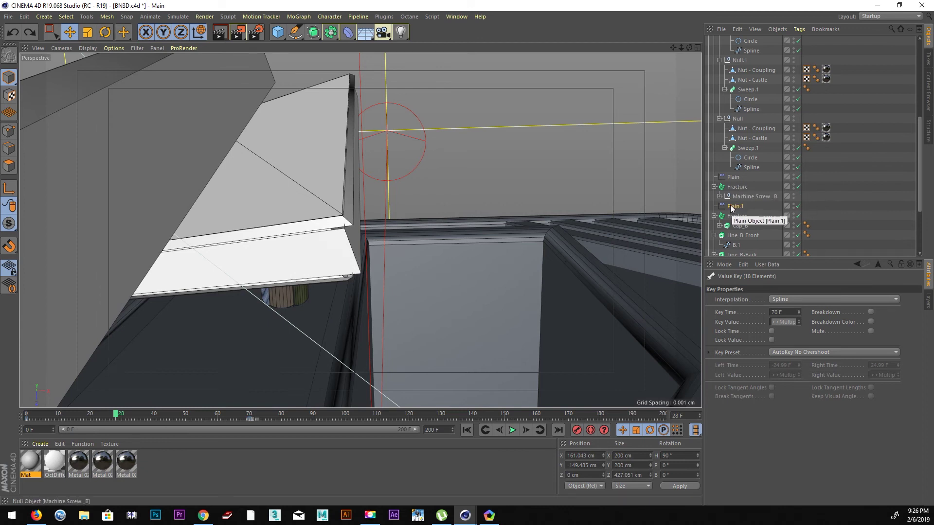
Select Plain.1 and shift its X position to -62 cm
left_click(735, 207)
left_click_drag(109, 416, 24, 404)
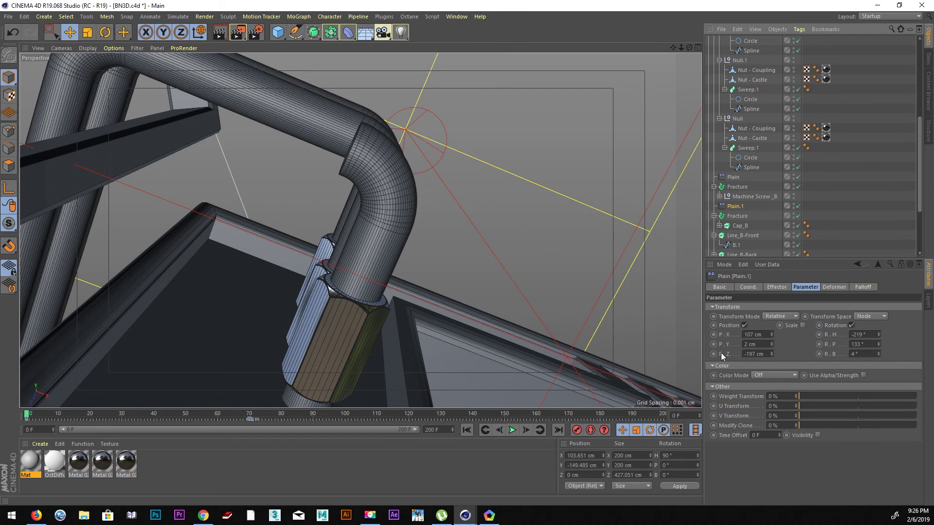
middle_click(523, 295)
left_click_drag(577, 361, 597, 362)
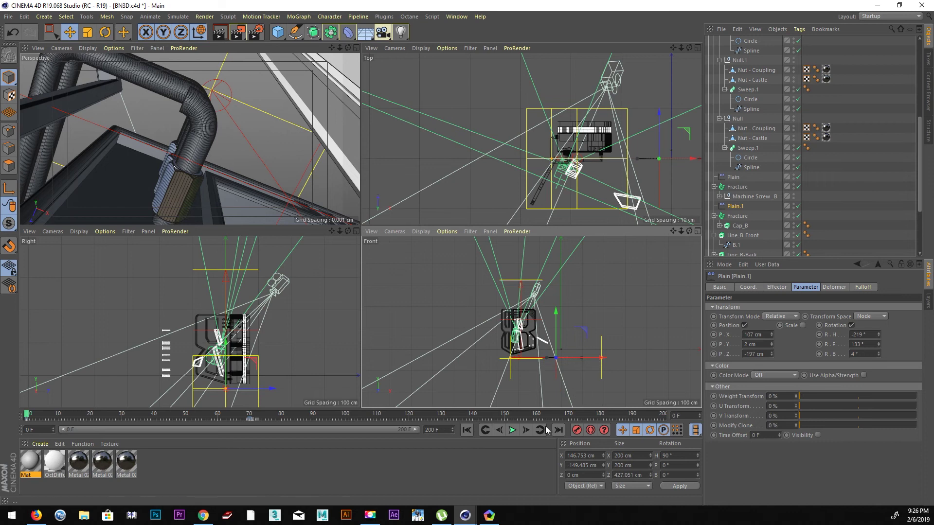
left_click_drag(770, 334, 687, 335)
Preview the fly-through from the start in the perspective view, stopping at frame 91
mouse_move(36, 417)
left_mouse_down()
mouse_move(236, 402)
mouse_move(244, 413)
left_mouse_up()
middle_click(128, 191)
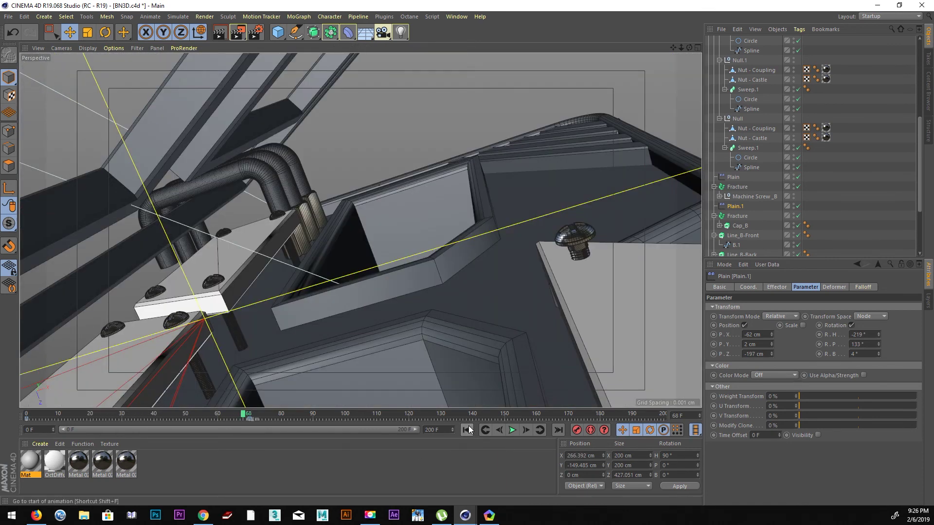
left_click(467, 430)
left_click(512, 430)
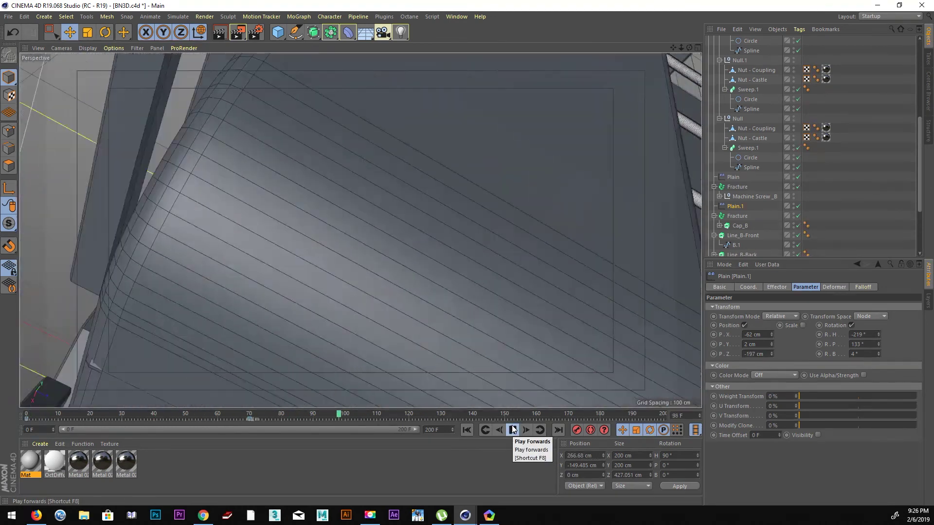
left_click(513, 430)
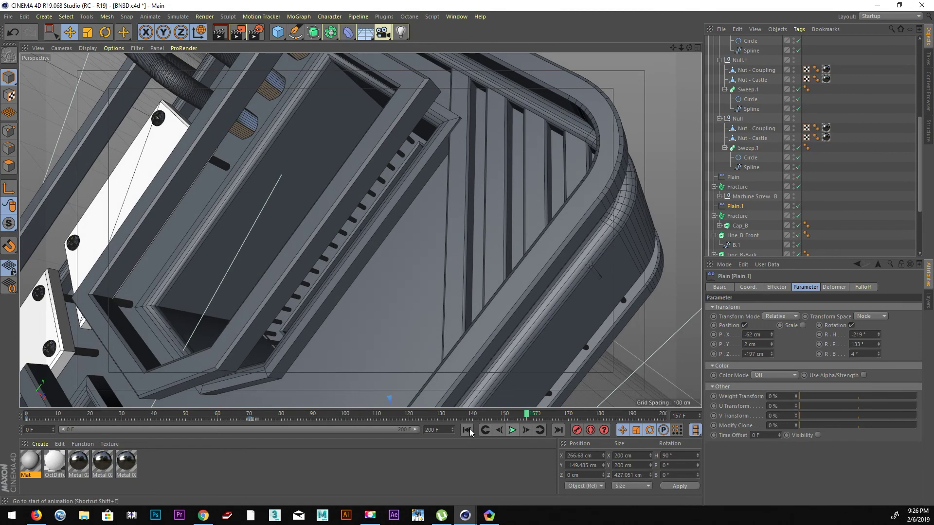
left_click(467, 430)
left_click(512, 430)
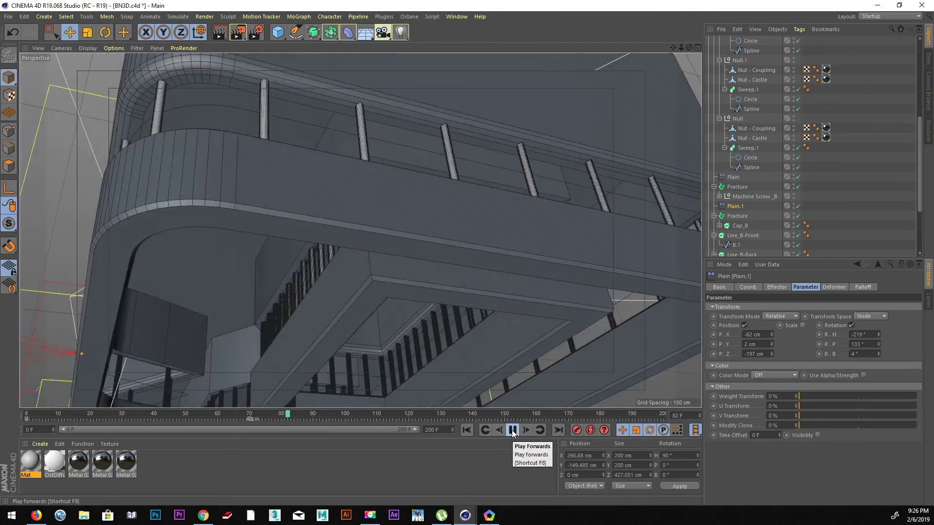
left_click(512, 430)
scroll(841, 89, "up", 4)
scroll(772, 55, "up", 2)
Deselect all and play the animation through Camera, pausing and scrubbing back to frame 21
scroll(731, 42, "down", 1)
key("ctrl+shift+a")
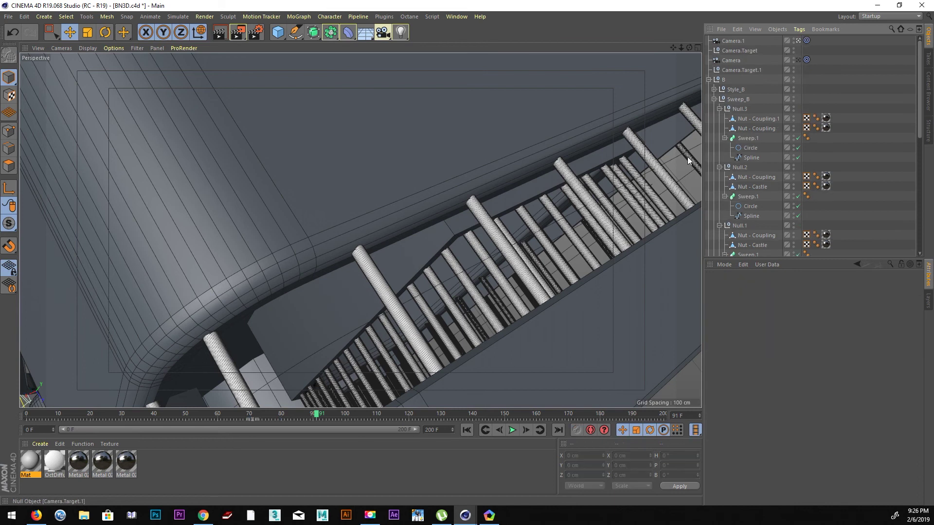
left_click(508, 429)
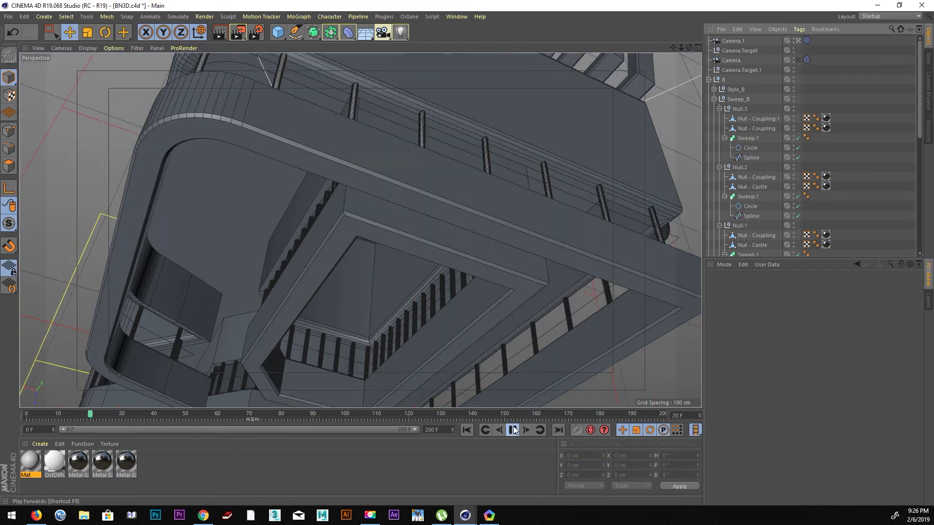
left_click(798, 60)
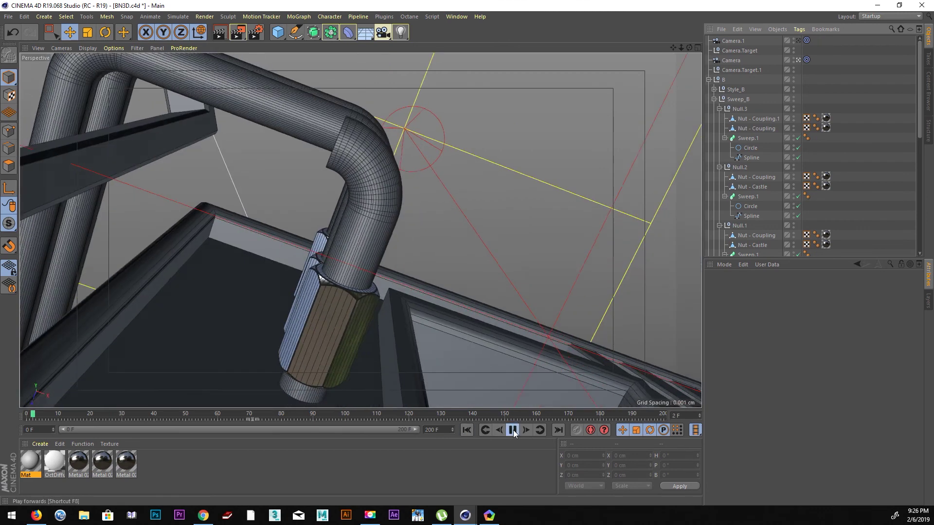
left_click(512, 430)
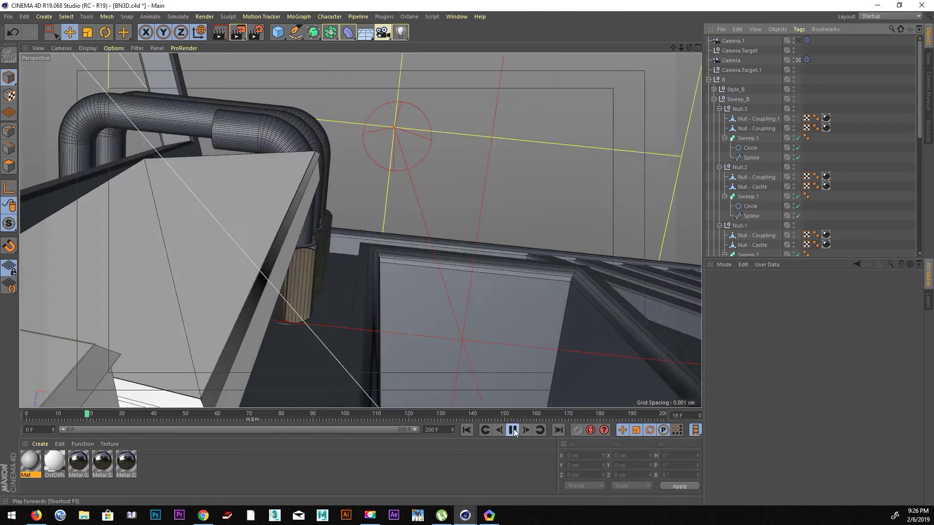
left_click(513, 430)
mouse_move(176, 414)
left_mouse_down()
mouse_move(29, 414)
mouse_move(130, 403)
left_mouse_up()
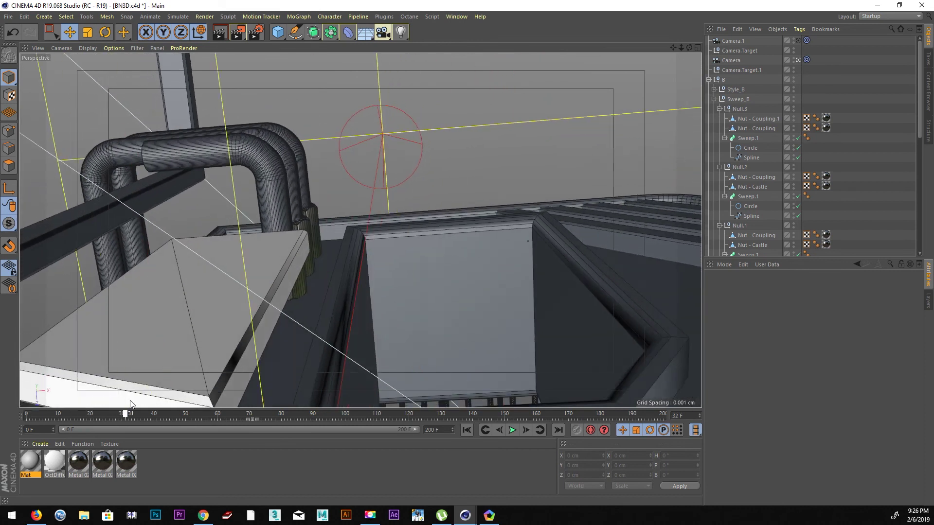
scroll(753, 198, "down", 4)
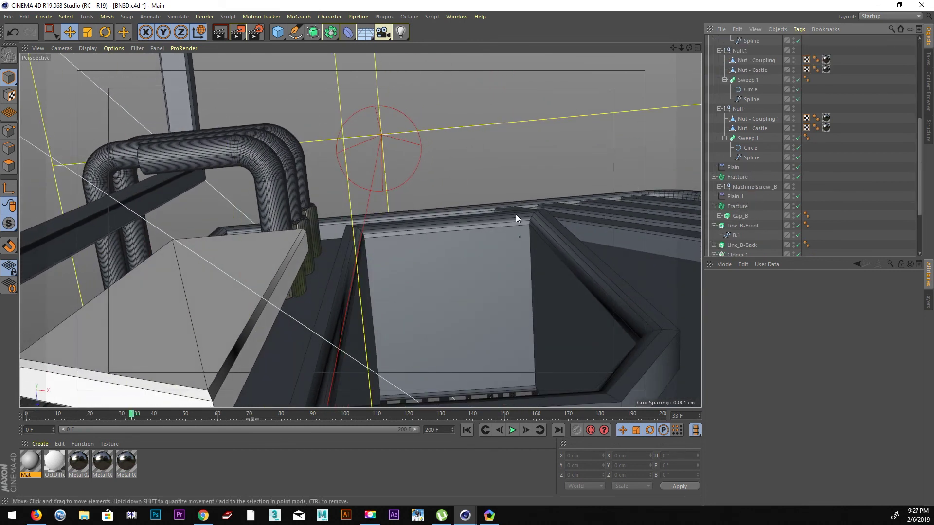
Undo the effector move to bring the nuts back, replay, and settle at frame 100
key("ctrl+z")
key("ctrl+z")
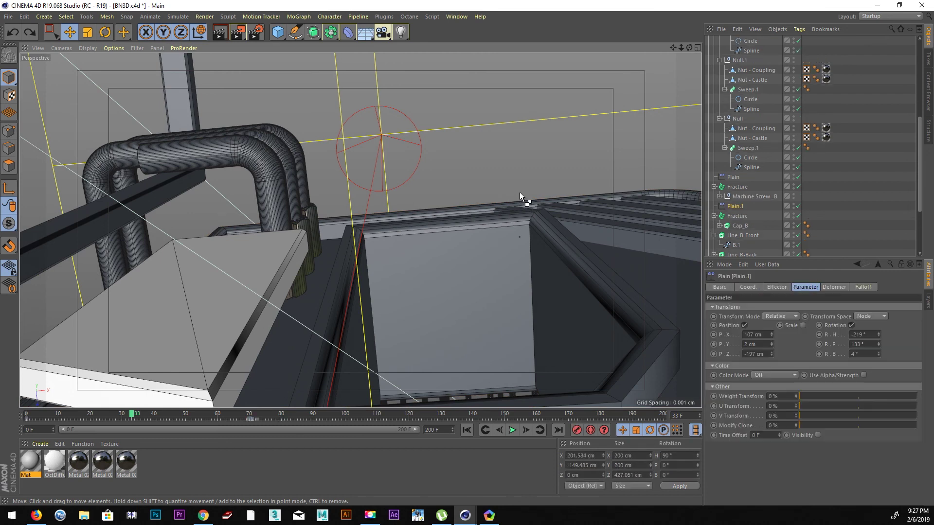
scroll(787, 167, "up", 6)
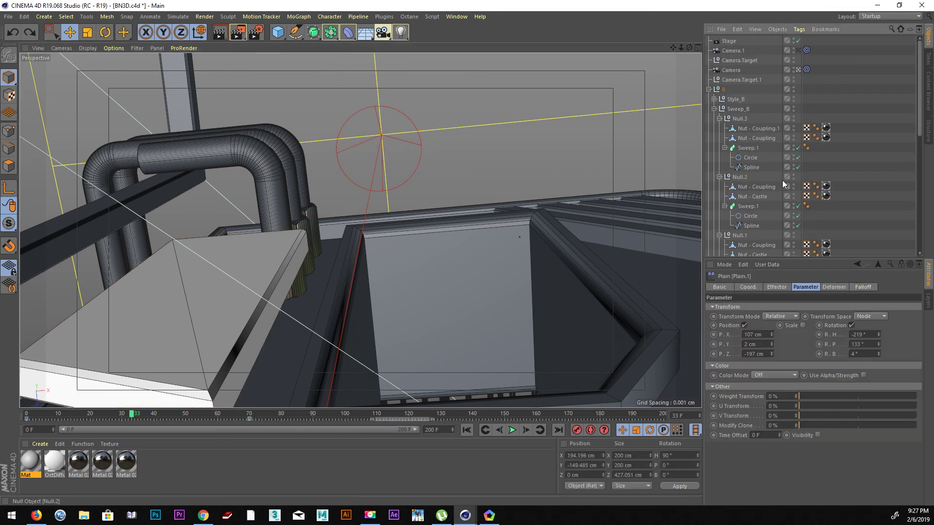
key("ctrl+z")
key("ctrl+z")
key("ctrl+z")
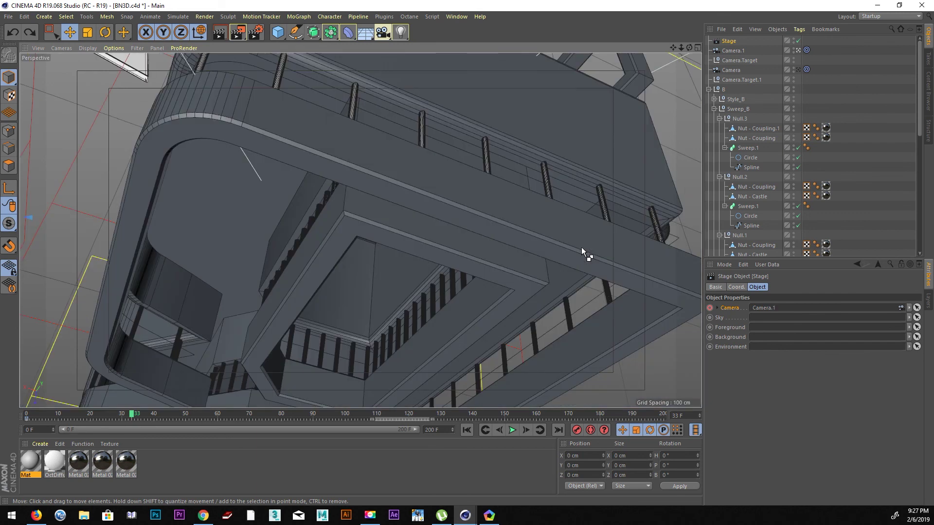
key("ctrl+z")
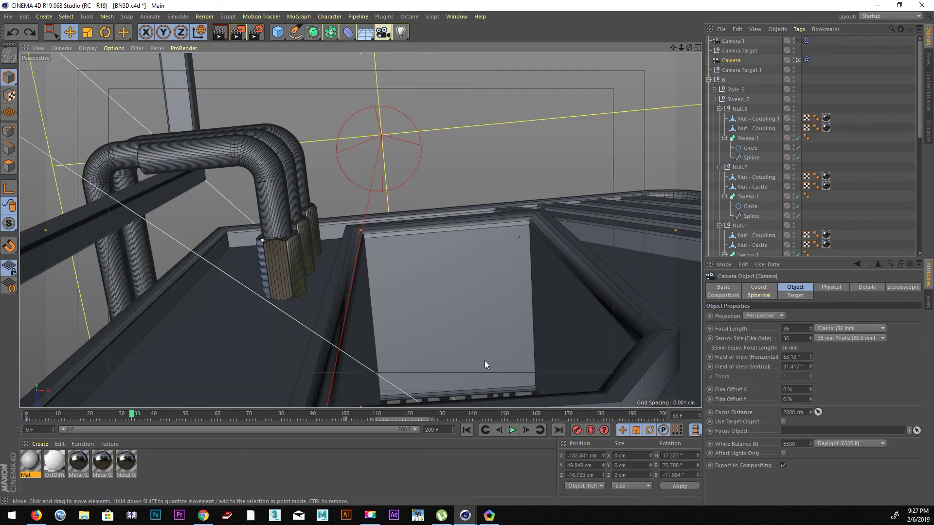
left_click(465, 432)
left_click(515, 430)
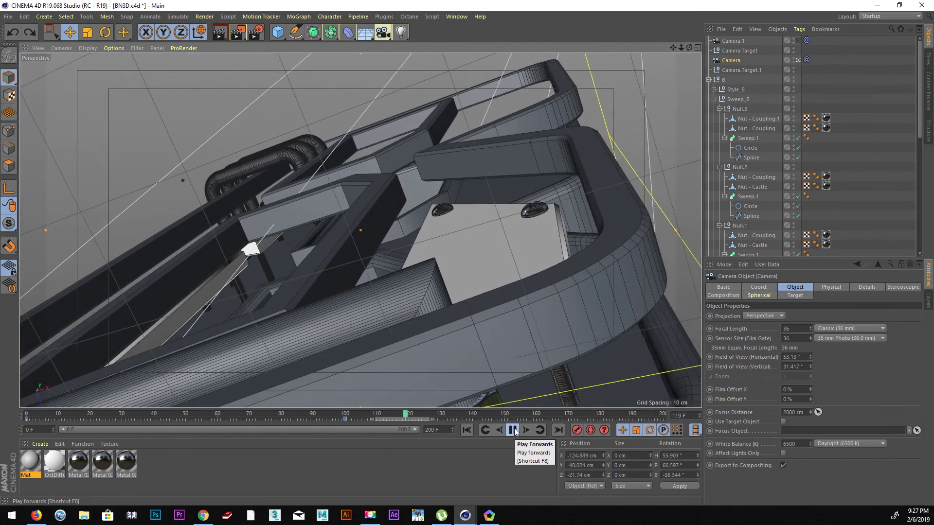
left_click(513, 430)
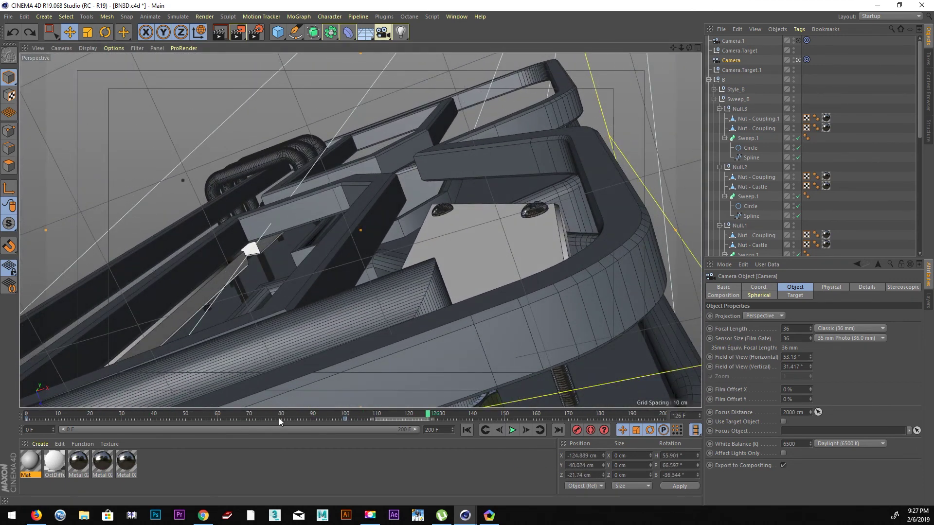
mouse_move(290, 415)
left_mouse_down()
mouse_move(103, 412)
mouse_move(333, 414)
left_mouse_up()
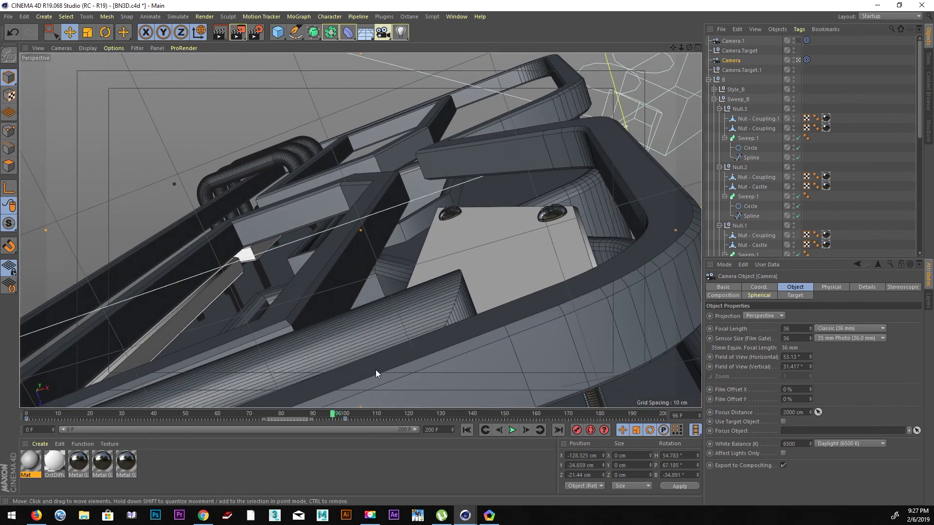
left_click_drag(331, 415, 344, 414)
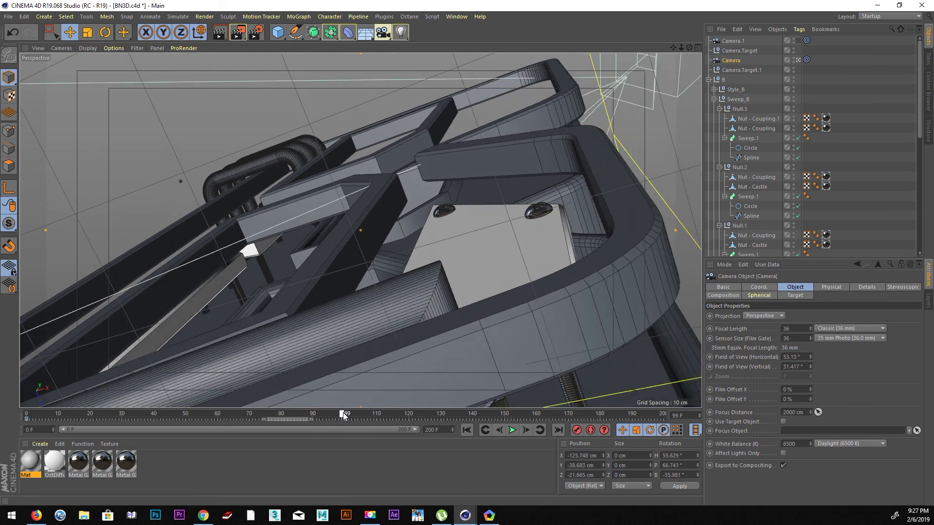
Collapse the B hierarchy and make the N group visible in the editor
left_click(709, 79)
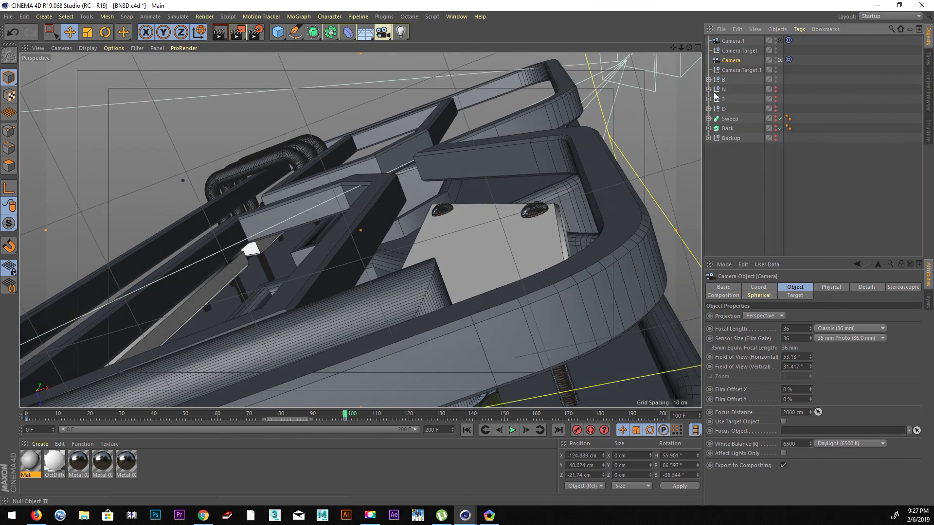
left_click(749, 184)
left_click(775, 91)
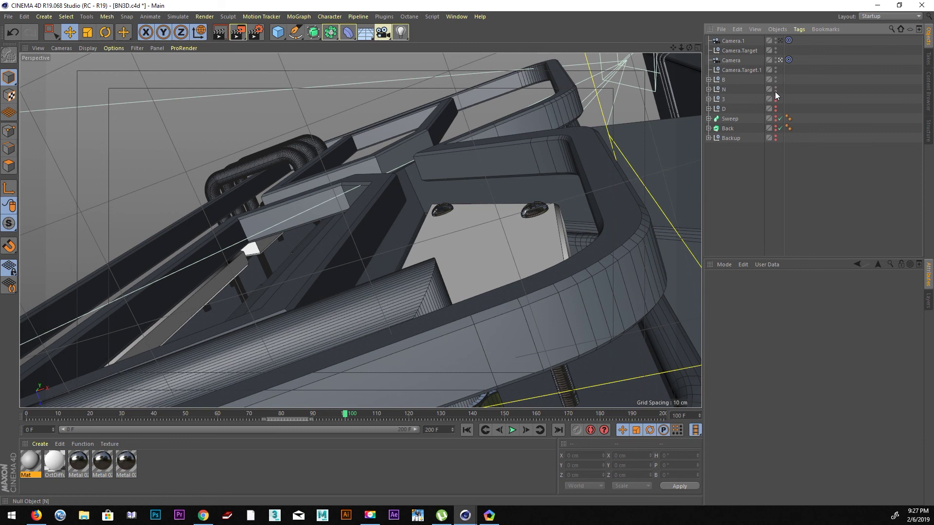
left_click(722, 91)
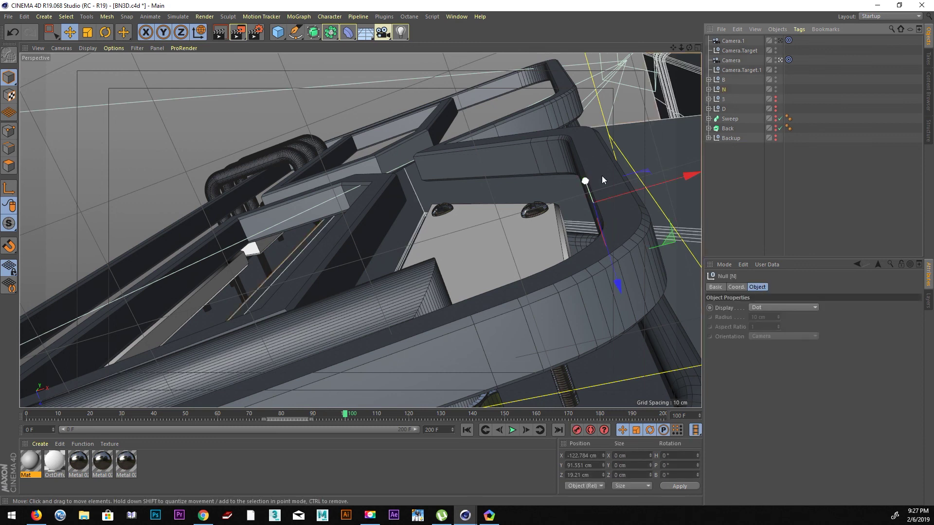